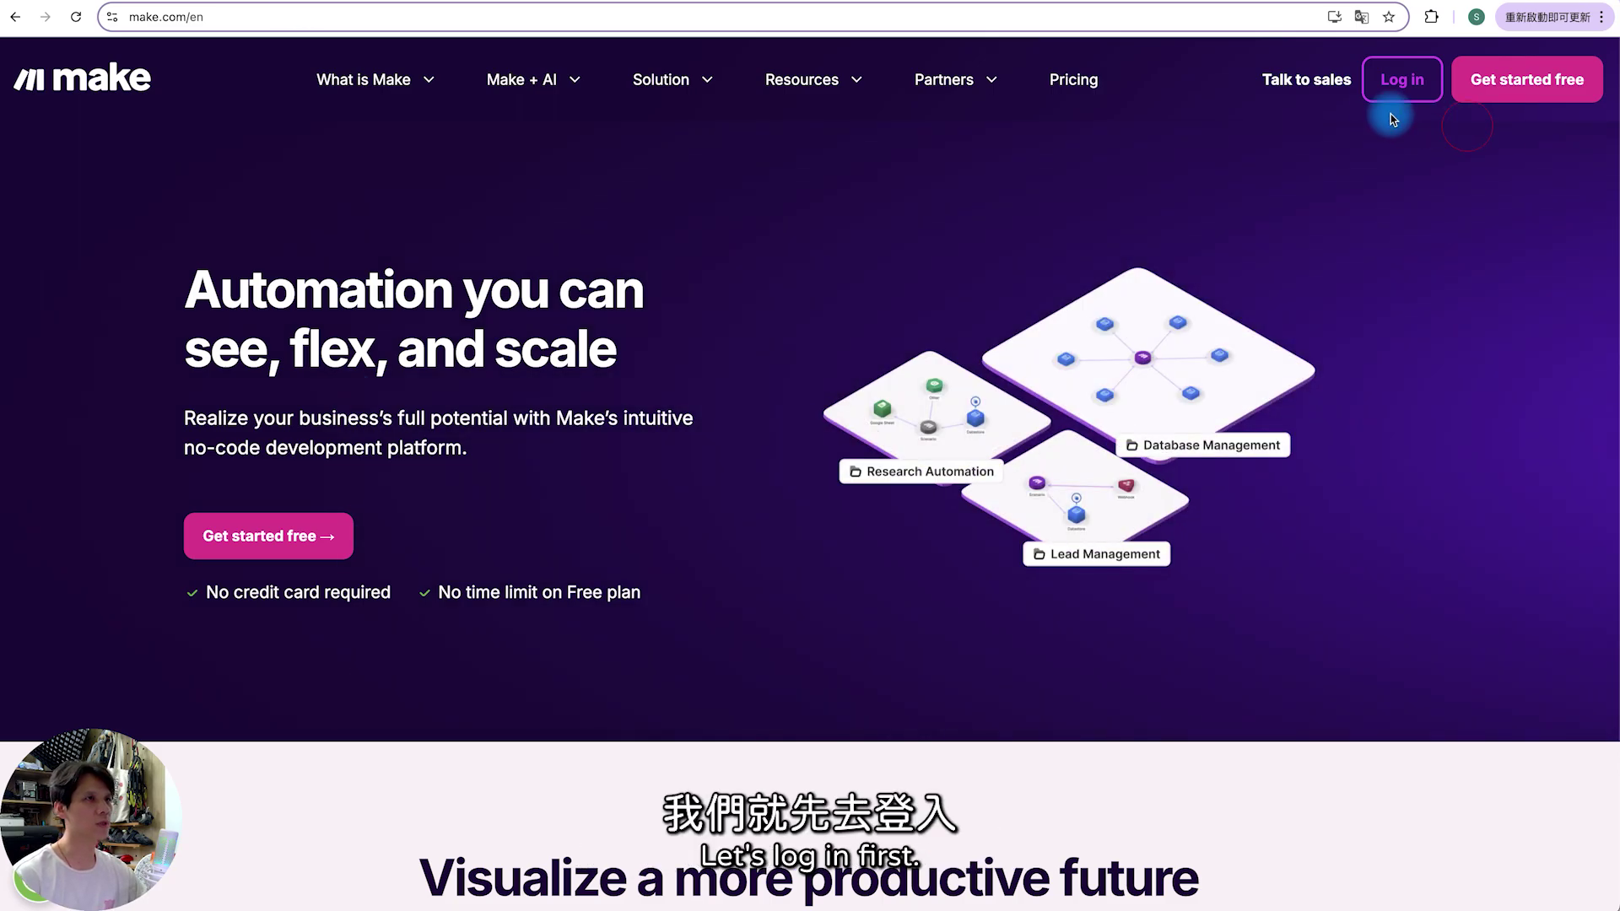
- Sign up for a free Make account with US as the hosting region and Taiwan as the country
click(1396, 78)
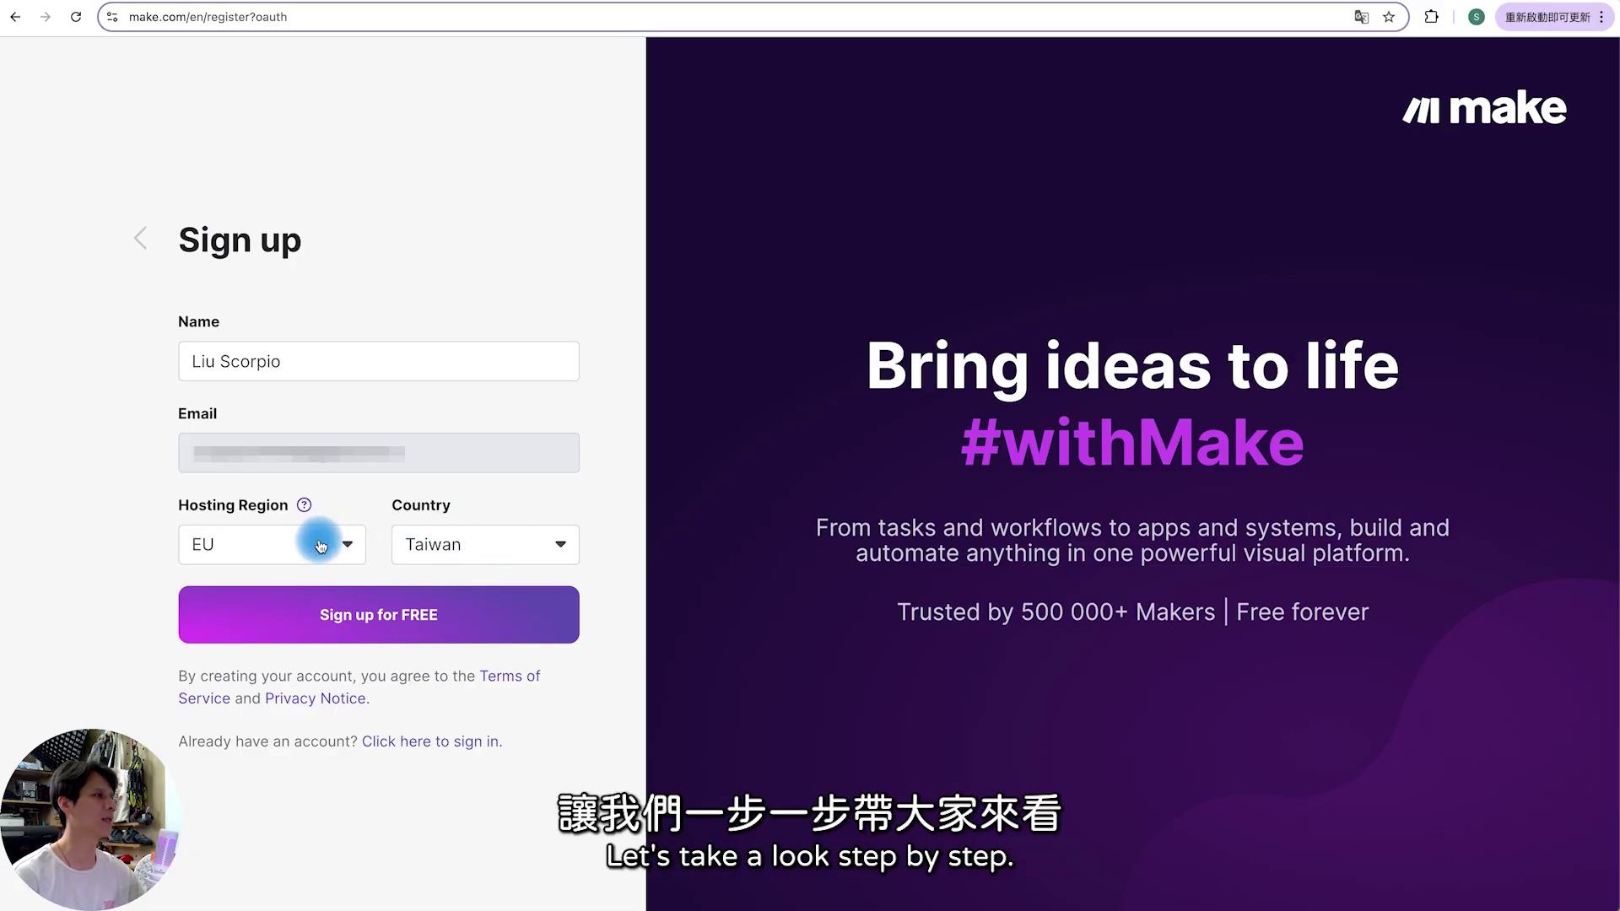
click(289, 543)
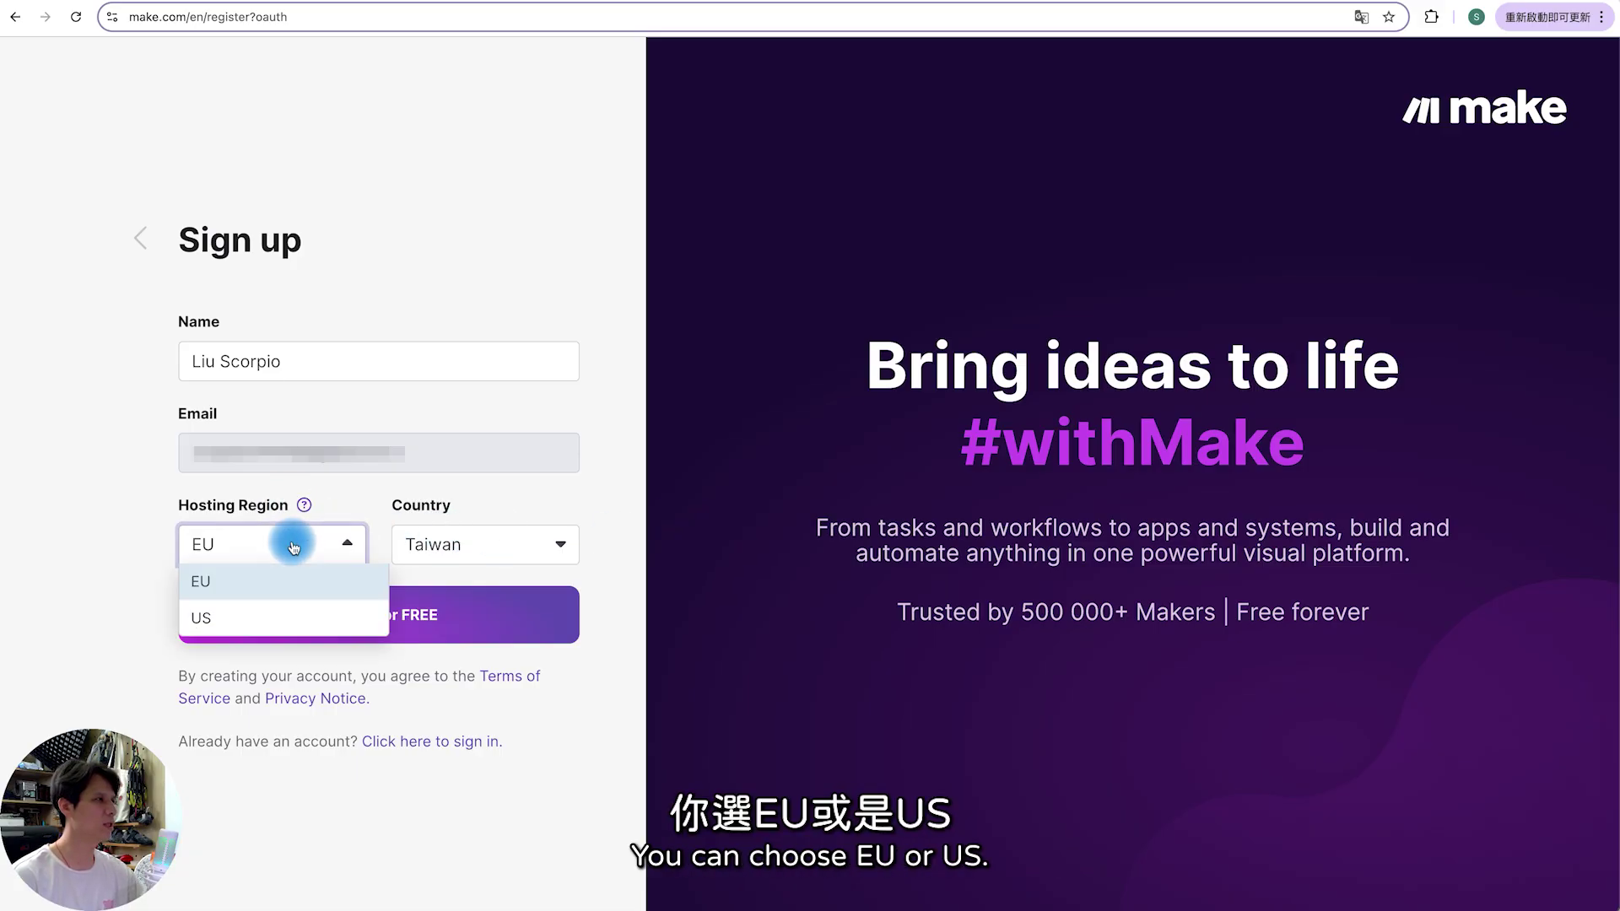
click(258, 629)
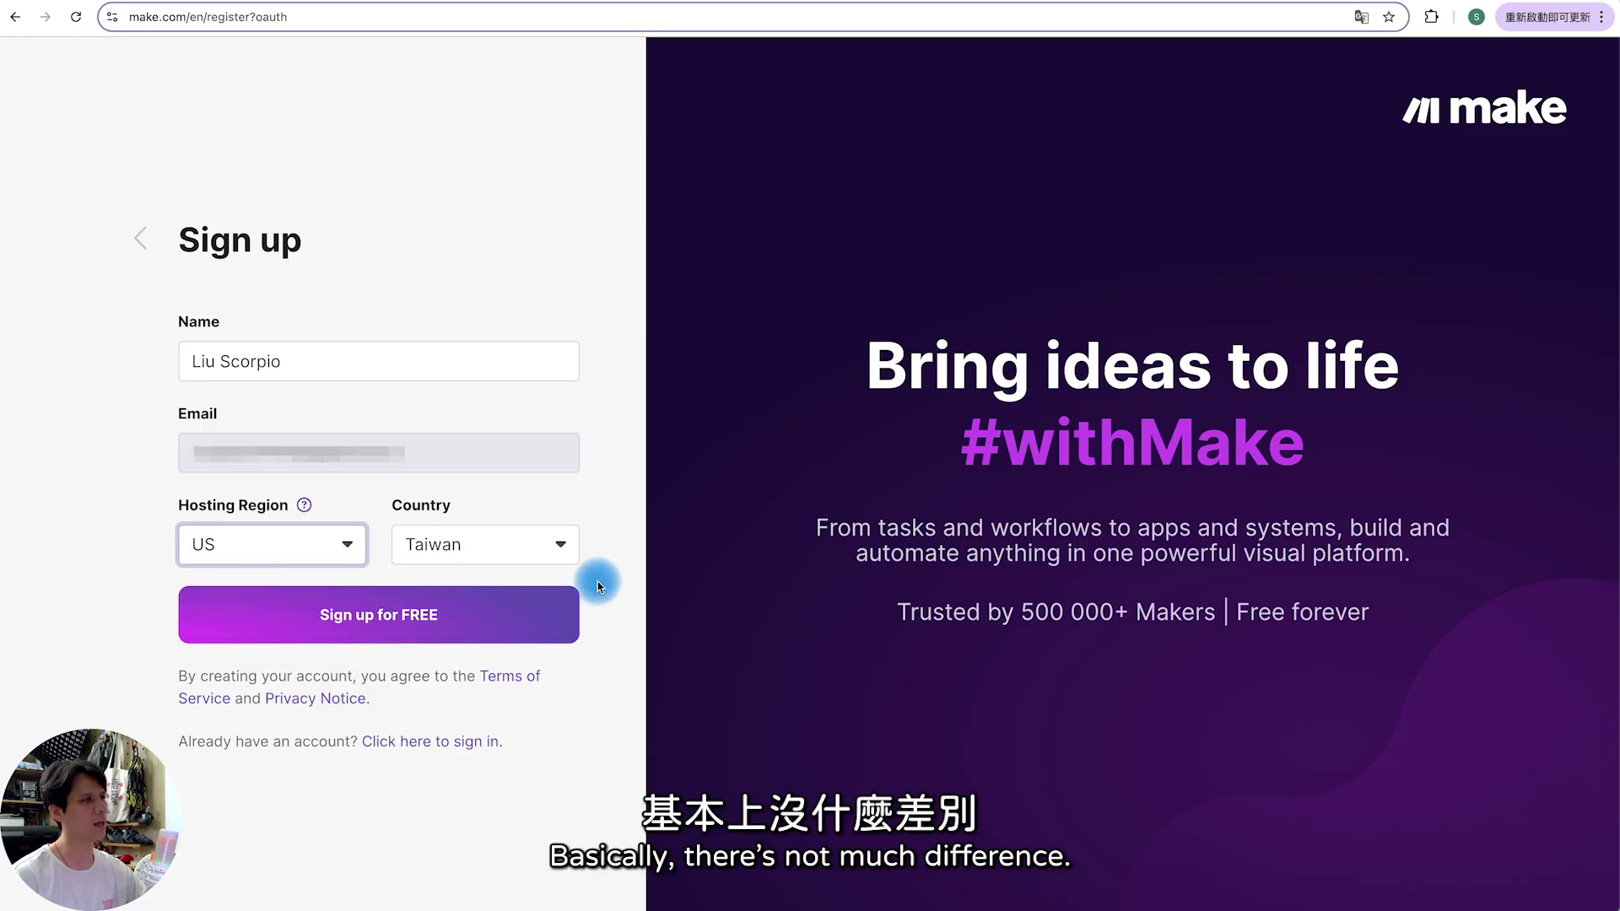
click(380, 614)
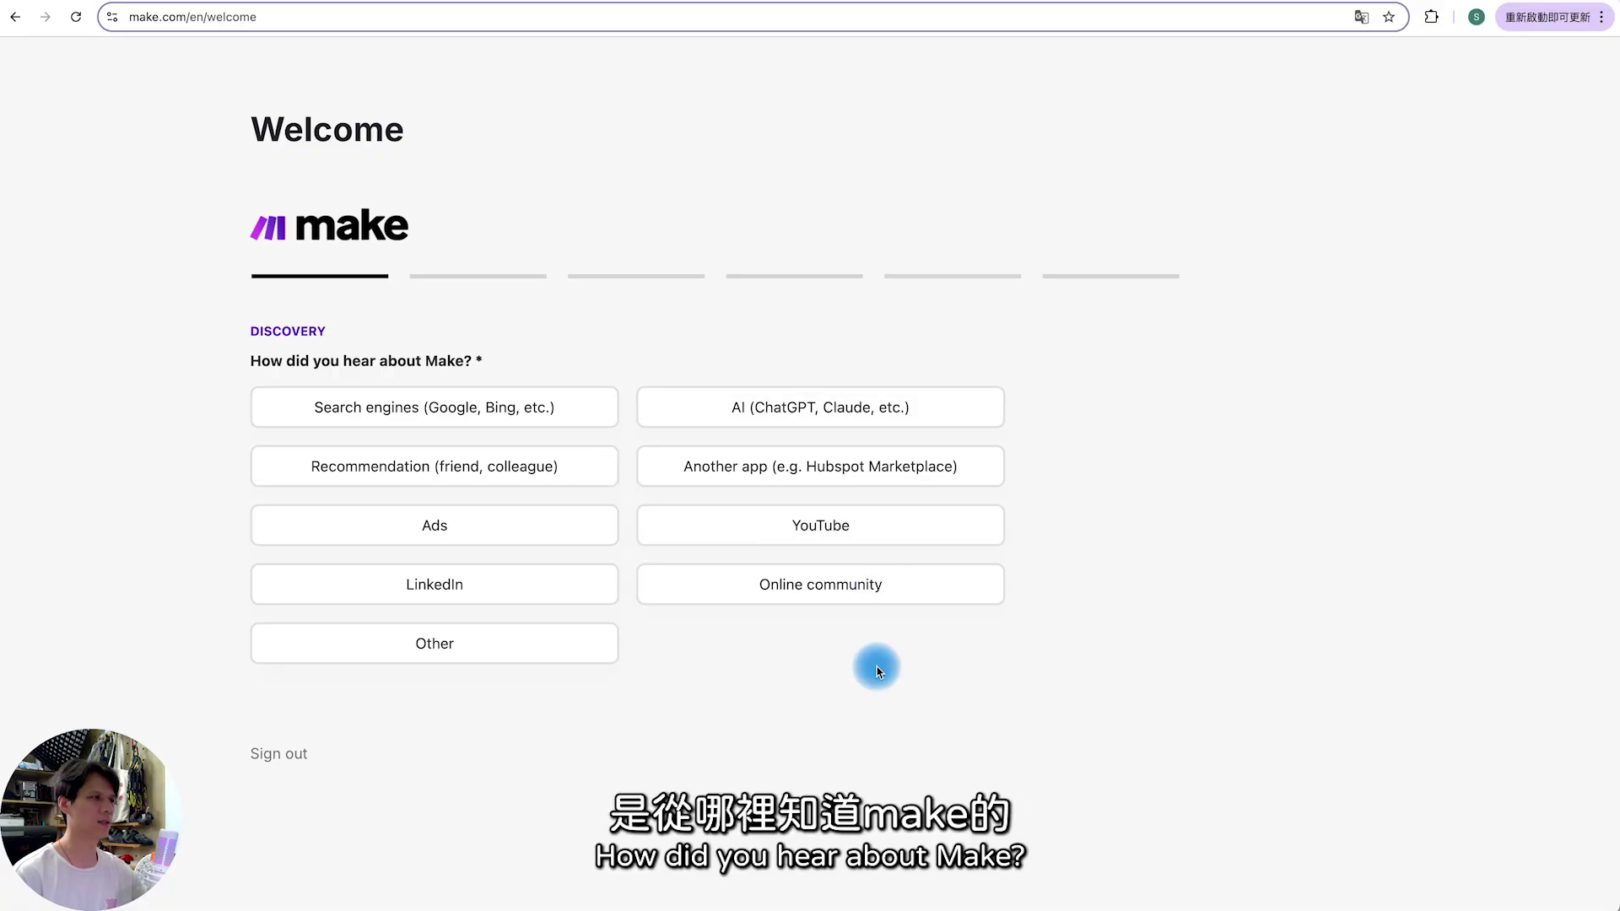
- Complete the welcome questionnaire with Search engines, no automation experience, Only Me and Youtube, leaving the automation goal blank
click(486, 406)
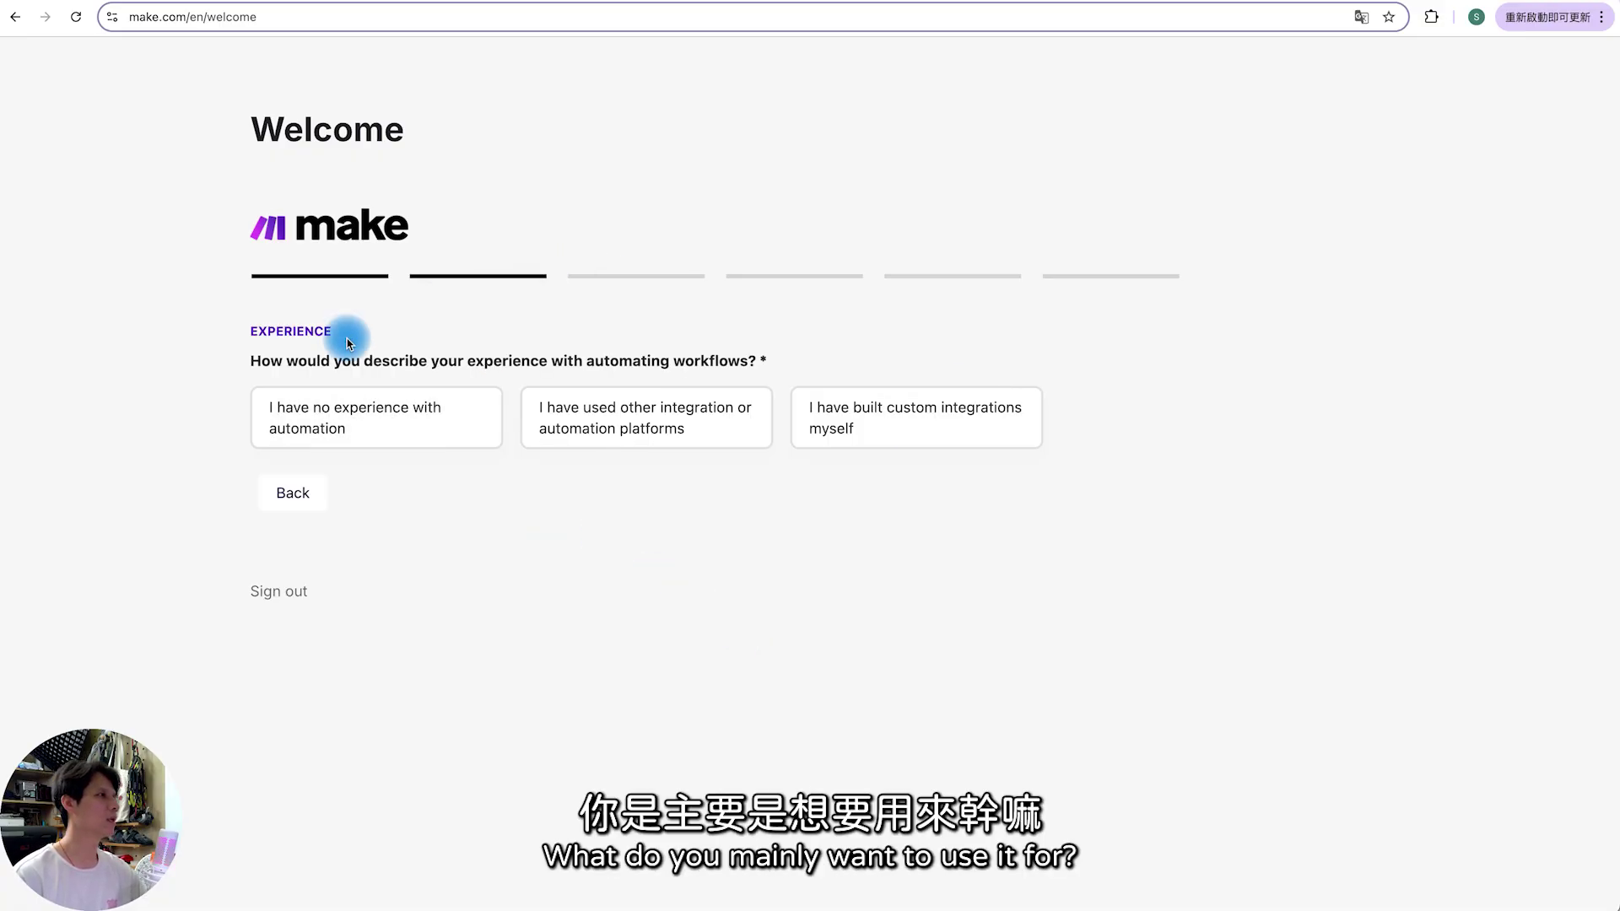
click(398, 424)
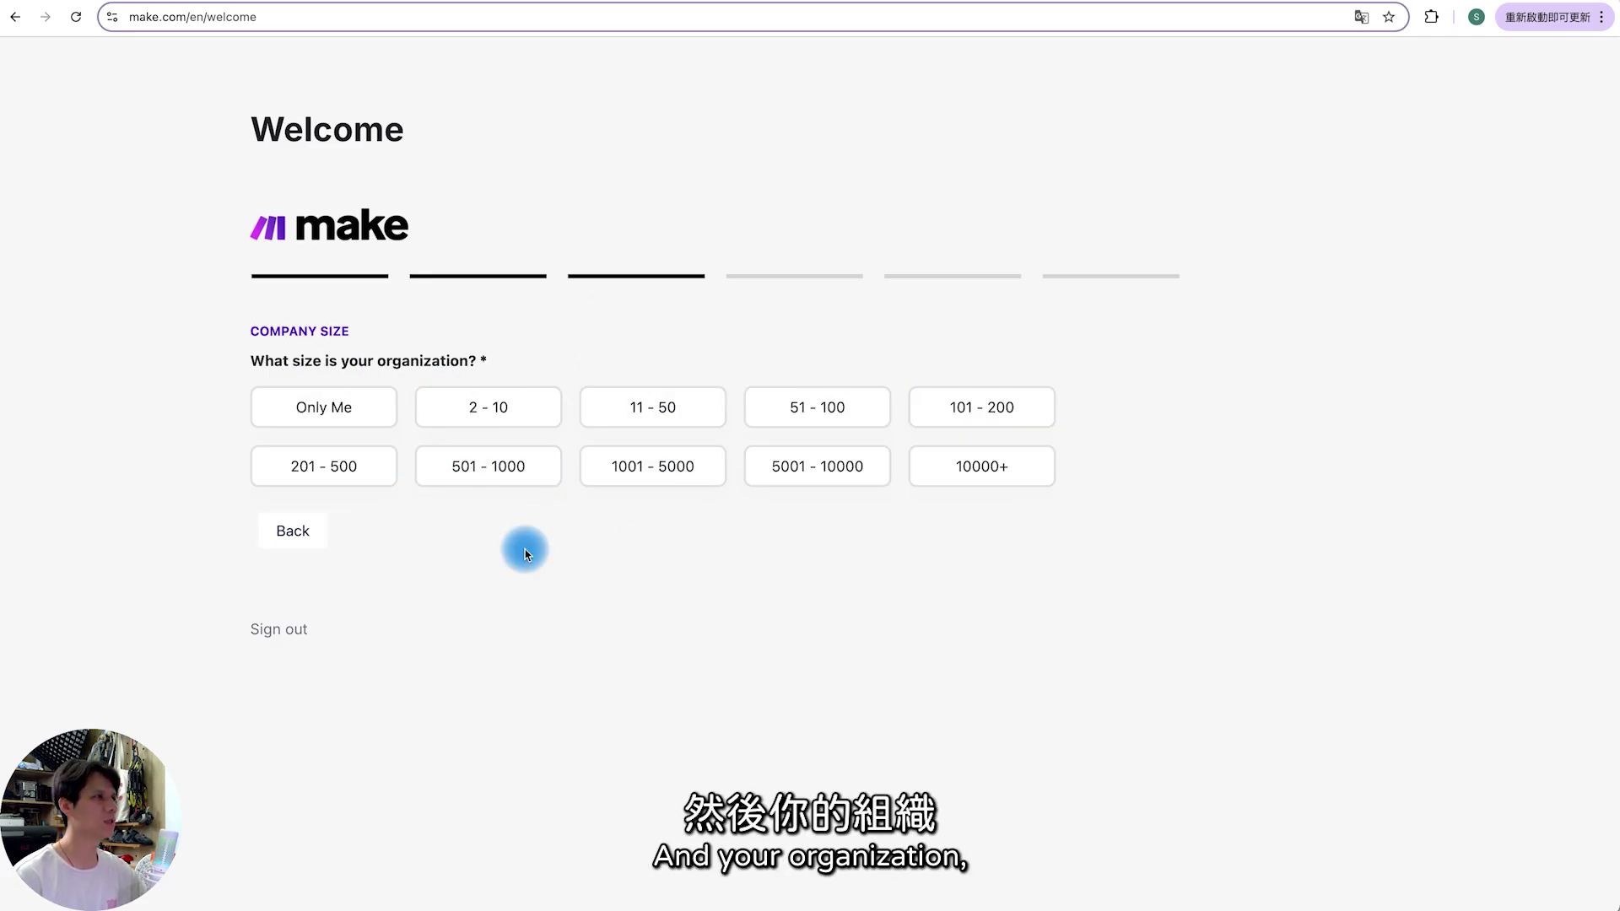
click(371, 403)
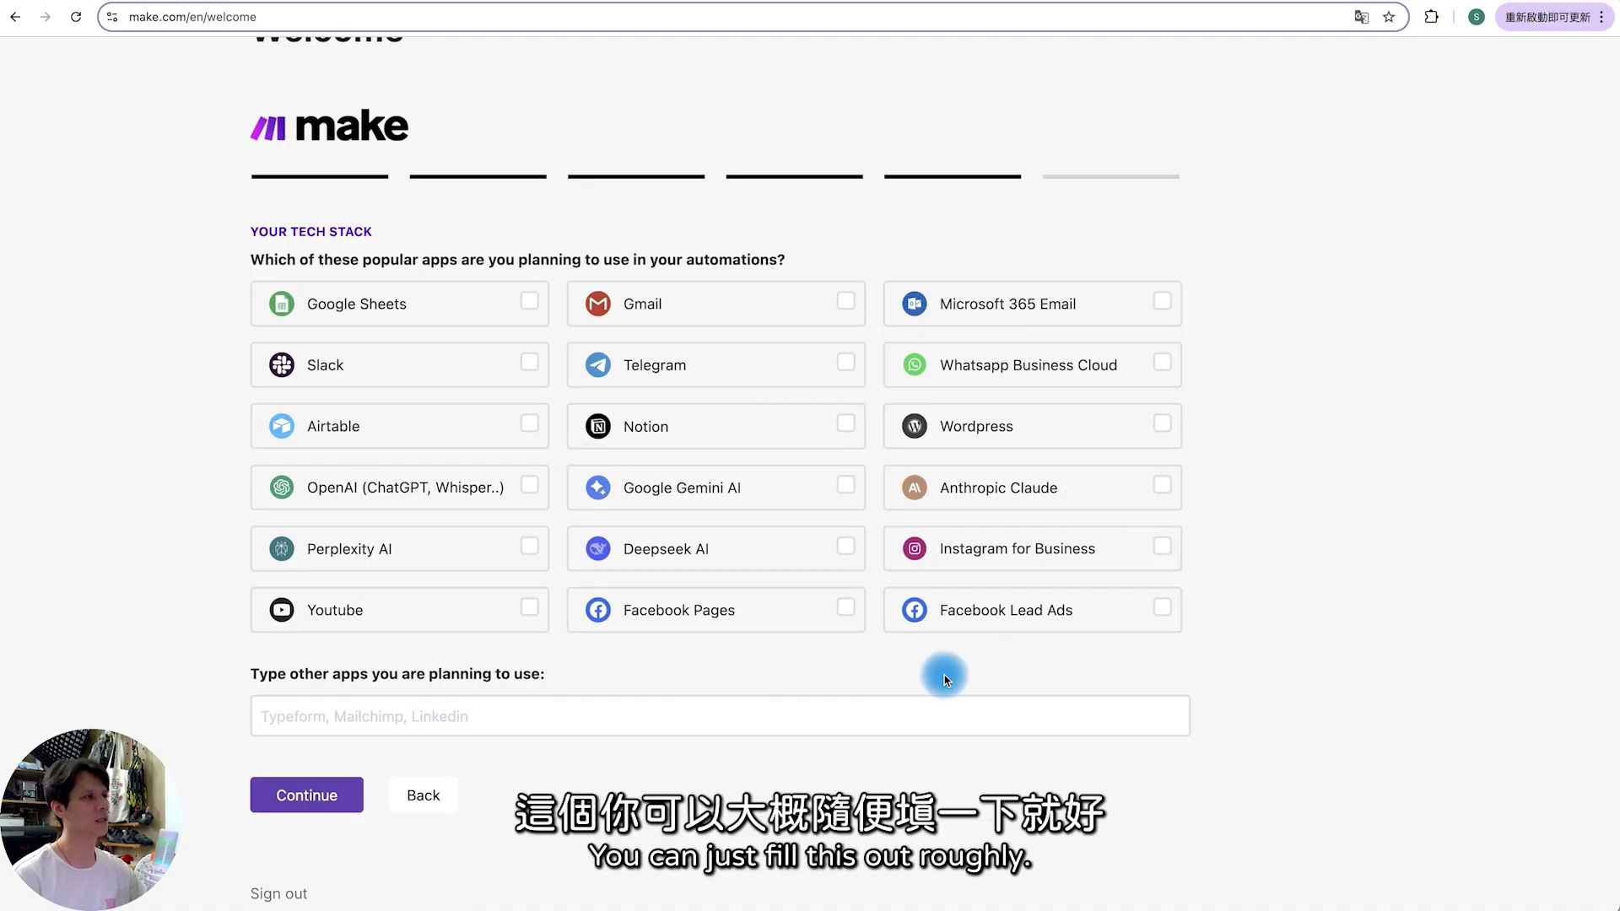
click(530, 609)
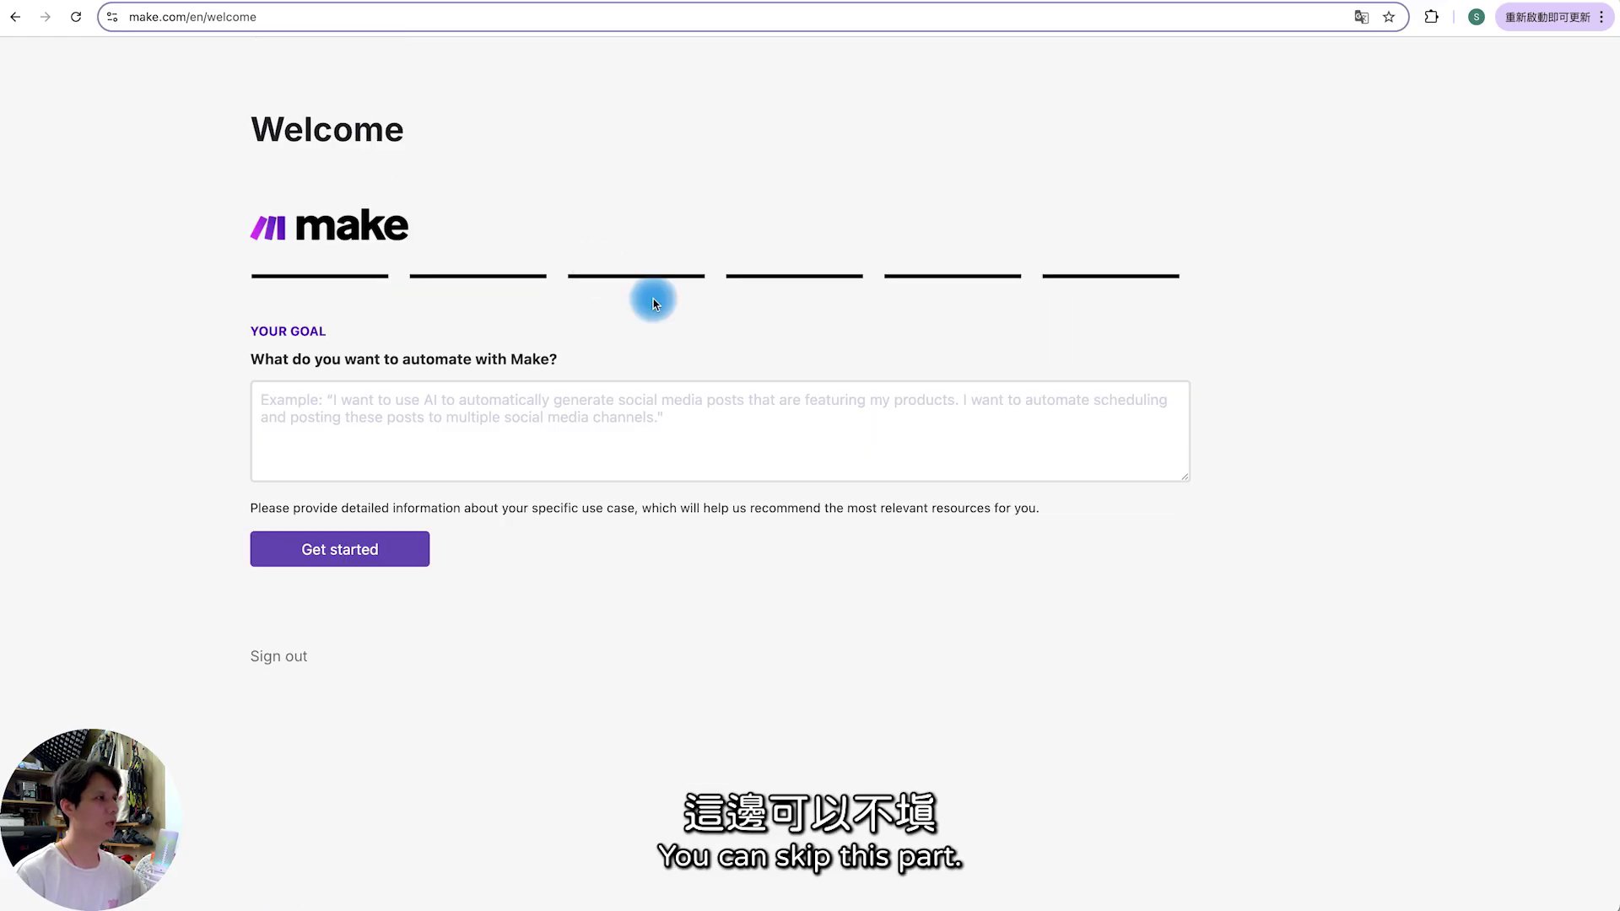
click(342, 550)
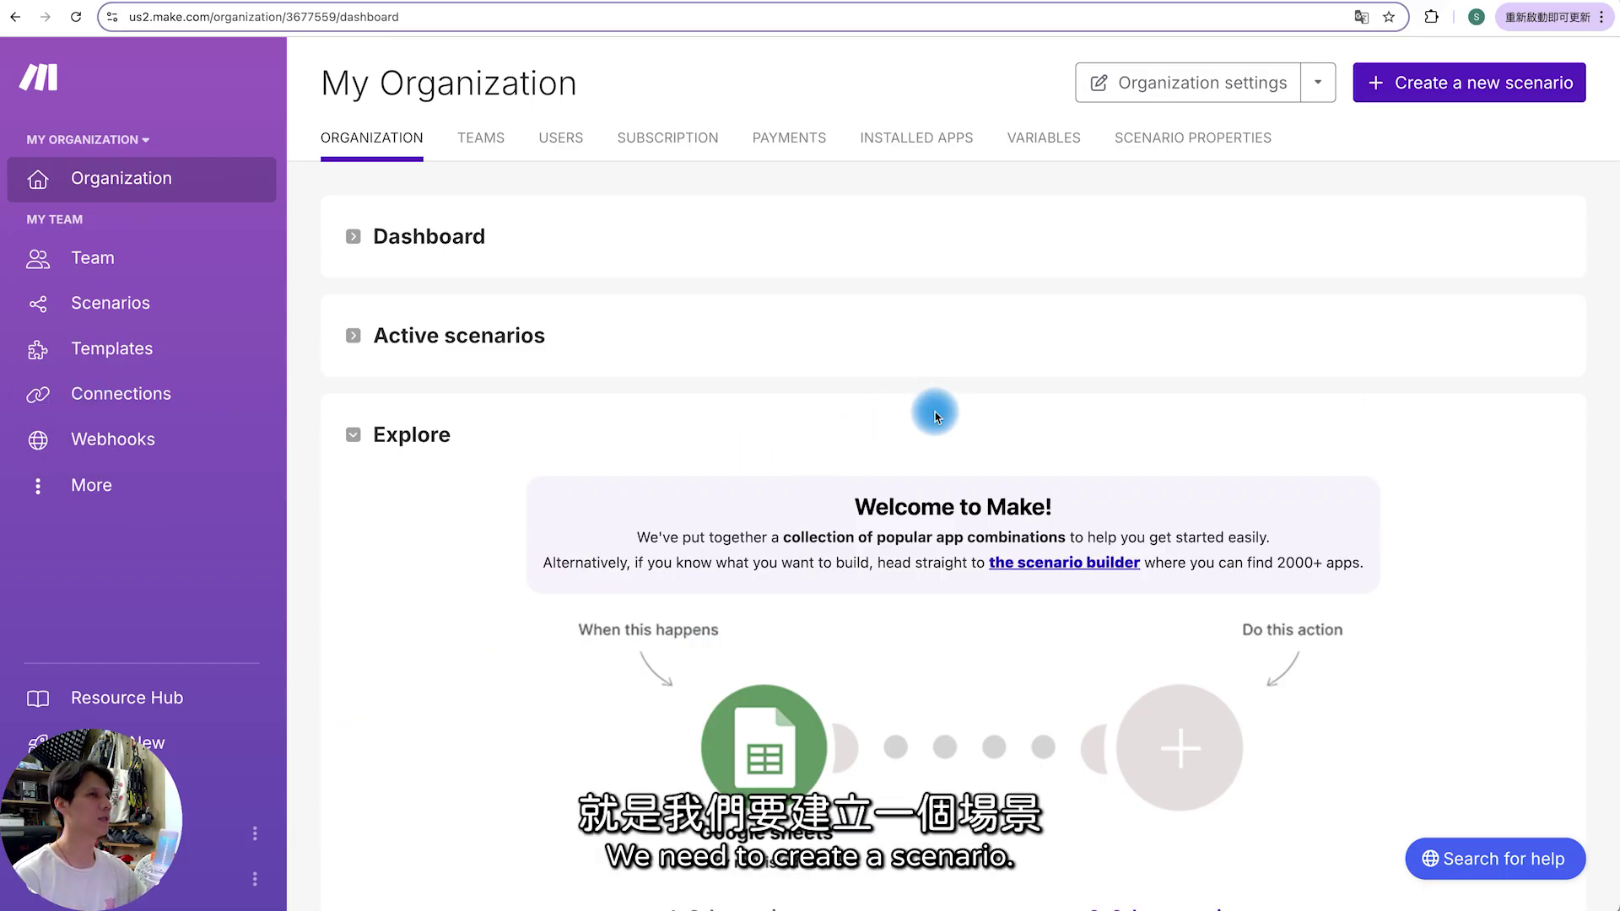
- Create a new scenario without a template and add a Webhooks Custom webhook trigger as its first module
click(1468, 89)
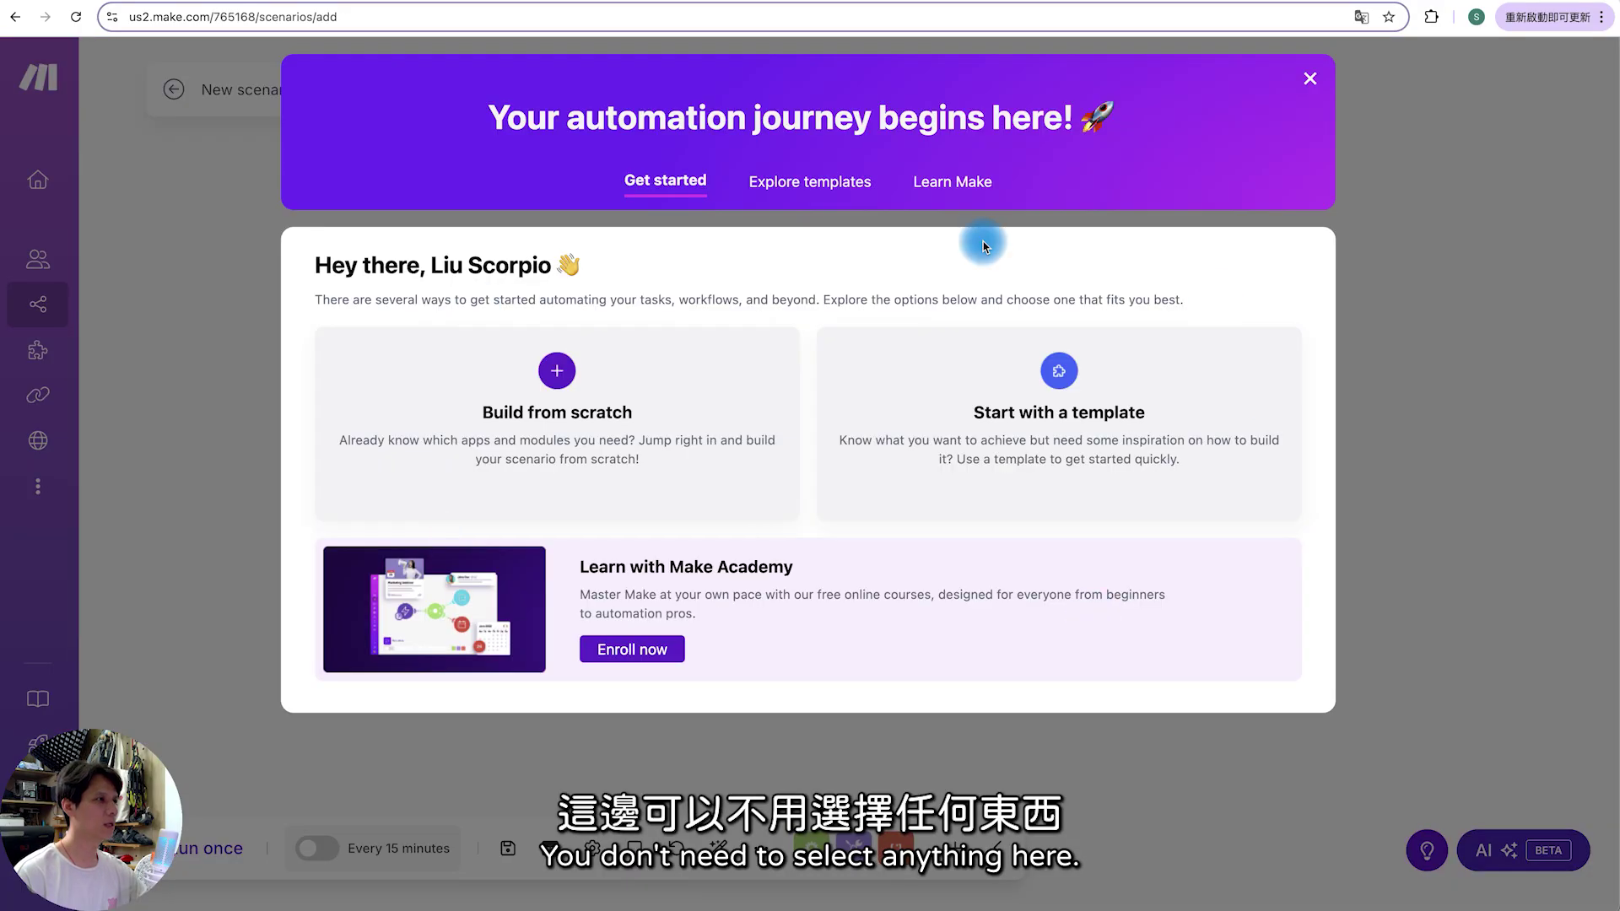
click(1312, 81)
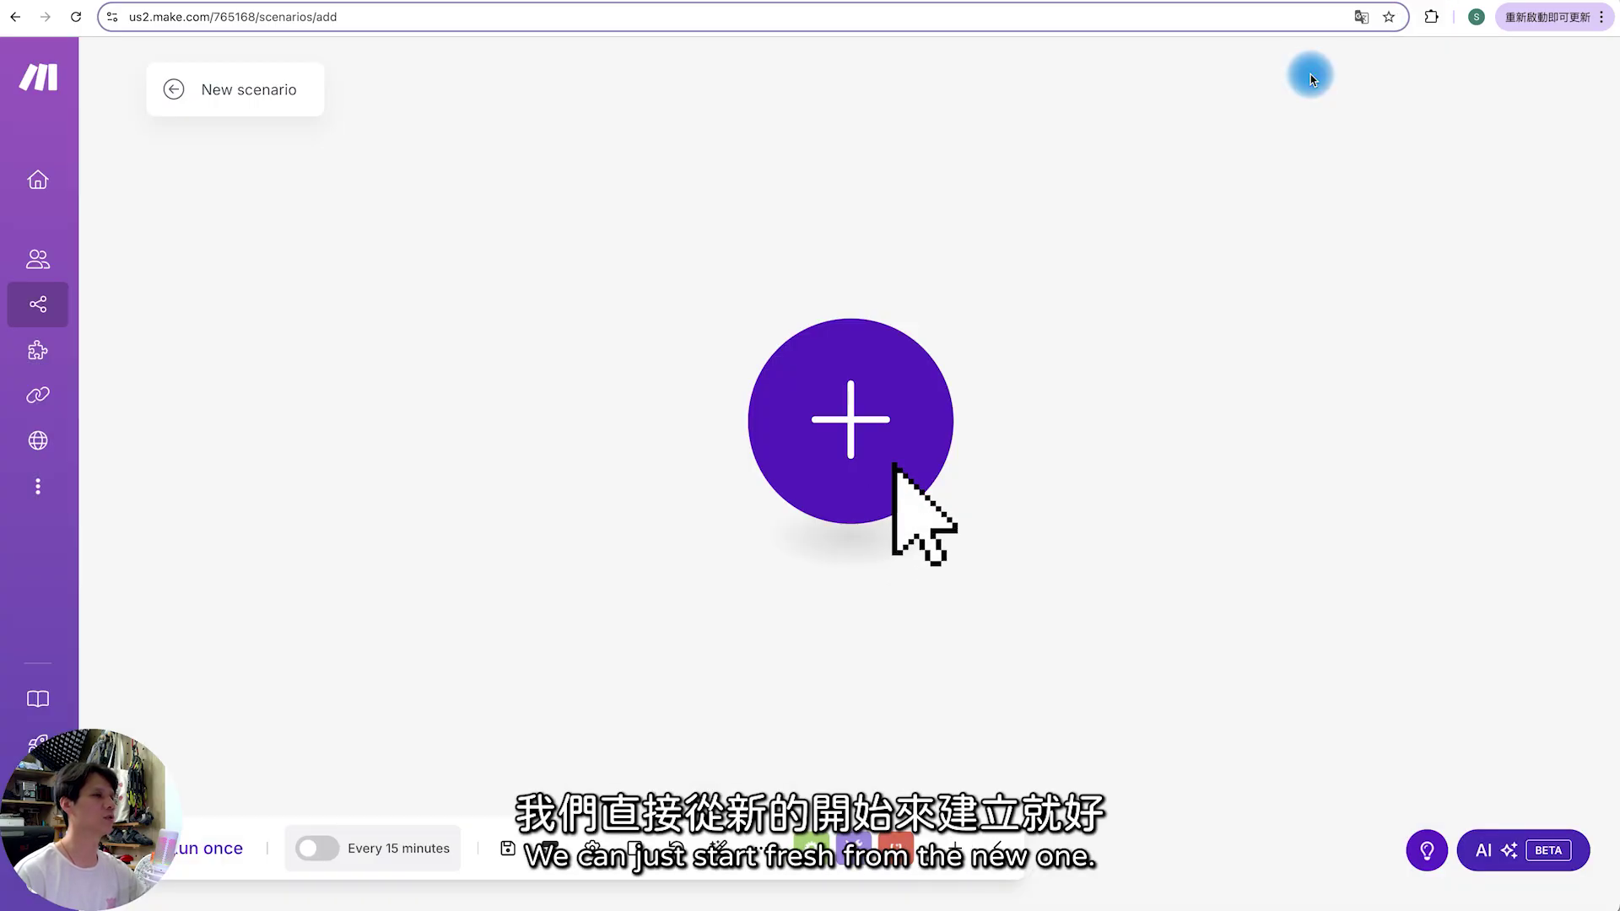
click(844, 429)
click(1046, 479)
click(1076, 482)
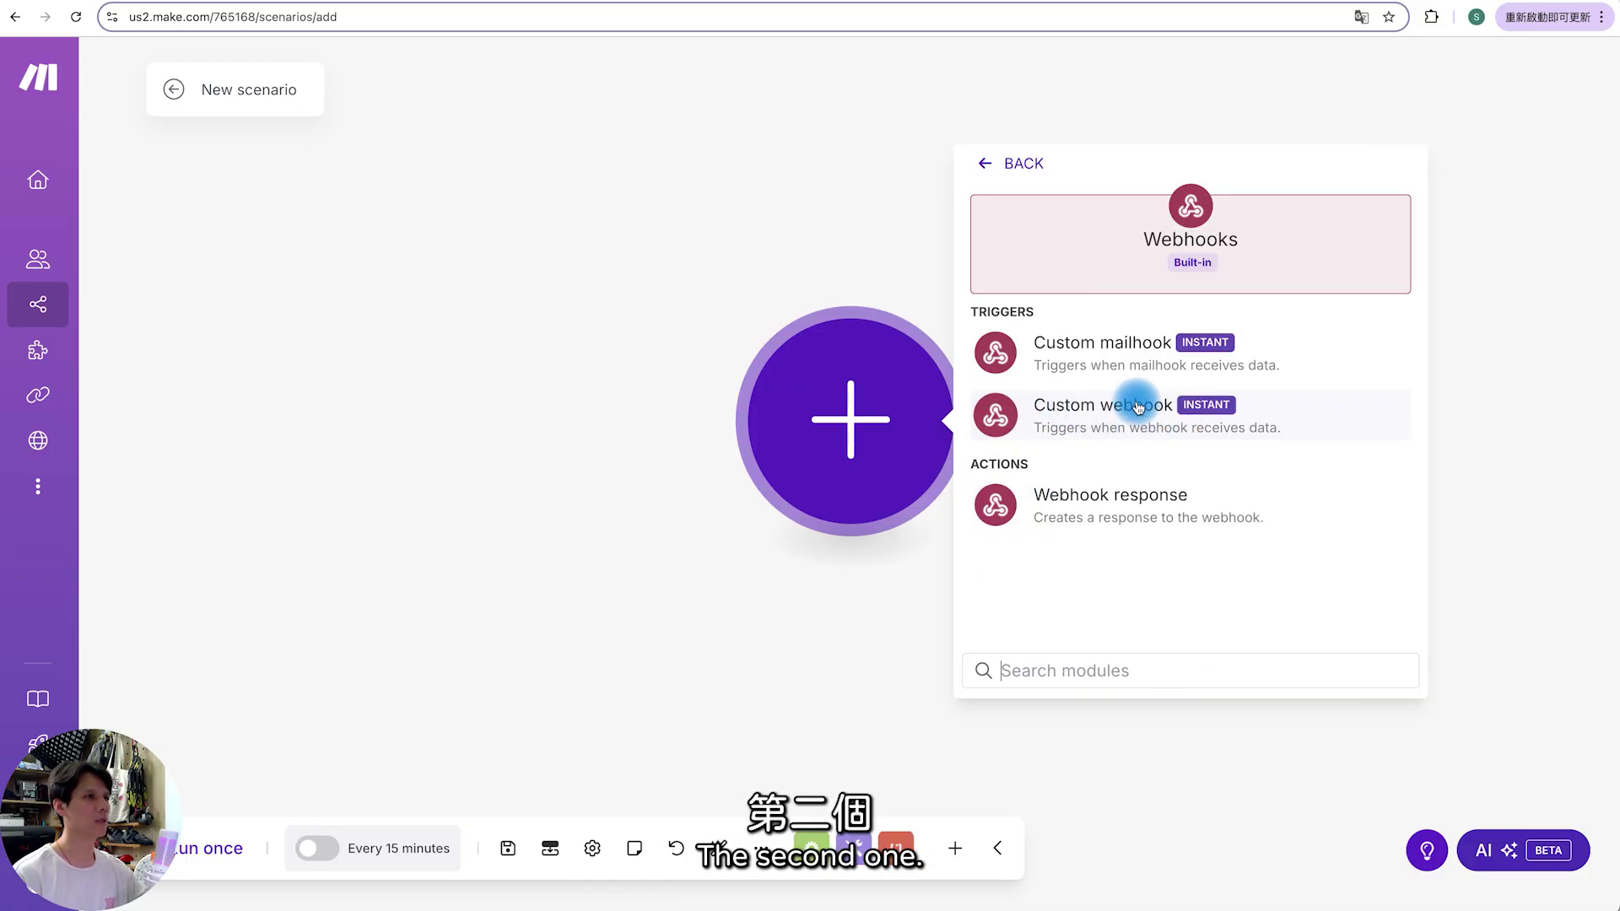
click(1131, 407)
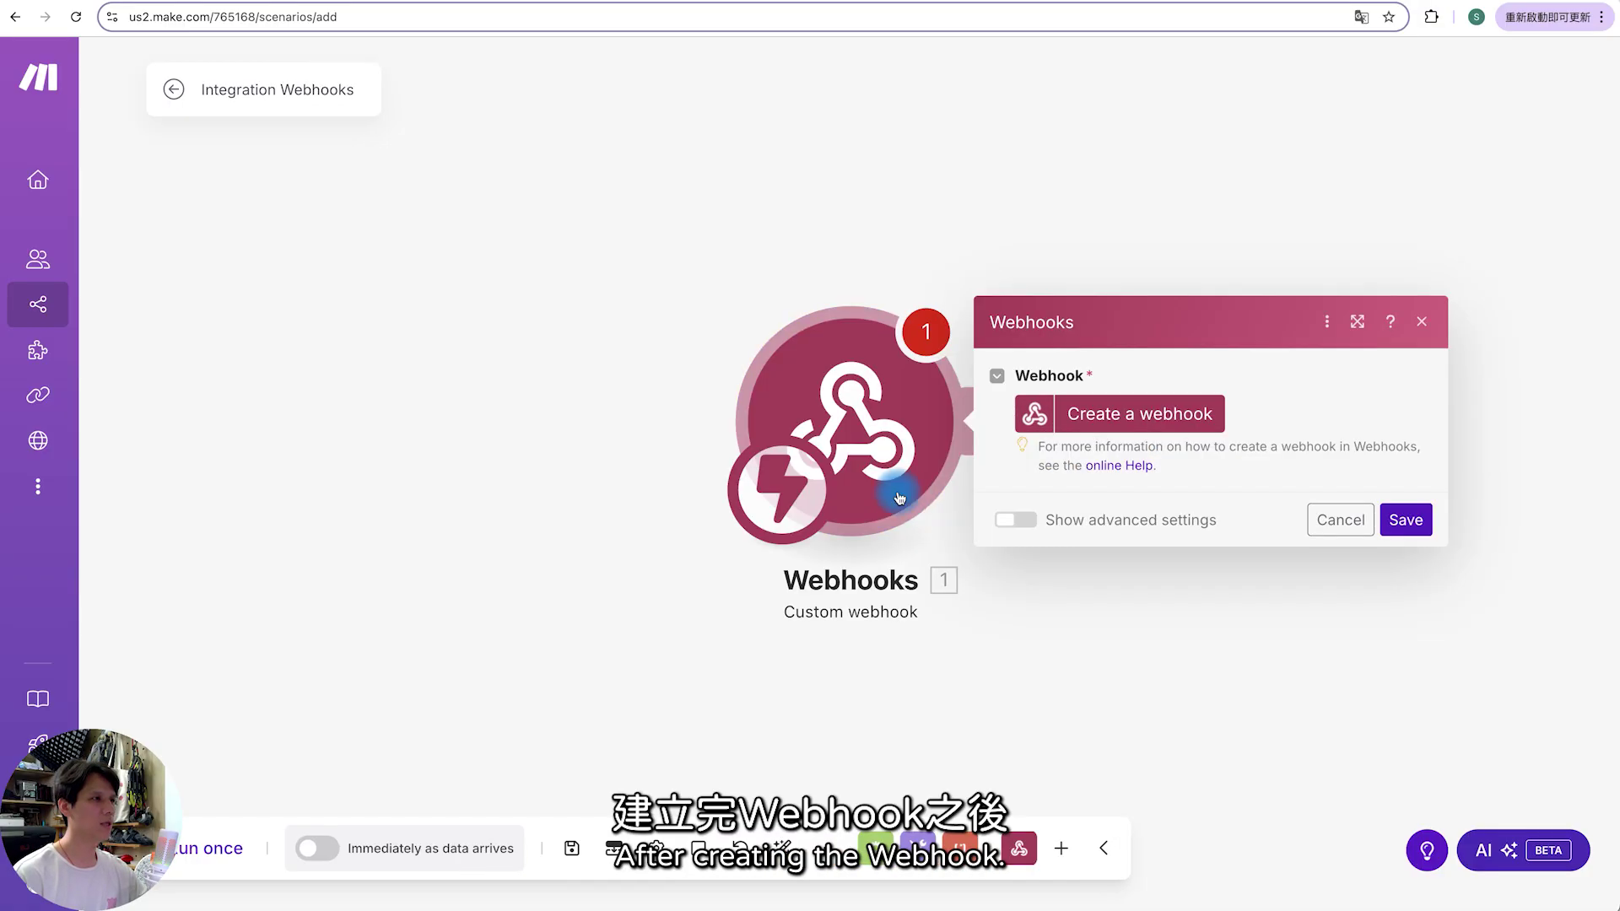
- Create and save a webhook named LINEwebhook for the trigger, without IP restrictions, skipping the Scenario Outputs announcement
click(1145, 416)
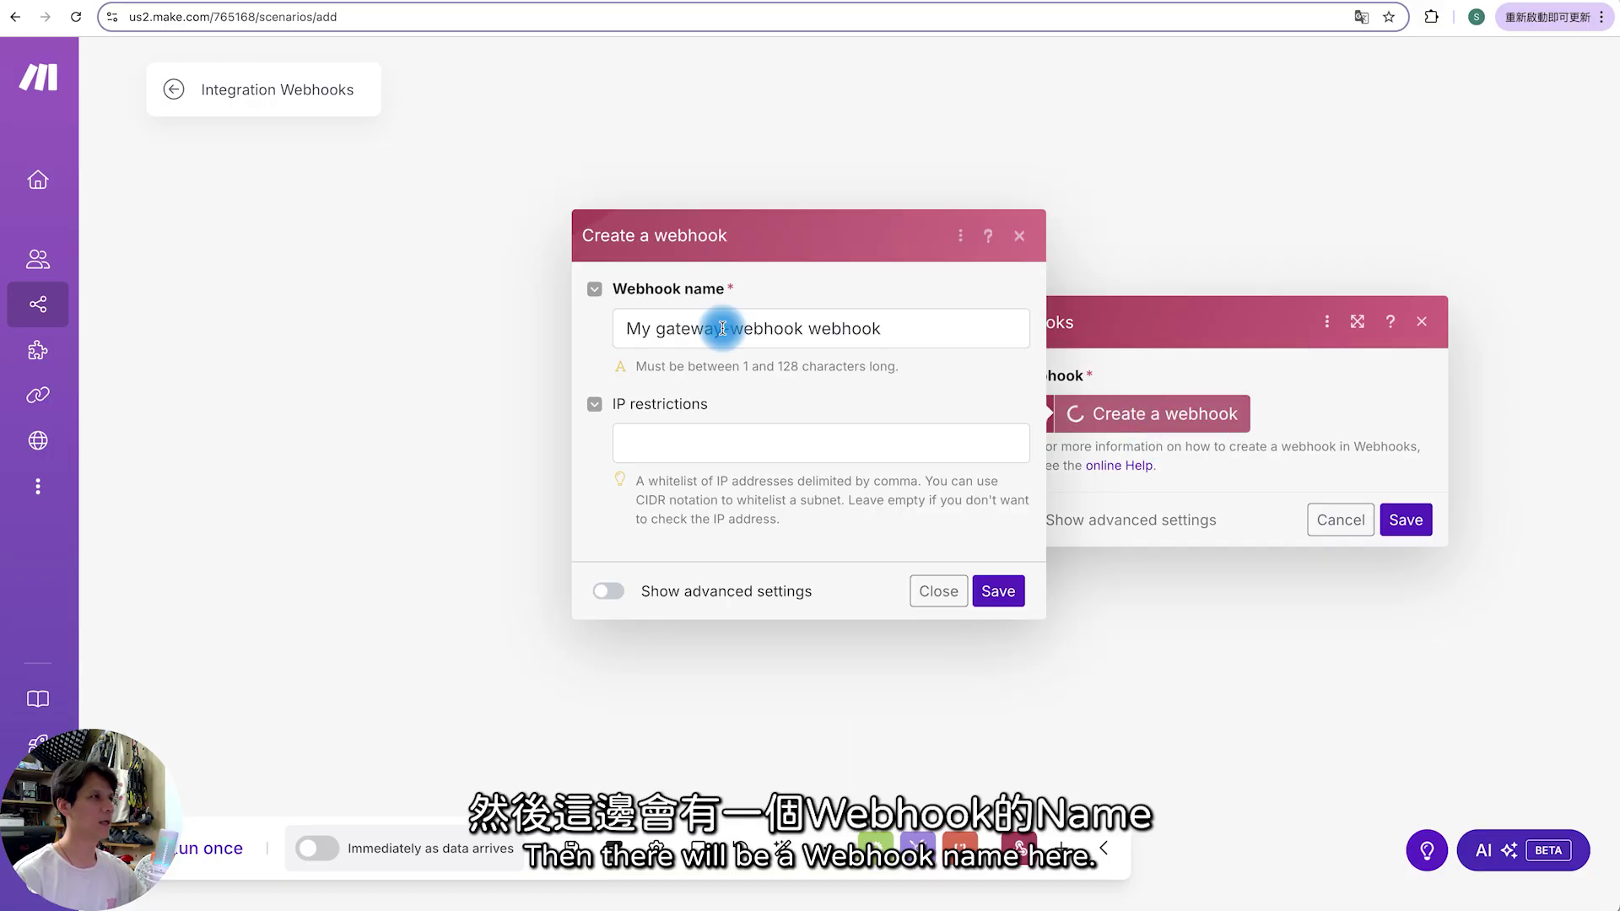
triple_click(895, 328)
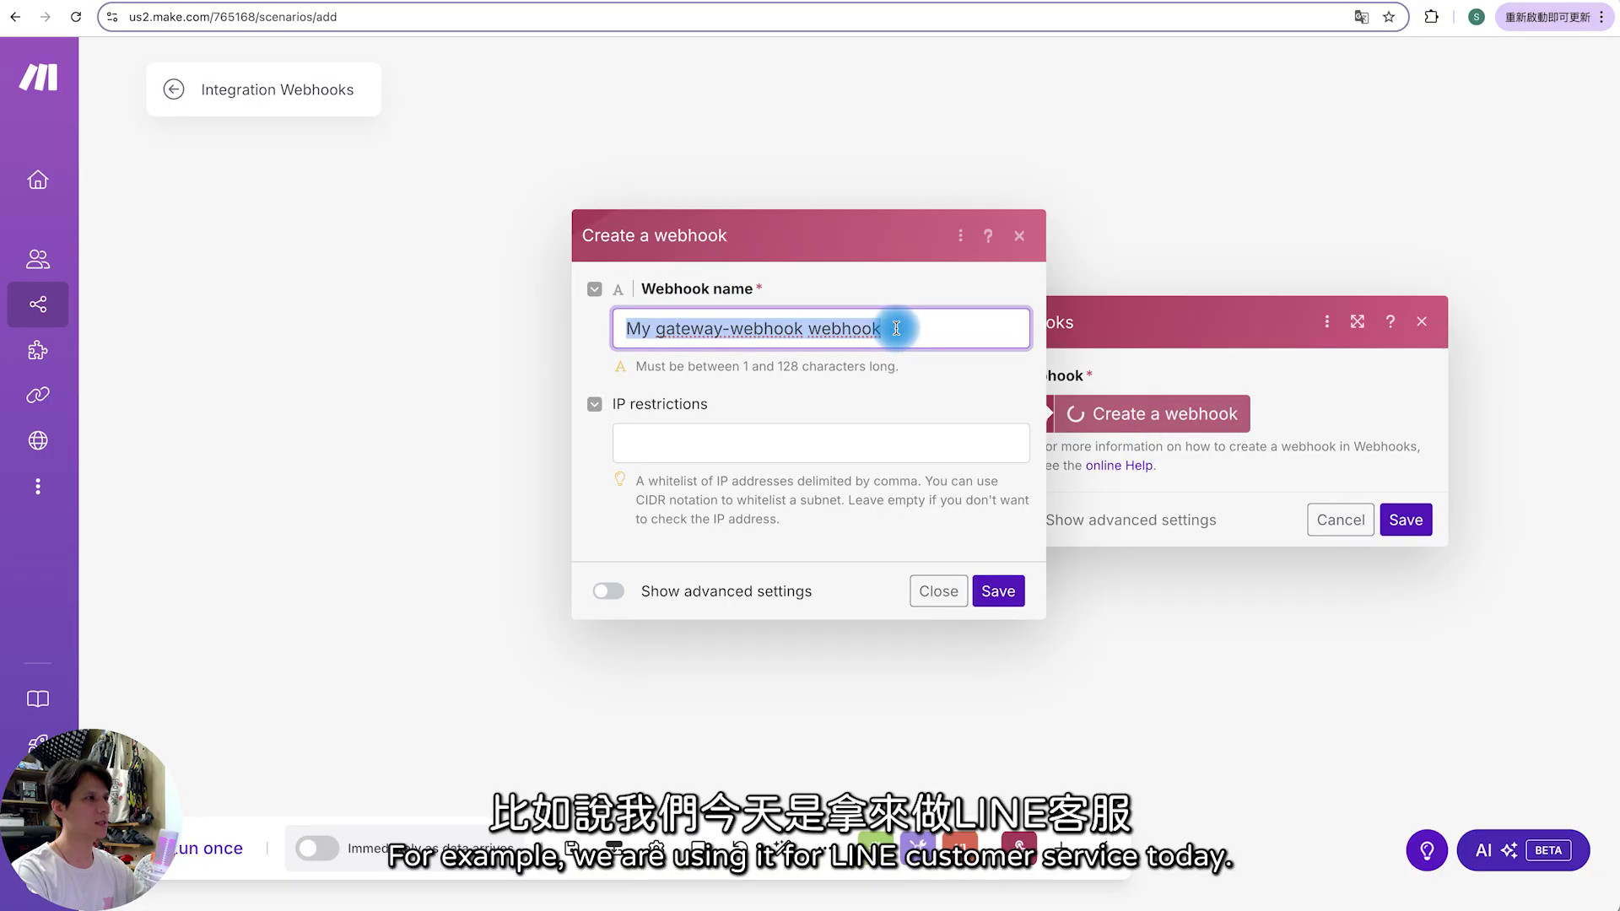
text(LINE)
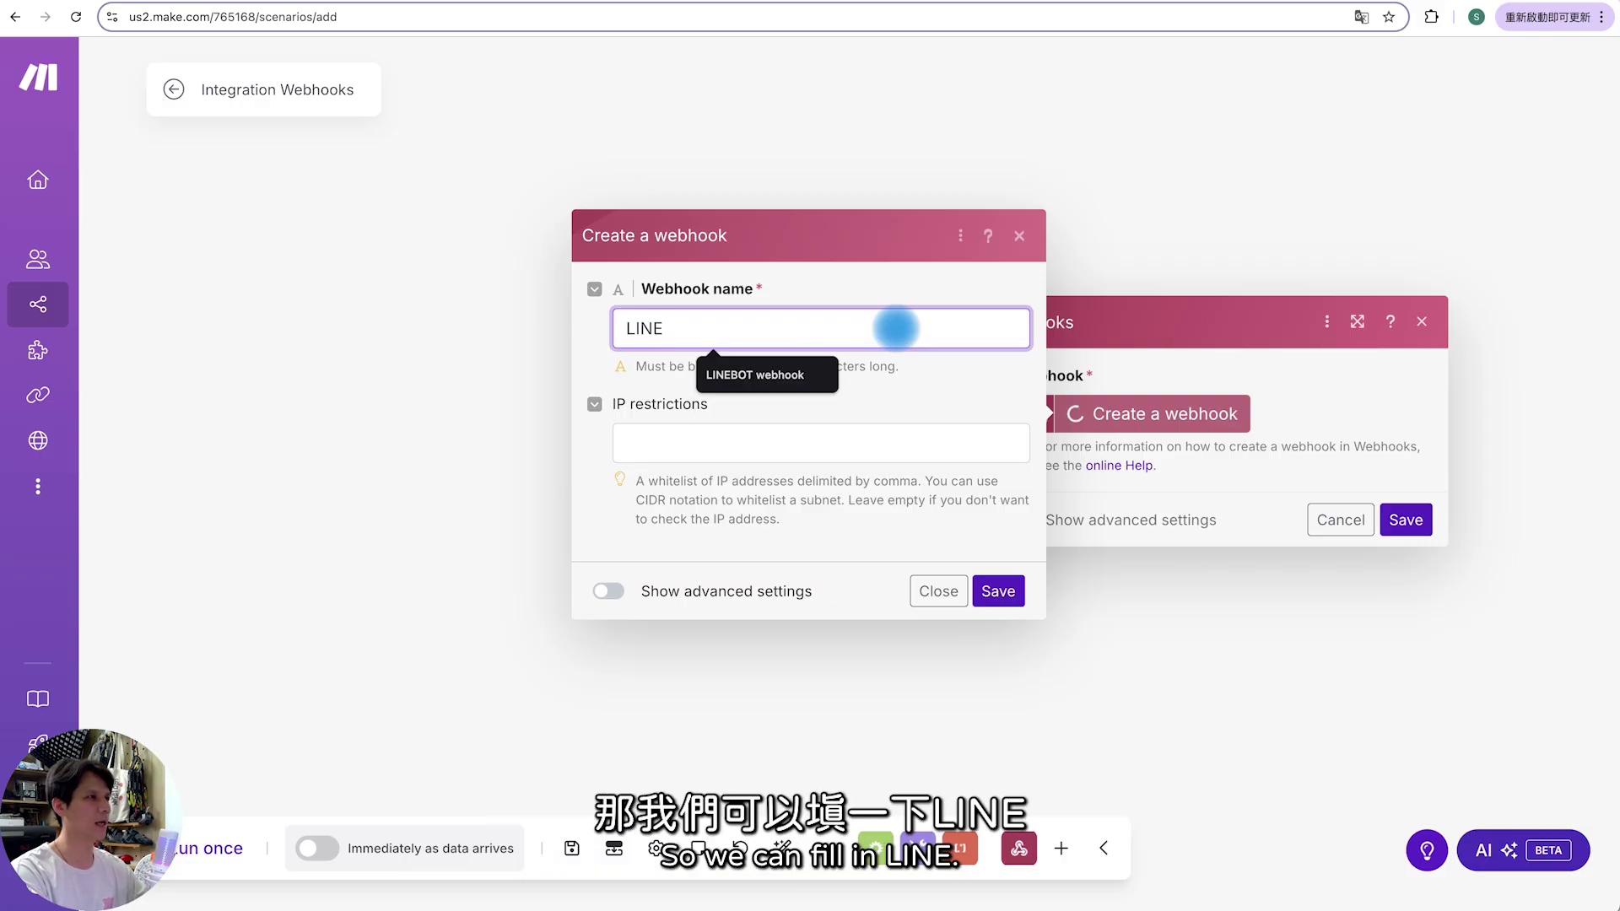
text(webhook)
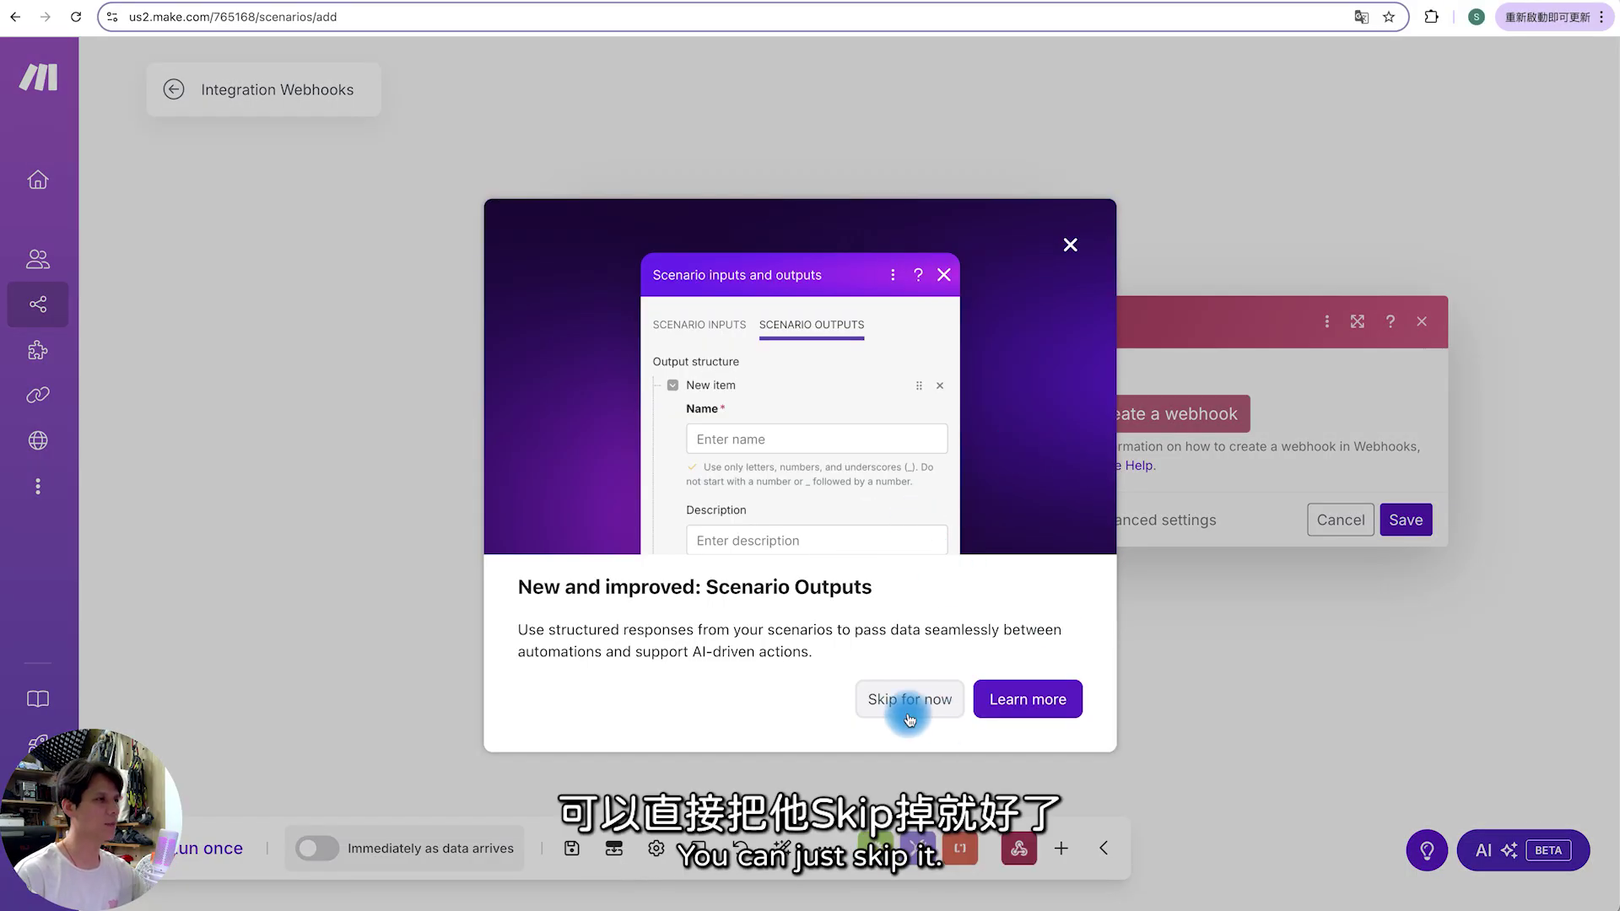
click(914, 703)
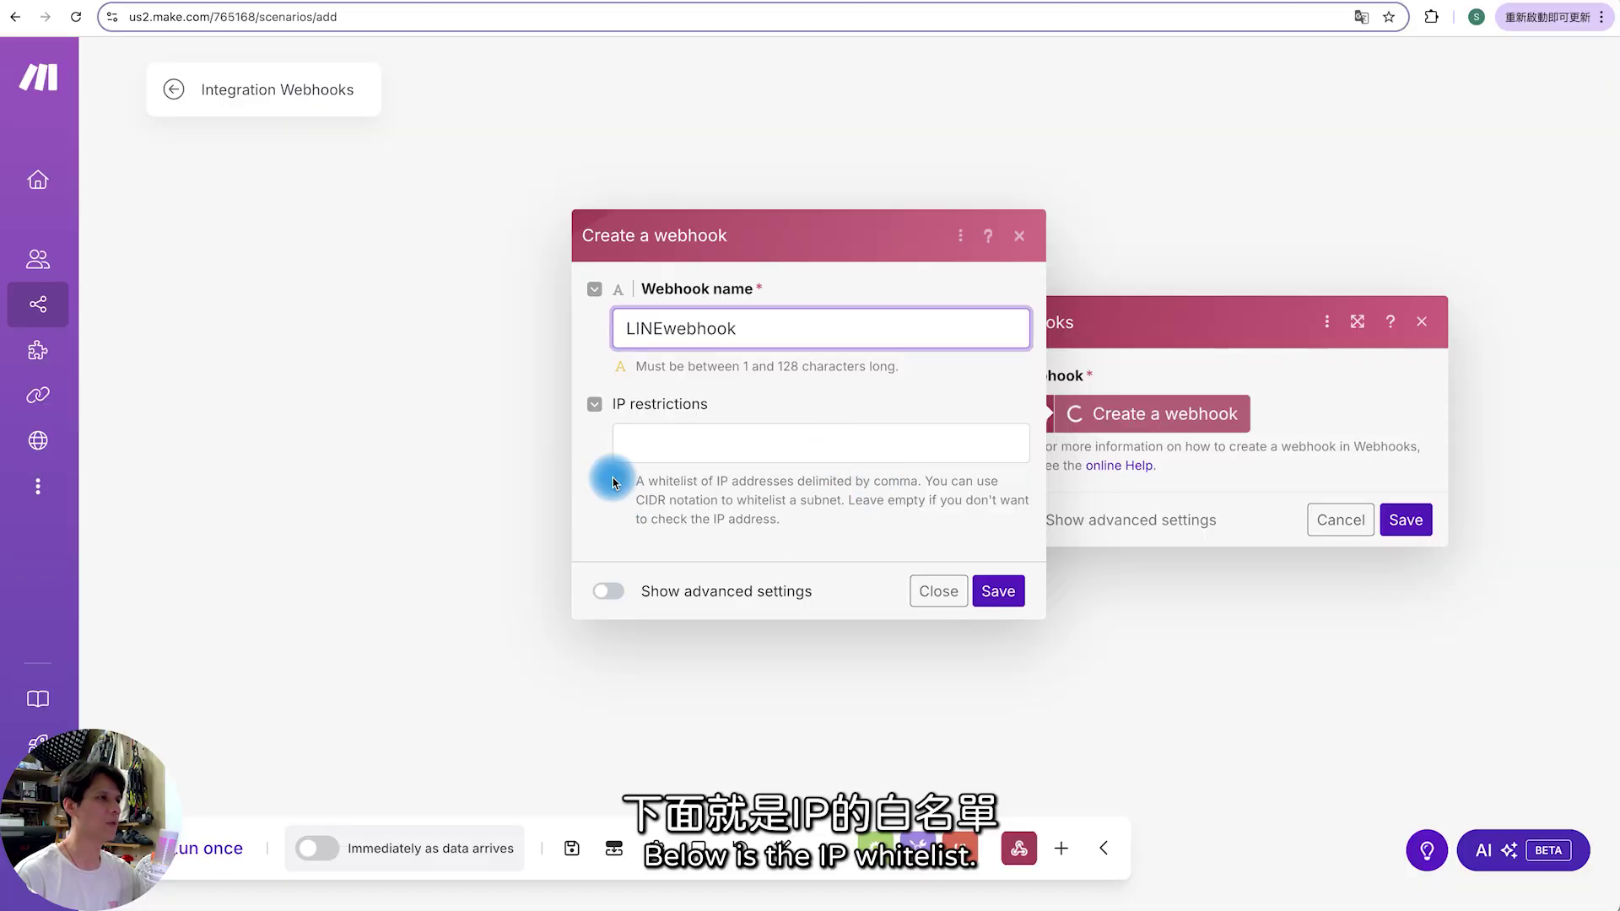
click(998, 590)
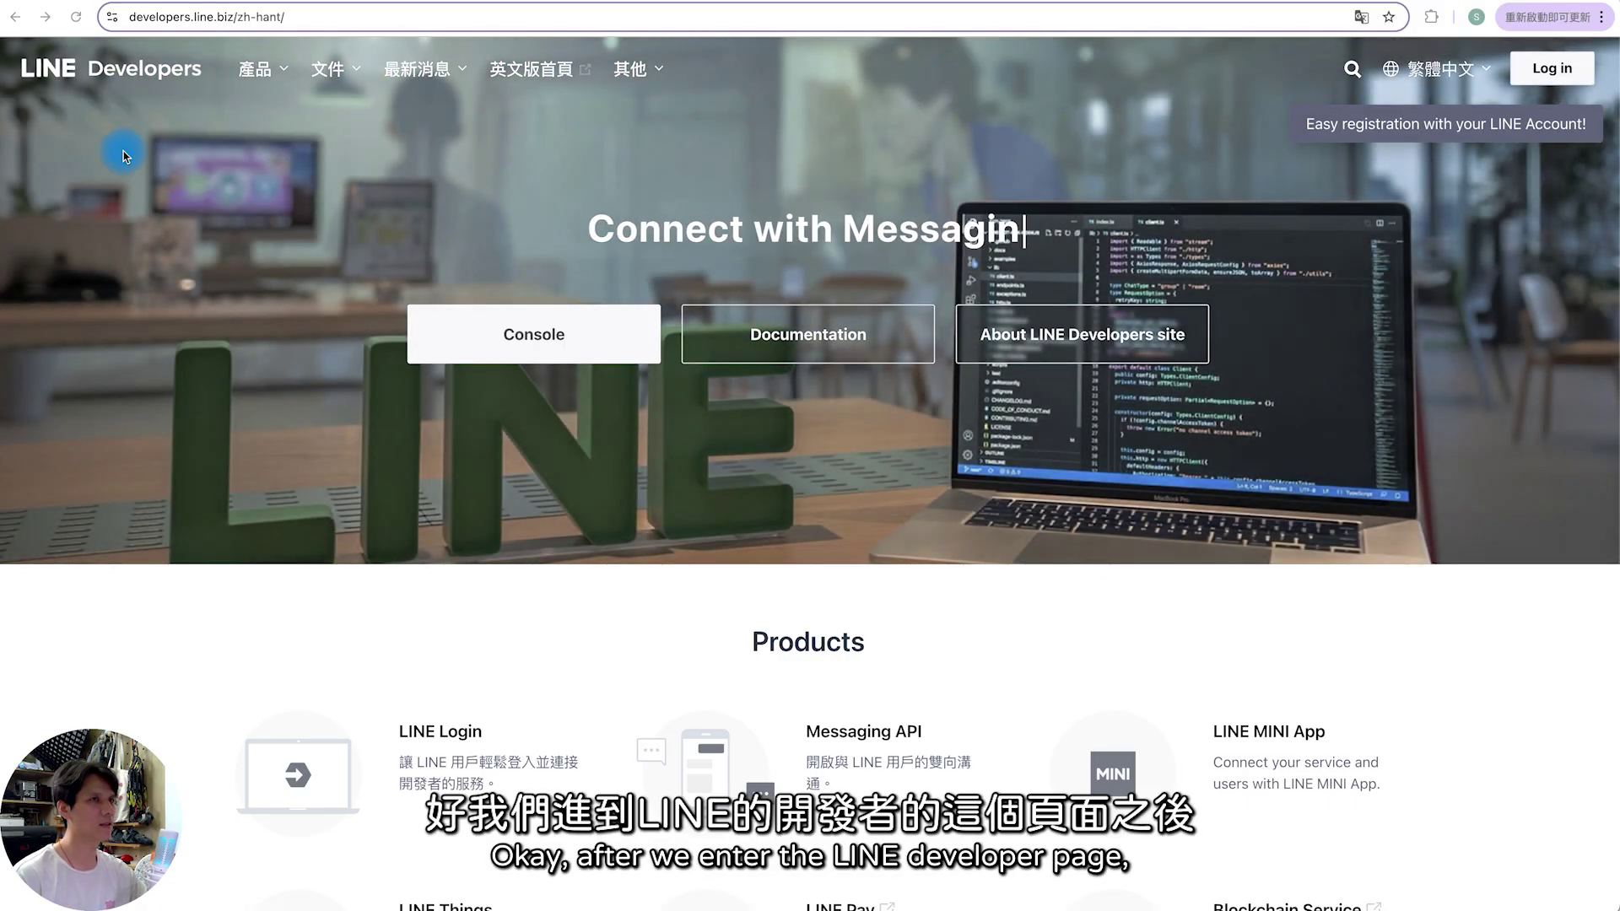
- Log in to the LINE Developers site with the LINE account and create a LINE Business ID
click(1541, 76)
click(826, 318)
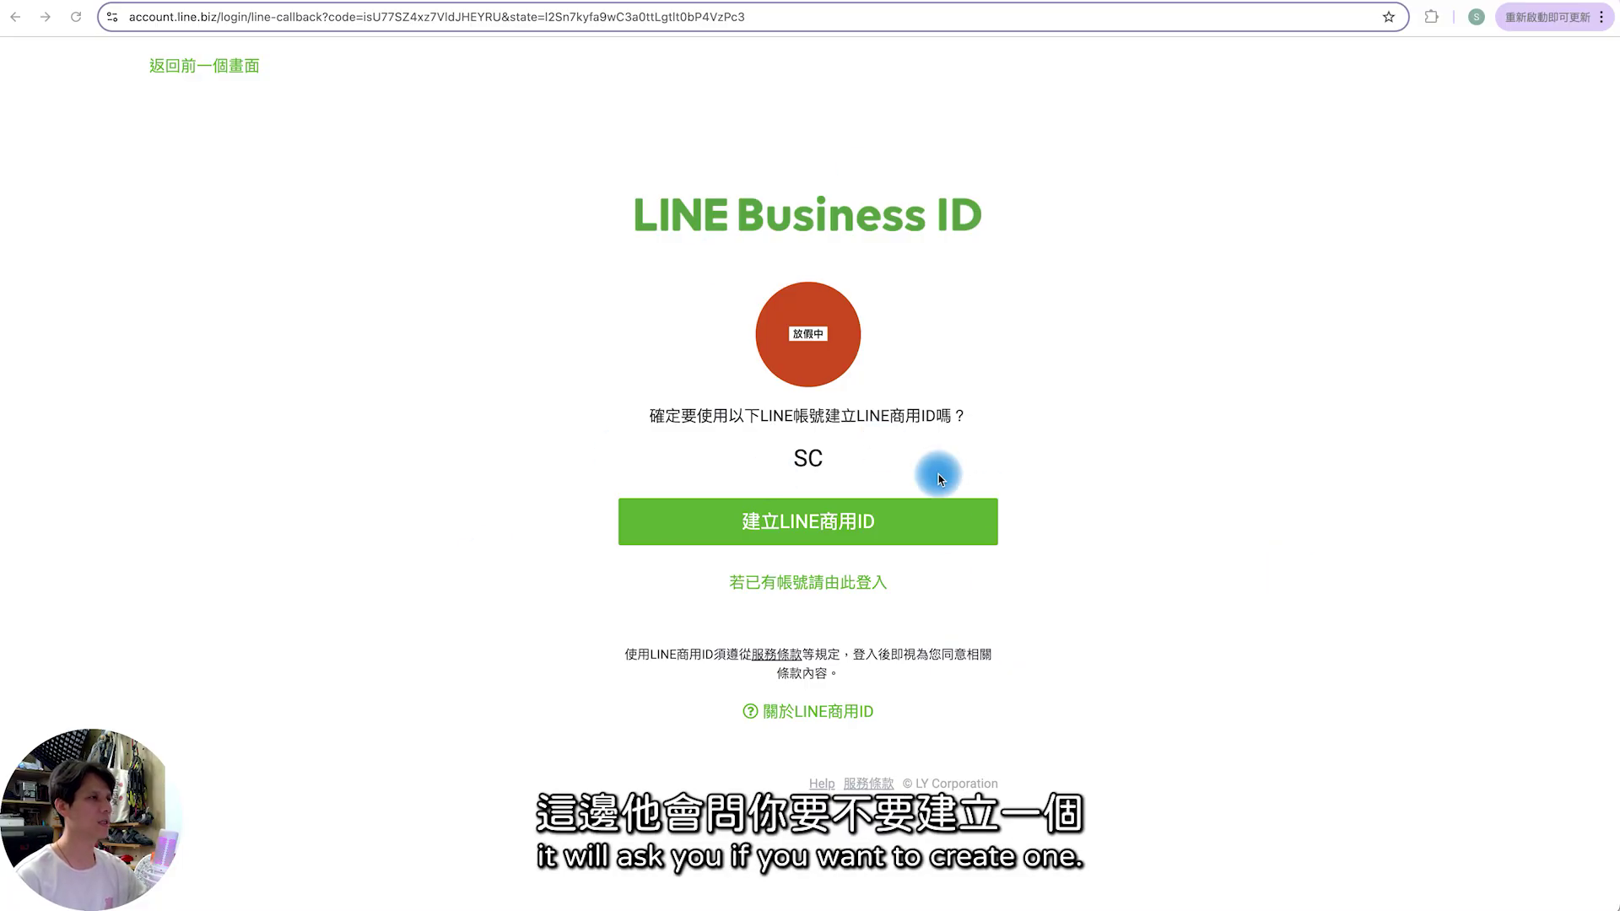
click(858, 529)
- Register the developer account with the developer's name and e-mail, agreeing to the LINE Developers Agreement
click(674, 409)
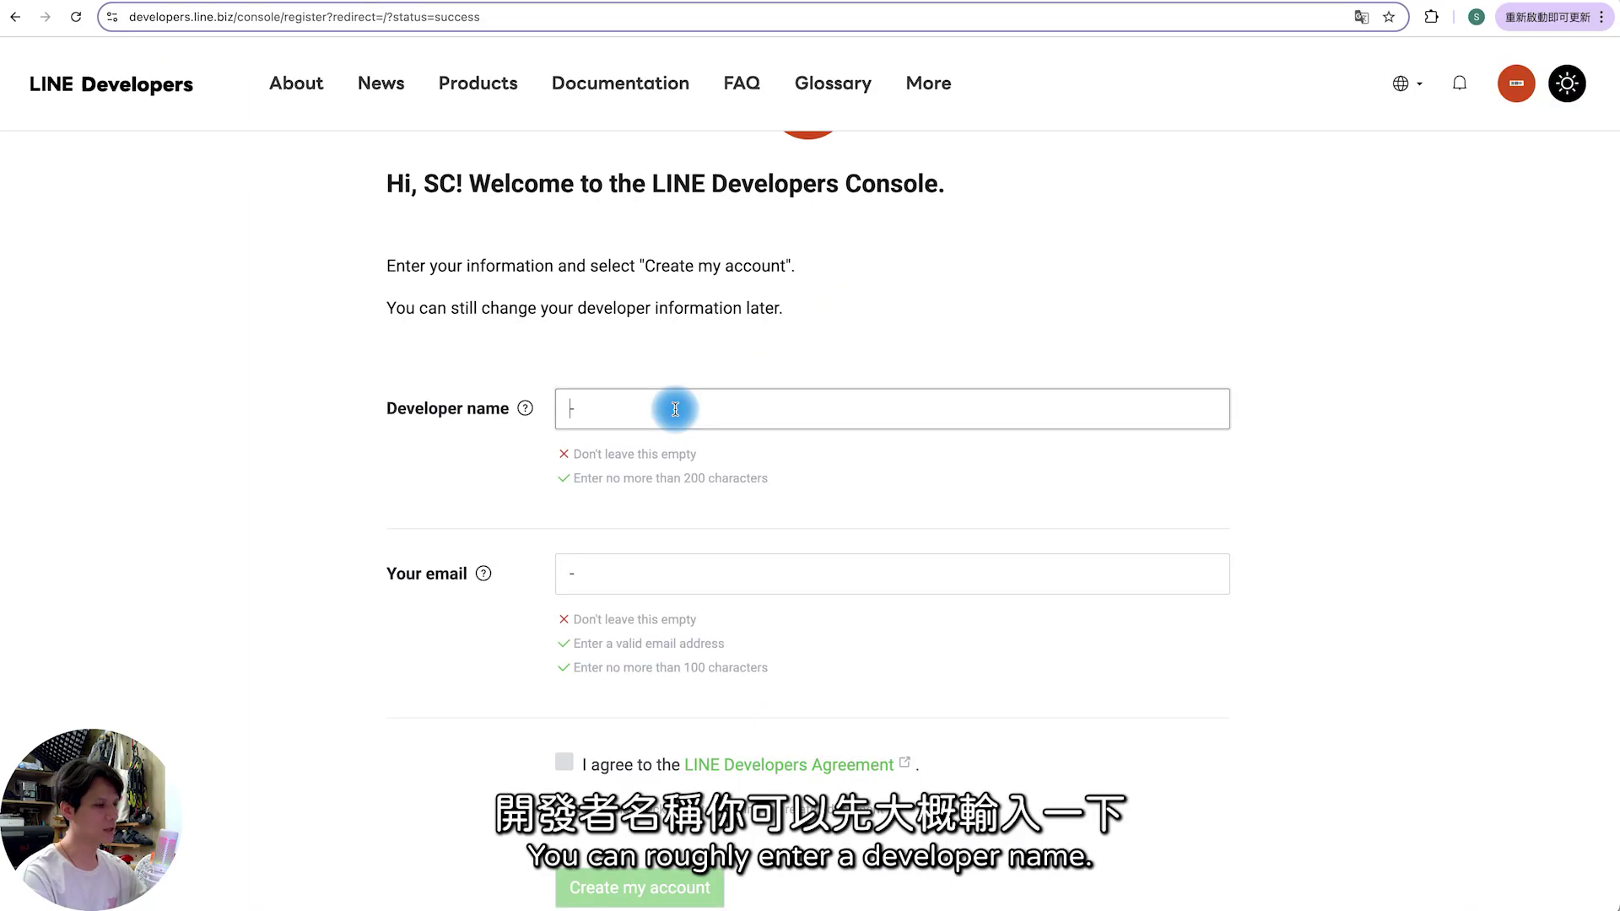
text(Scorpio)
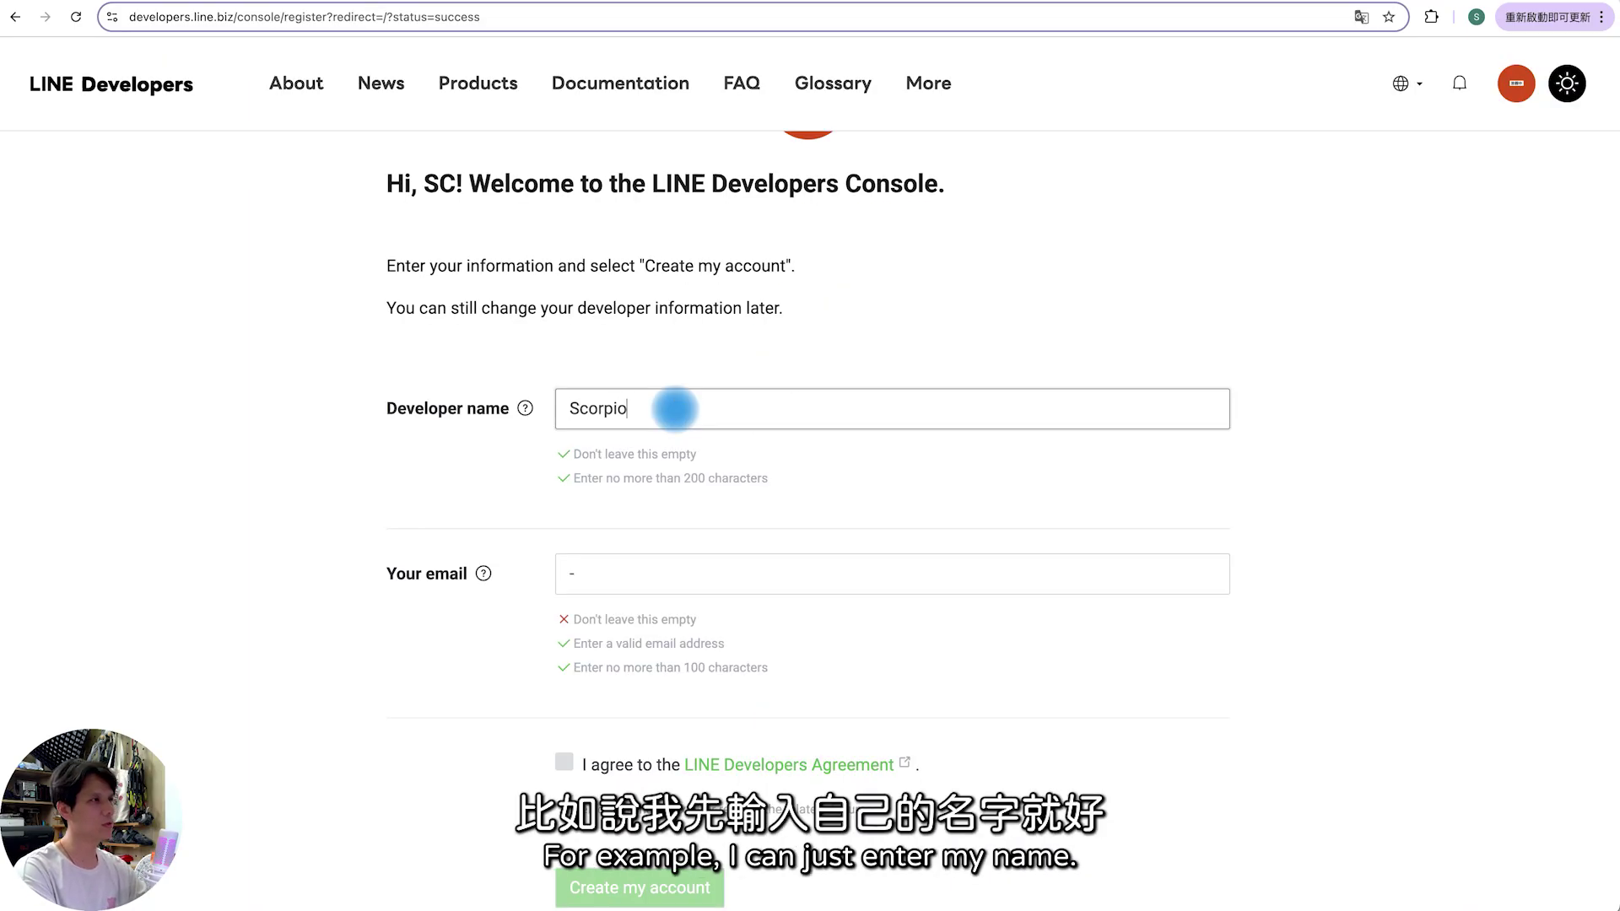
text(liu)
key(BackSpace)
key(BackSpace)
key(BackSpace)
key(Tab)
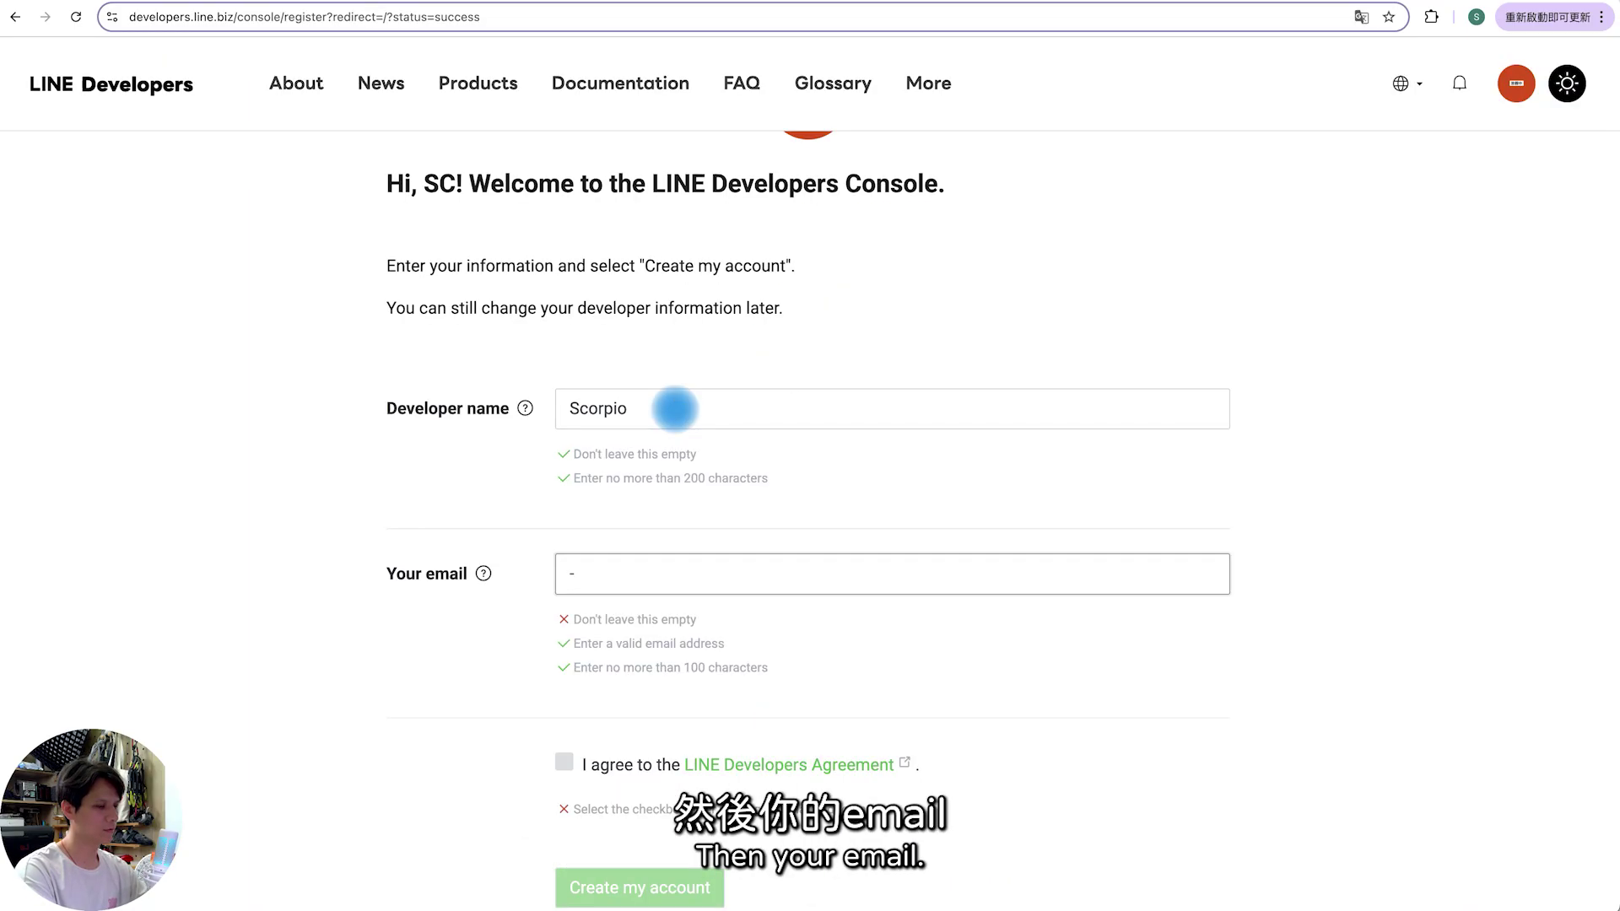
key(super+v)
click(565, 762)
scroll(571, 762, down, 2)
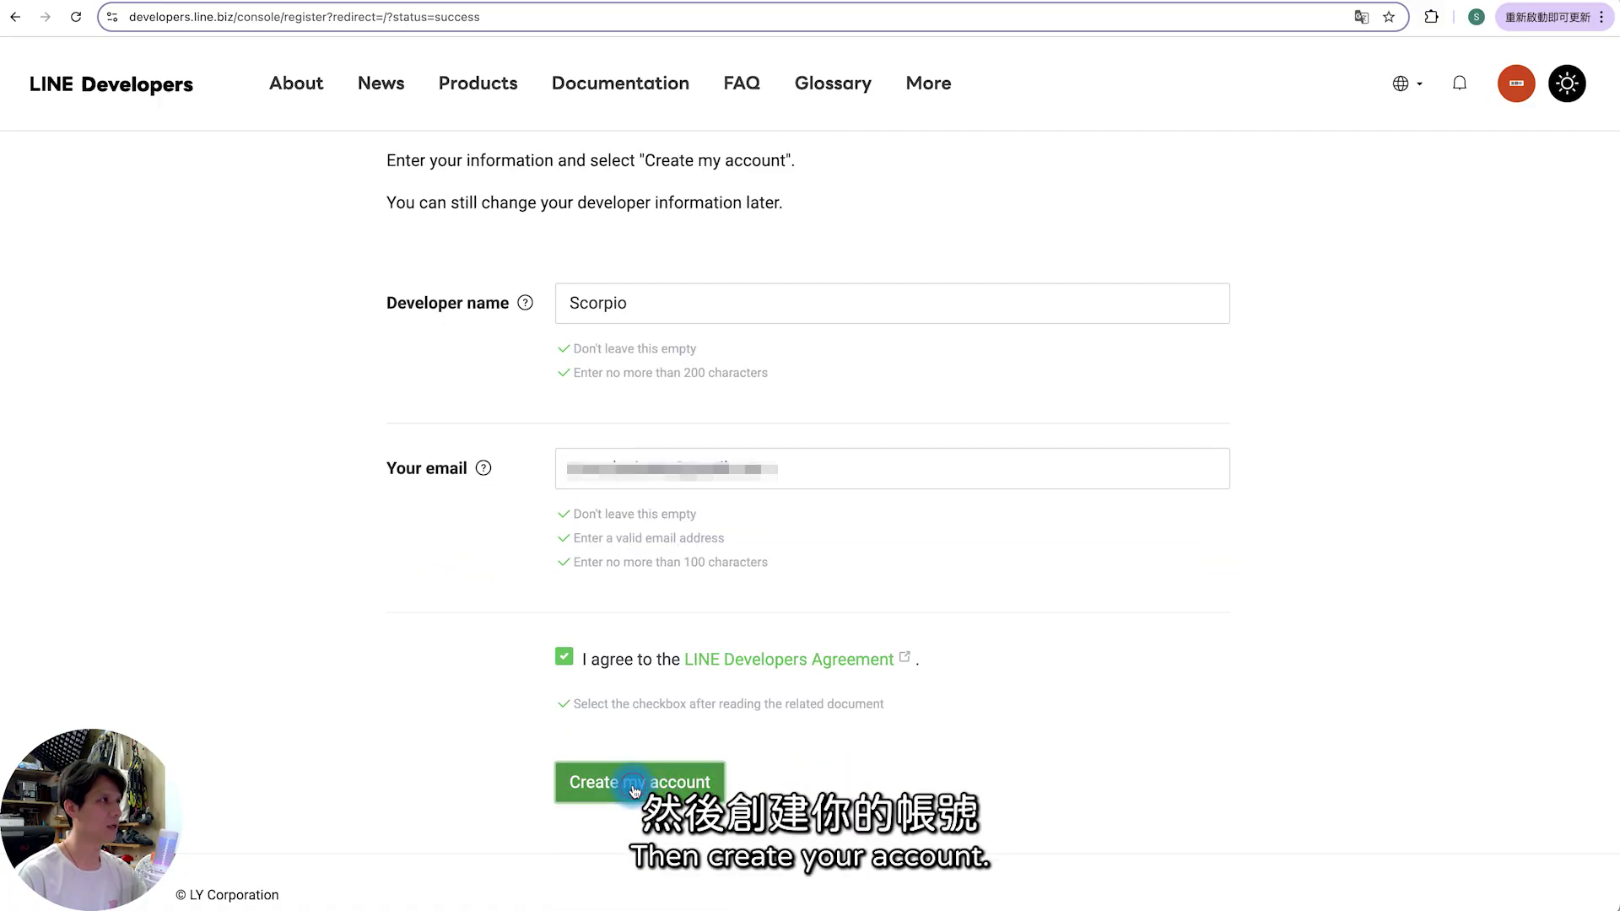
click(634, 785)
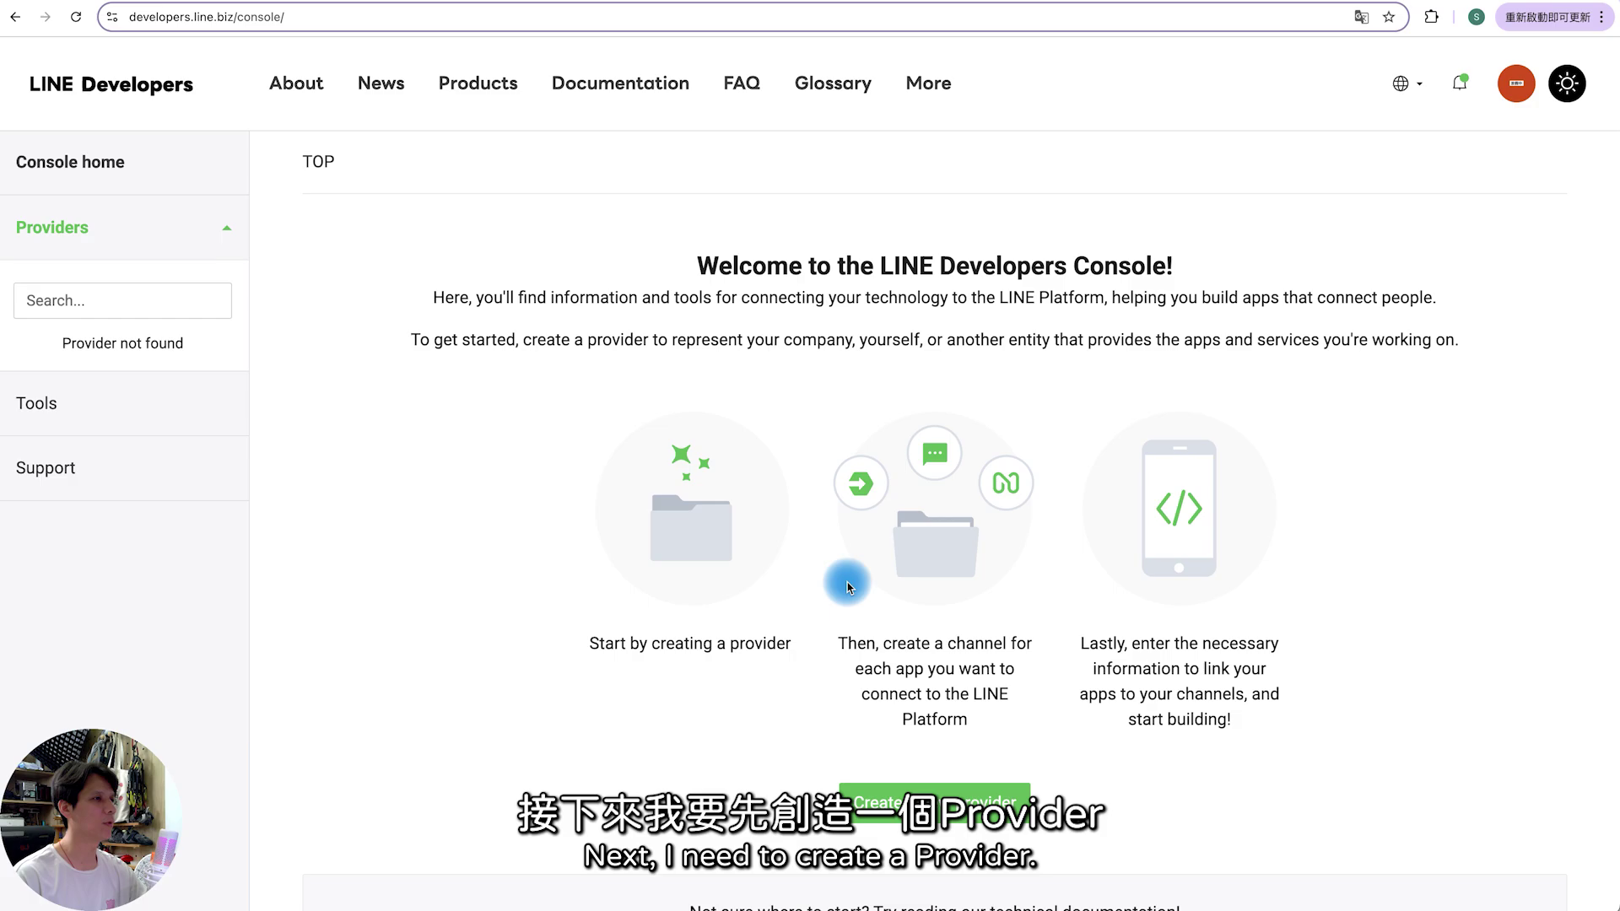
- Create a new provider named AIxLINE
click(952, 799)
click(821, 402)
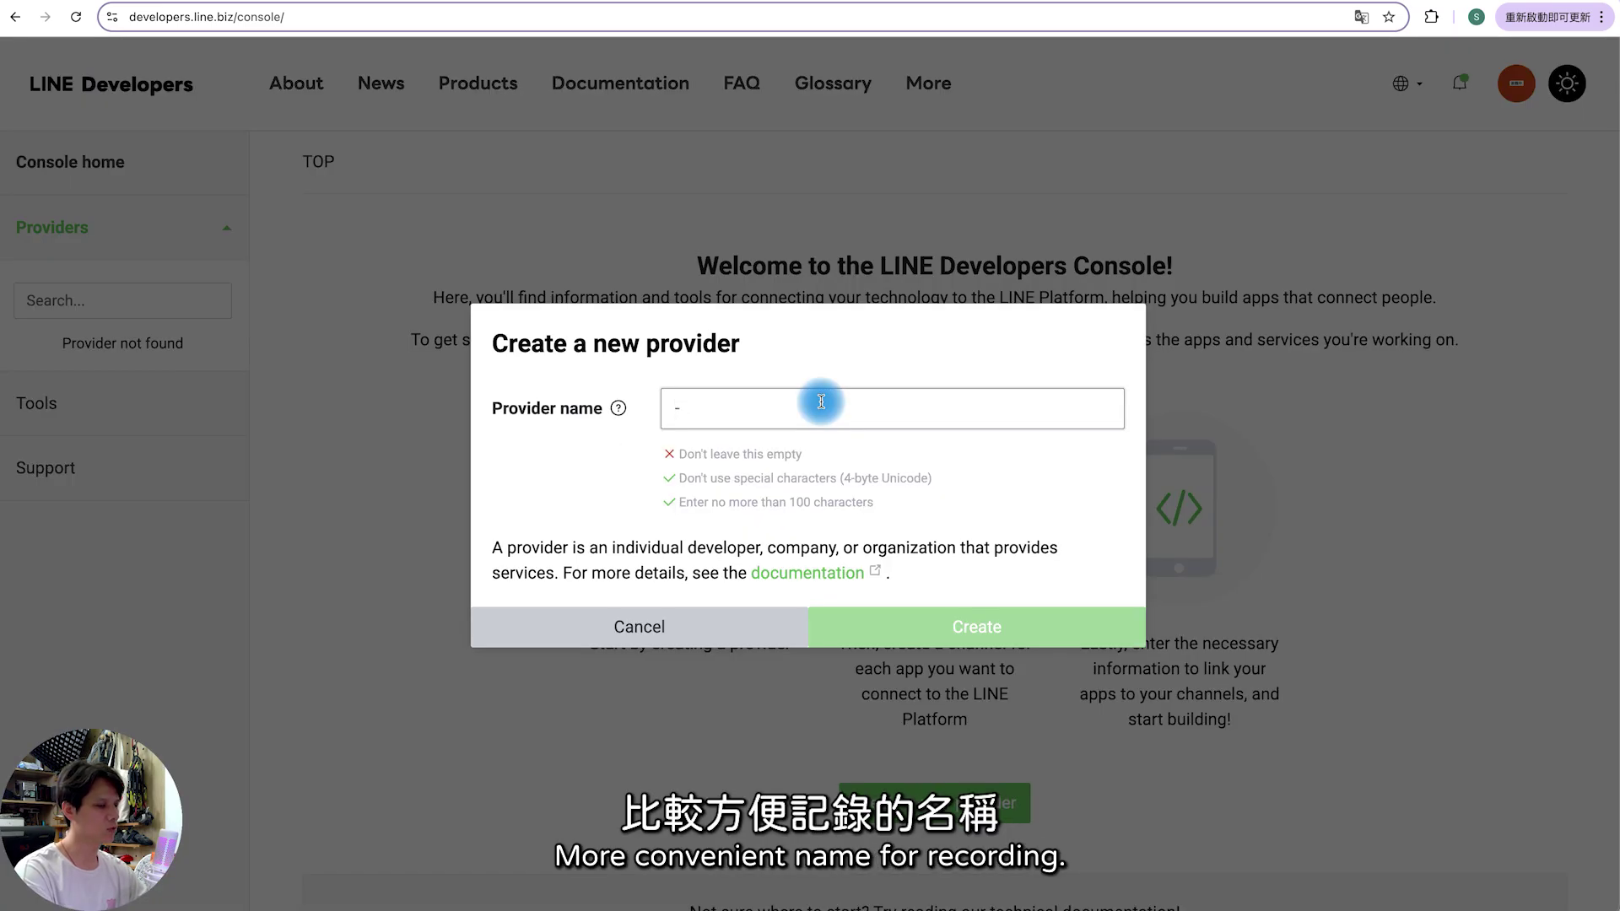
text(A)
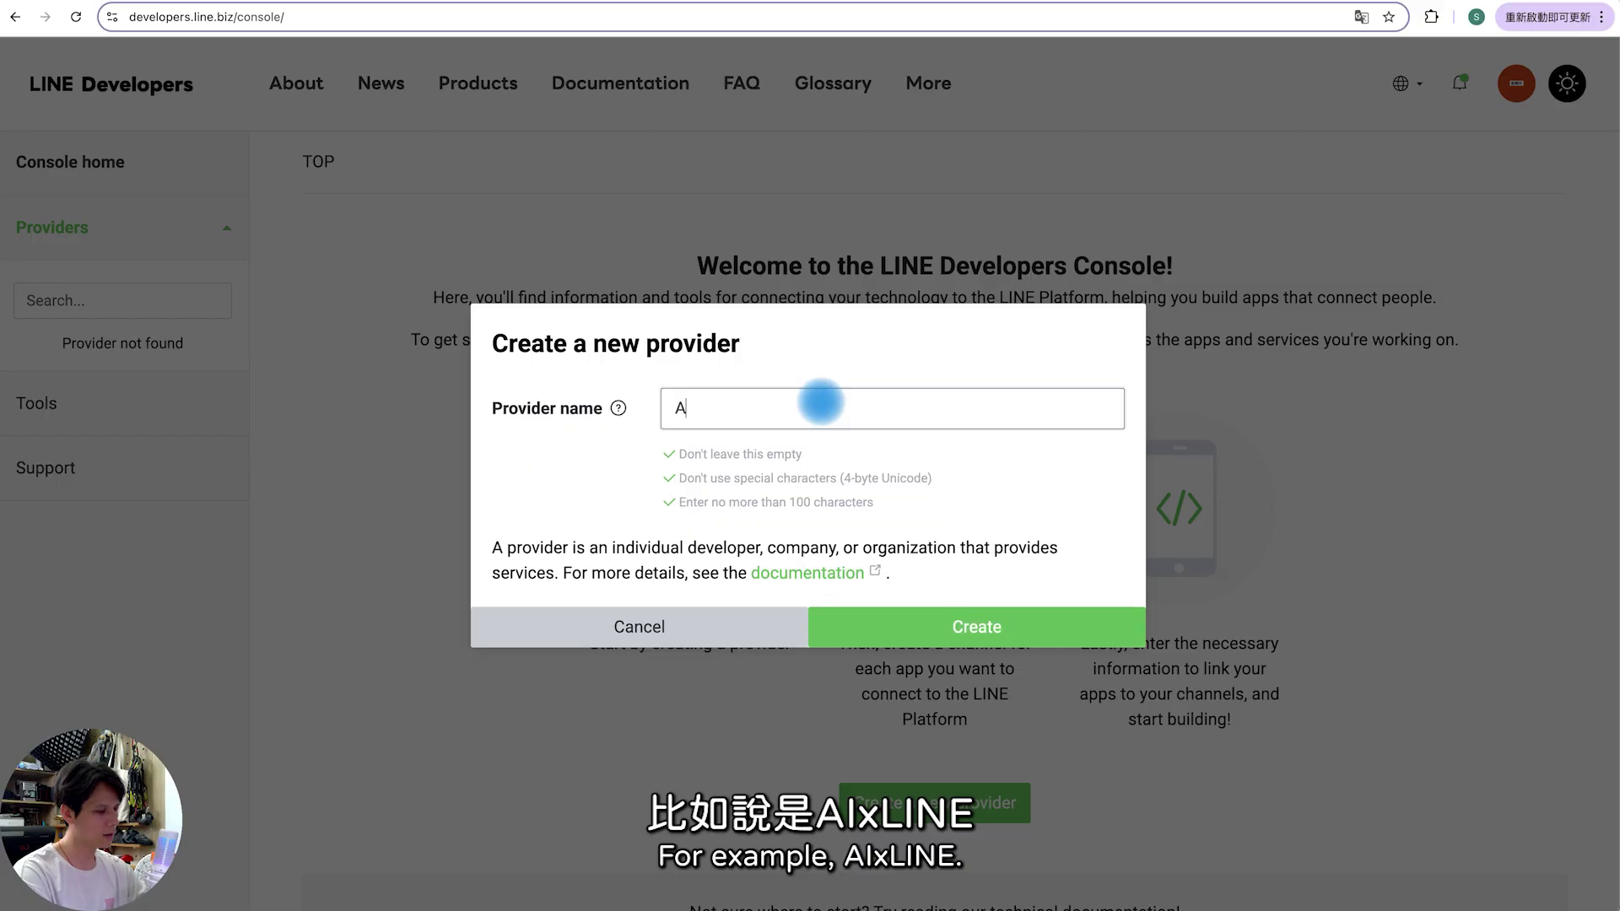
text(IxLINE)
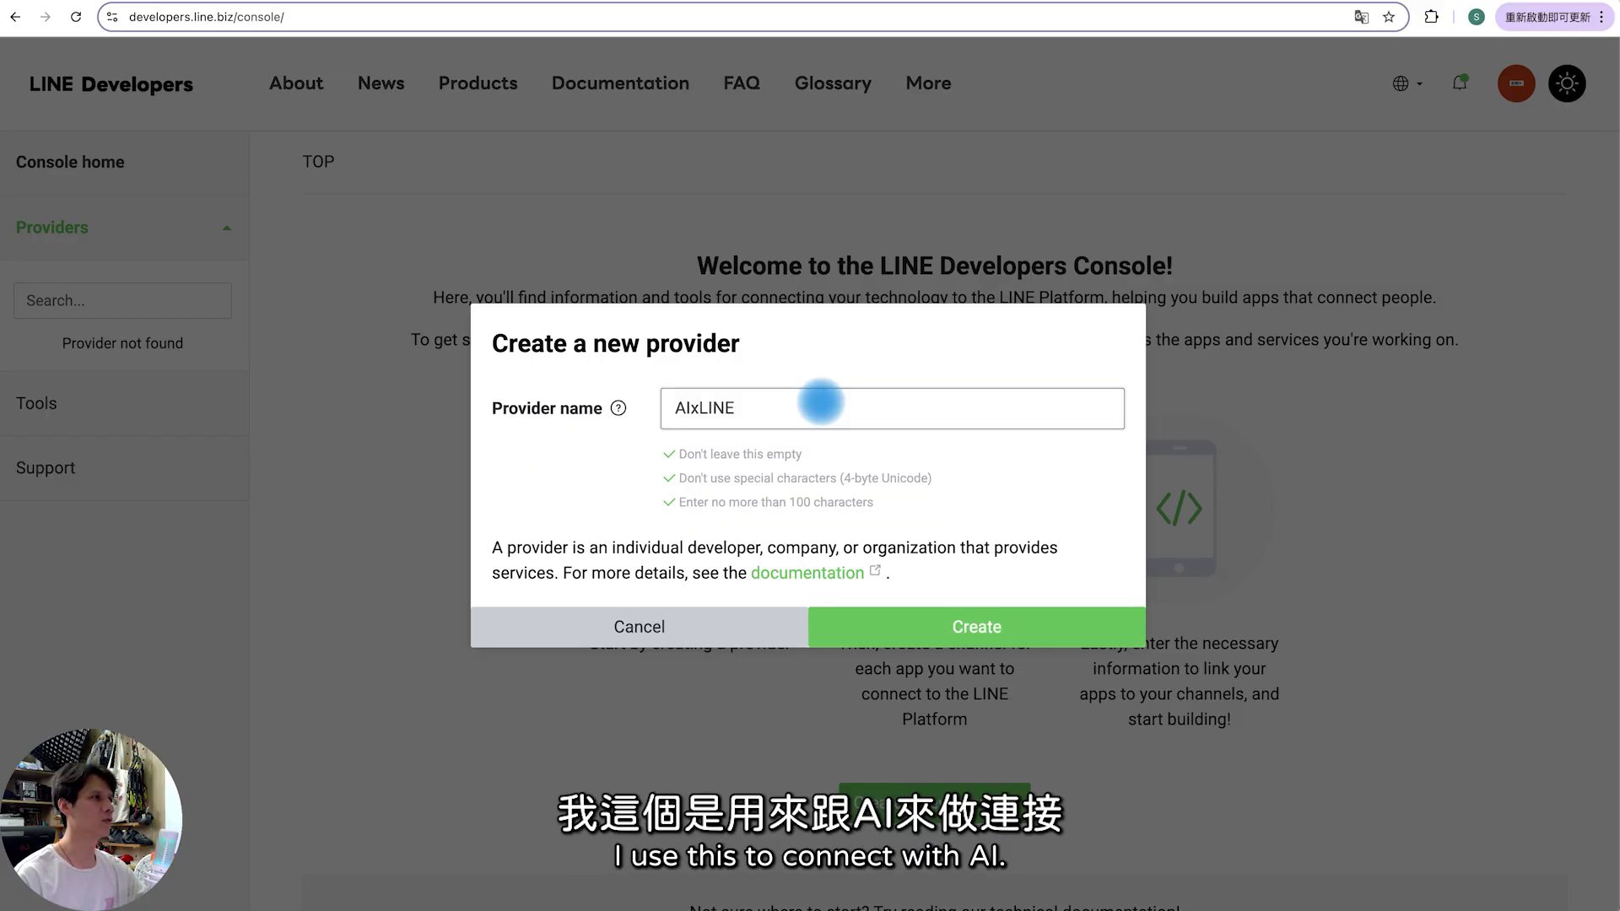
click(966, 629)
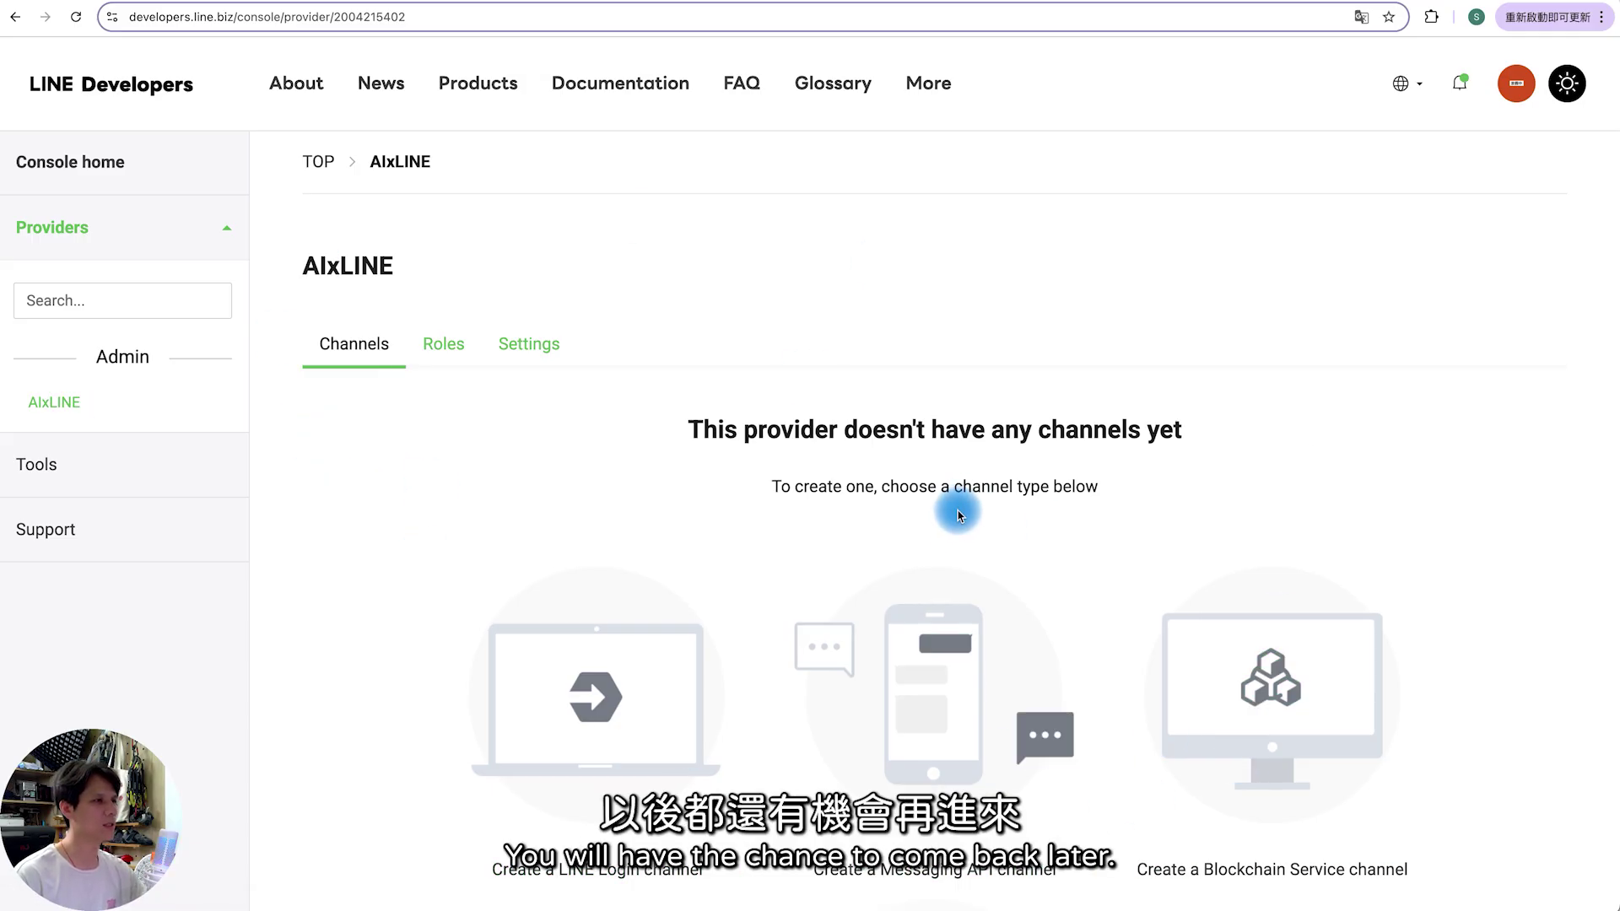
- Start a Messaging API channel for the AIxLINE provider and proceed through SMS verification to the LINE Official Account registration form
scroll(960, 516, down, 3)
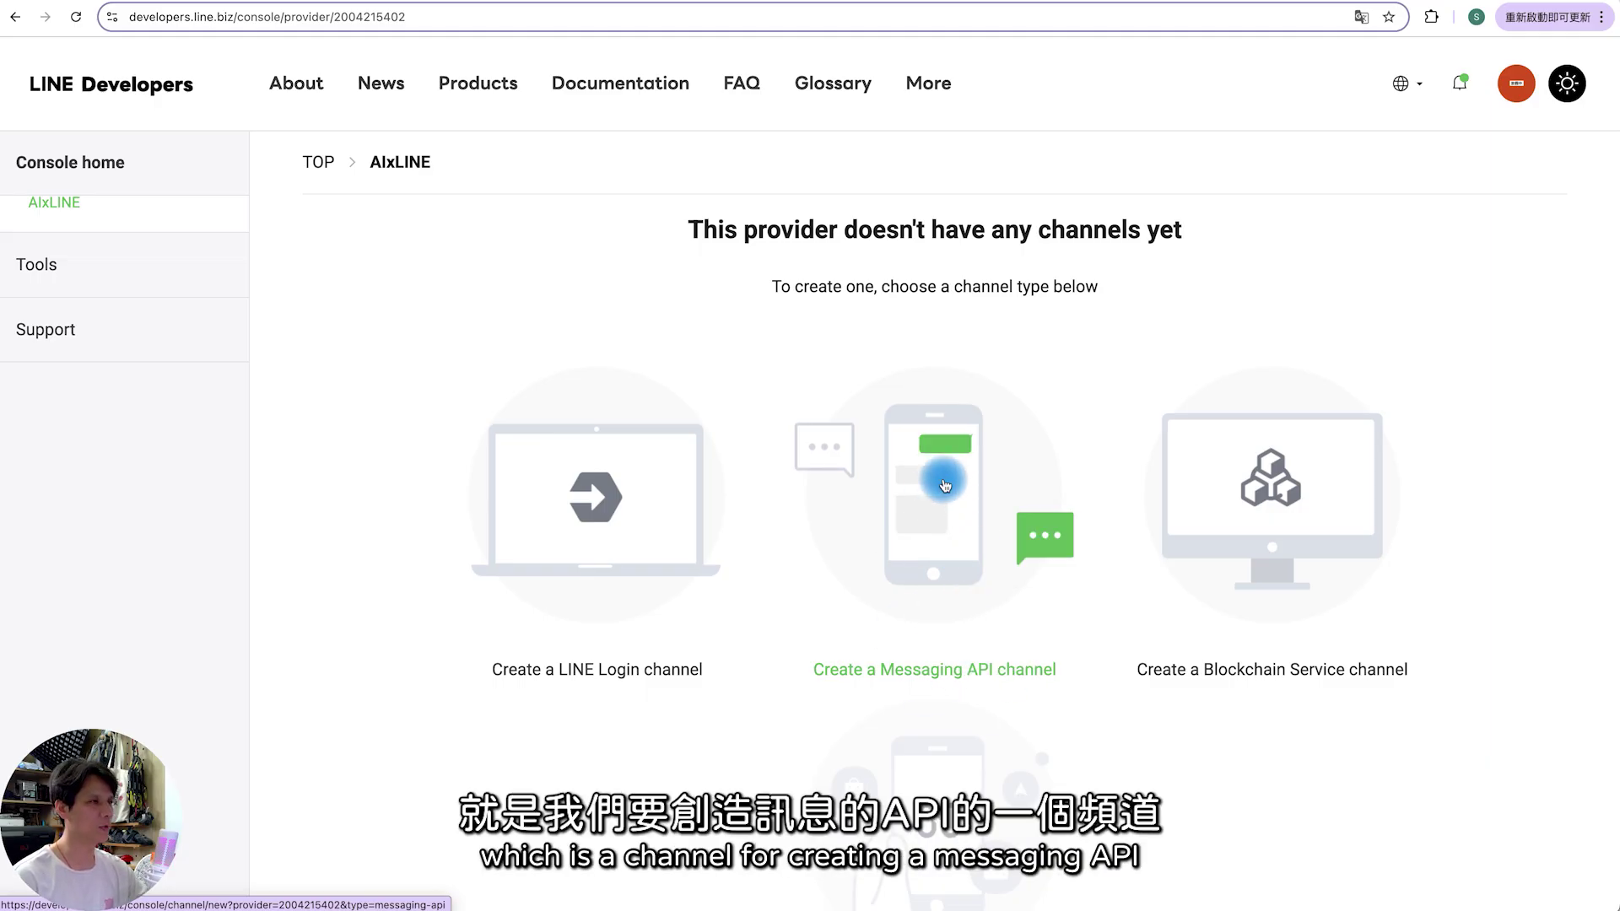
click(914, 506)
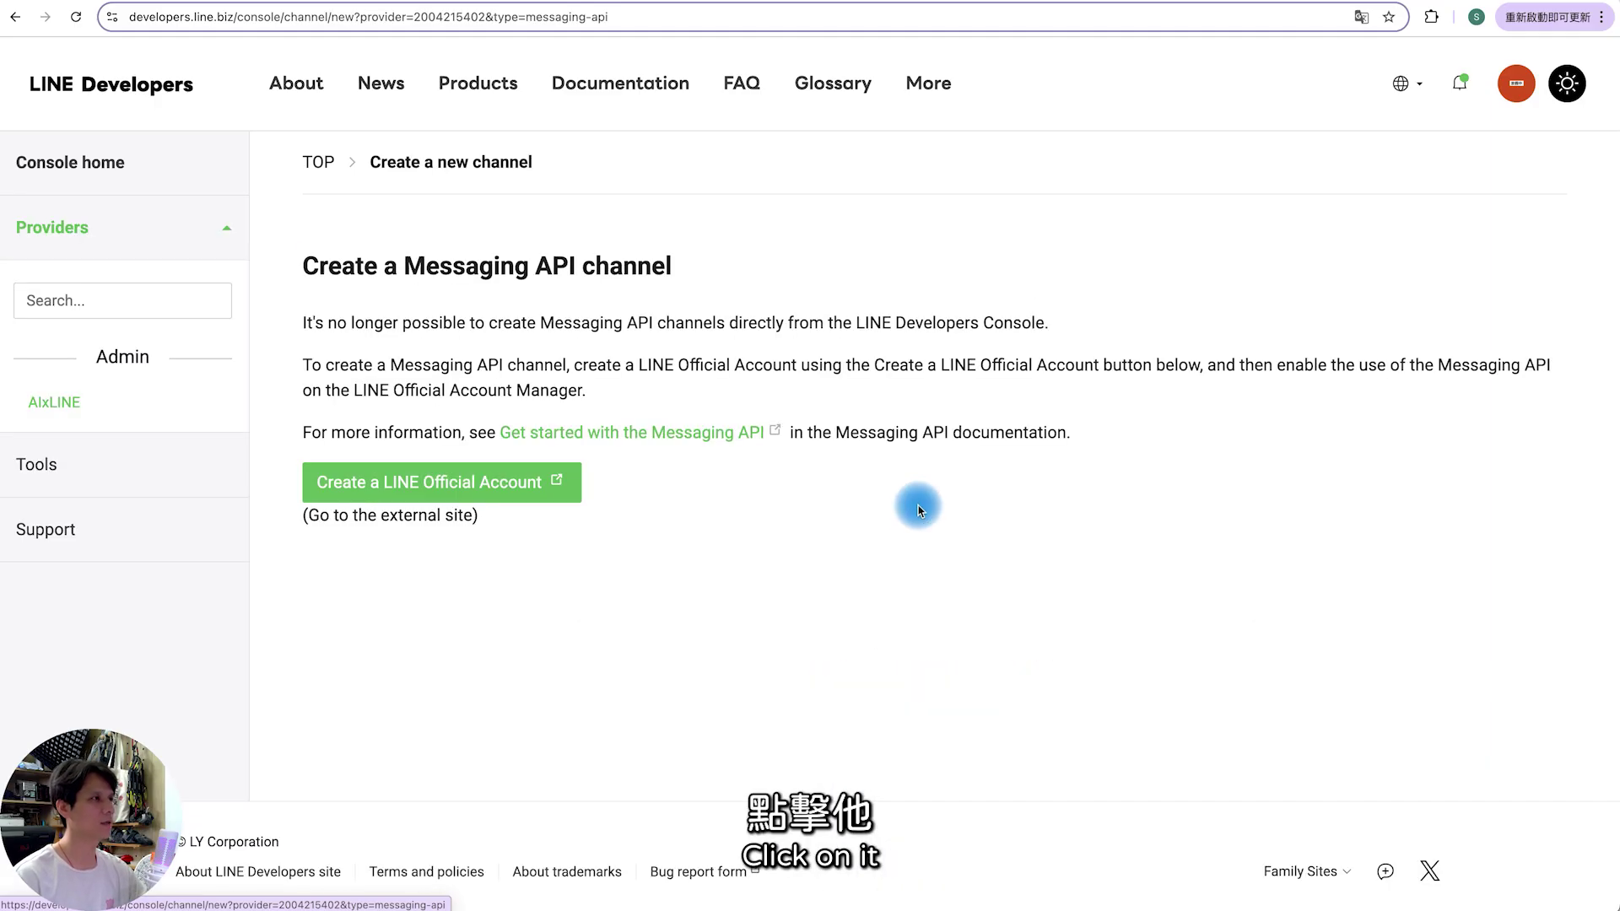
click(488, 494)
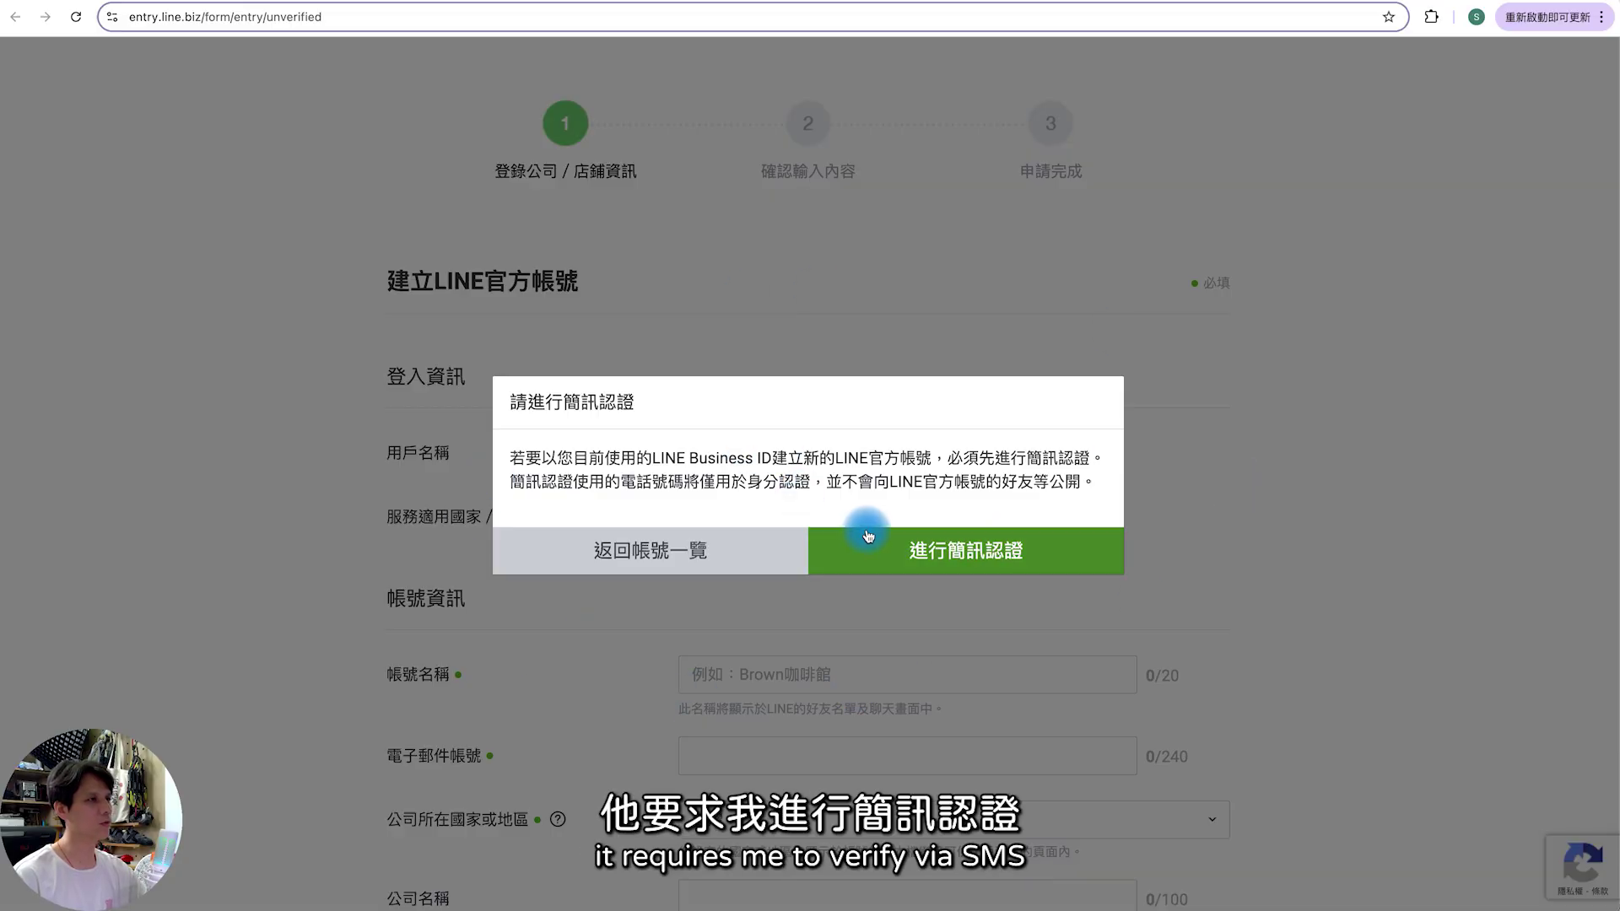
click(994, 557)
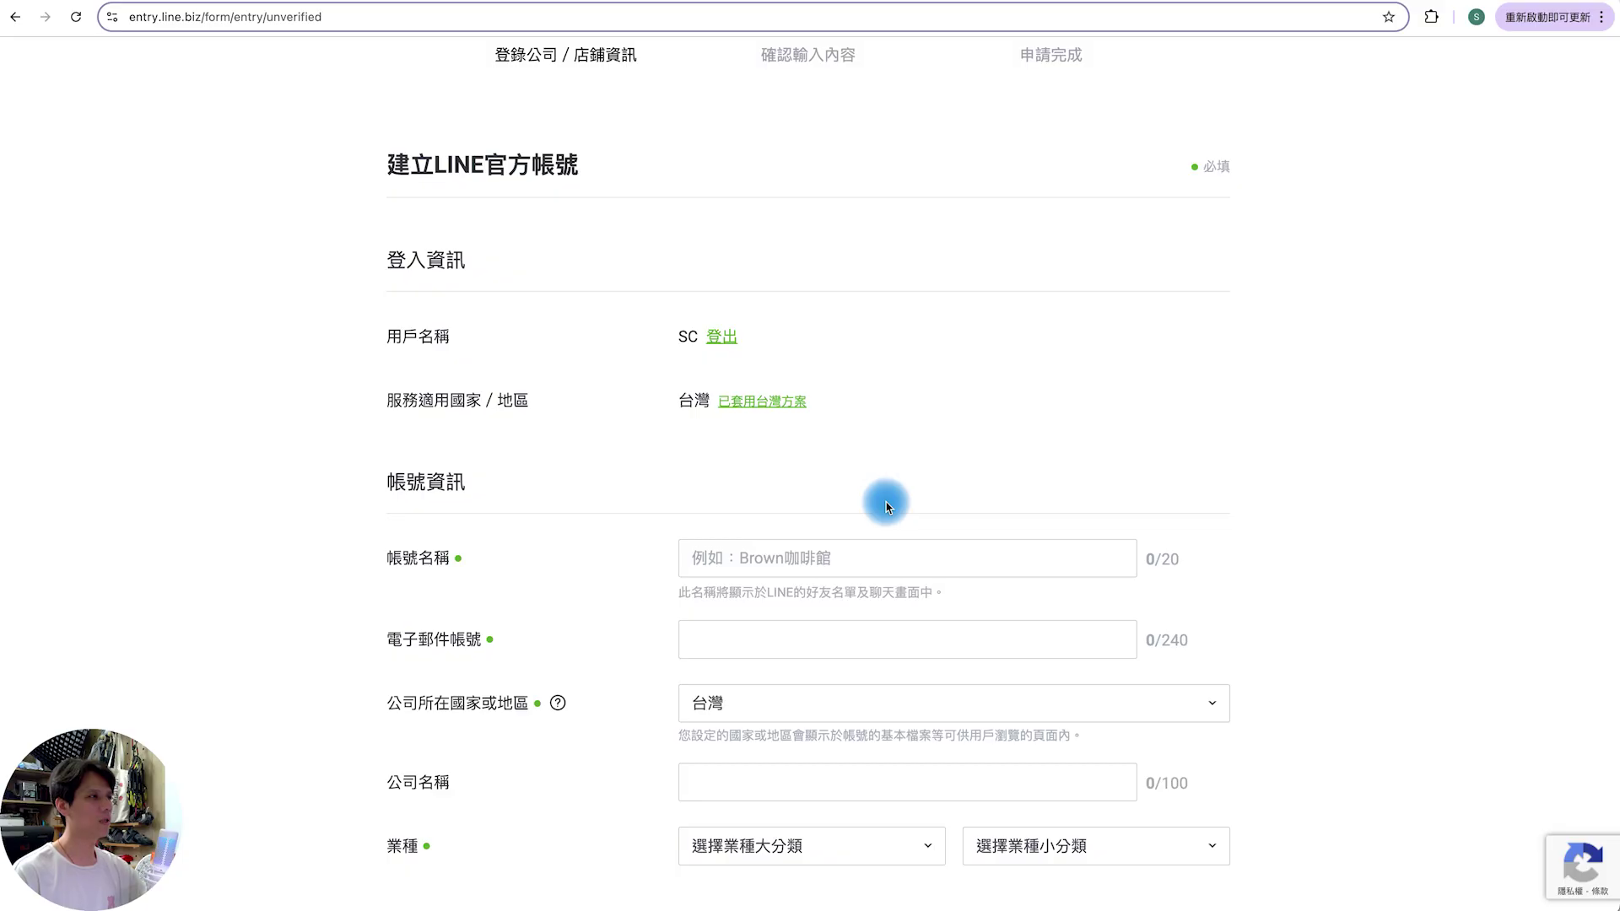
scroll(886, 503, down, 1)
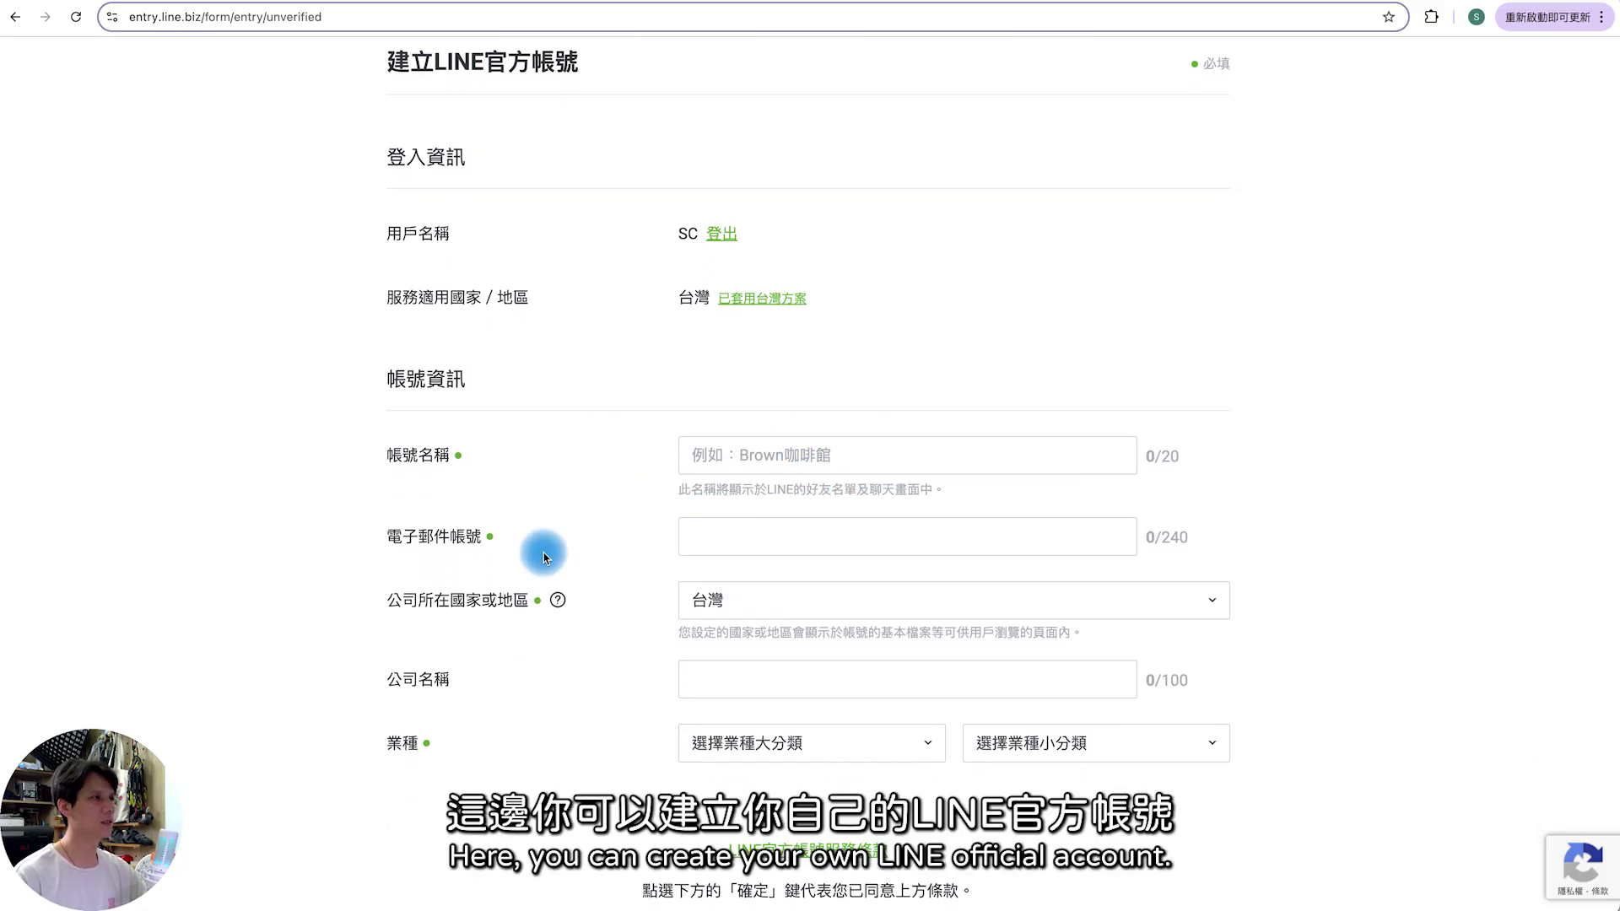
scroll(873, 514, down, 3)
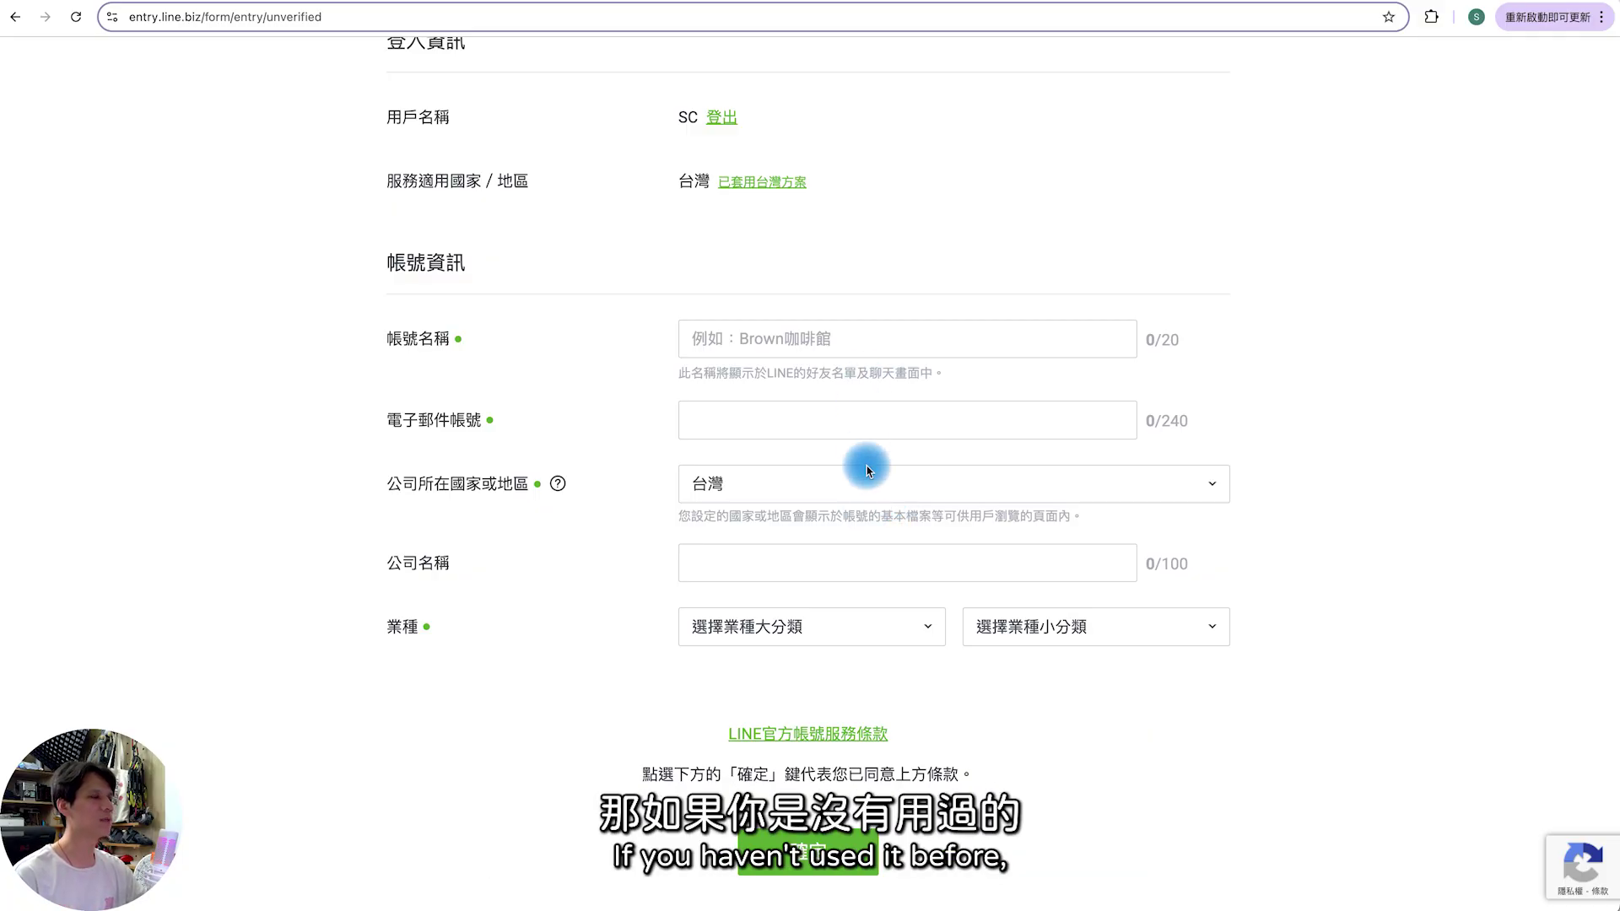
- Enter 阿湯的專用AI機器人 as the official account name and fill in the contact e-mail
click(824, 342)
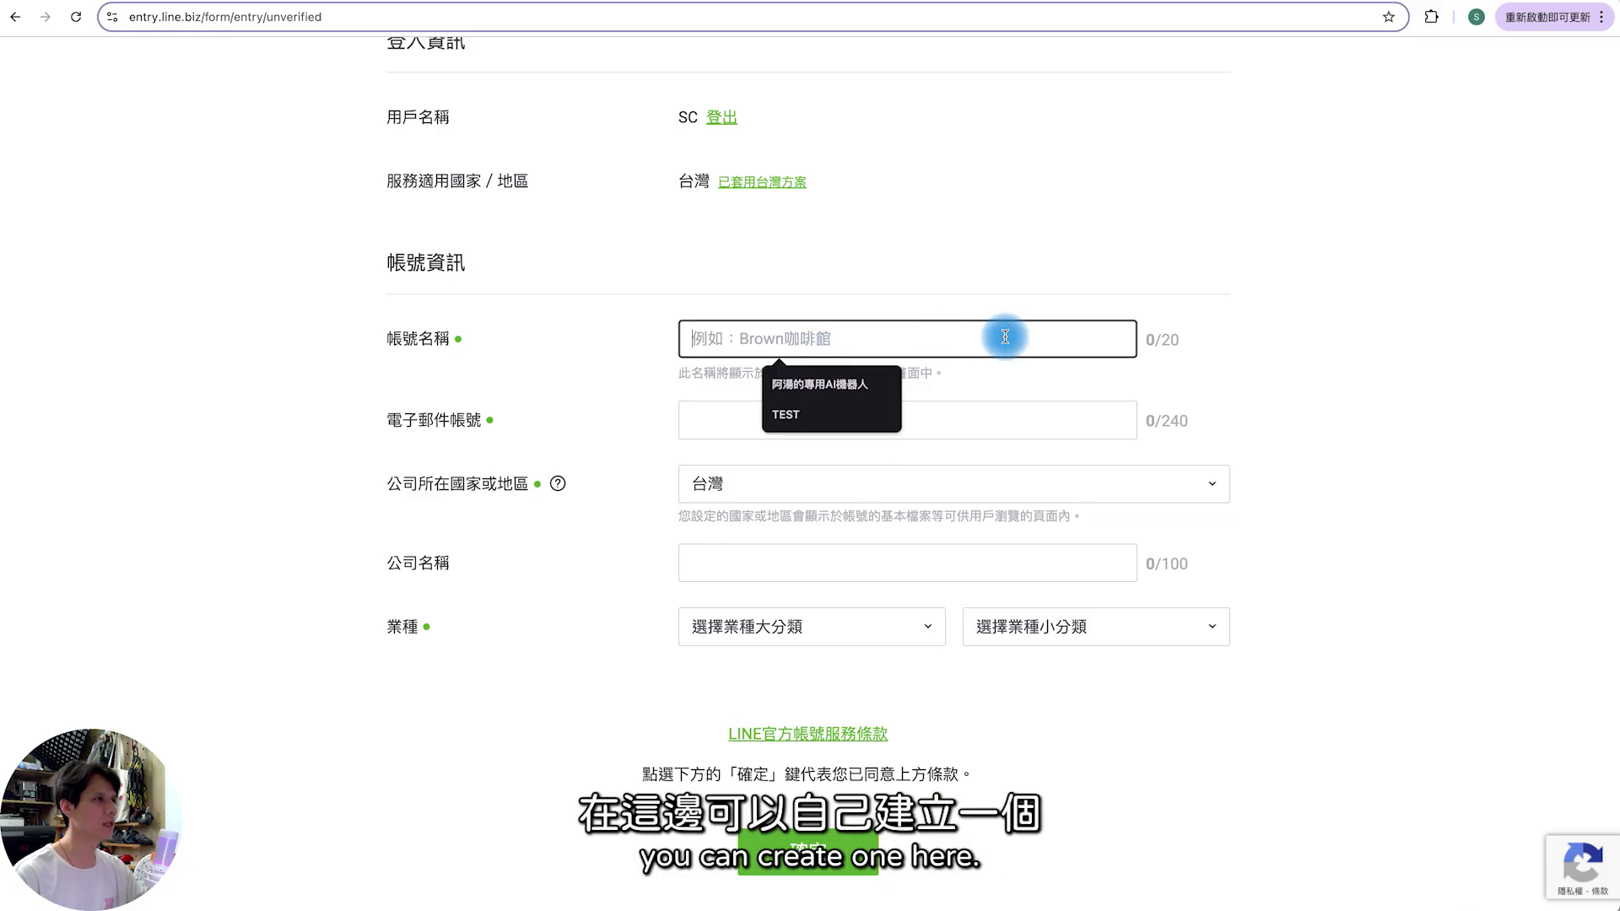
click(810, 382)
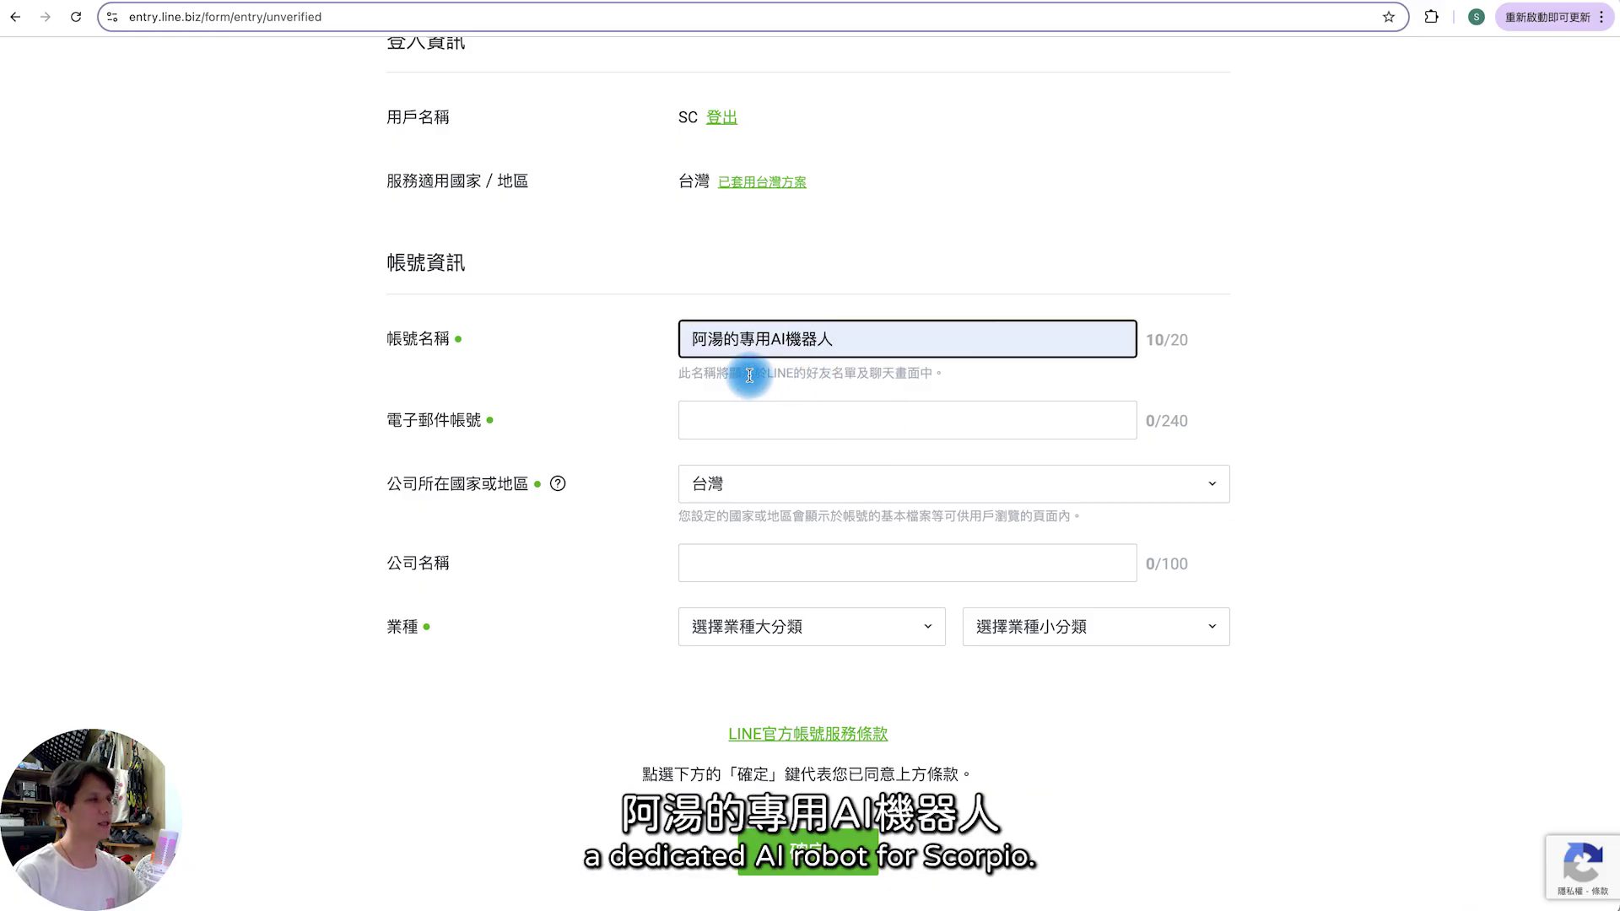
click(796, 420)
click(802, 456)
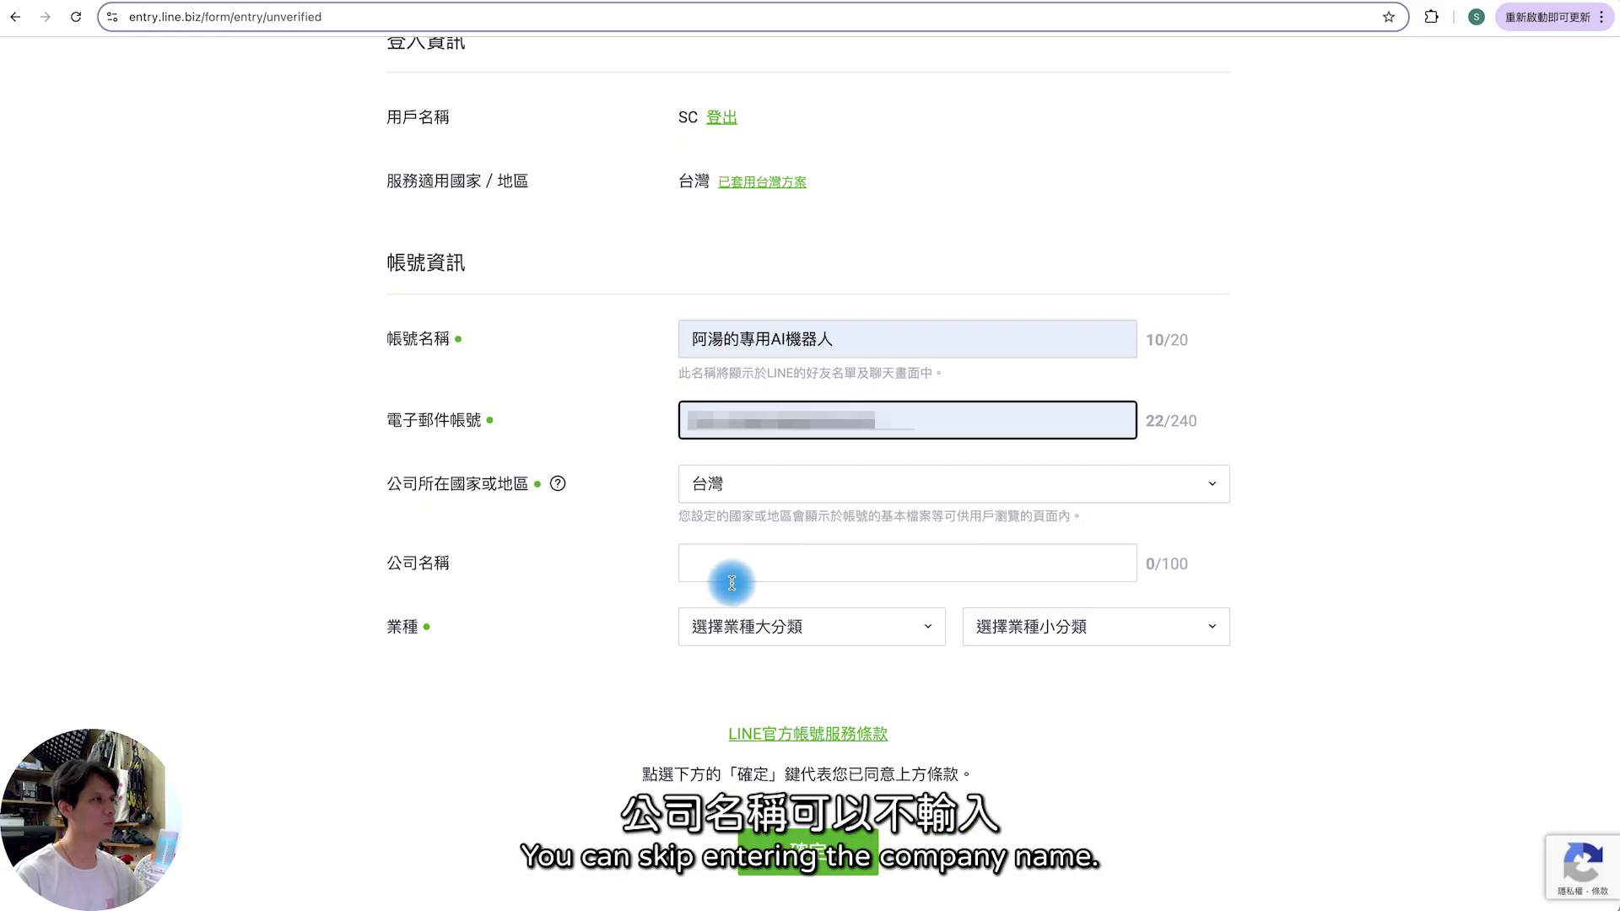
- Set the business category to 美容、沙龍 with the subcategory 髮廊、美髮沙龍
click(770, 624)
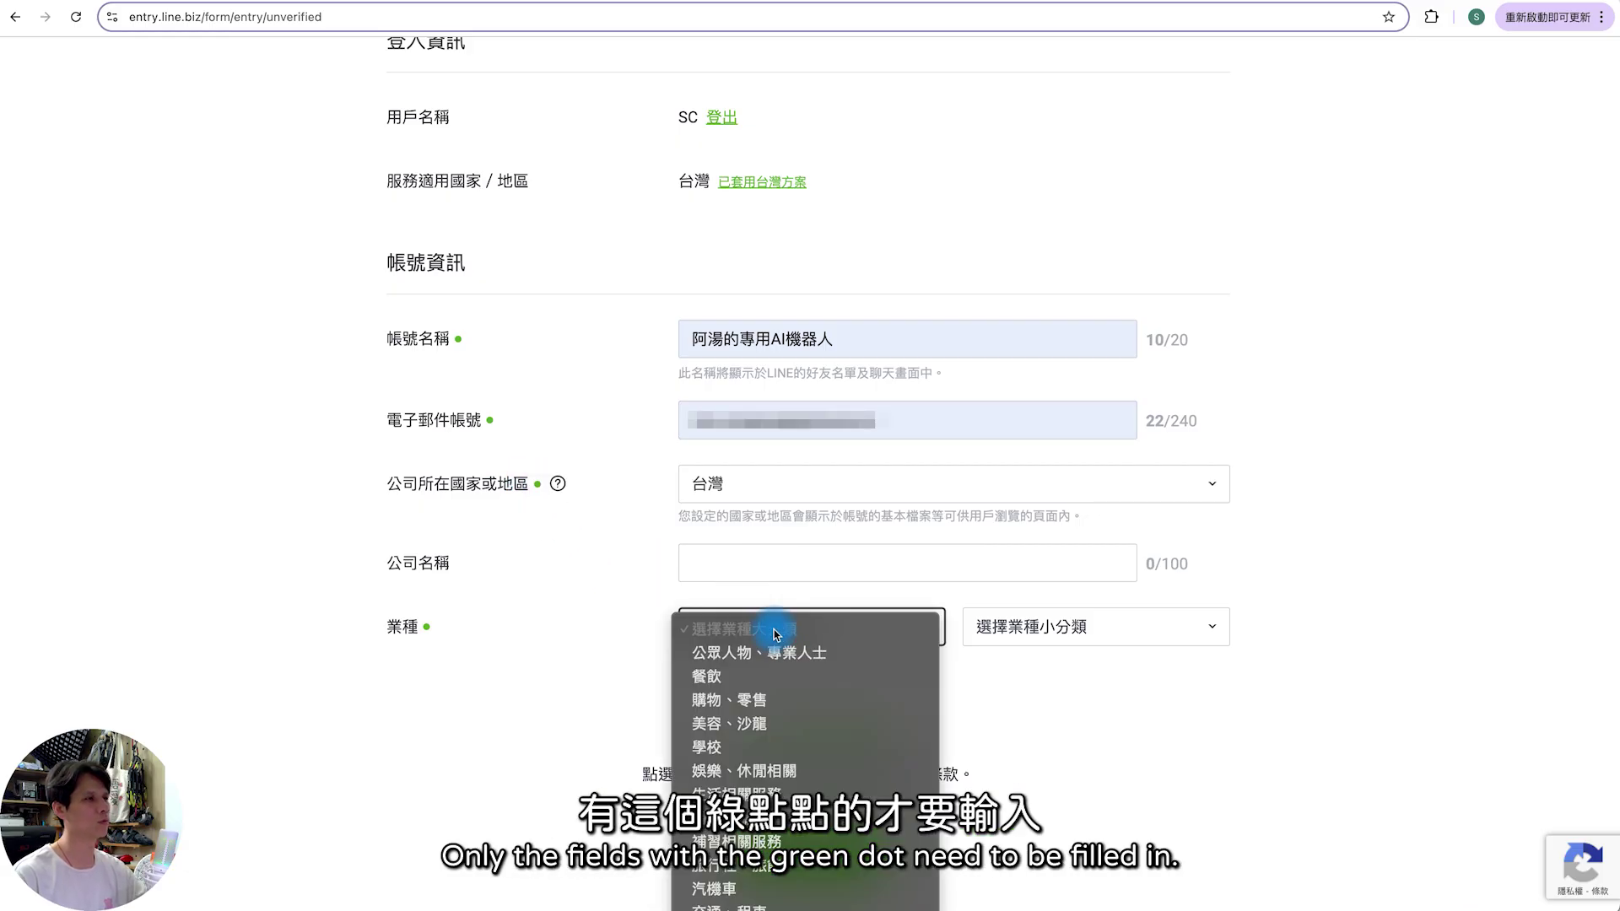
click(759, 722)
click(1132, 634)
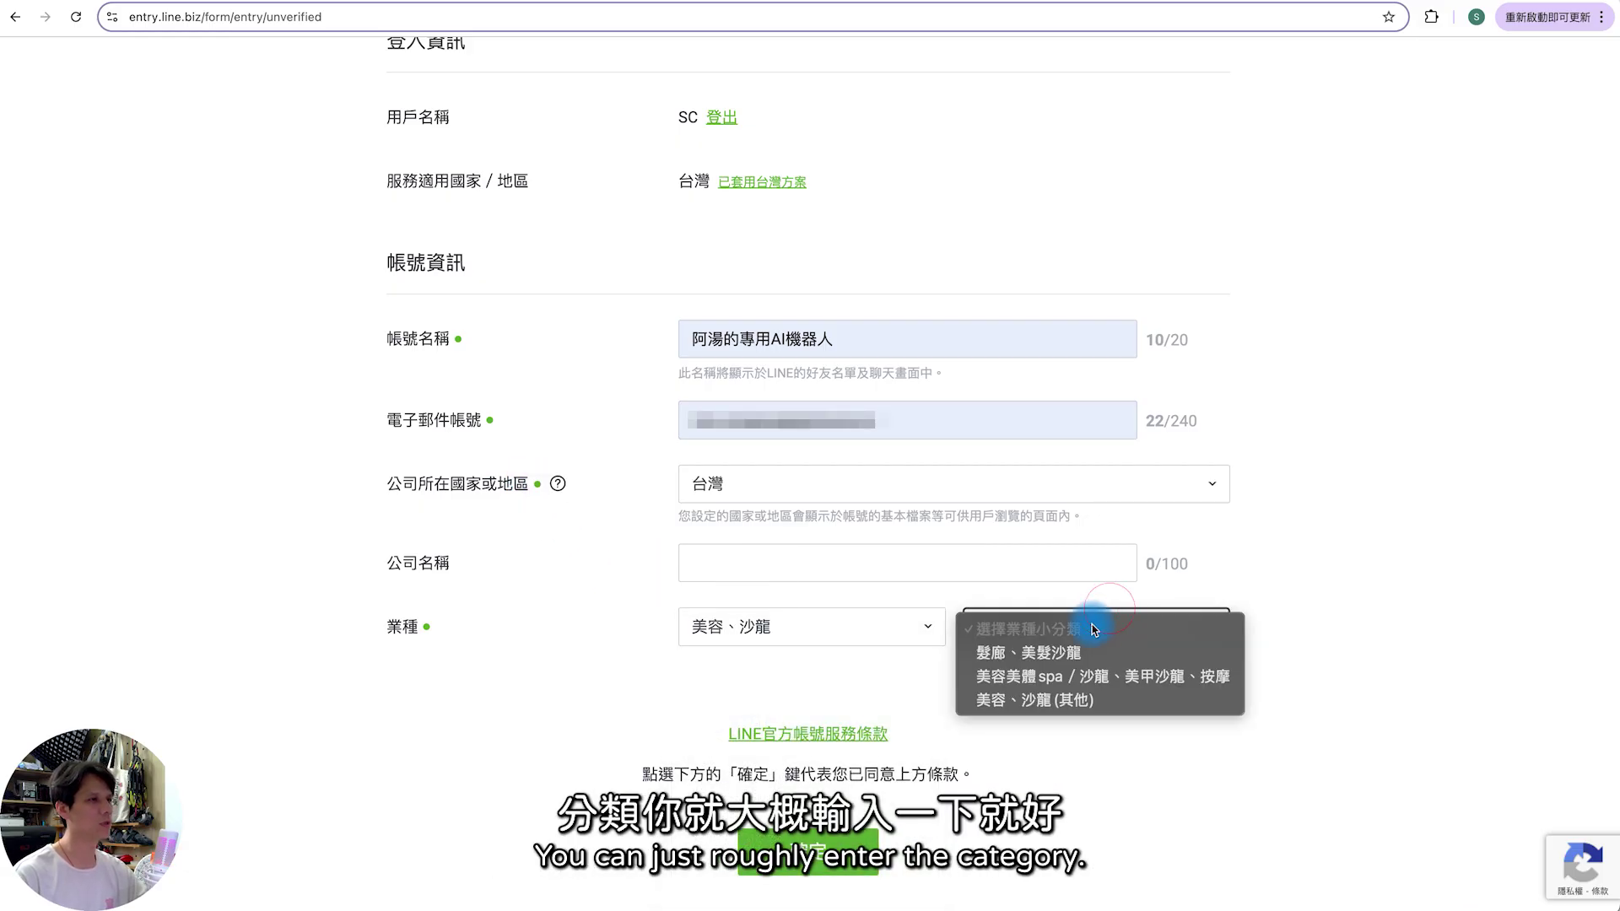
click(1042, 671)
- Submit the registration form, review the entered details and complete the LINE Official Account creation
scroll(936, 727, down, 2)
click(808, 776)
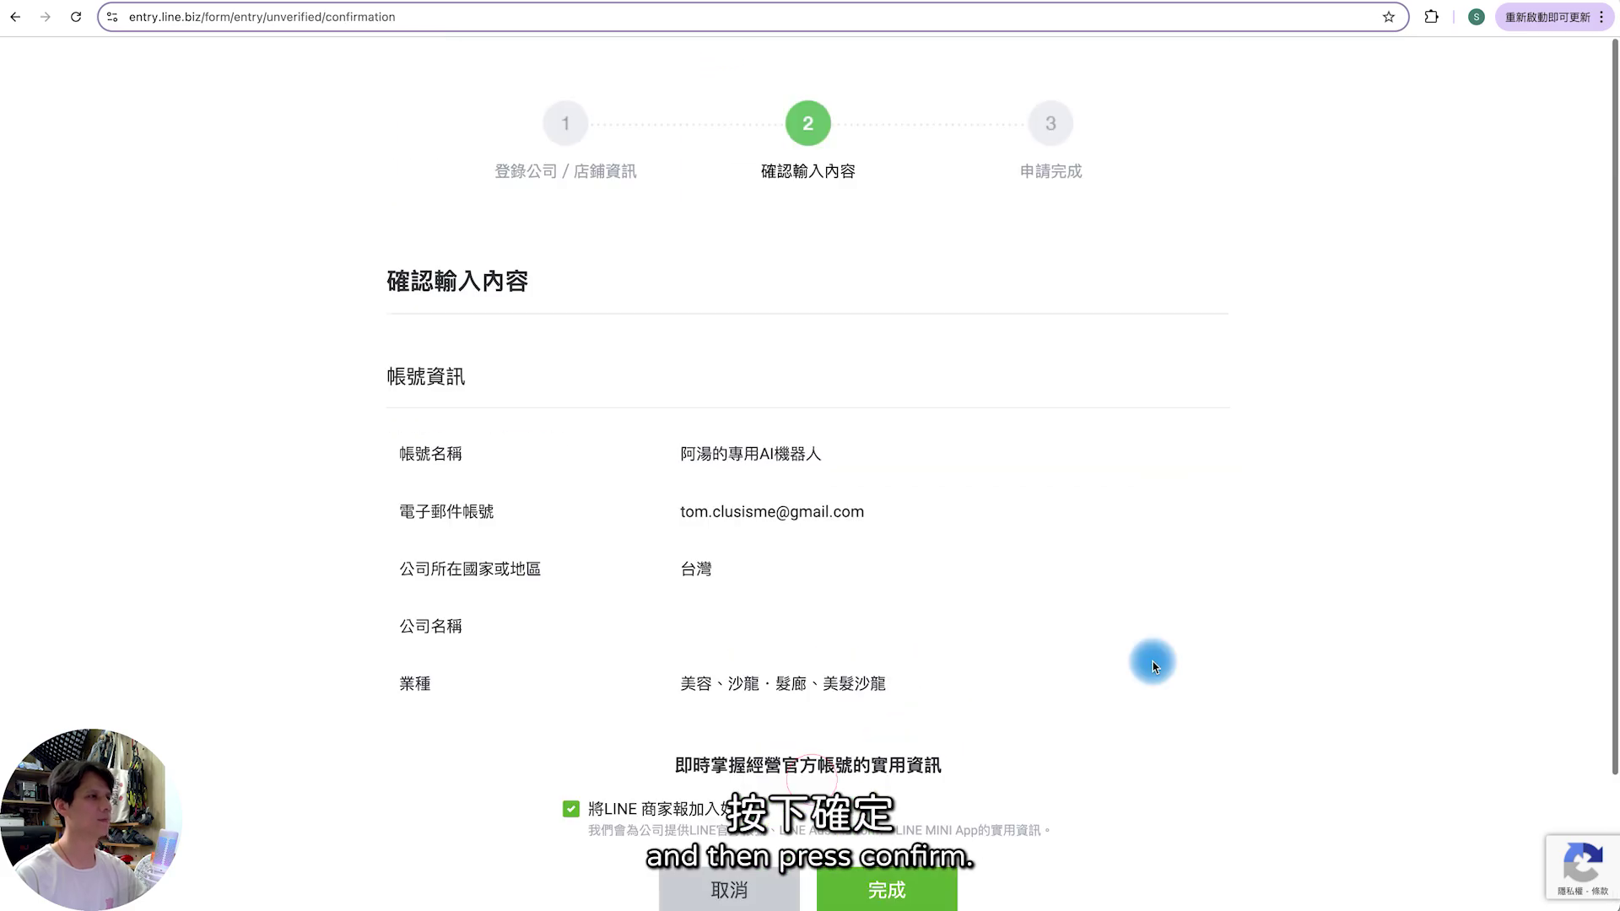
scroll(843, 662, down, 2)
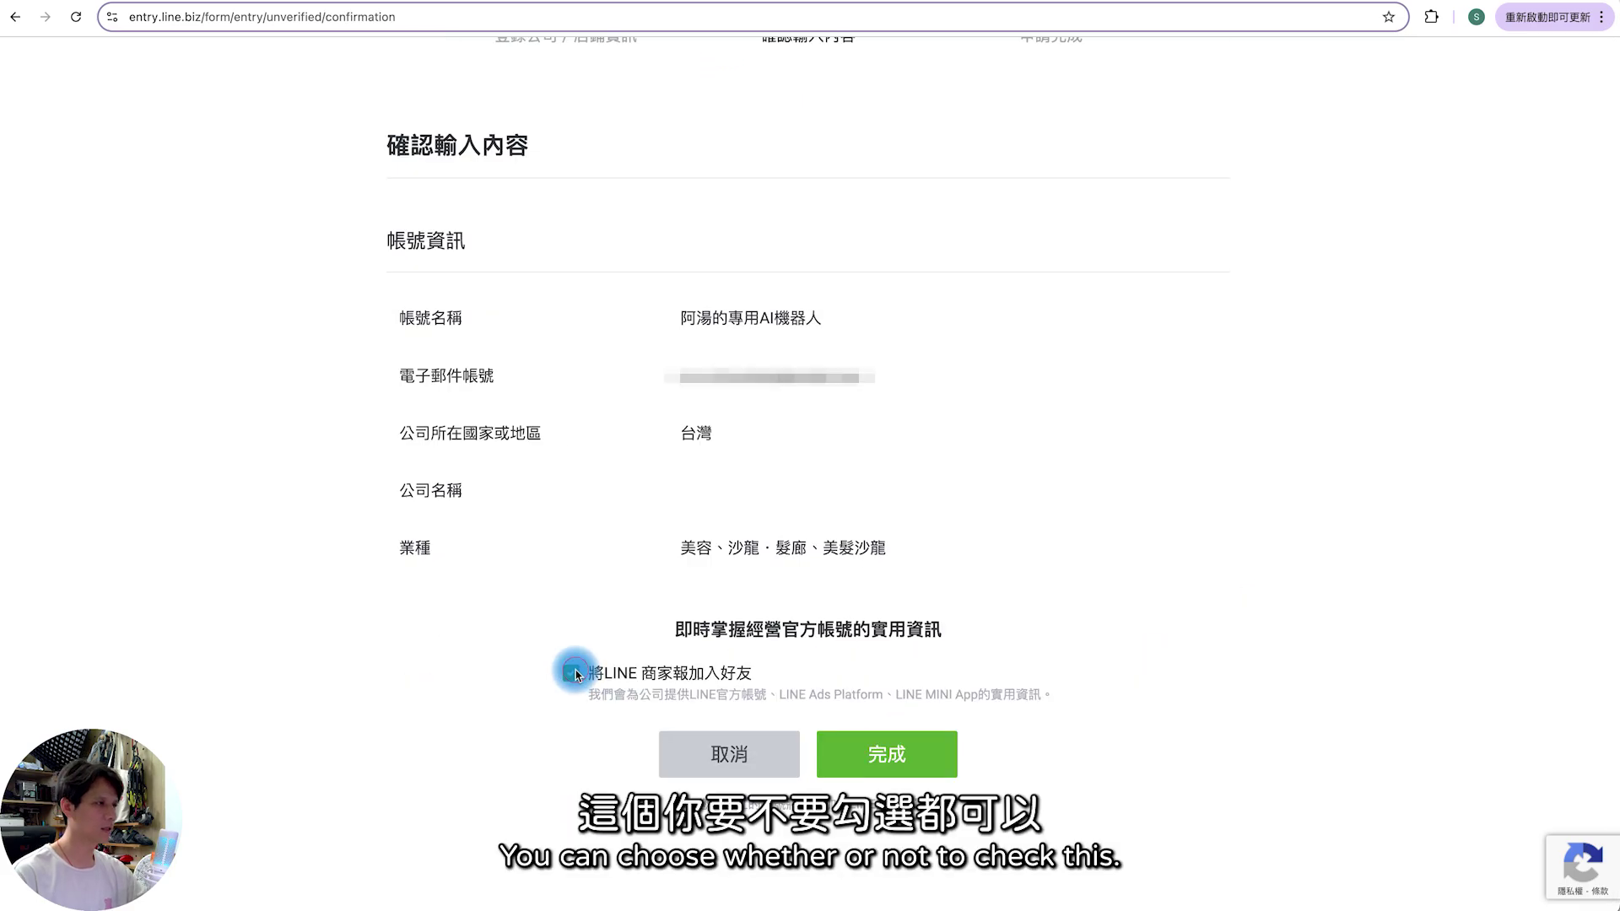
click(921, 763)
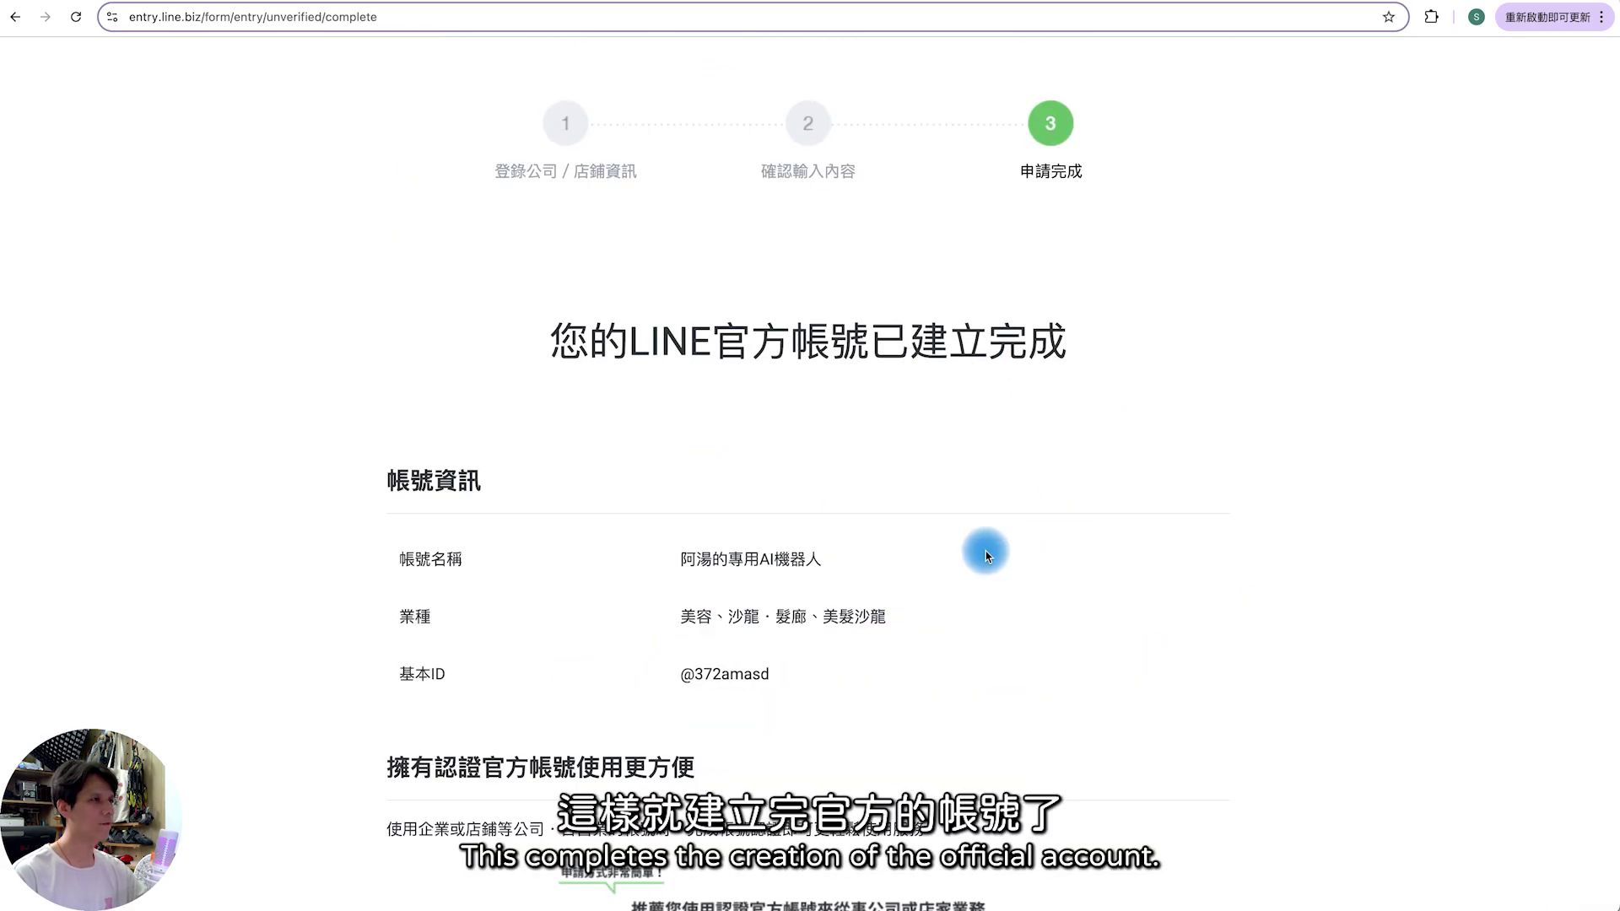
- Copy the new official account's basic ID and check the account's chat in the LINE desktop app
scroll(983, 550, down, 2)
scroll(970, 552, down, 2)
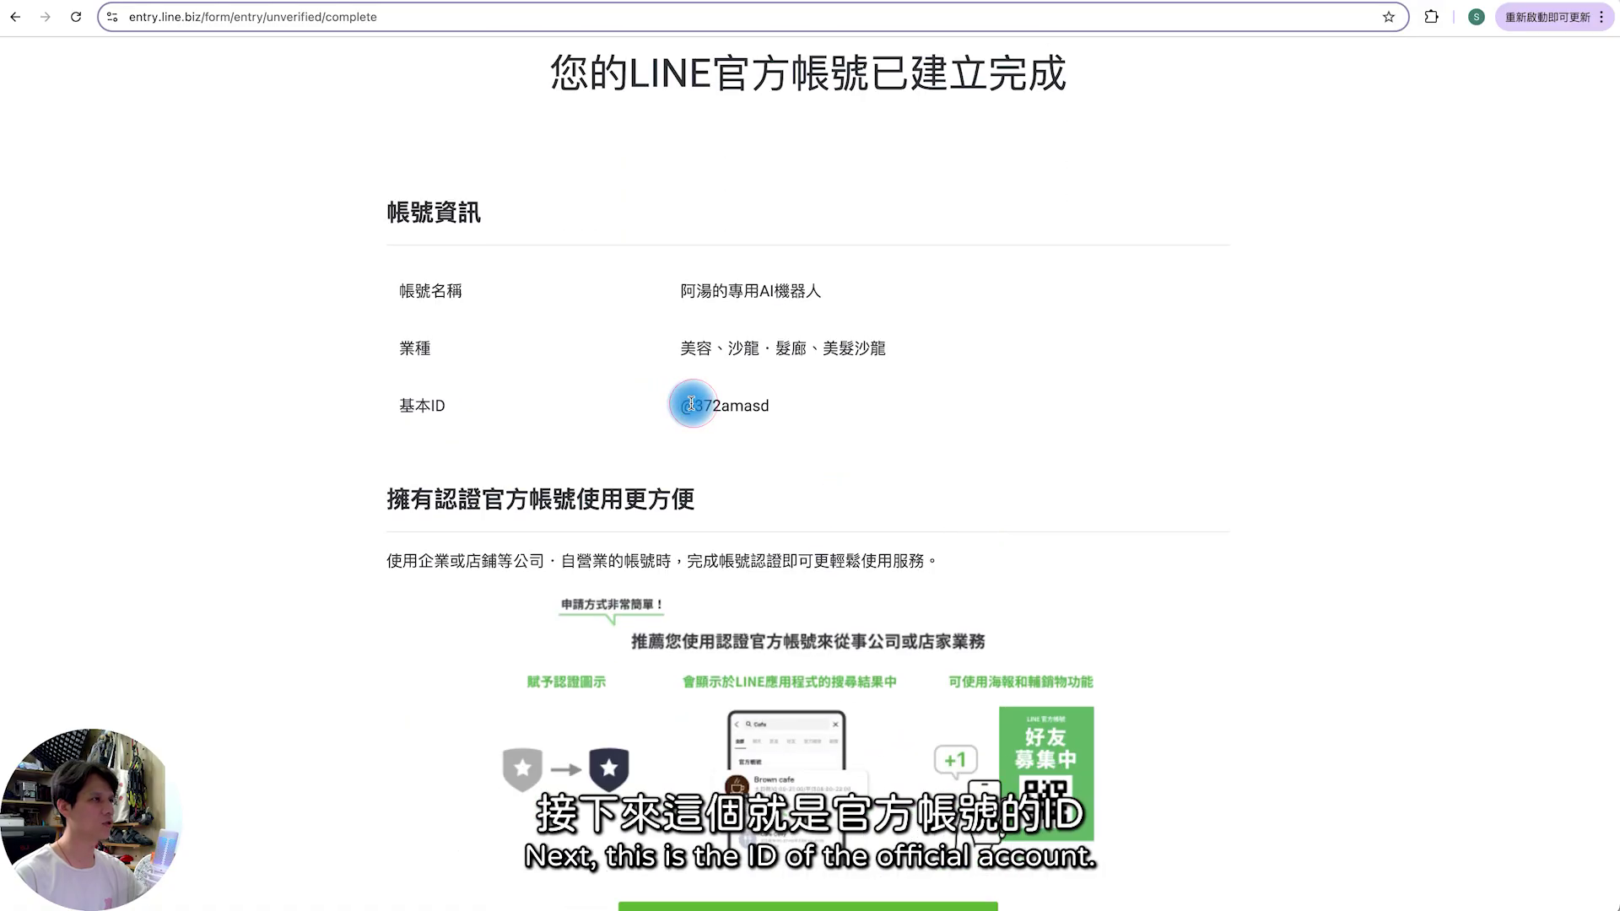
drag(692, 405, 822, 407)
key(super+c)
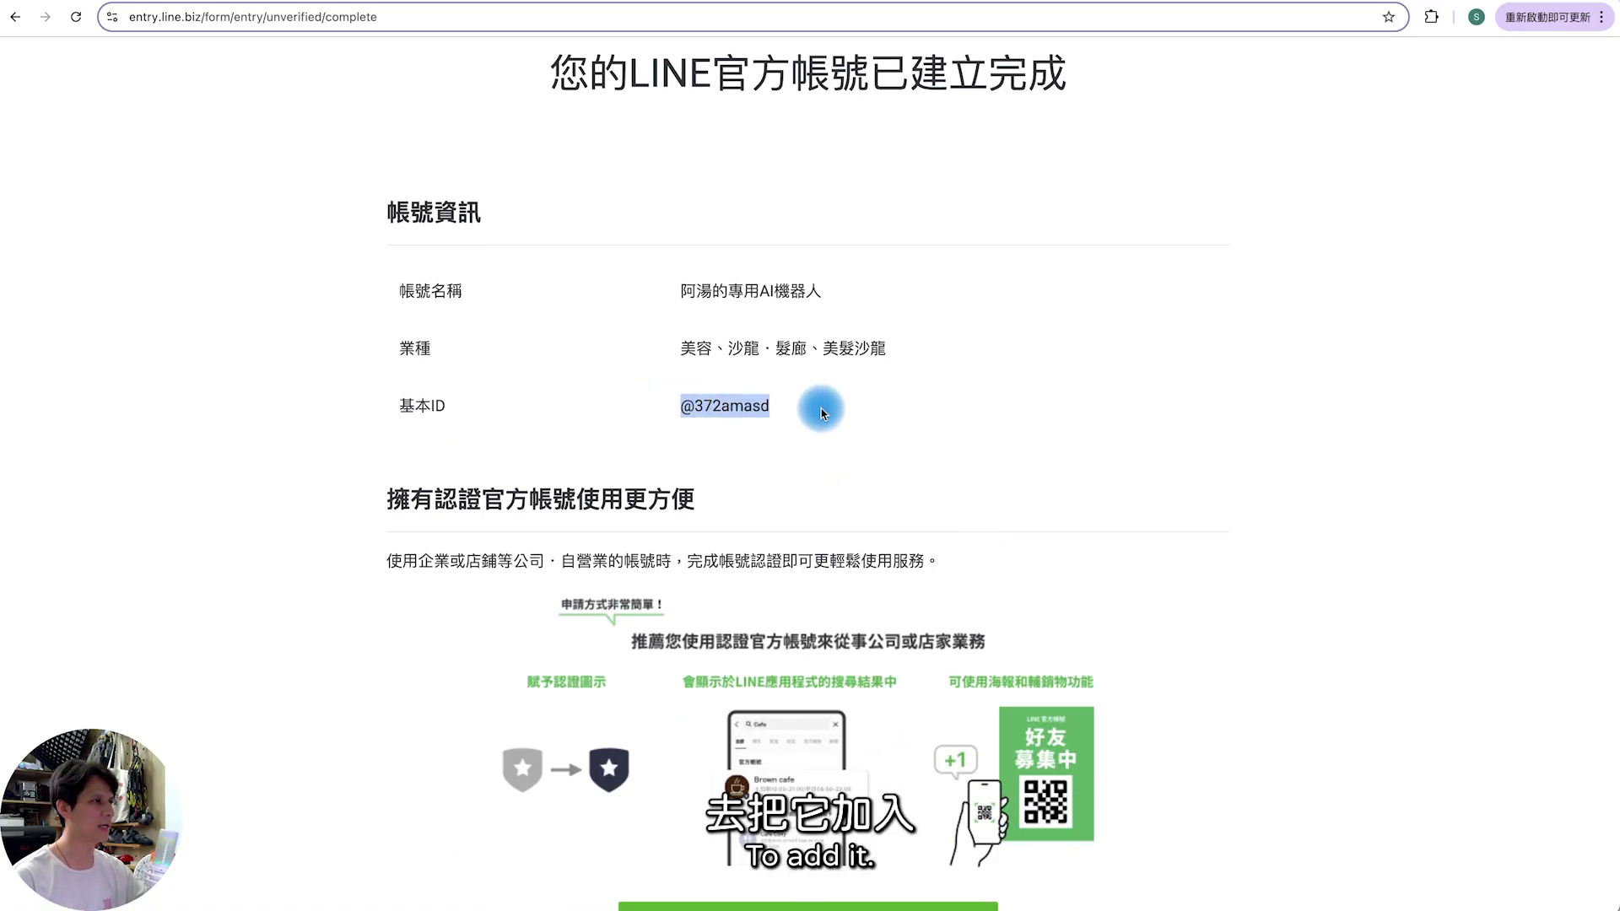
key(super+Tab)
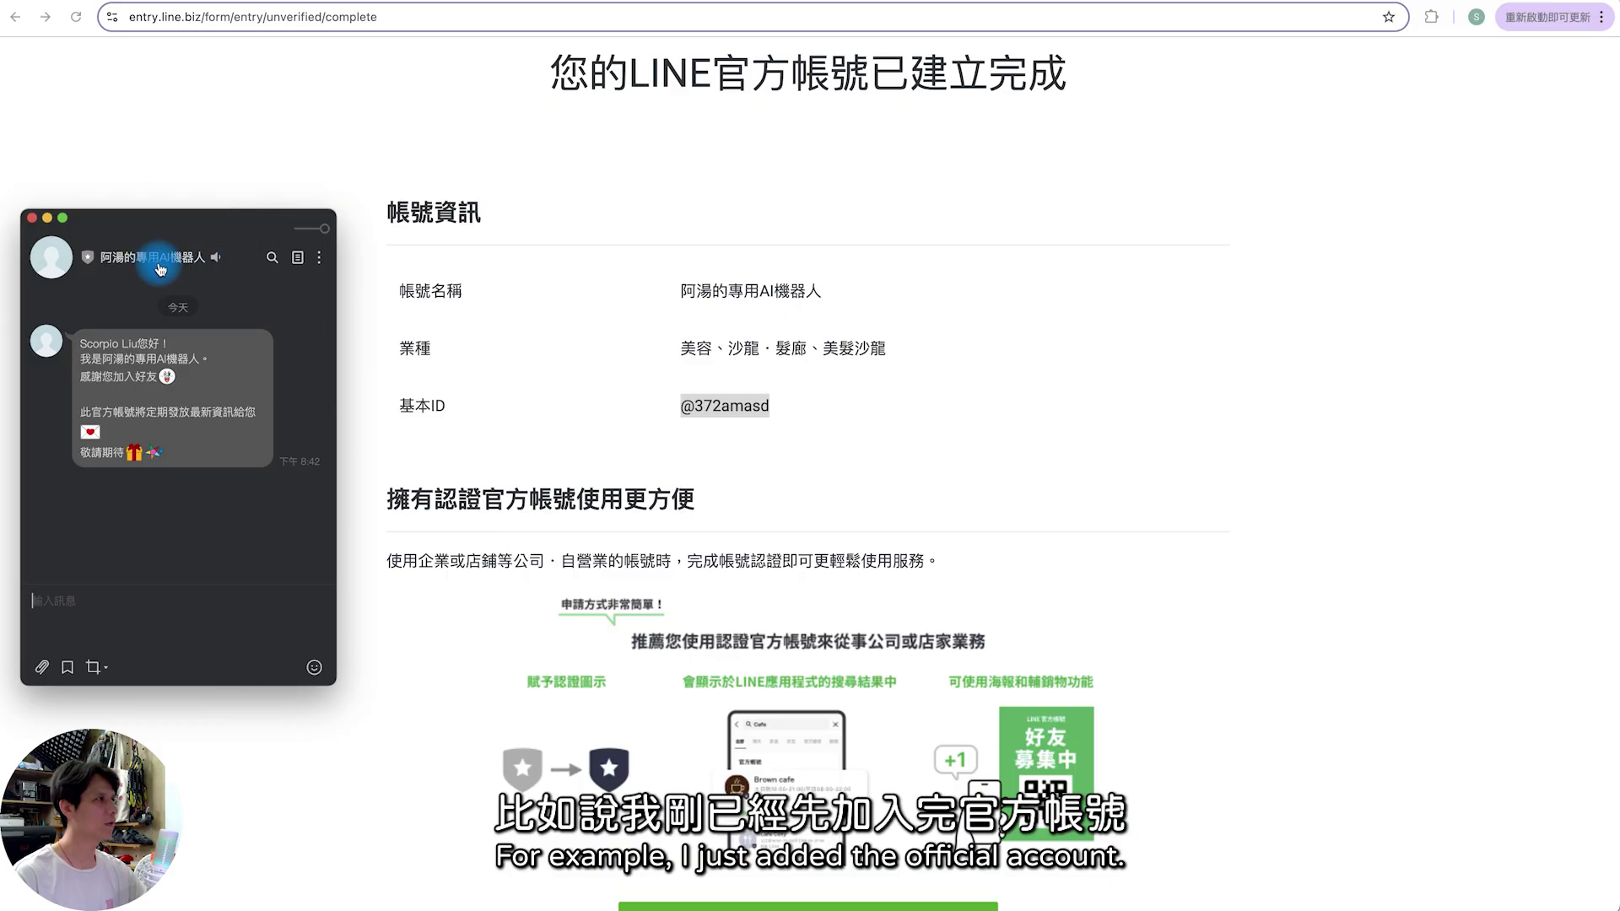
key(super+m)
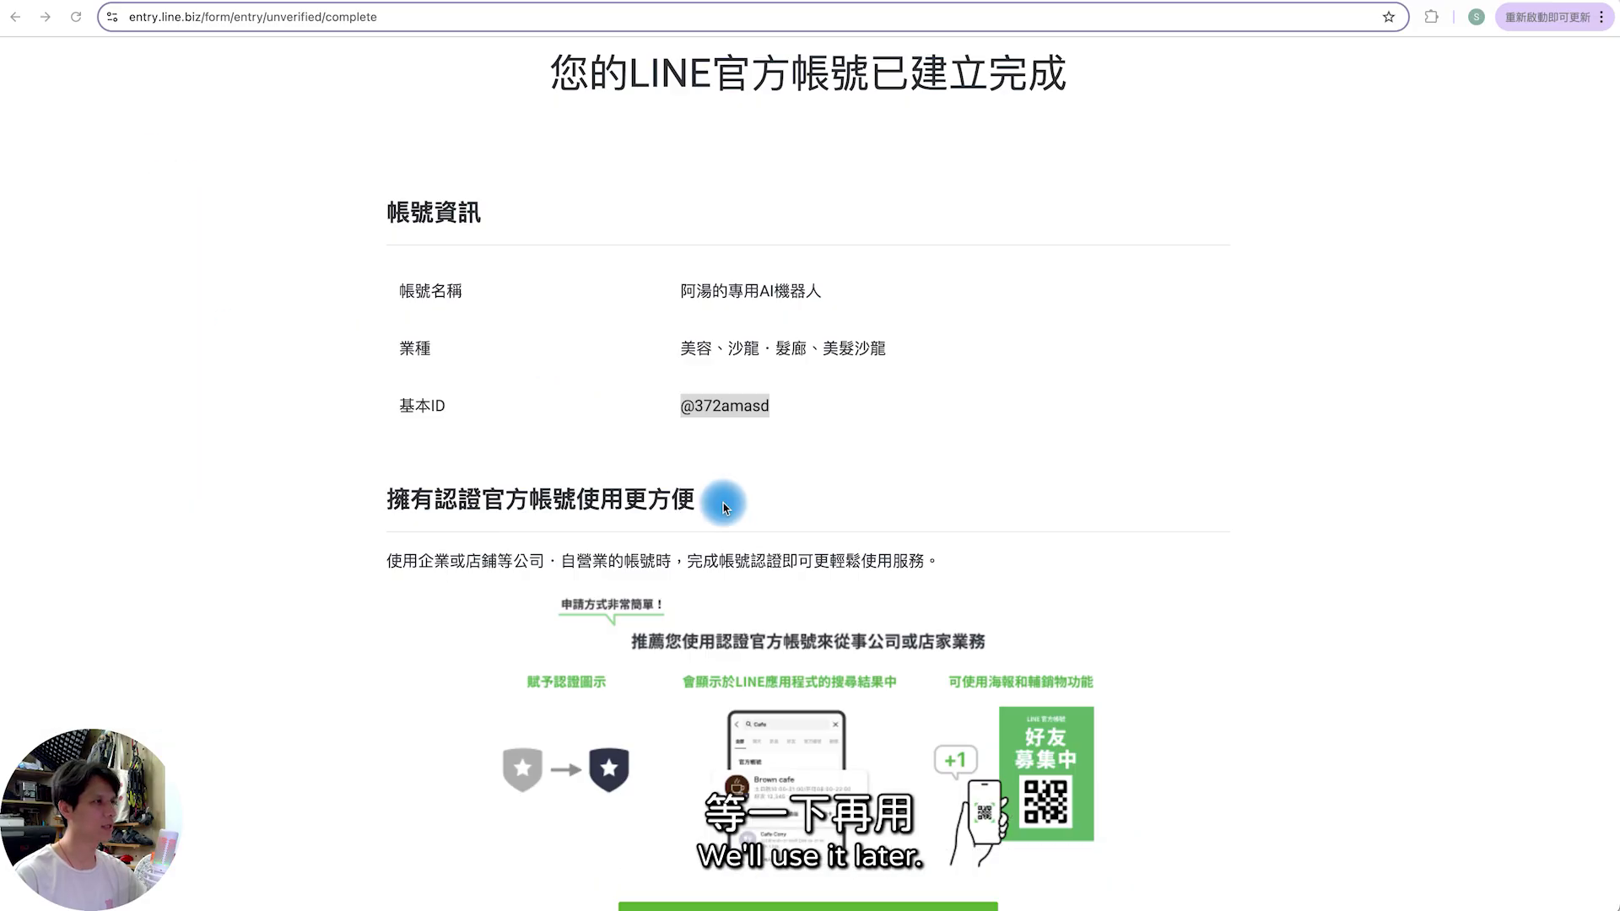
- Continue to LINE Official Account Manager, accept the updated terms of use and dismiss the getting-started dialog
scroll(723, 506, down, 5)
click(893, 518)
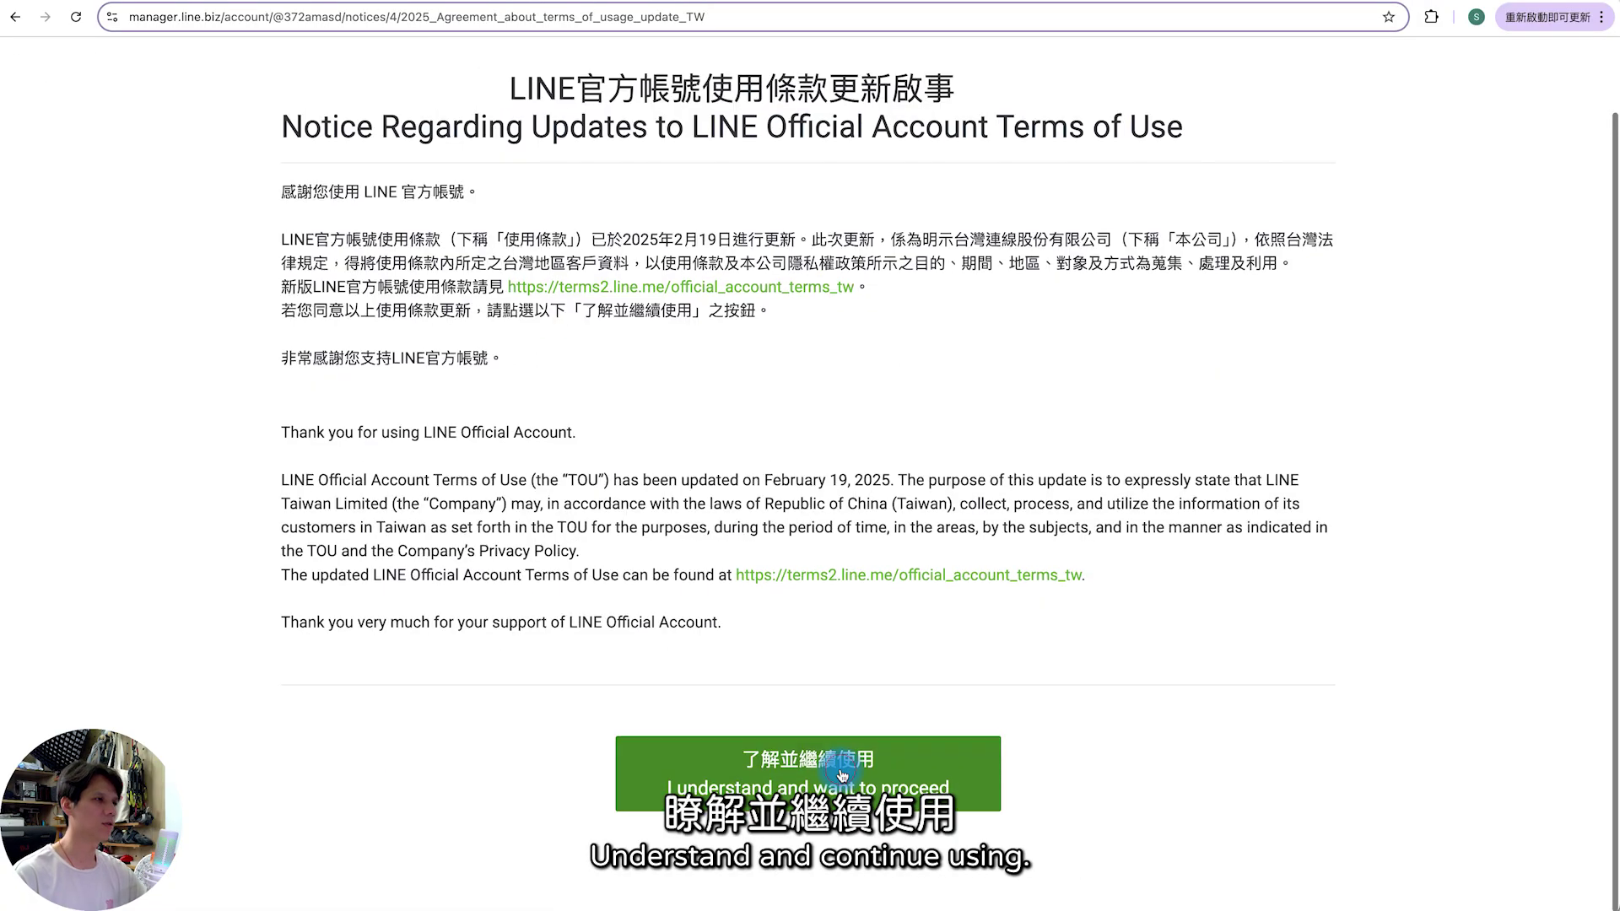
click(840, 775)
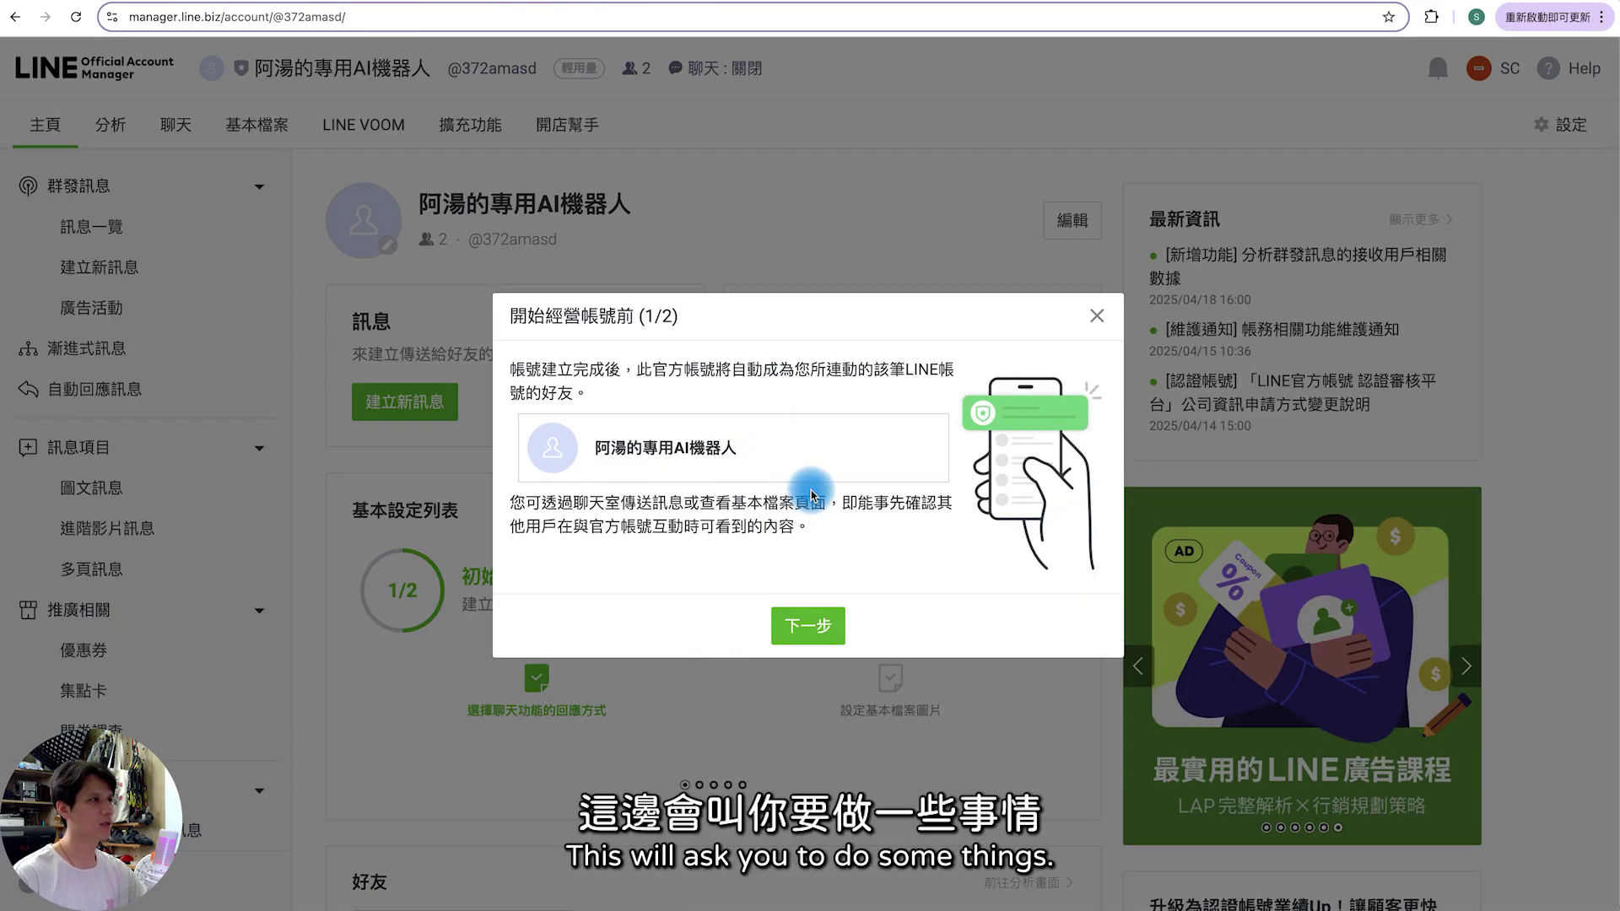
click(1099, 316)
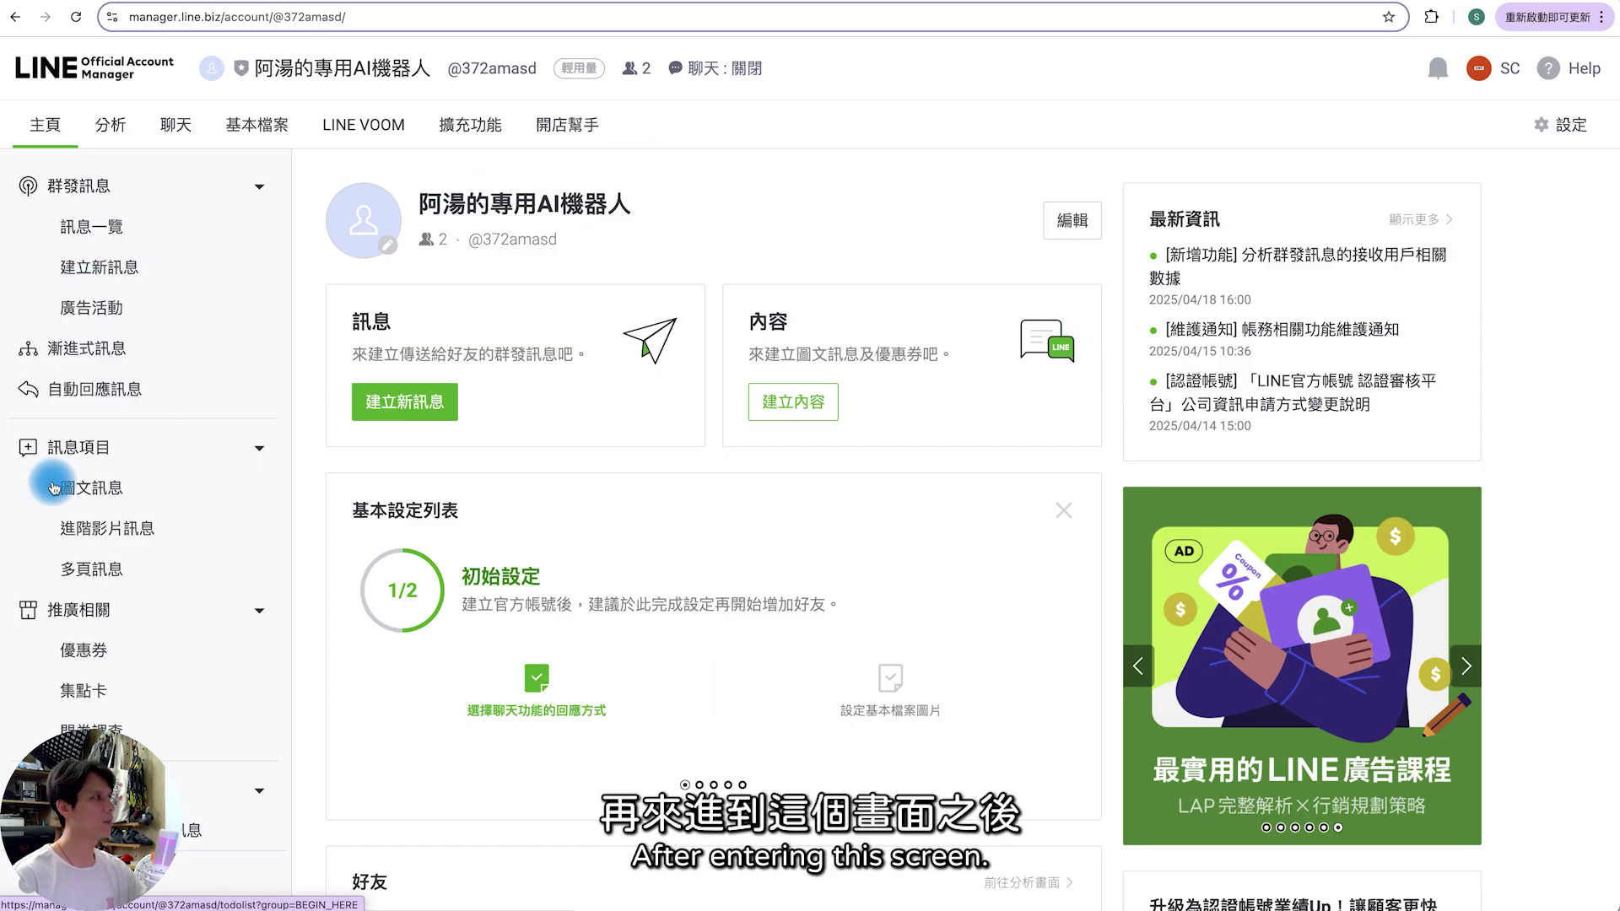
- Switch to the LINE desktop app and send the test message "hi" to the official account
click(9, 283)
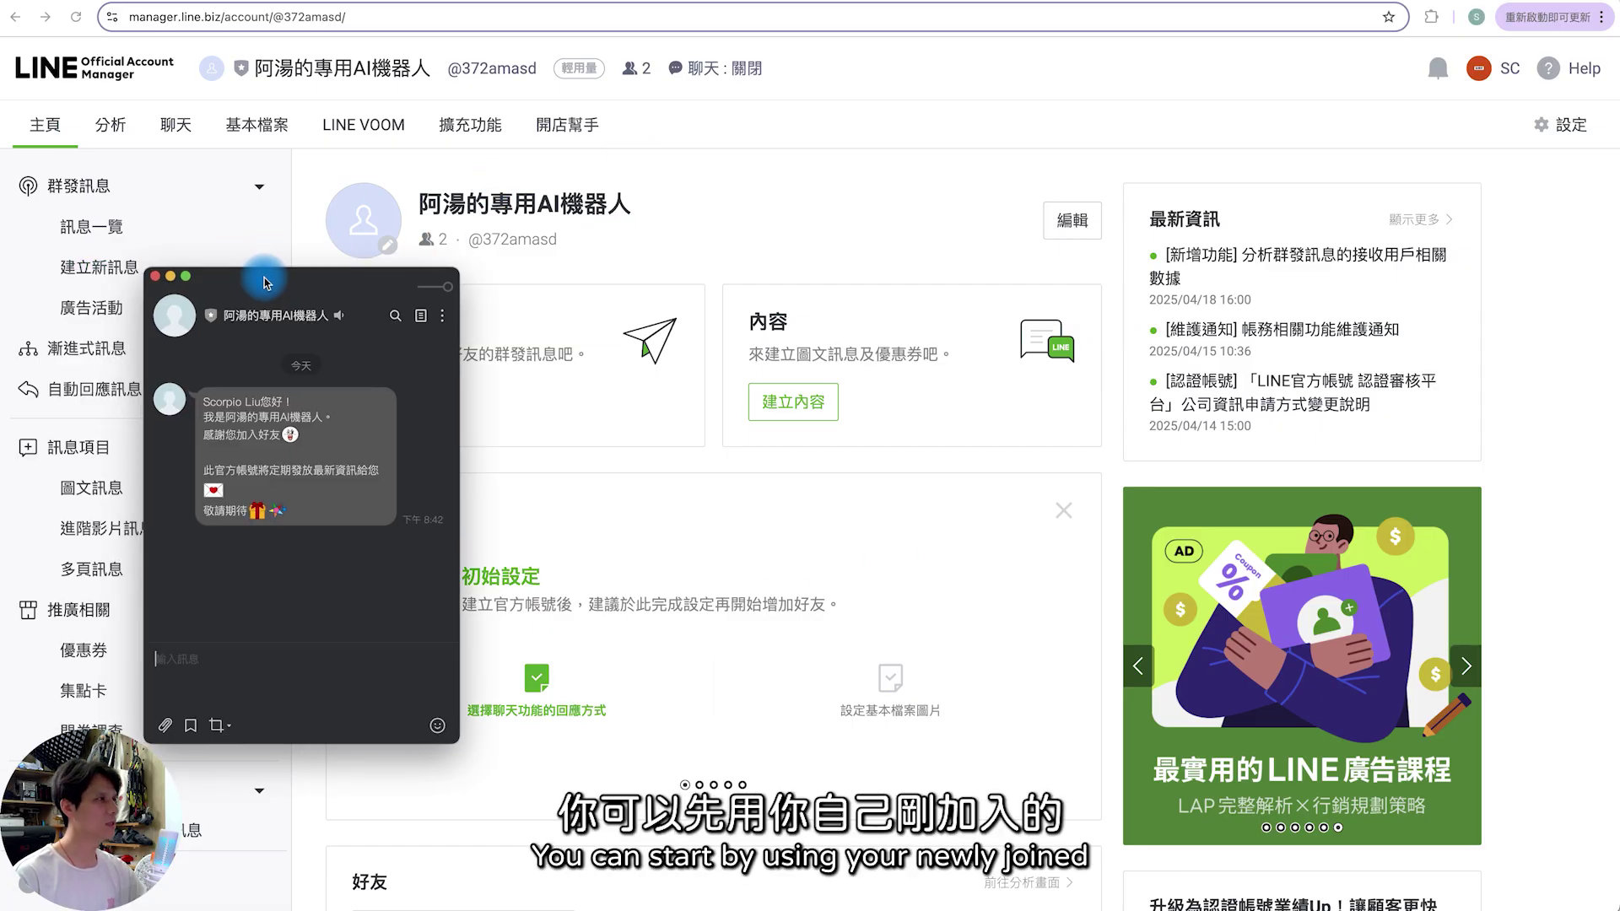
drag(264, 283, 214, 219)
click(259, 597)
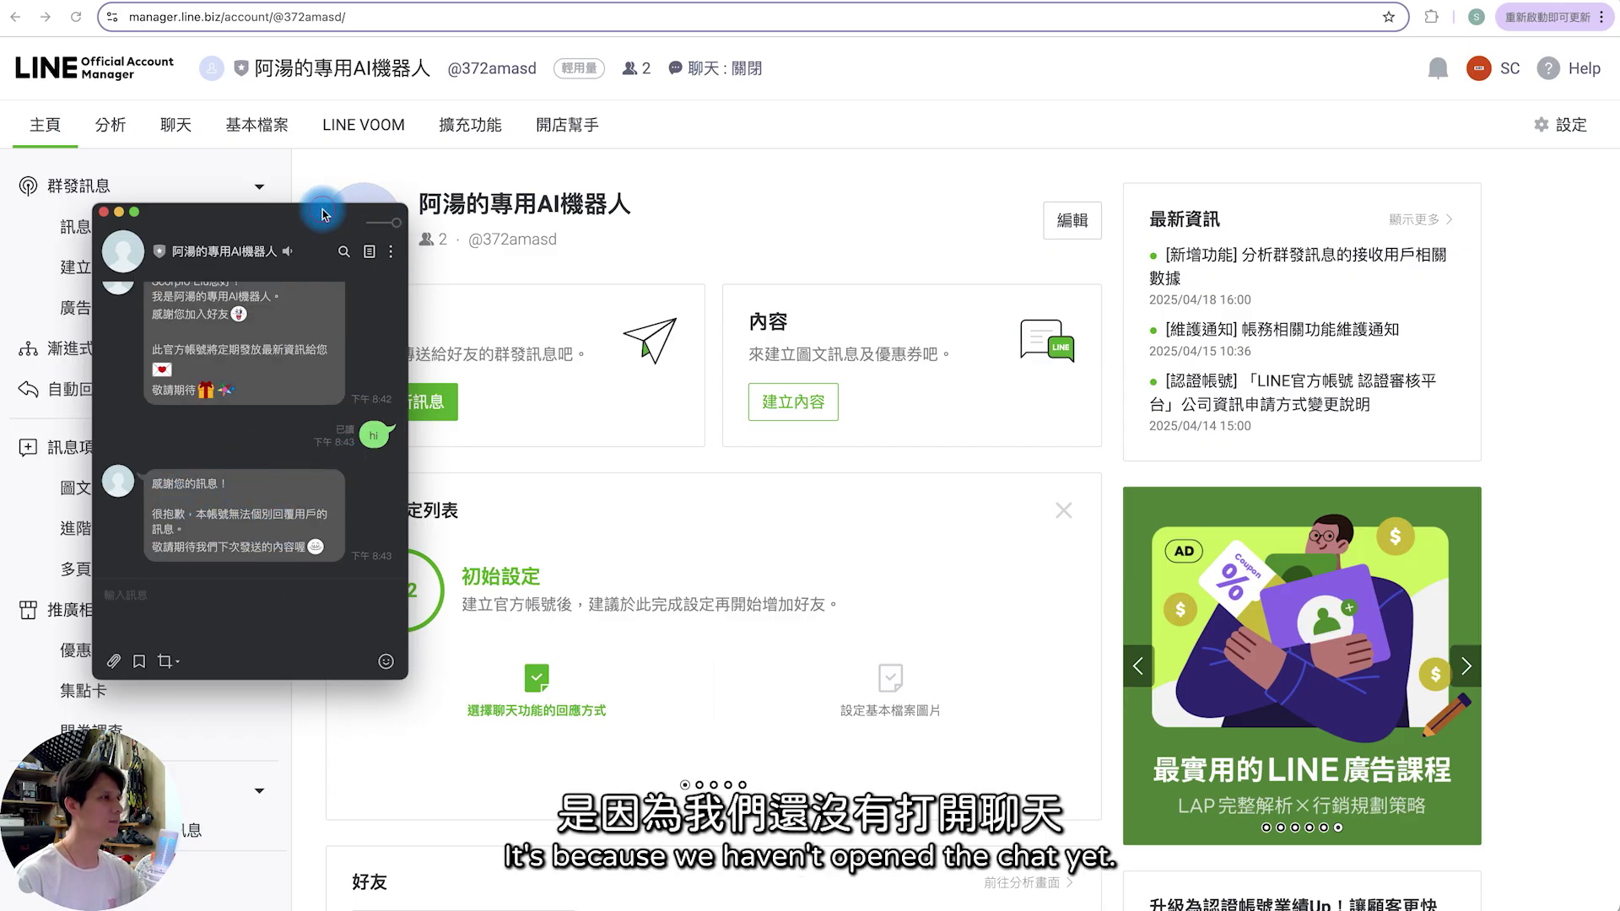
- Return to LINE Official Account Manager and turn on chat (聊天) in the account's response settings
click(438, 221)
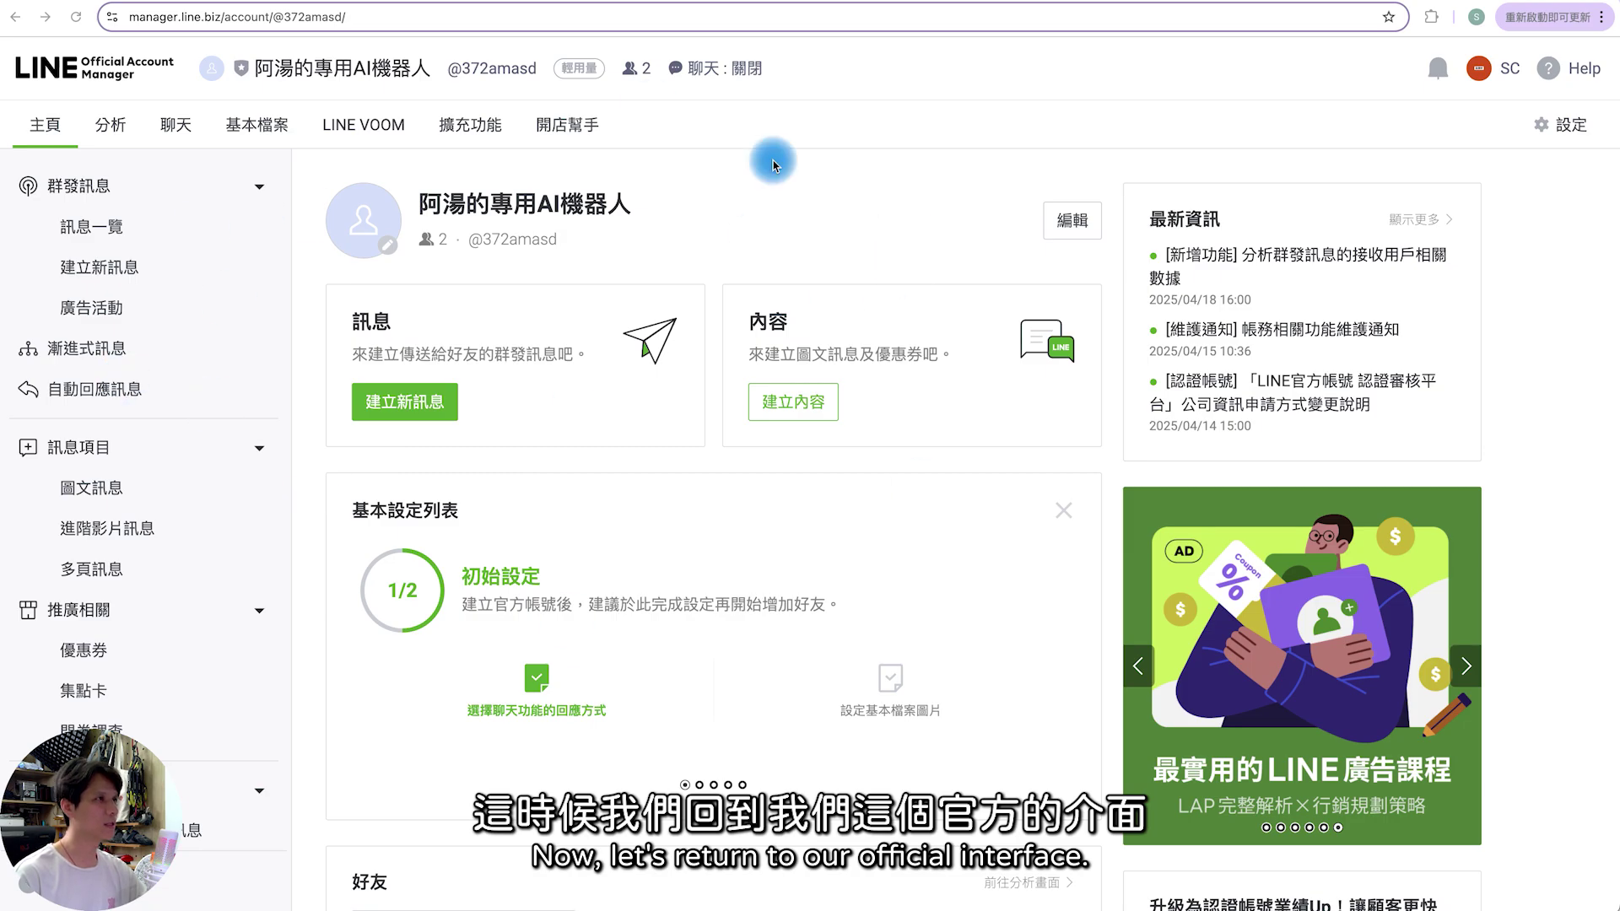
click(707, 74)
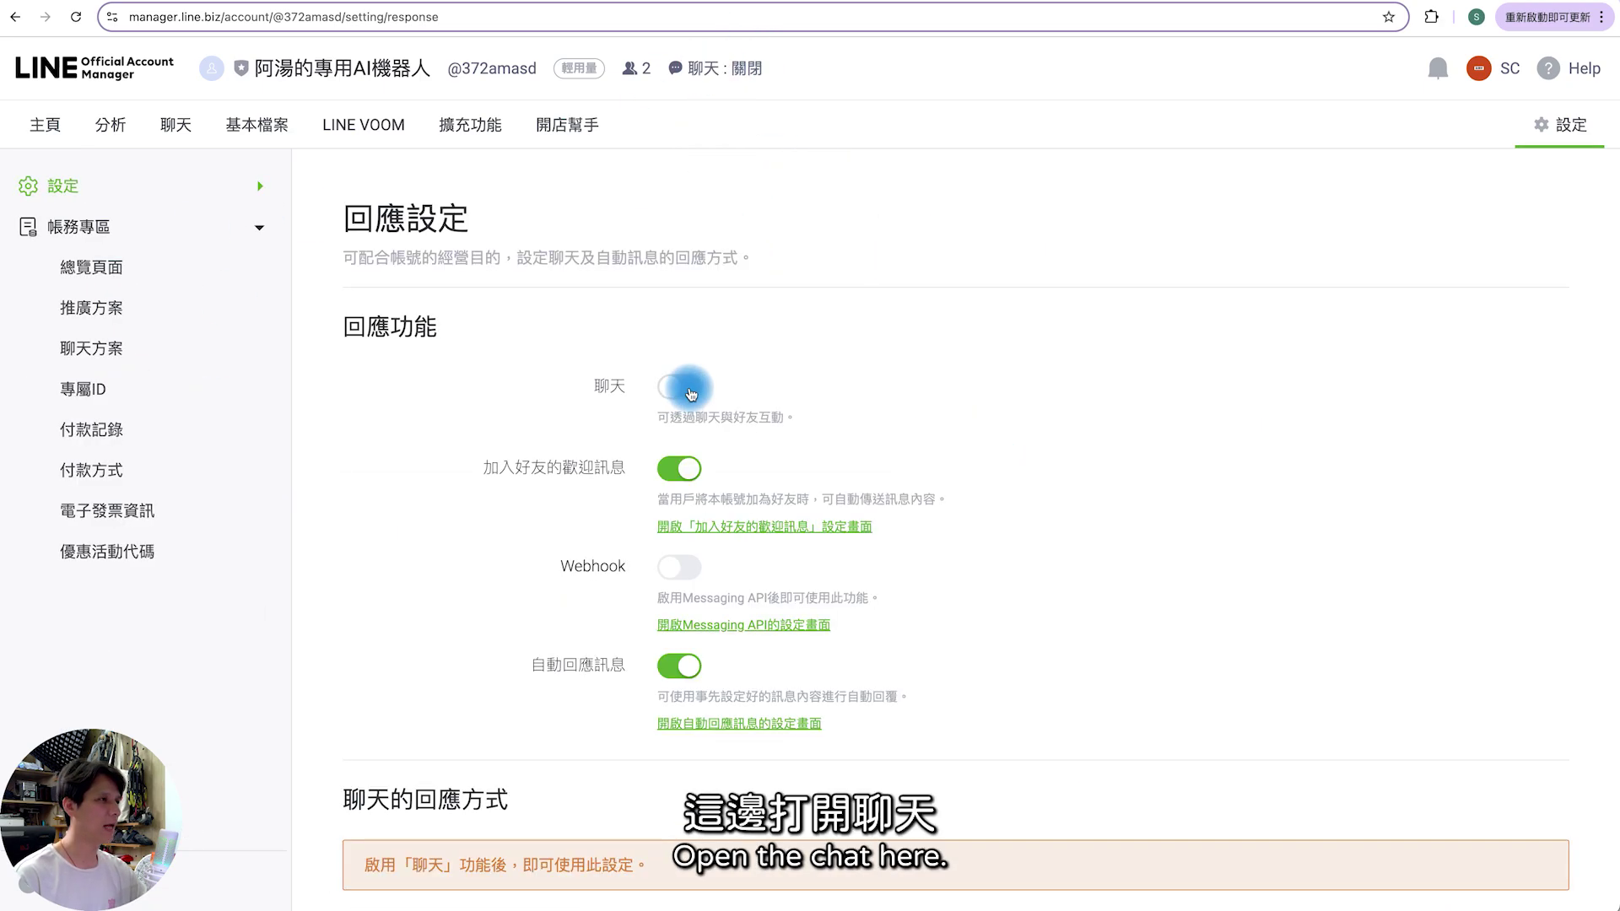
click(685, 388)
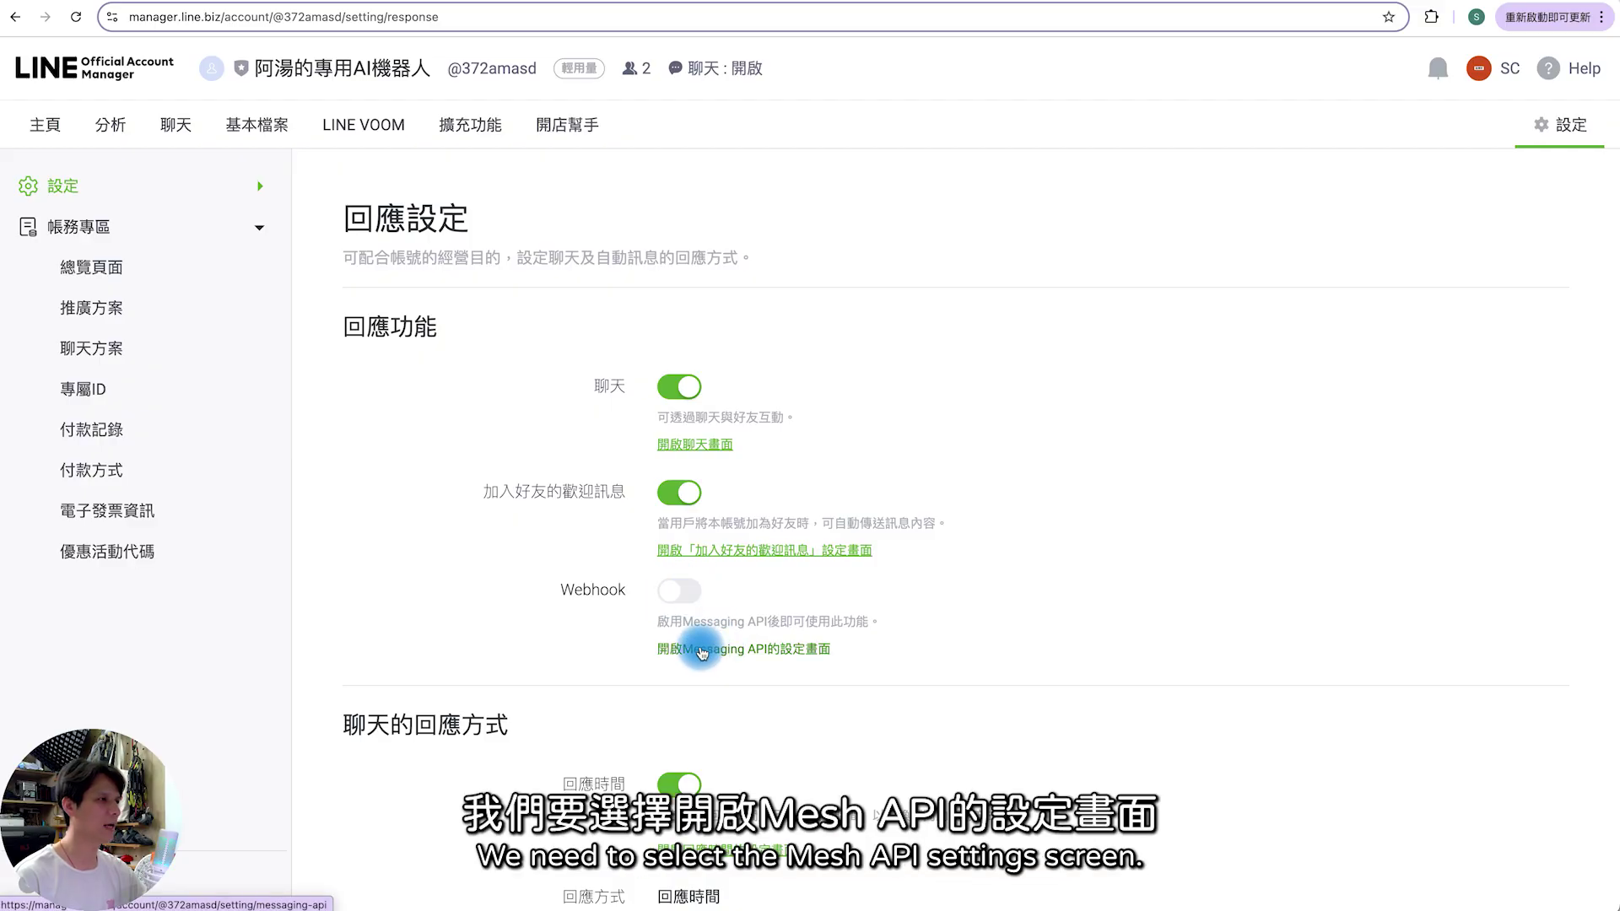
- Enable the Messaging API for the account under the AIxLINE provider, leaving the privacy policy and terms URLs empty
click(766, 650)
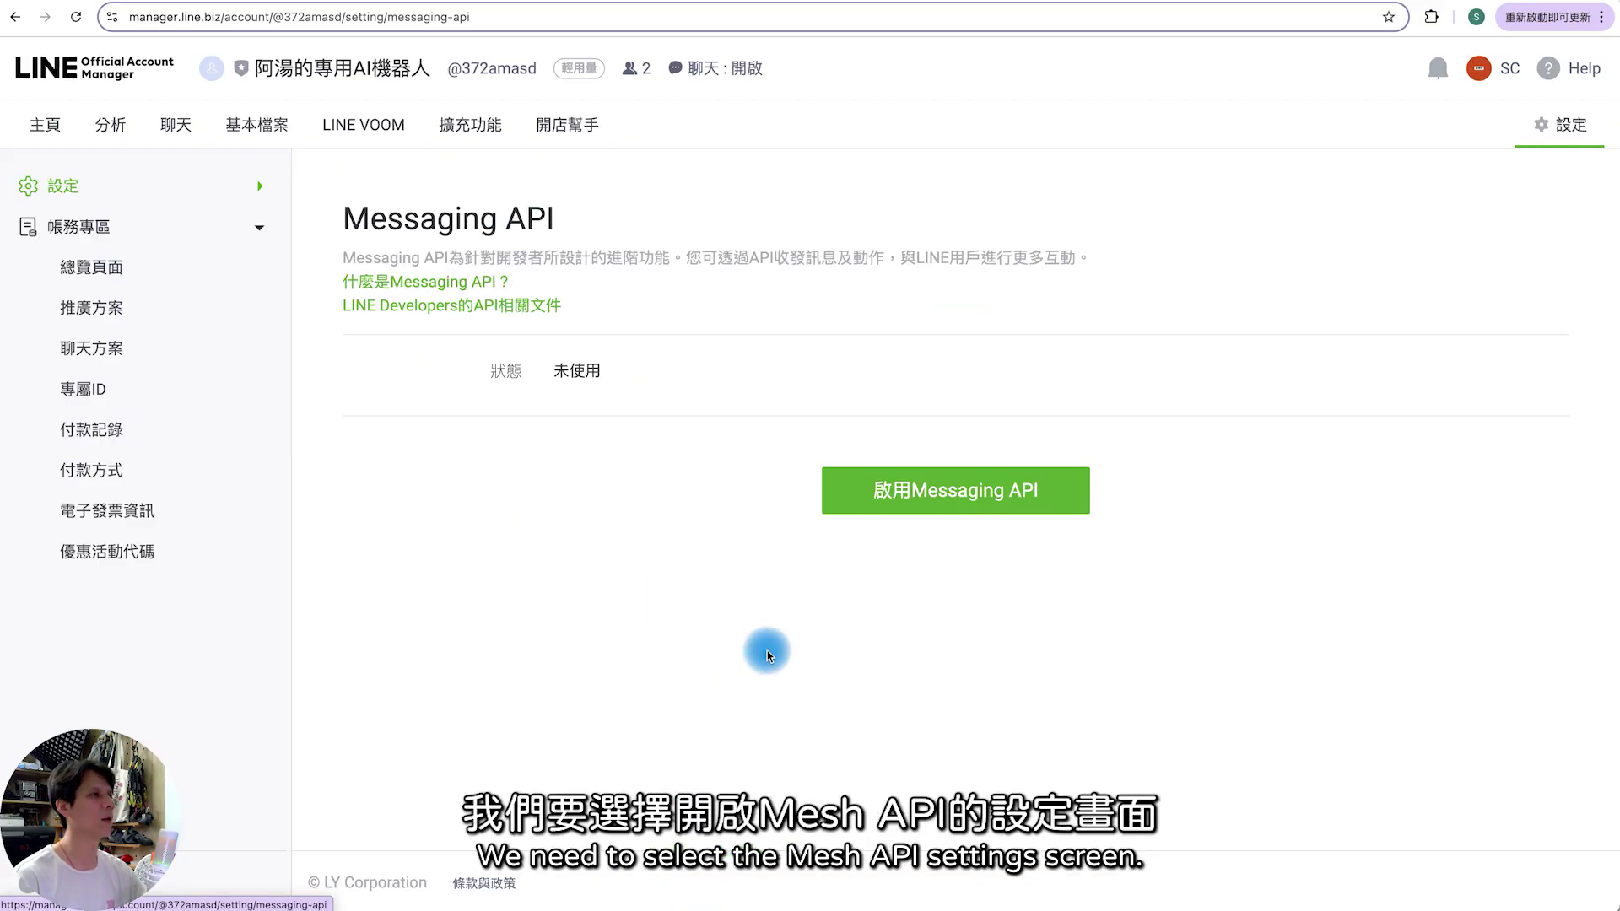
click(972, 492)
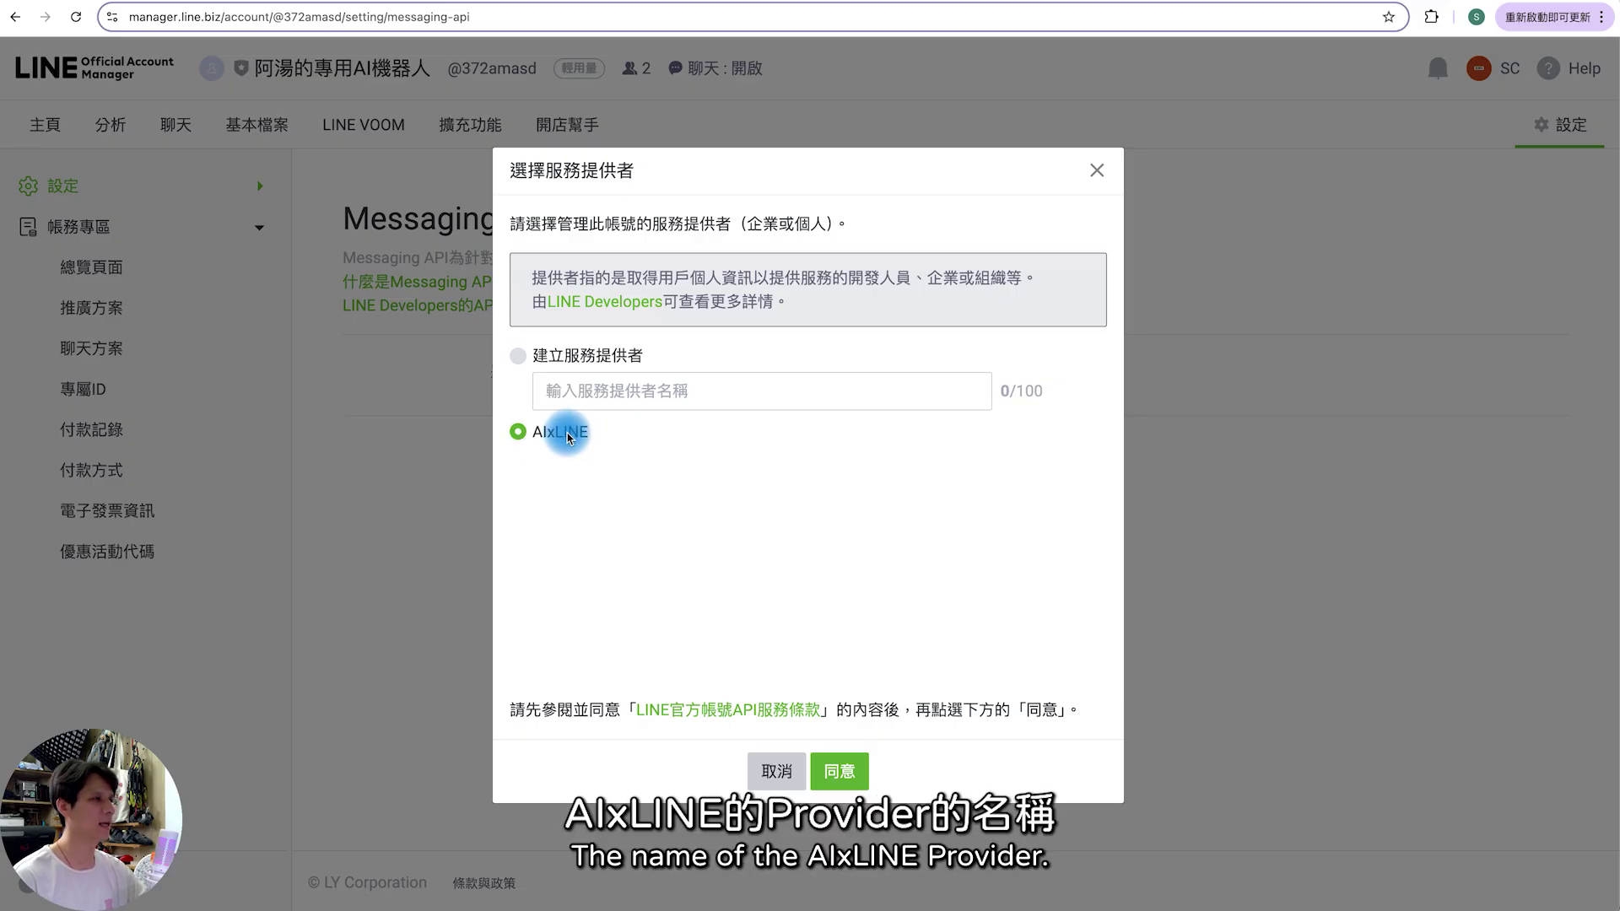
click(835, 770)
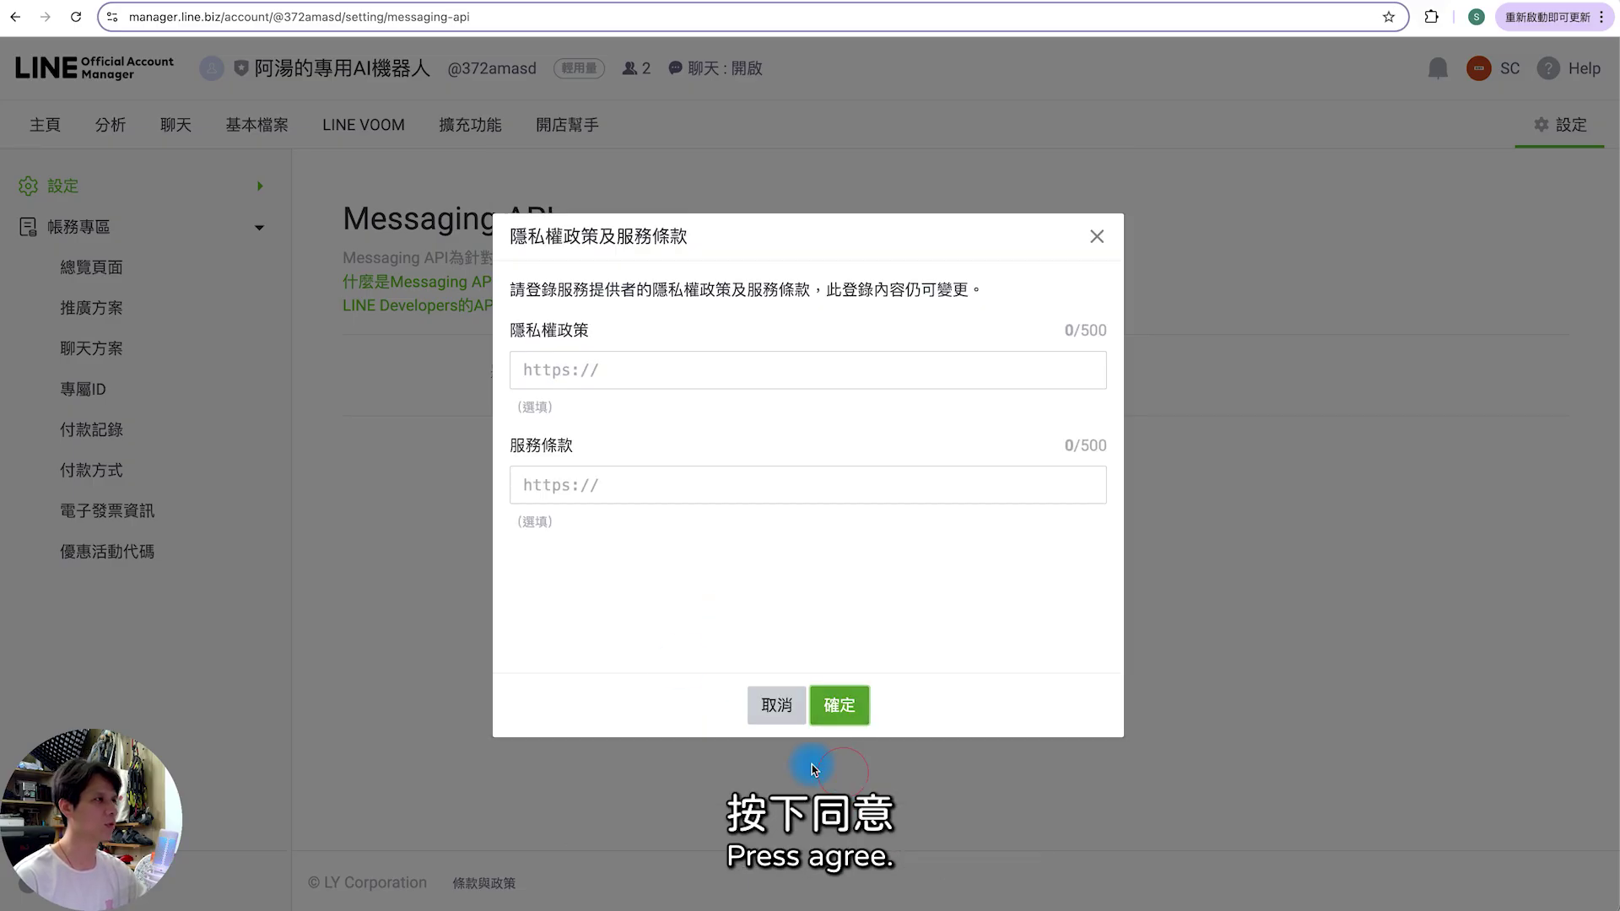
click(851, 712)
click(854, 630)
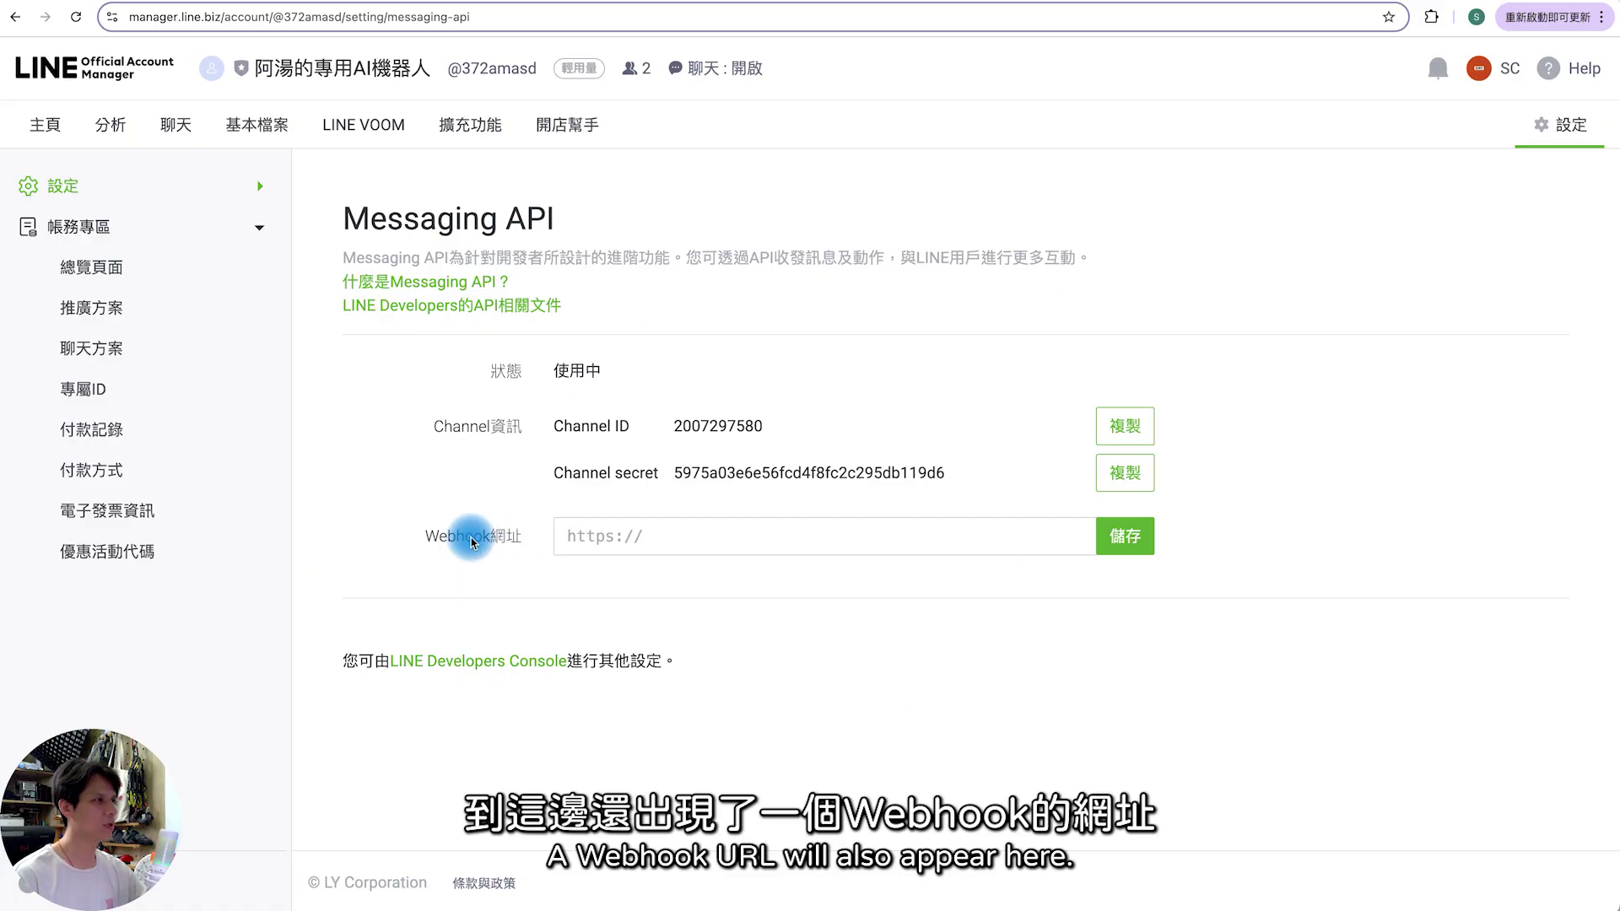
- Copy the LINEwebhook address from the Make scenario and save it as the Messaging API's Webhook URL
click(724, 535)
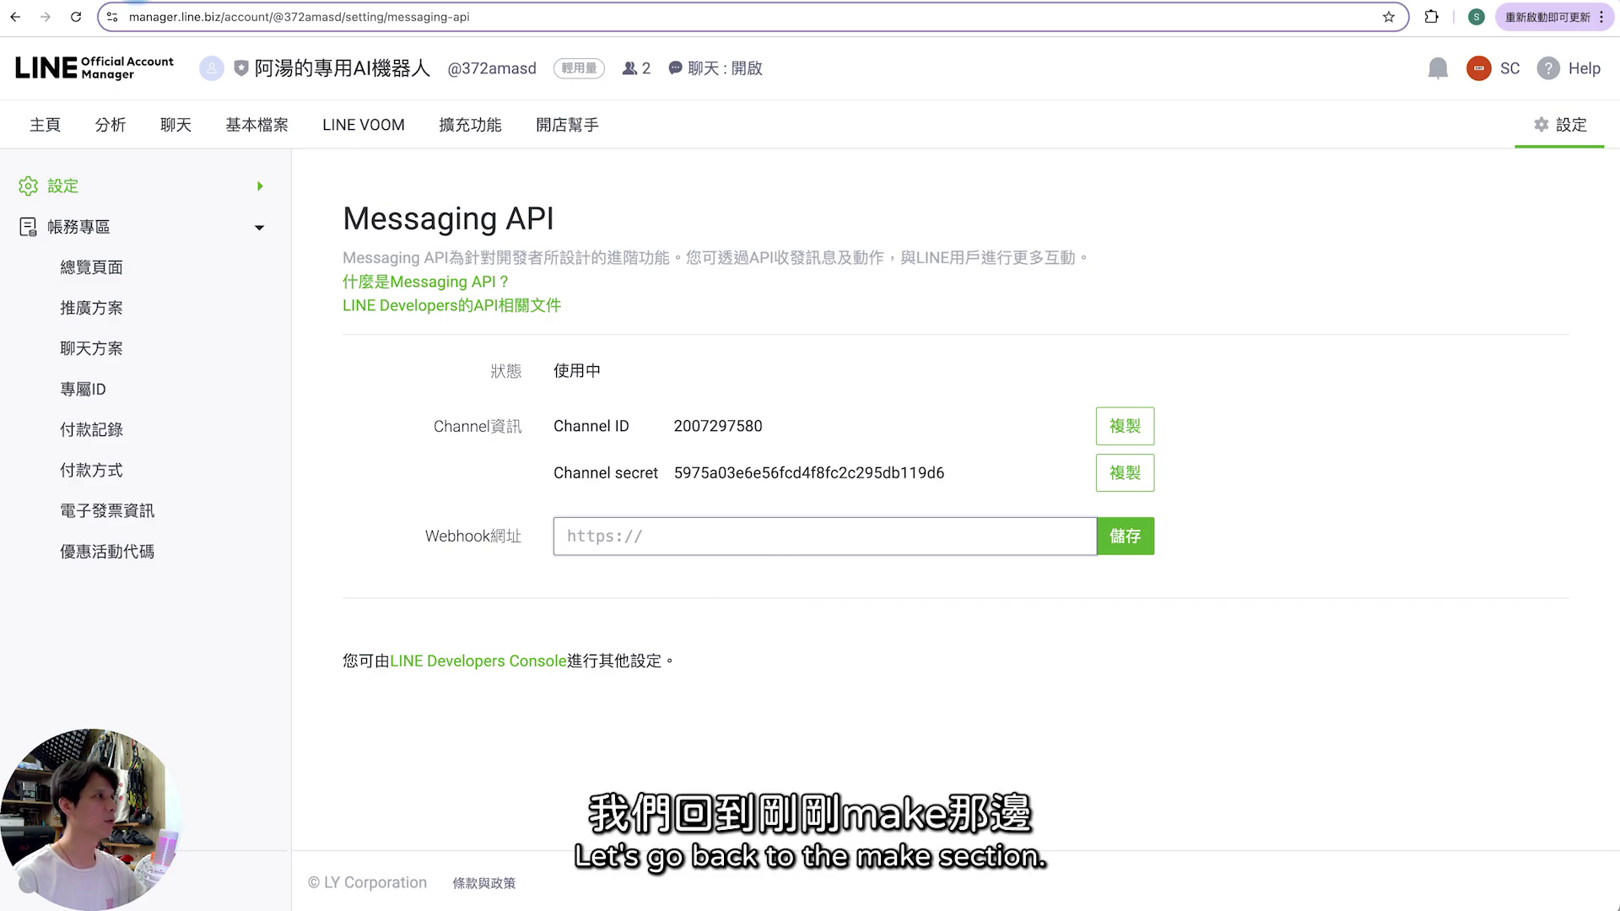
key(ctrl+Tab)
click(1176, 386)
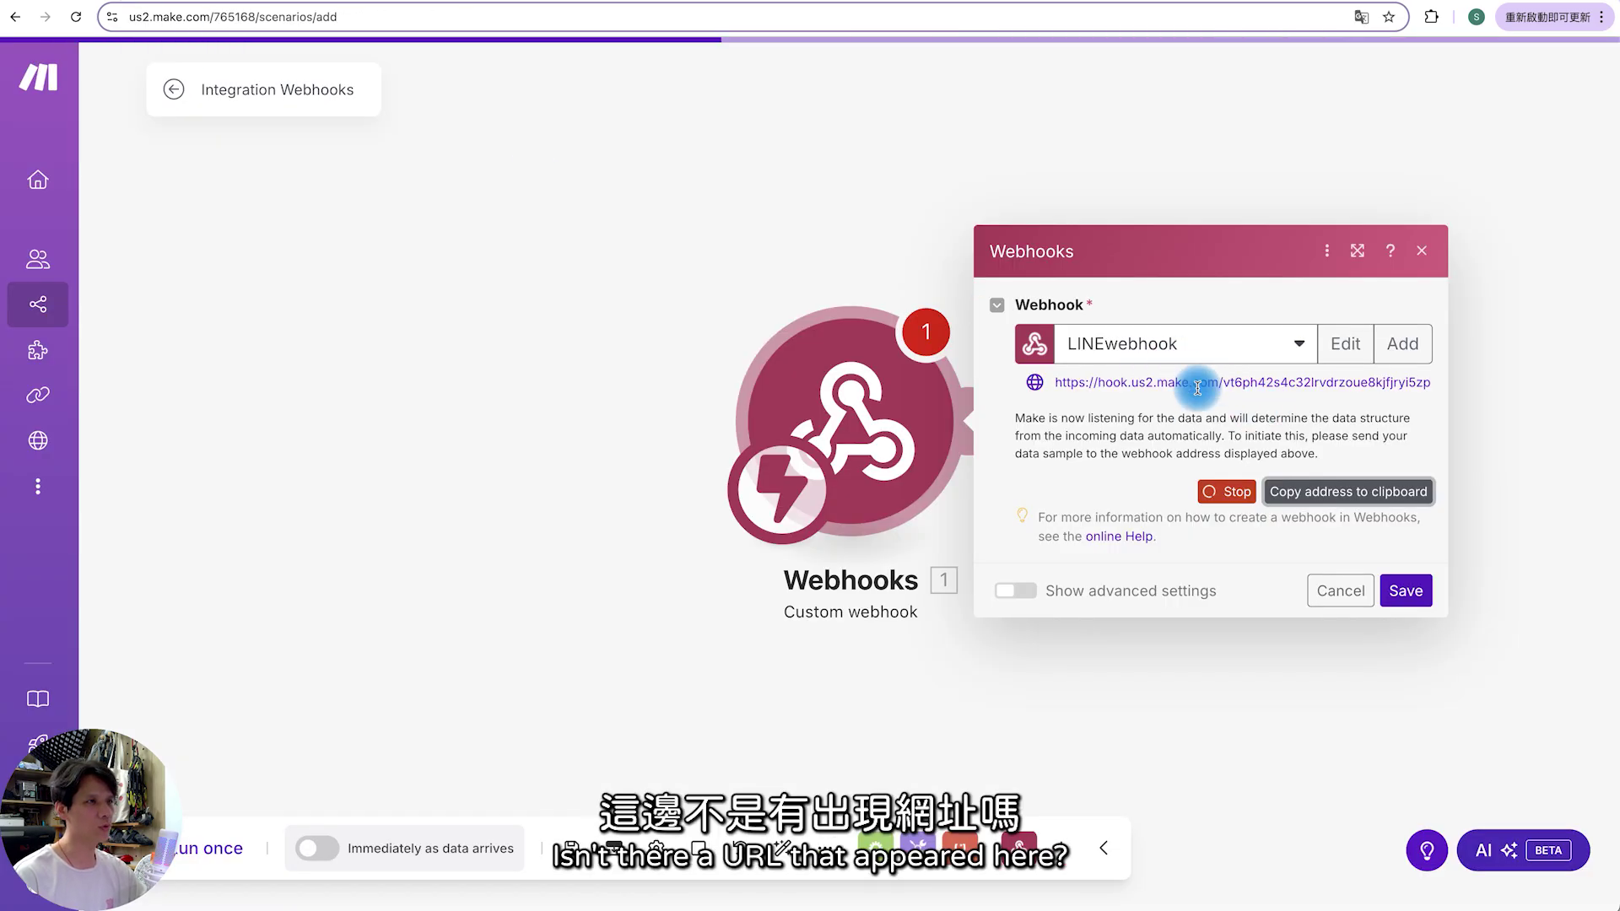
click(1332, 499)
key(ctrl+Tab)
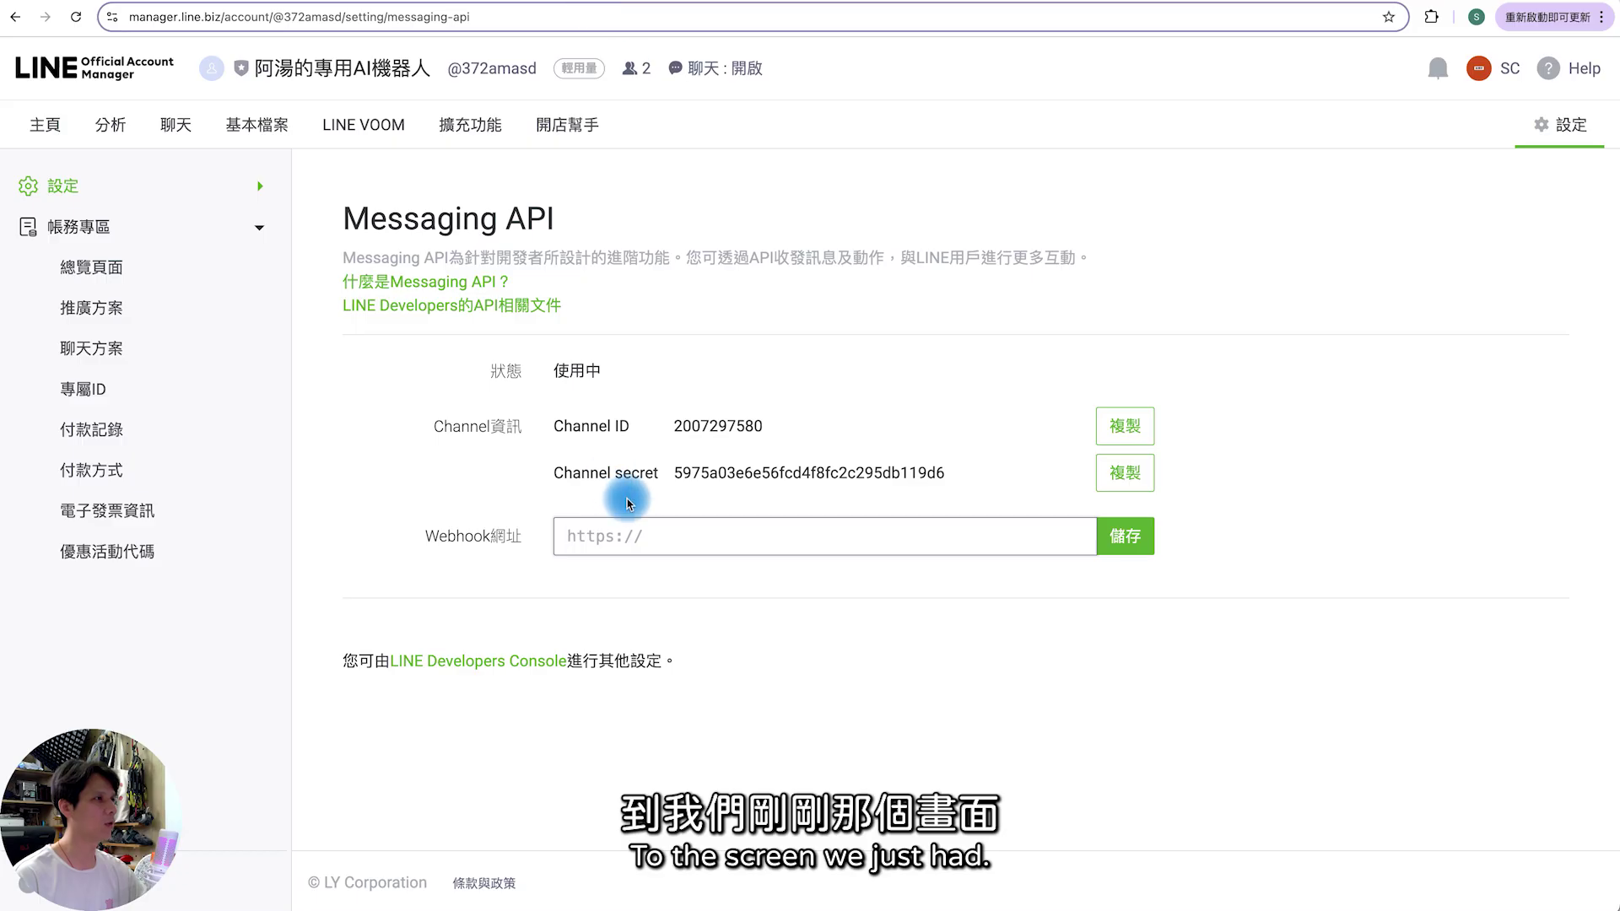
click(678, 537)
key(ctrl+v)
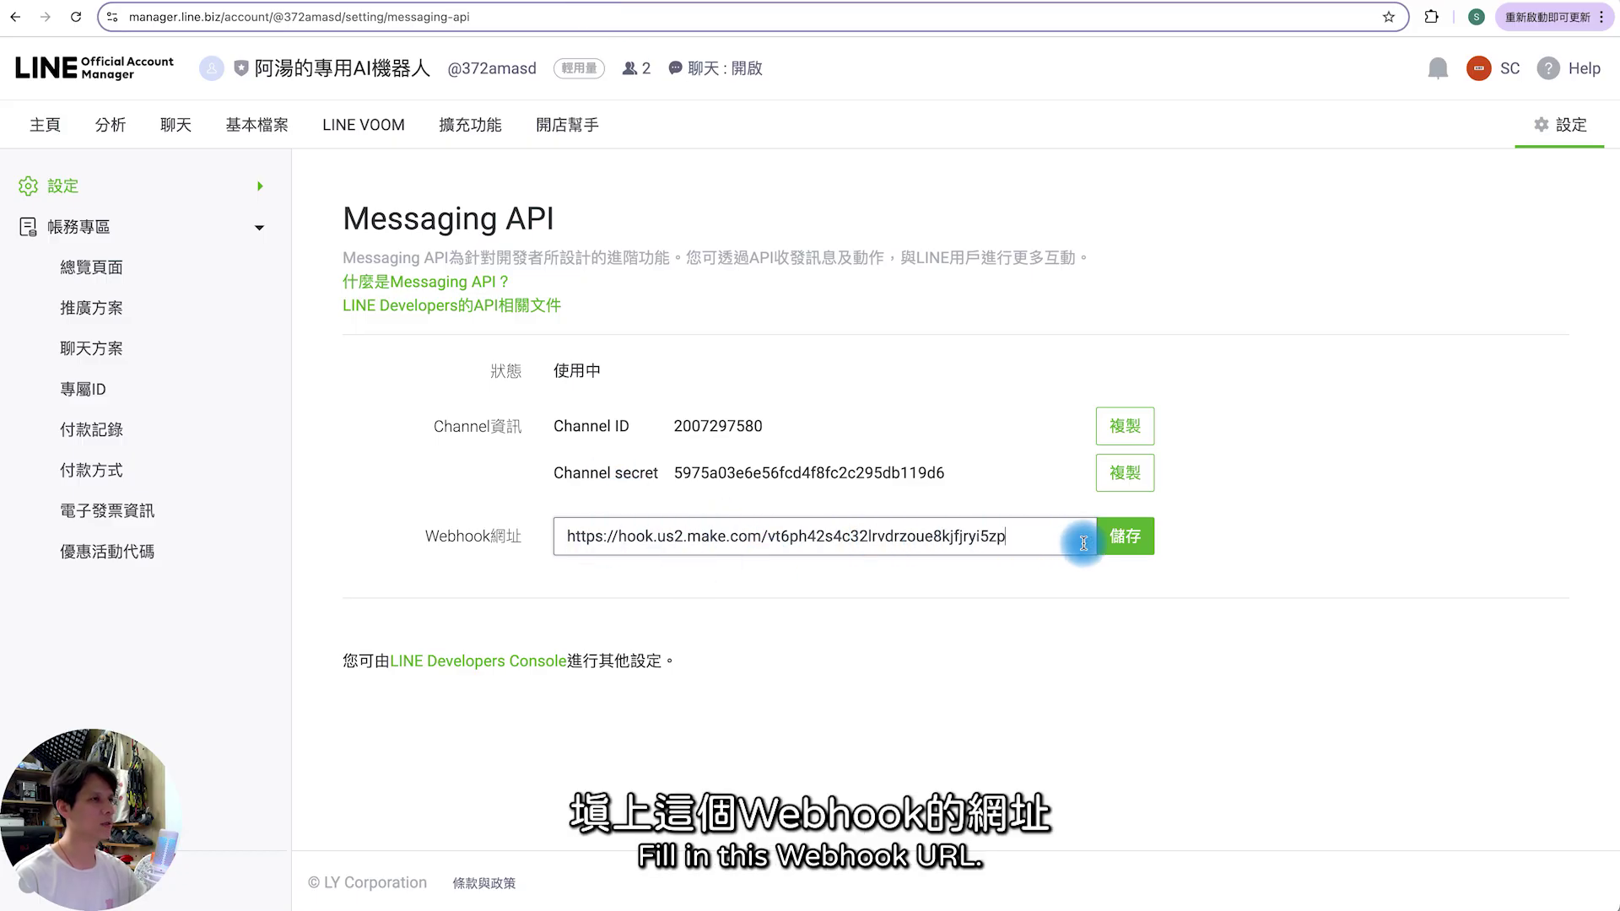
click(1122, 537)
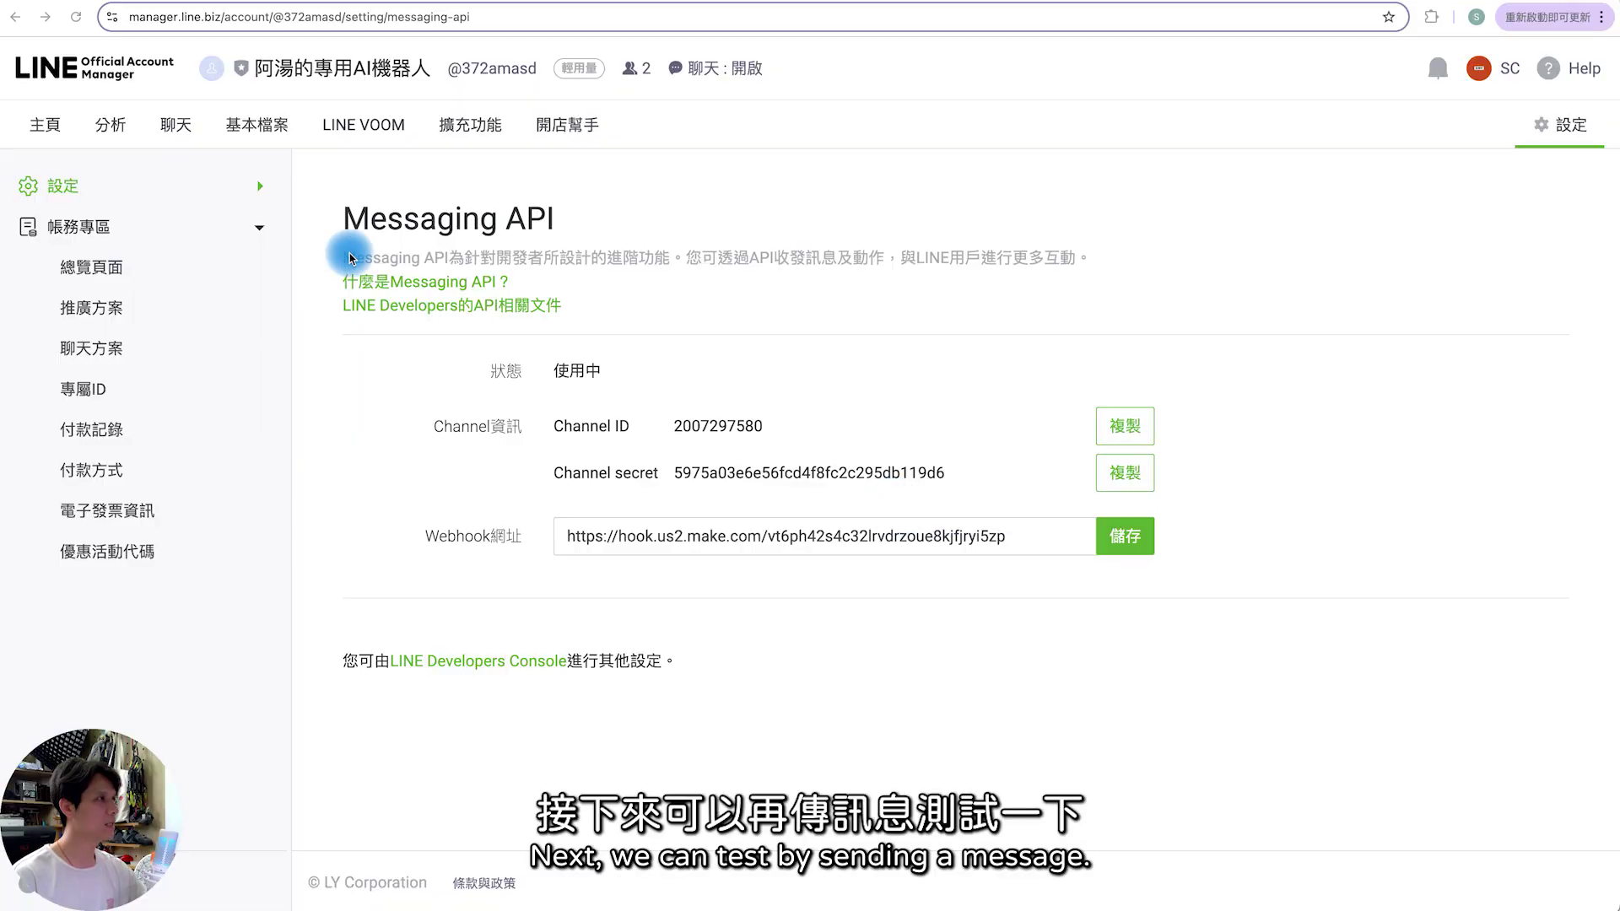
- Switch to the Make scenario, save the Webhooks module with LINEwebhook and run the scenario once
key(super+Tab)
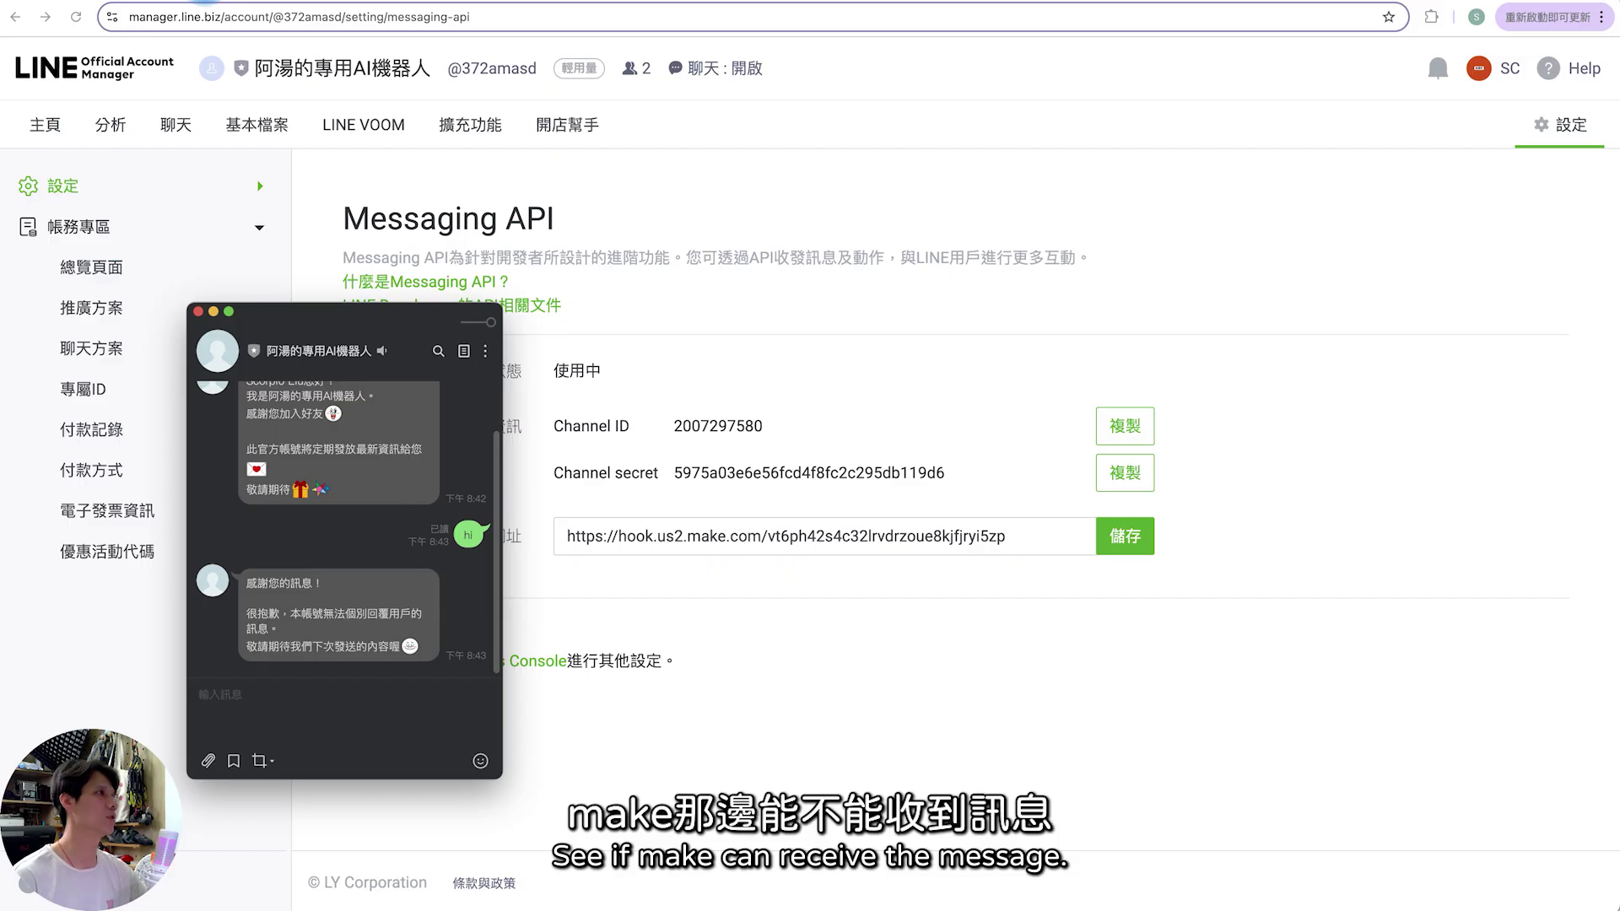
click(636, 298)
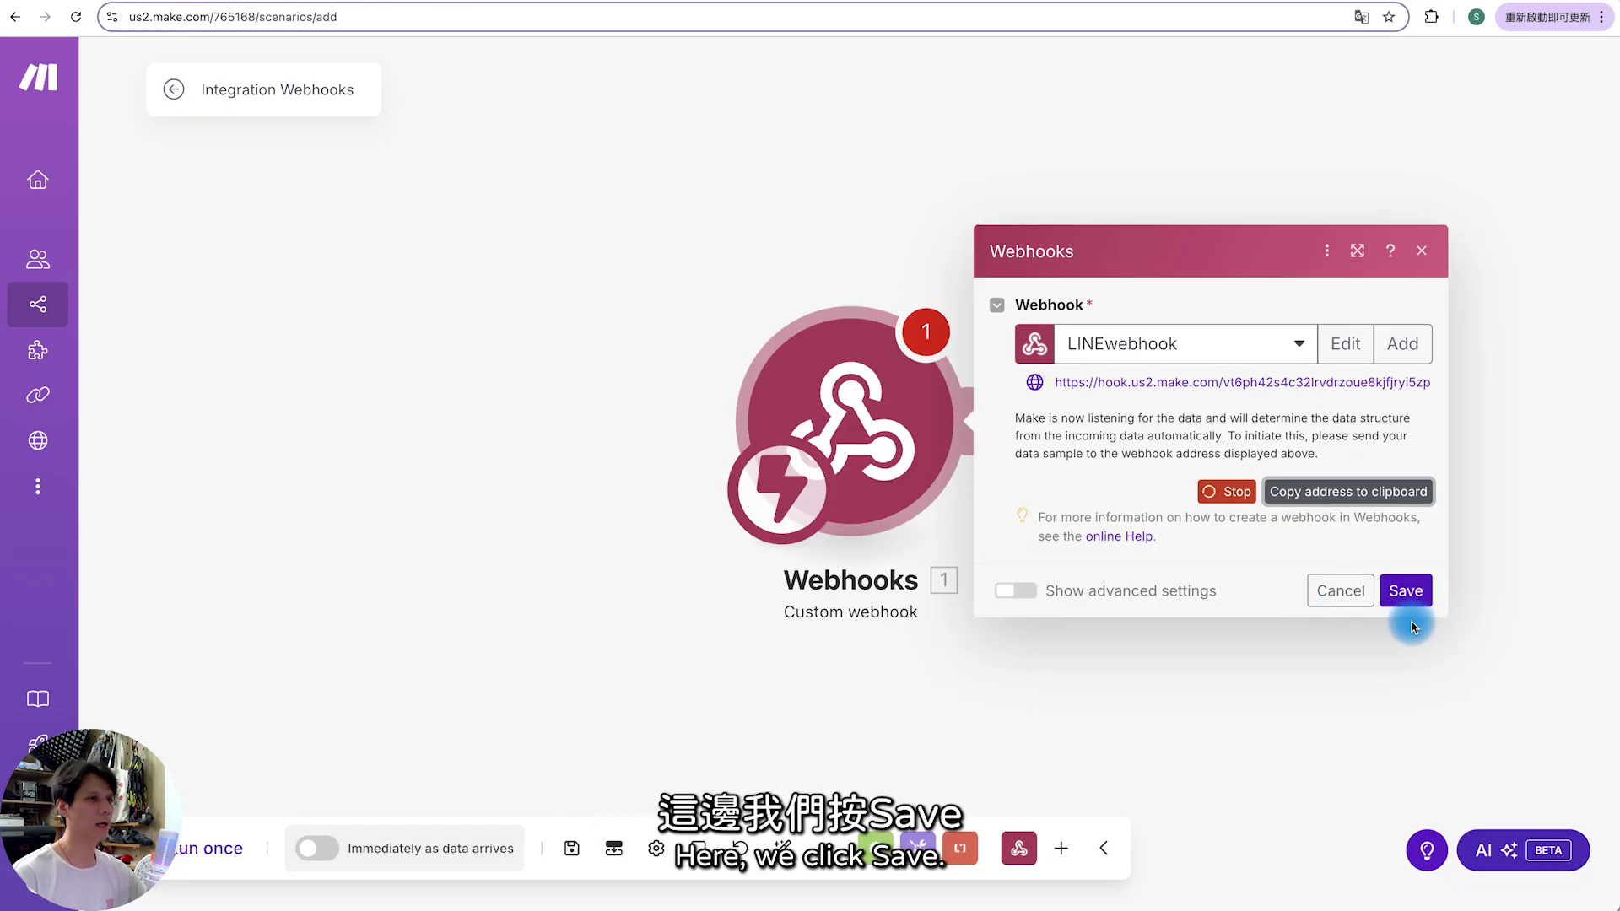
click(1404, 592)
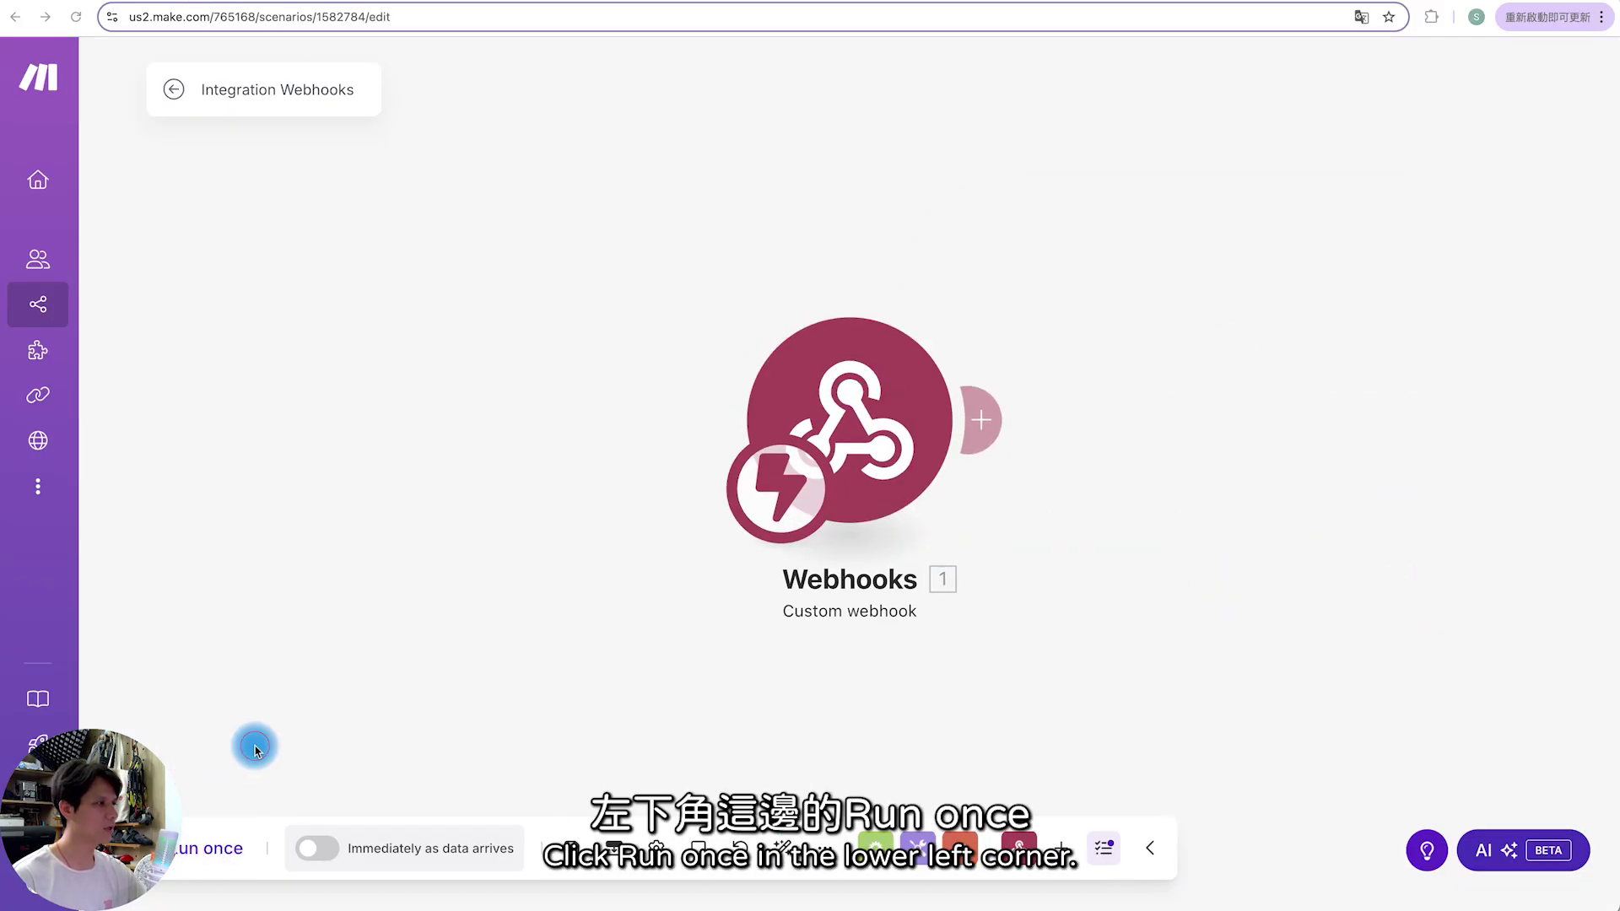
click(205, 852)
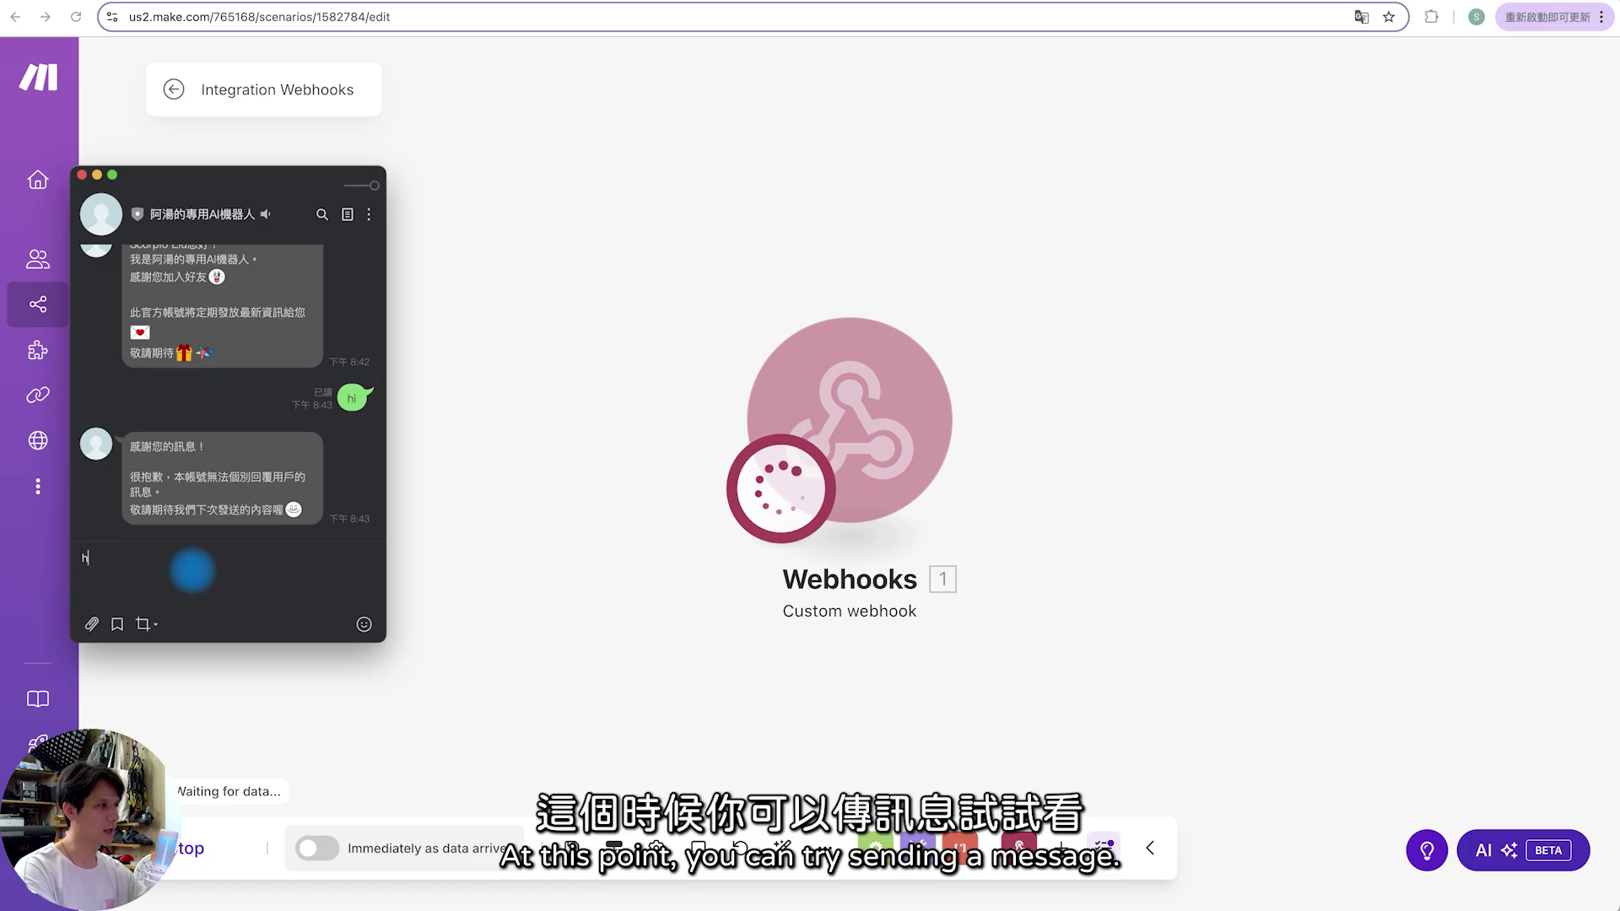
- Send the test message "hi" twice to the official account in the LINE chat while the webhook is listening
text(i)
key(Return)
text(hi)
key(Return)
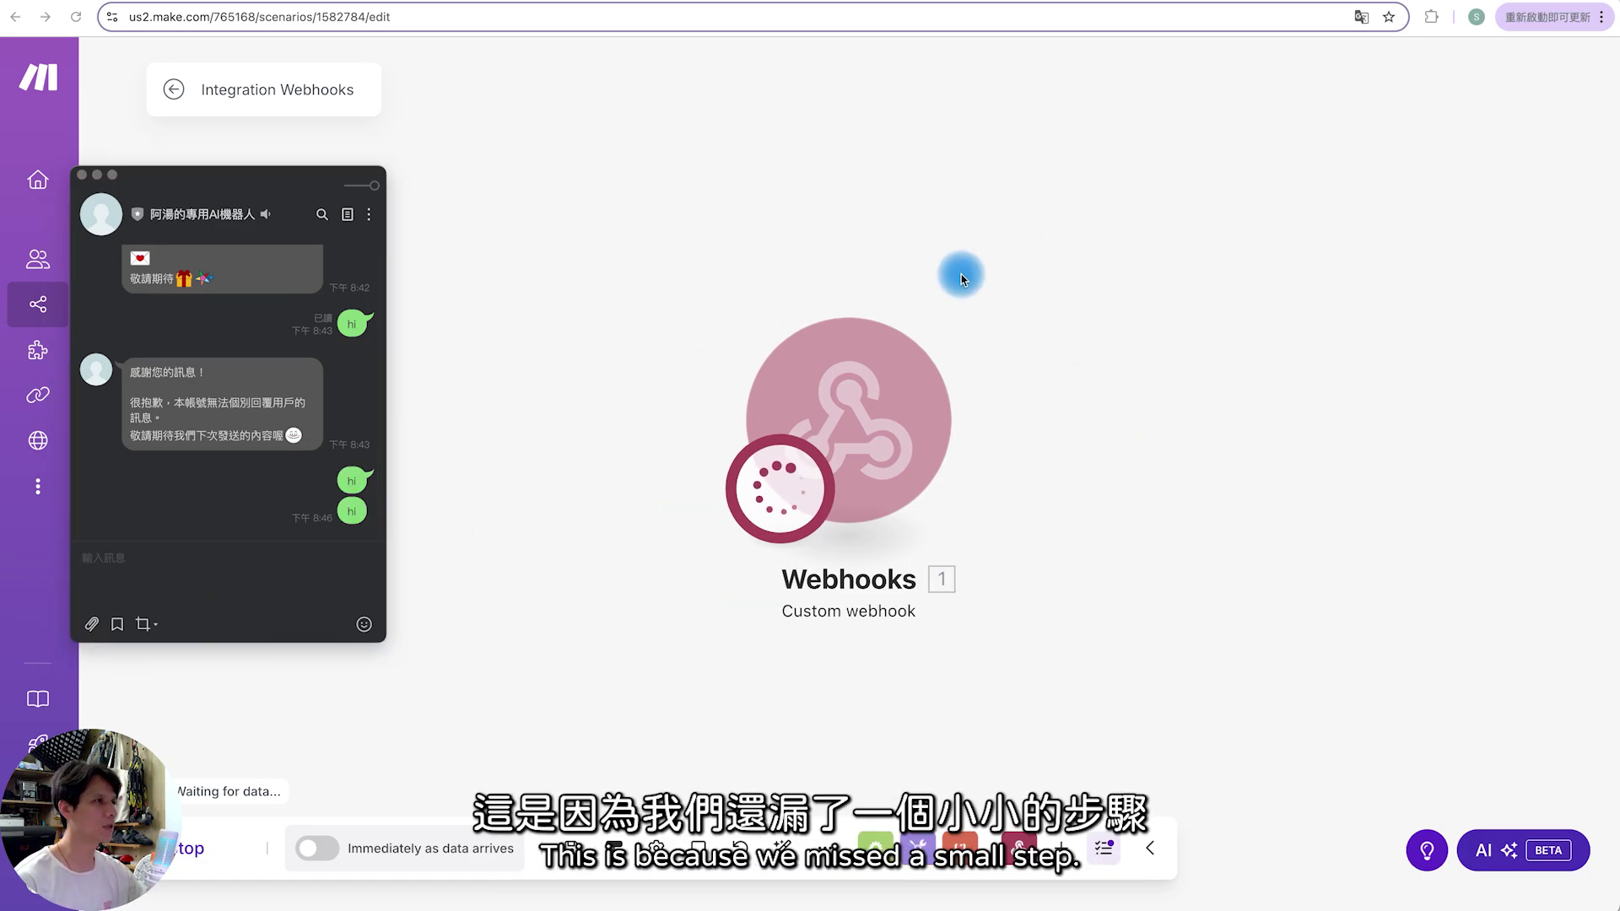
- Switch to the LINE Developers console, open the Messaging API settings of the channel under AIxLINE and turn on Use webhook
drag(274, 176, 149, 108)
click(23, 415)
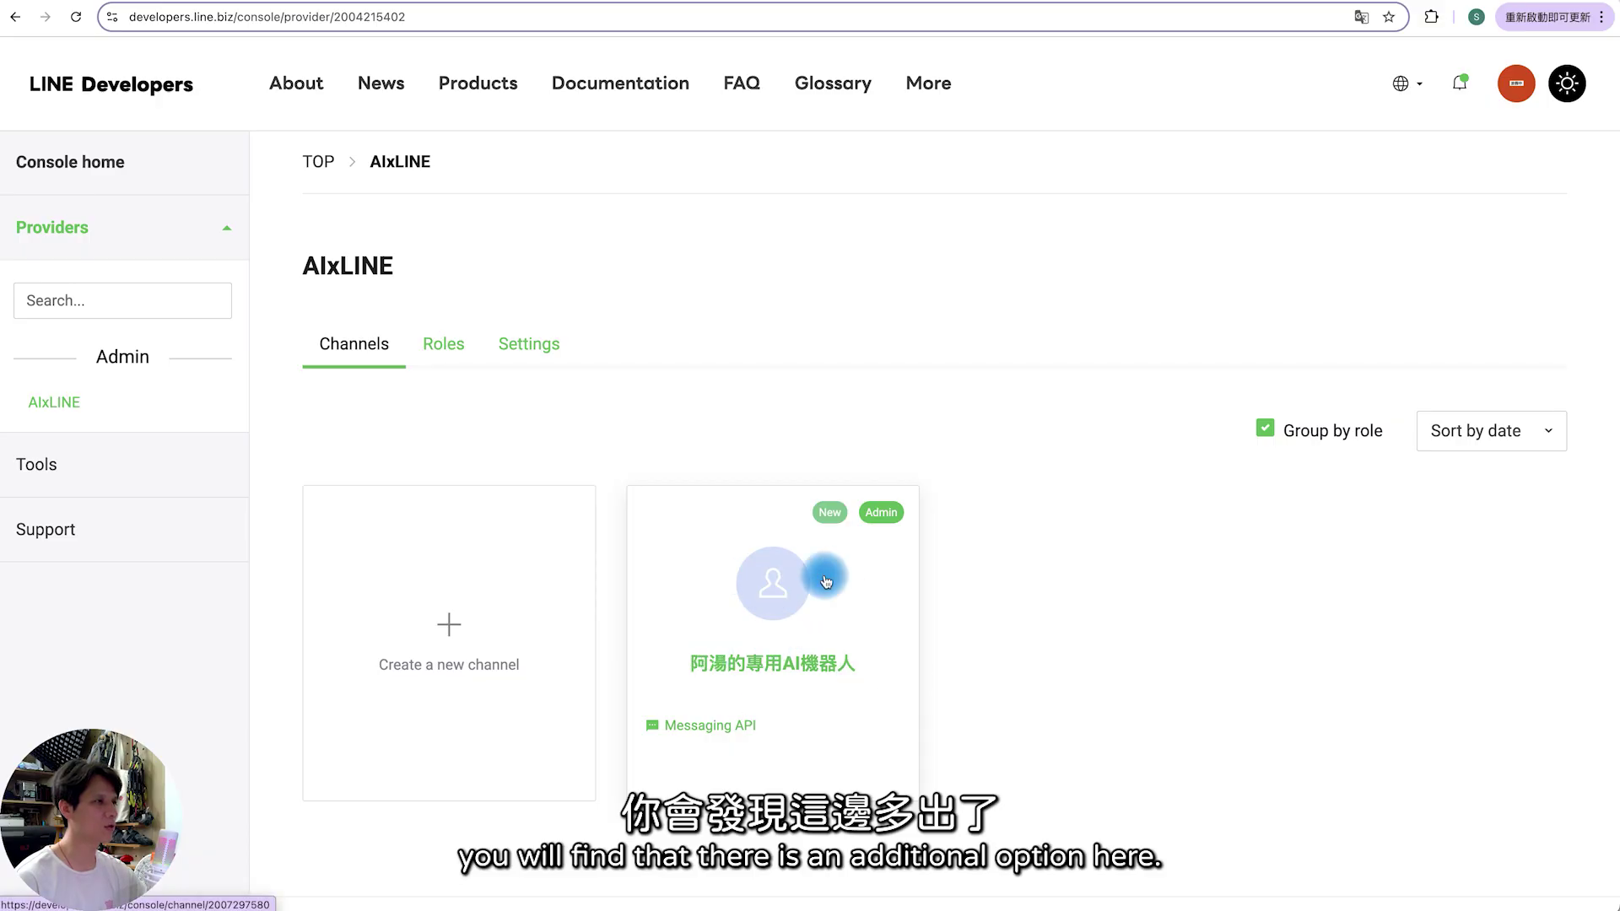
click(784, 593)
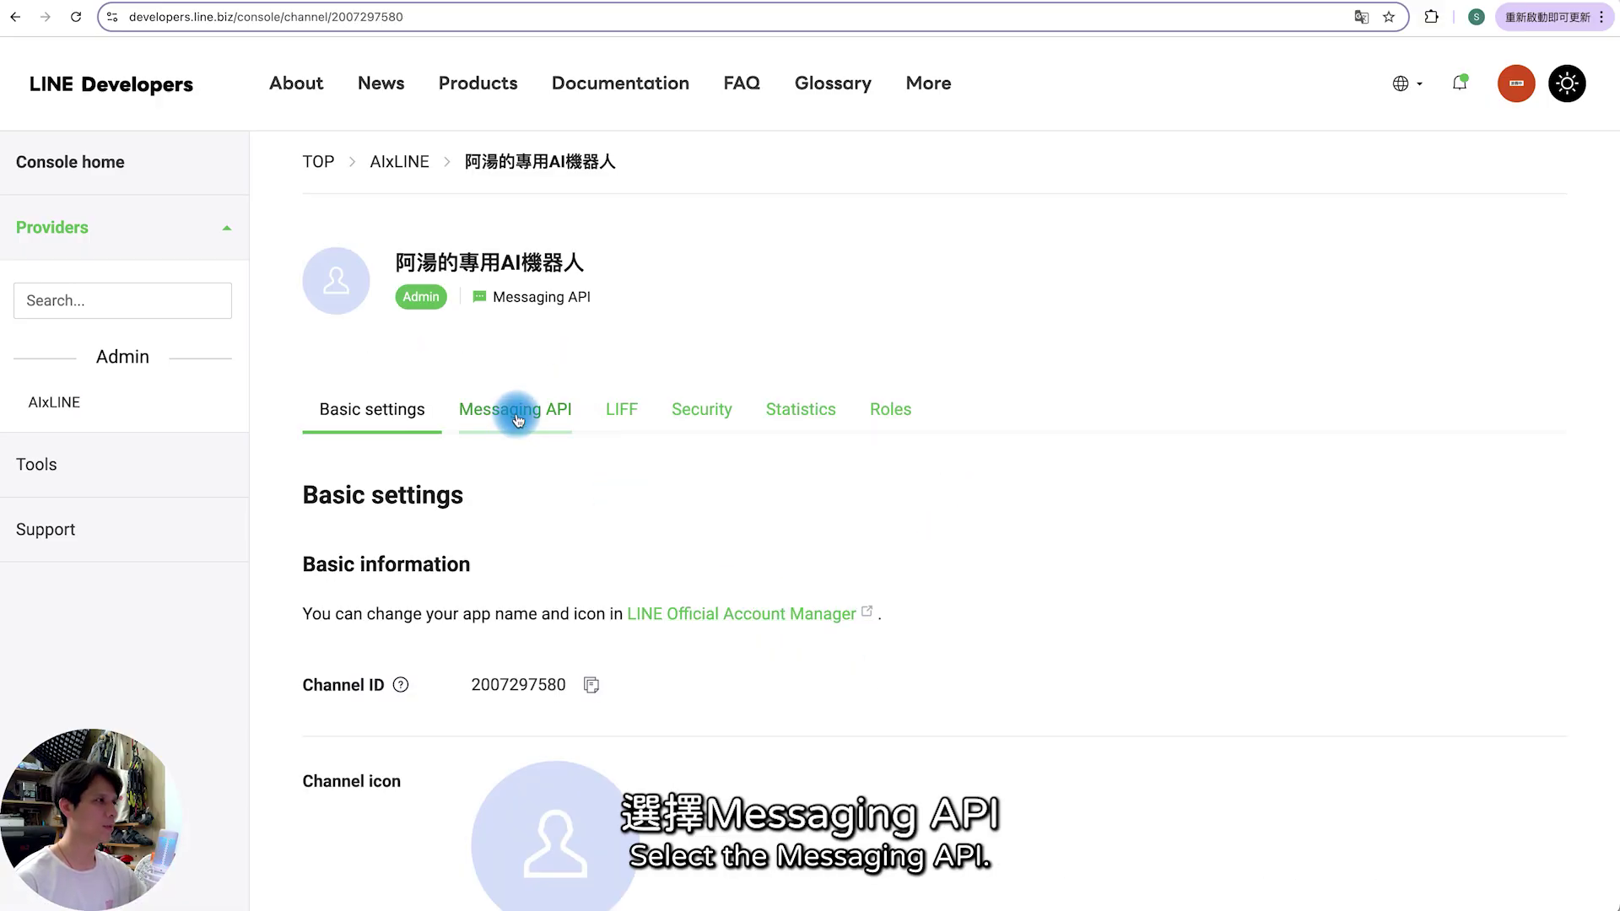
click(517, 413)
scroll(770, 687, down, 6)
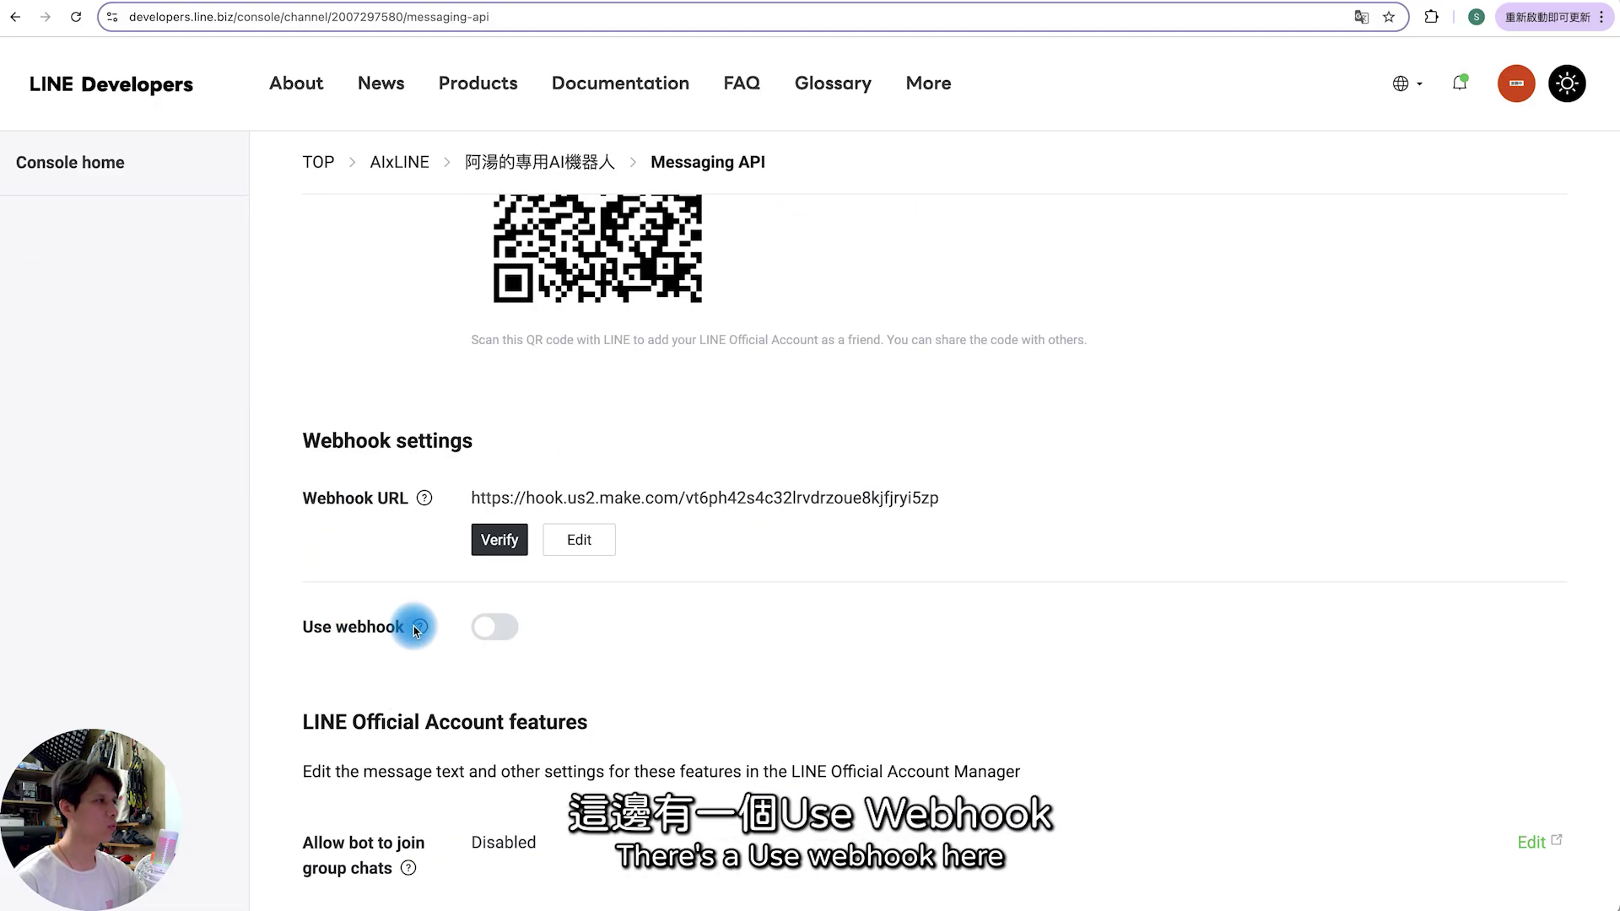
click(496, 626)
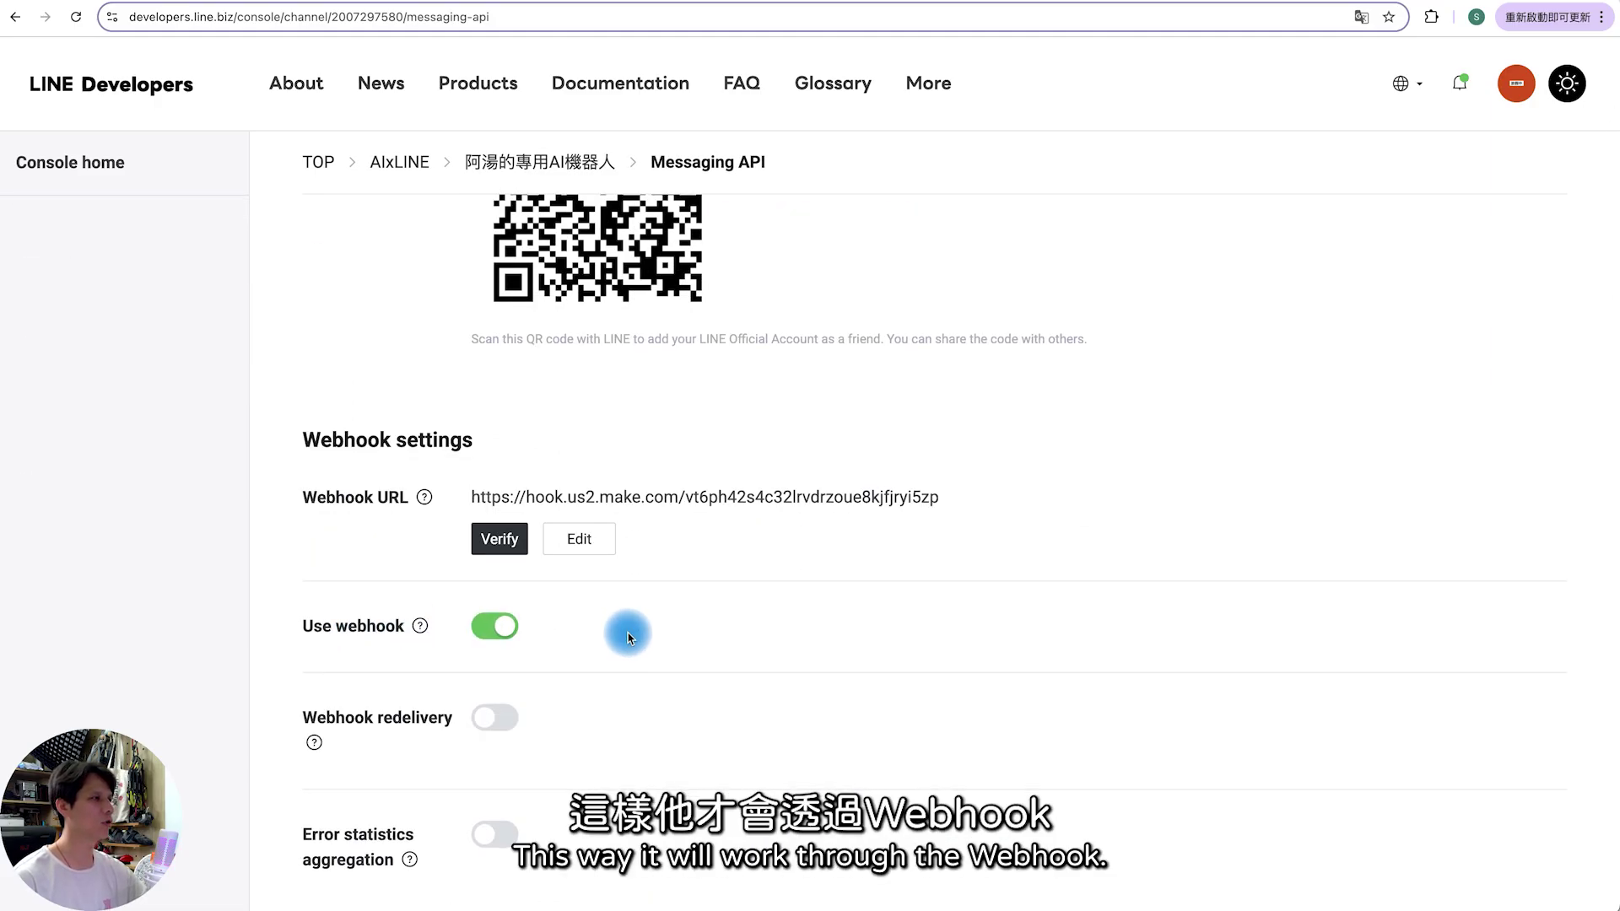
- Enable Webhook redelivery for the channel, acknowledging the caution points
scroll(620, 634, down, 1)
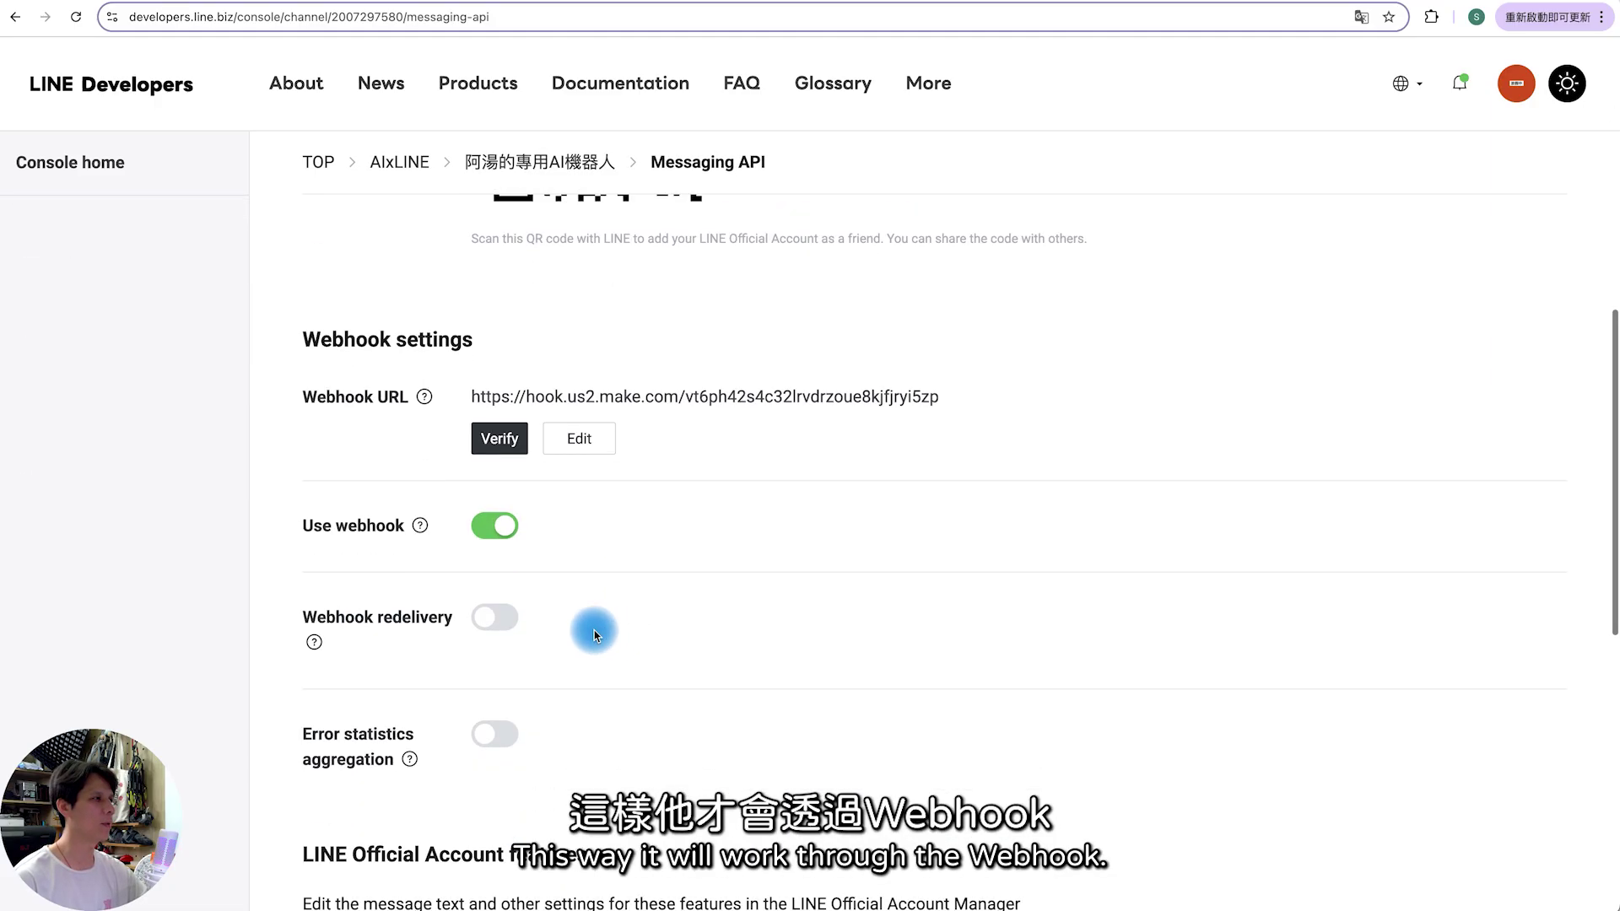
click(503, 618)
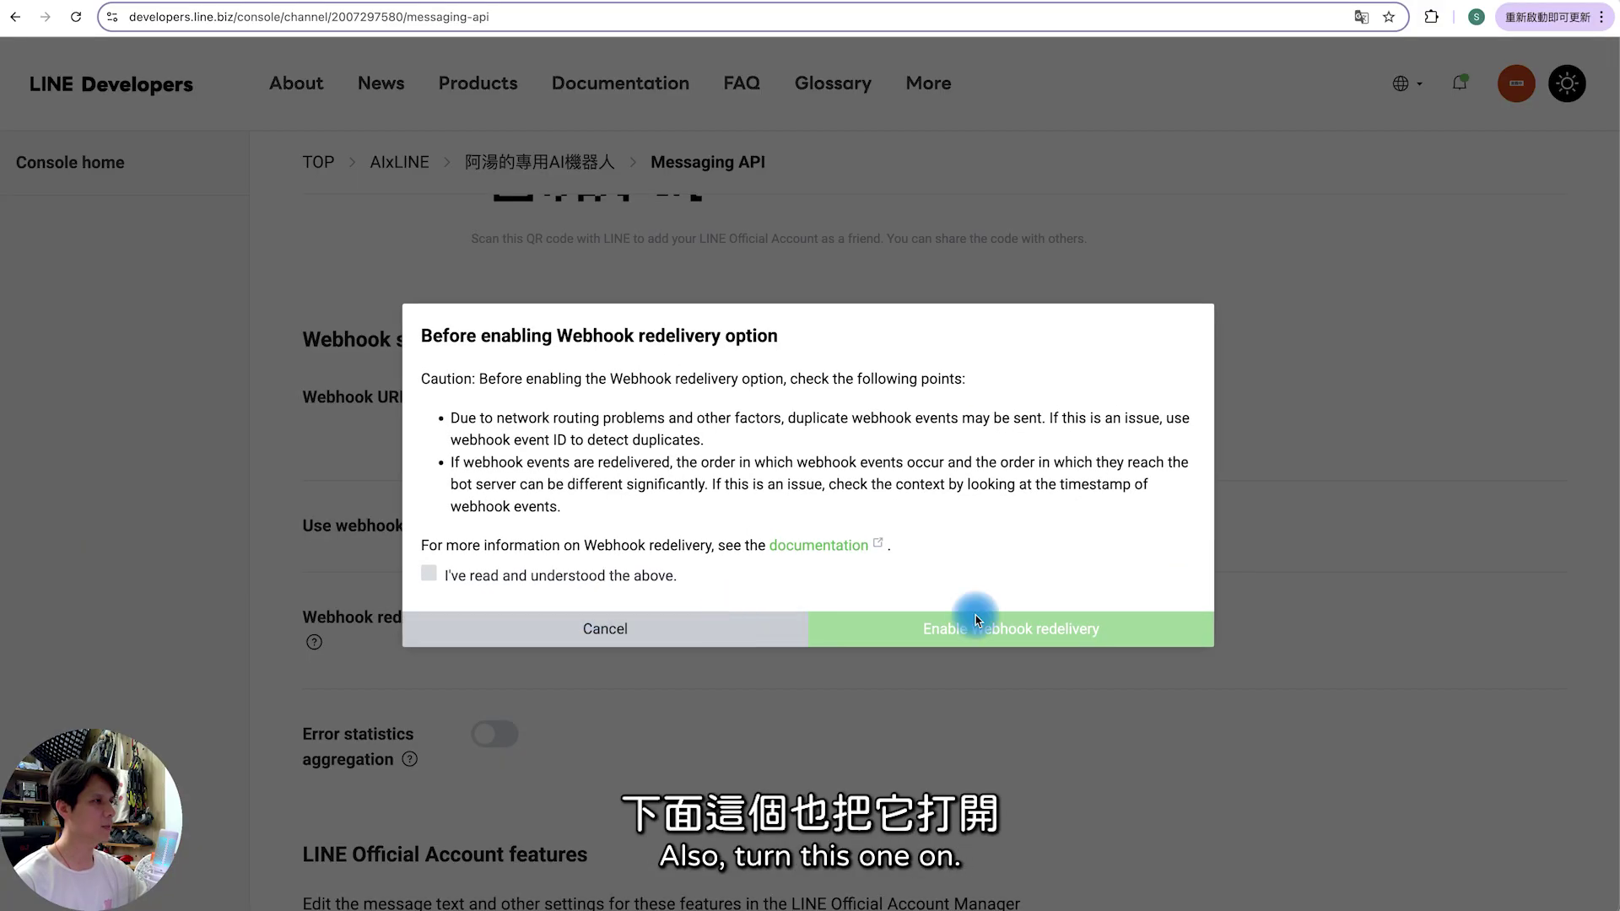
click(429, 578)
click(852, 625)
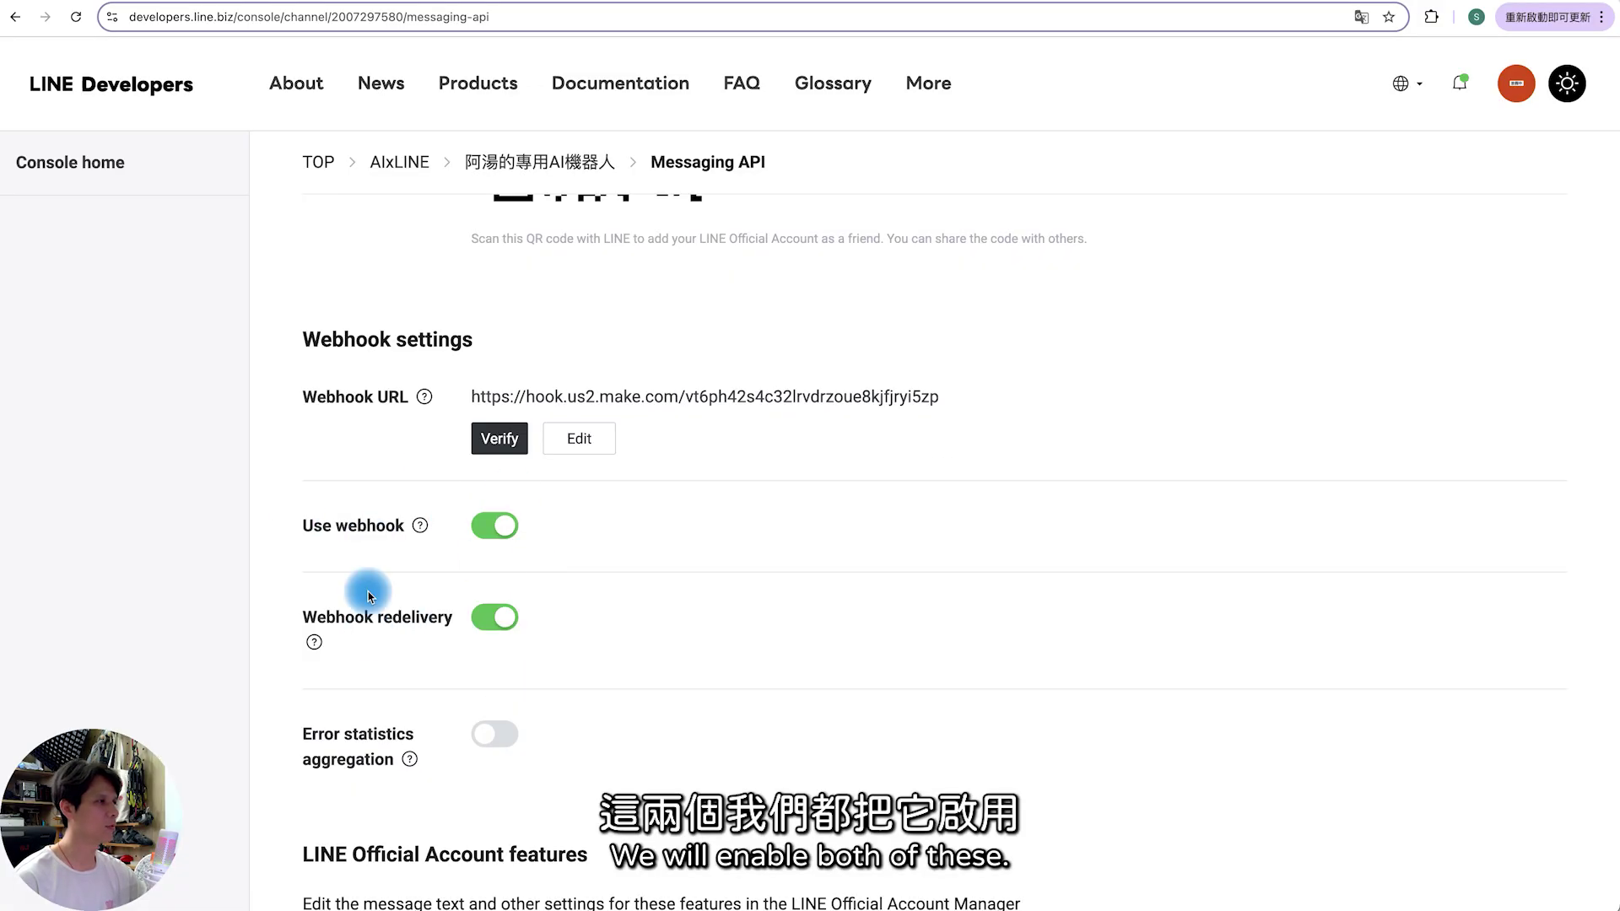
scroll(830, 597, down, 2)
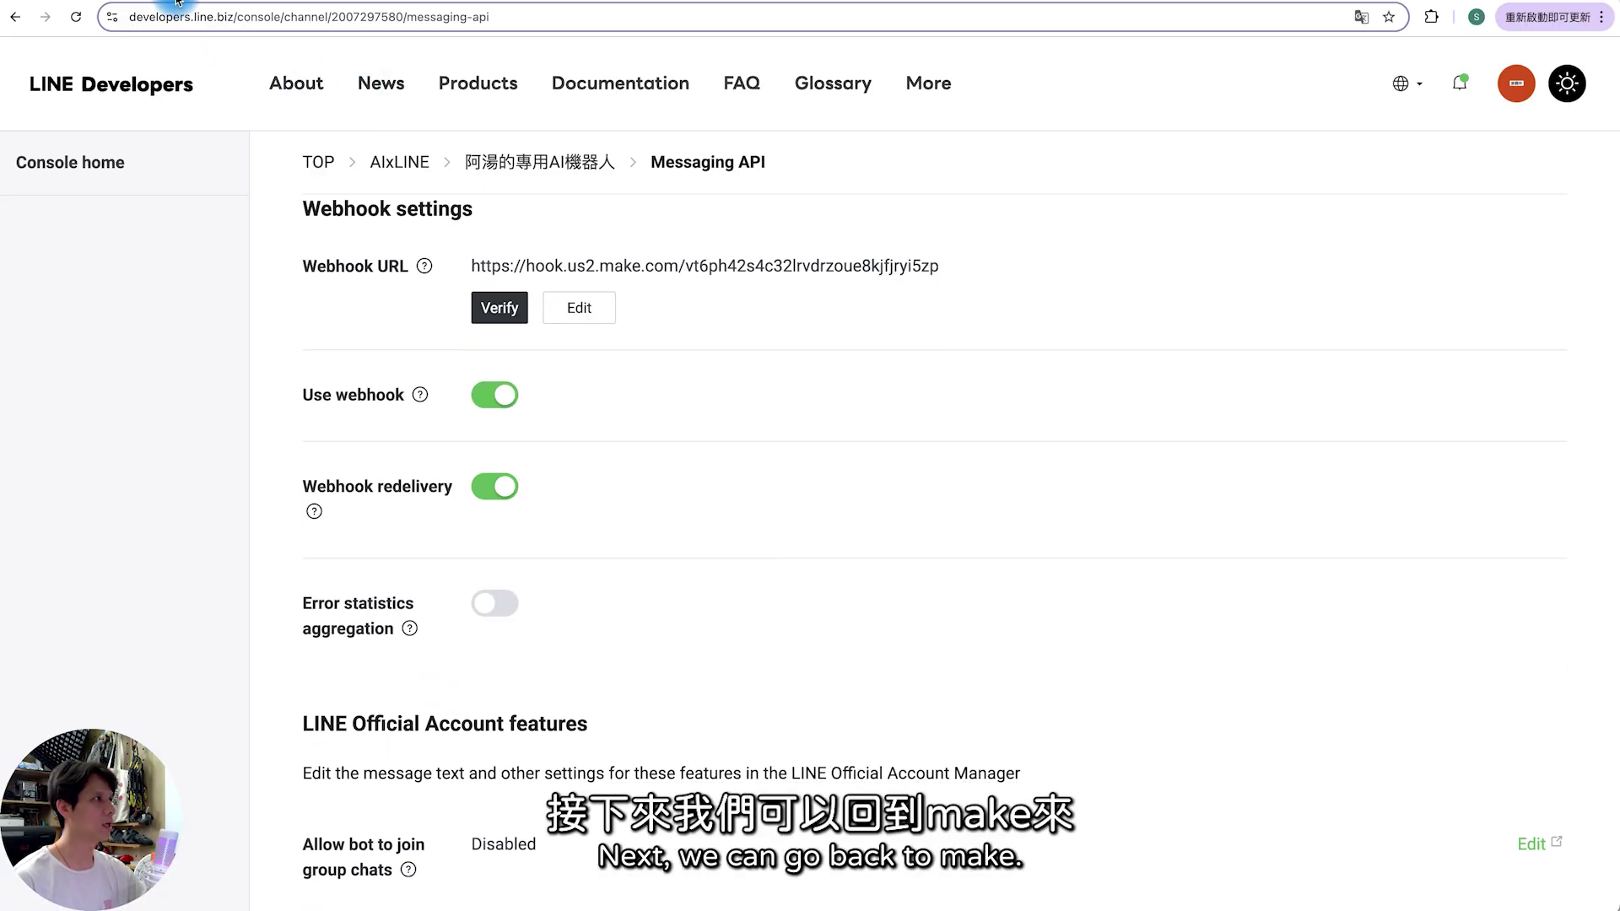
- Switch back to the Make scenario, stop the waiting run and run the scenario once again
click(173, 3)
click(192, 848)
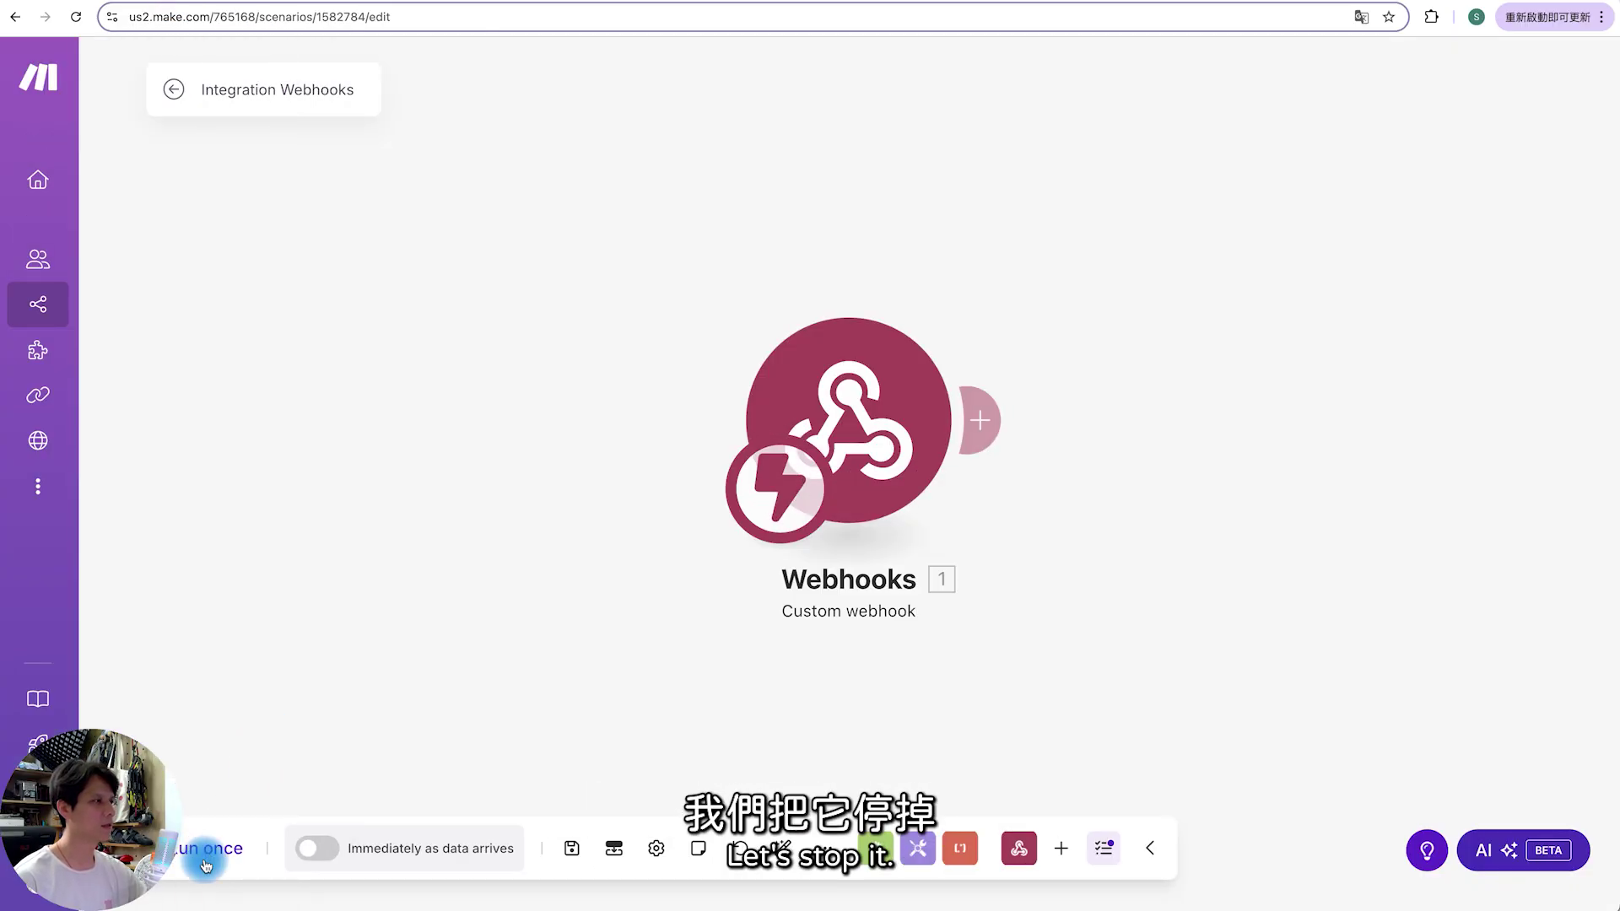
click(205, 850)
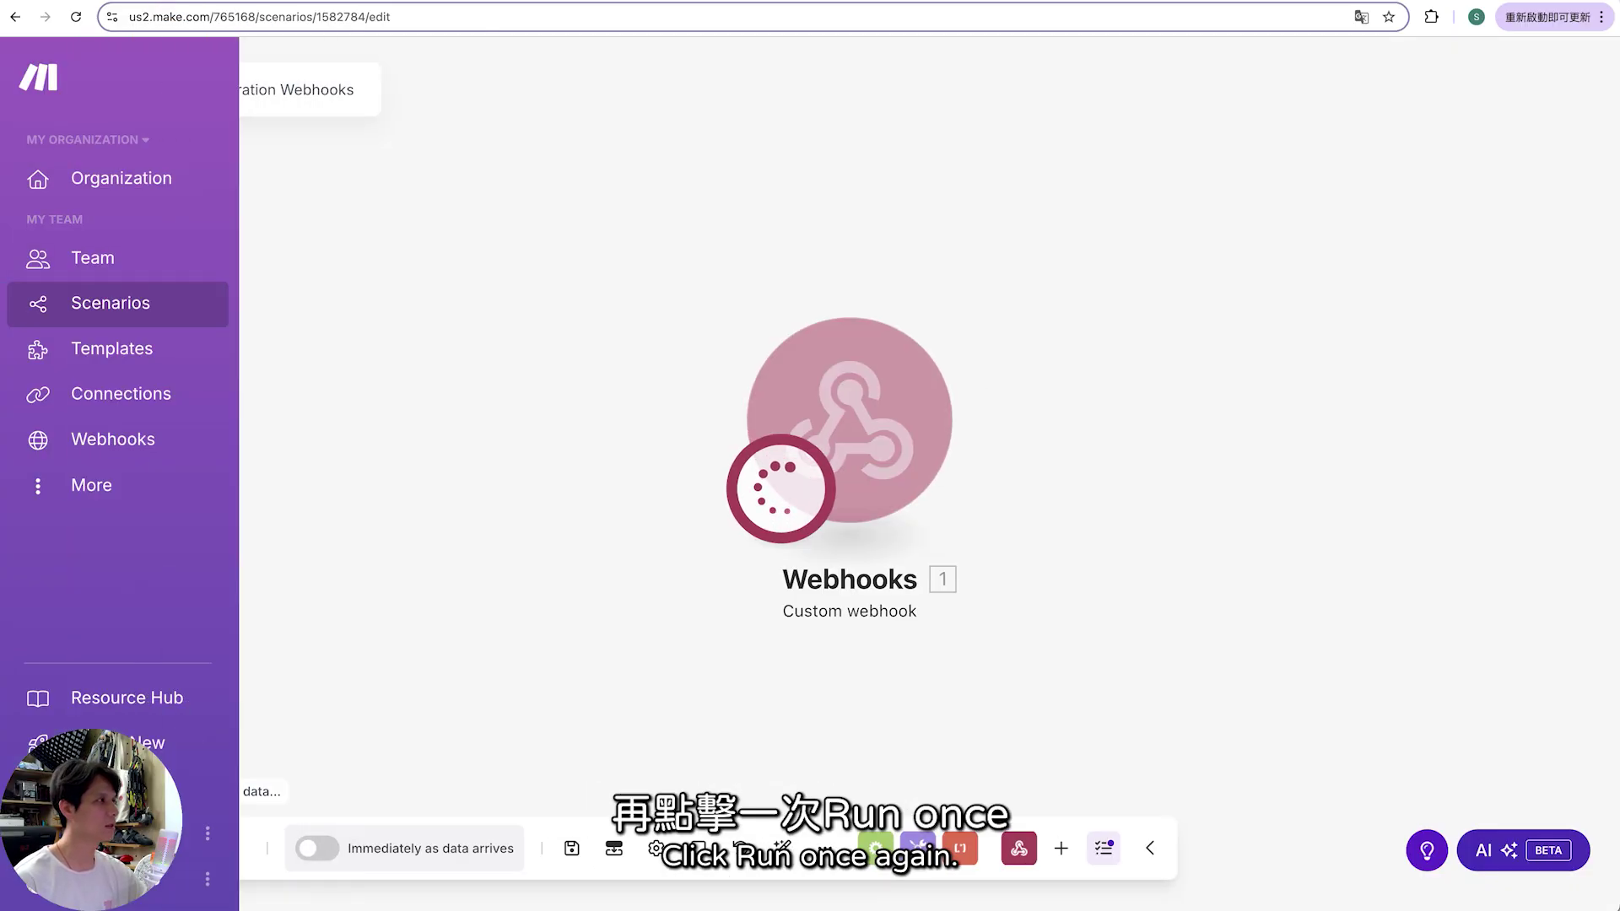
- Send the message "hi" to the official account in the LINE chat
key(super+Tab)
click(252, 595)
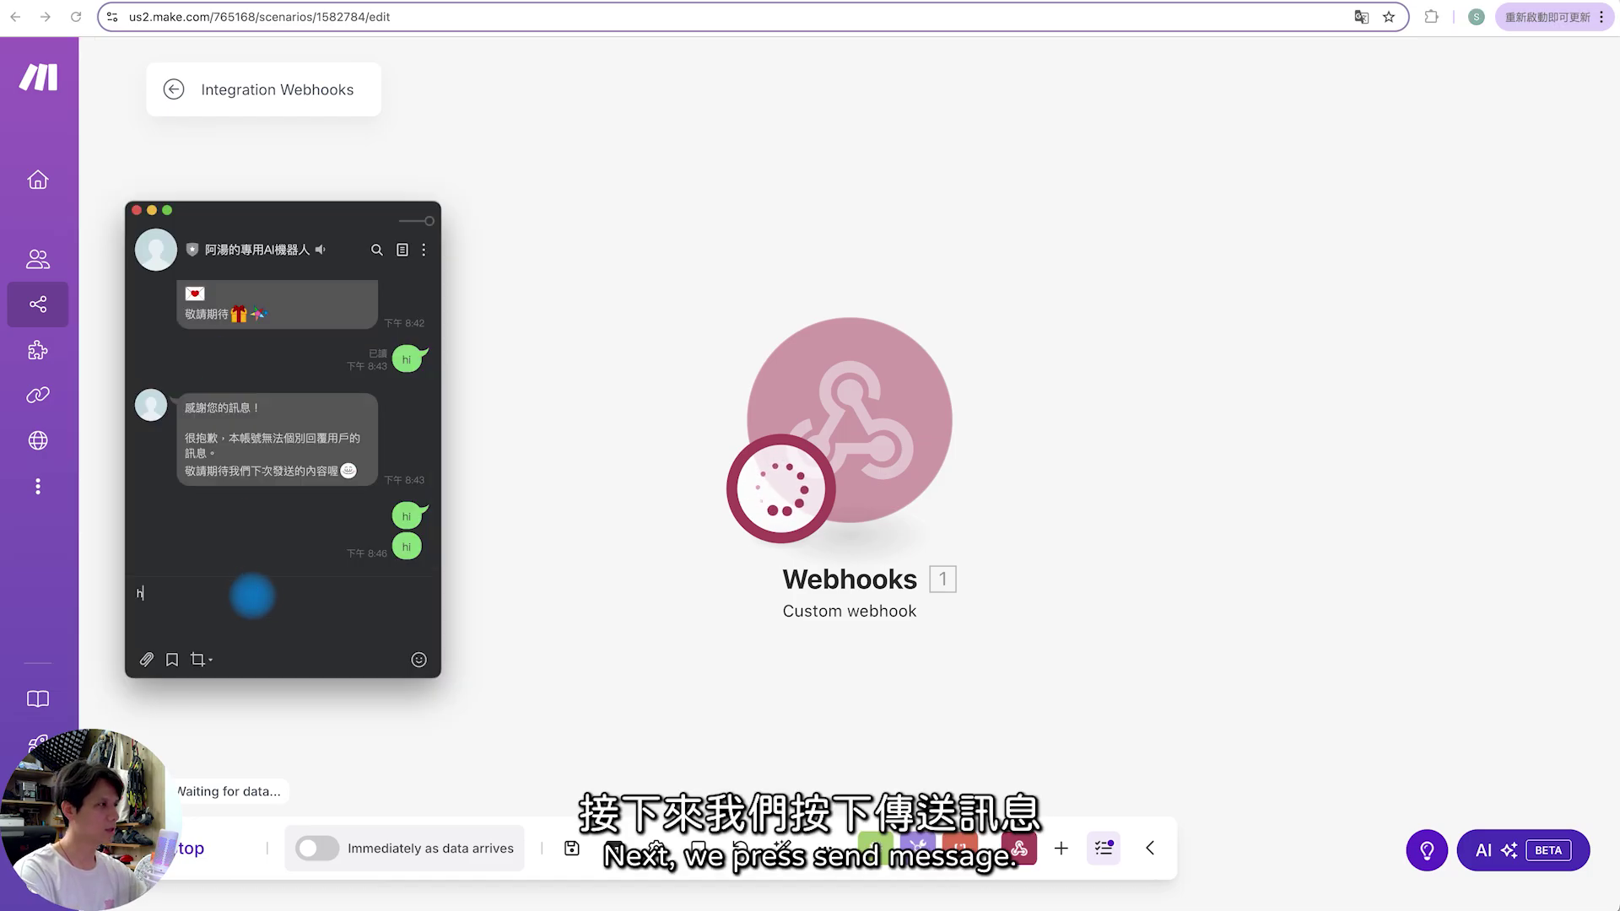
text(hi)
key(Return)
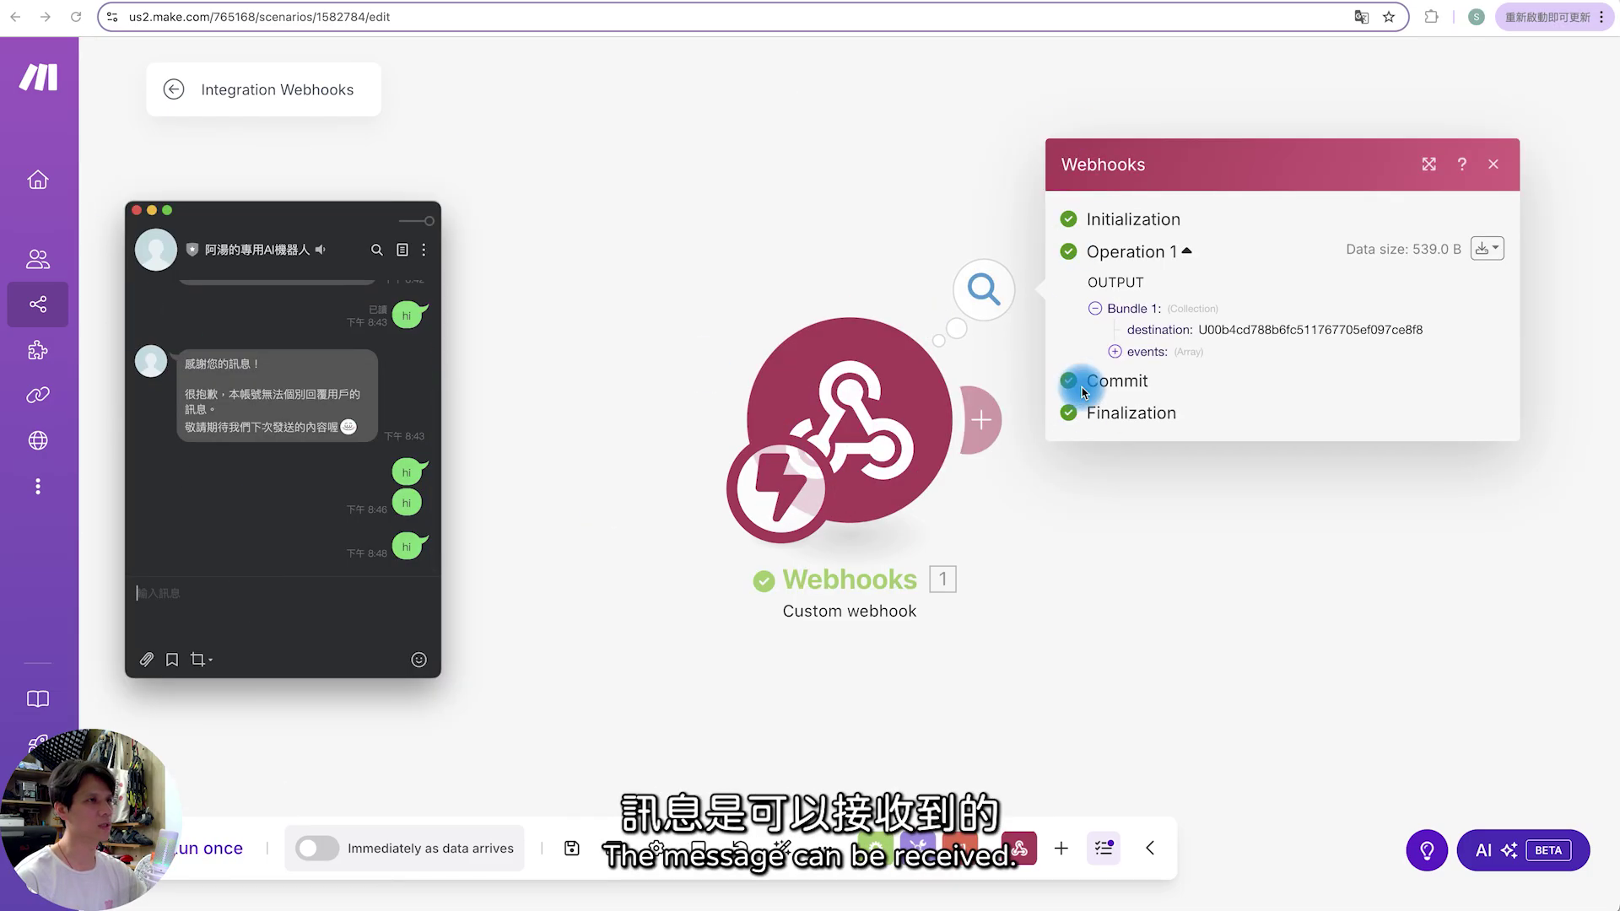
- Expand the events and message collections in the Webhooks output and examine the received text field
click(1115, 353)
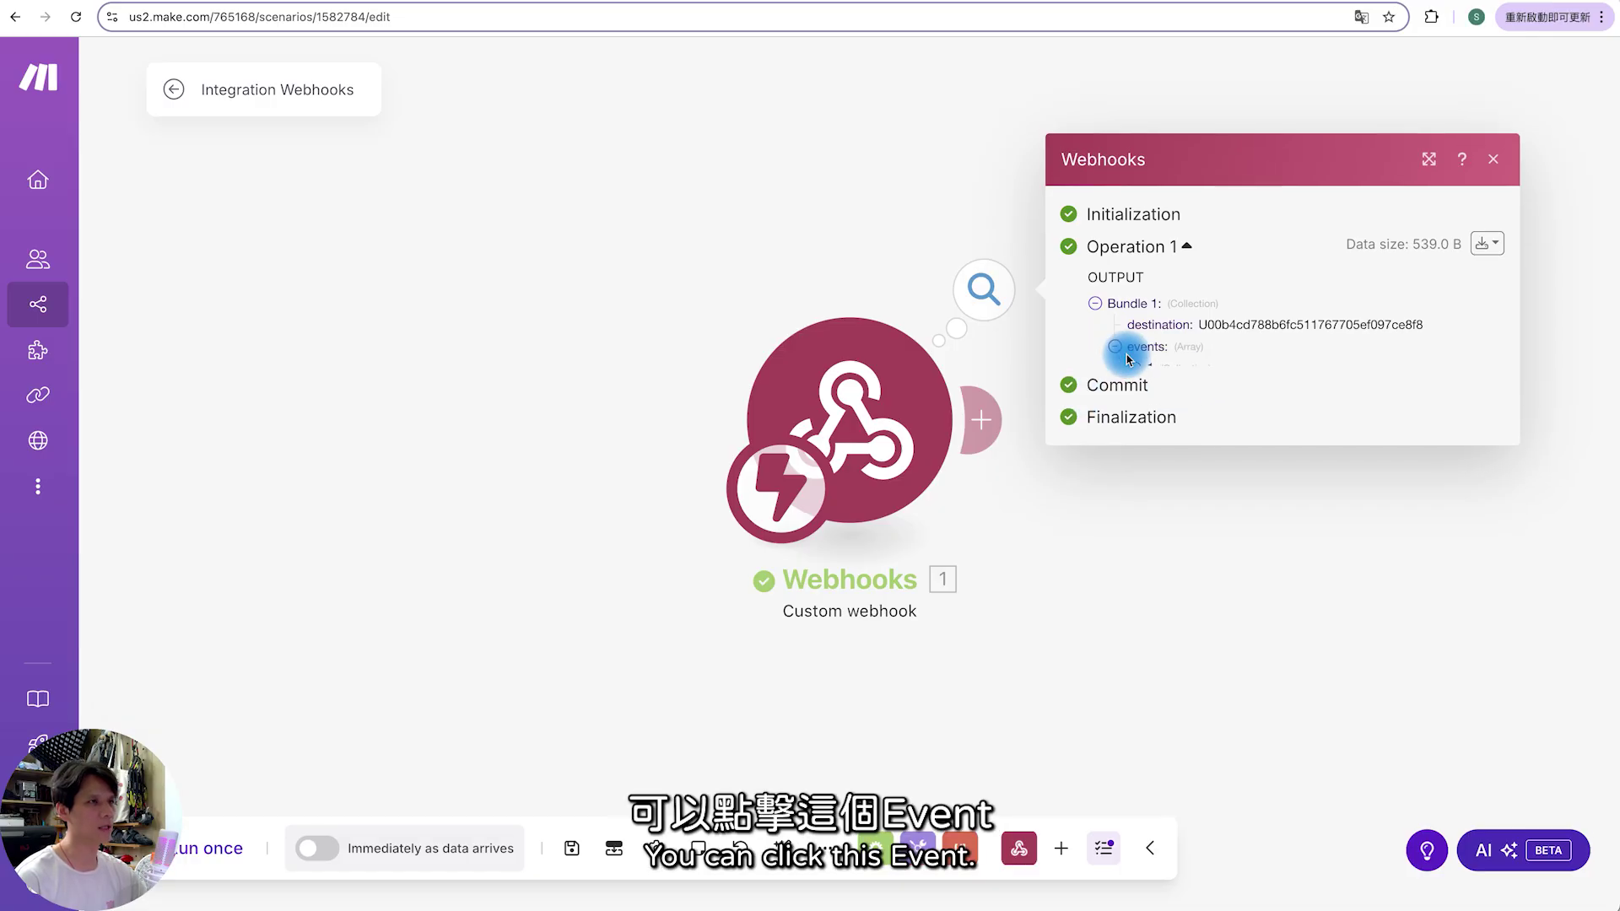
click(1117, 354)
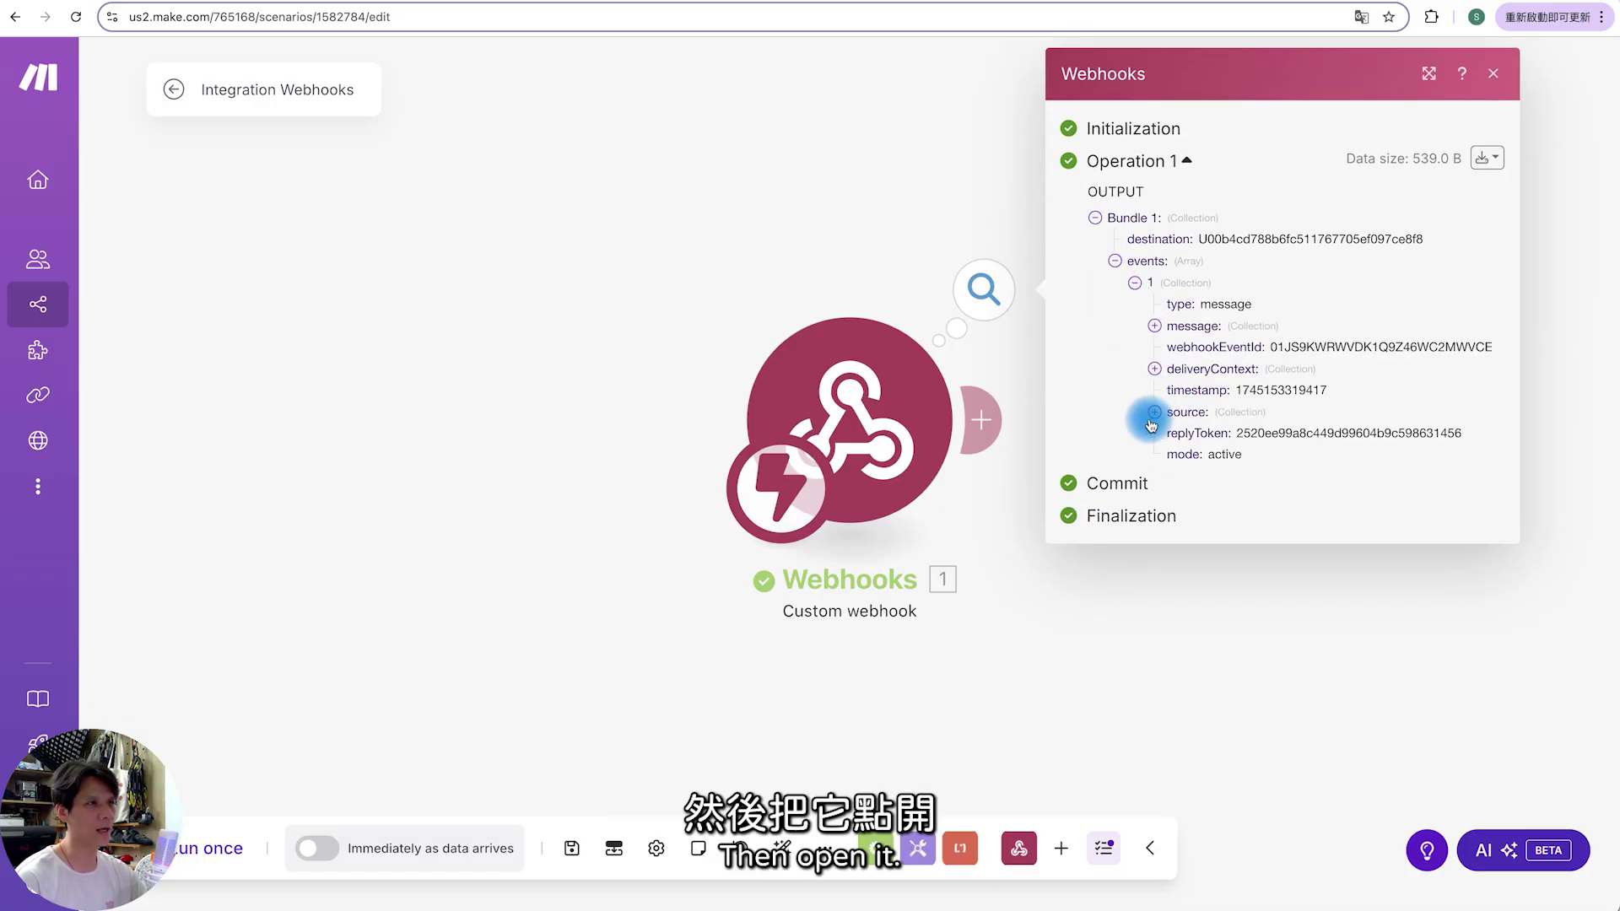
click(1154, 326)
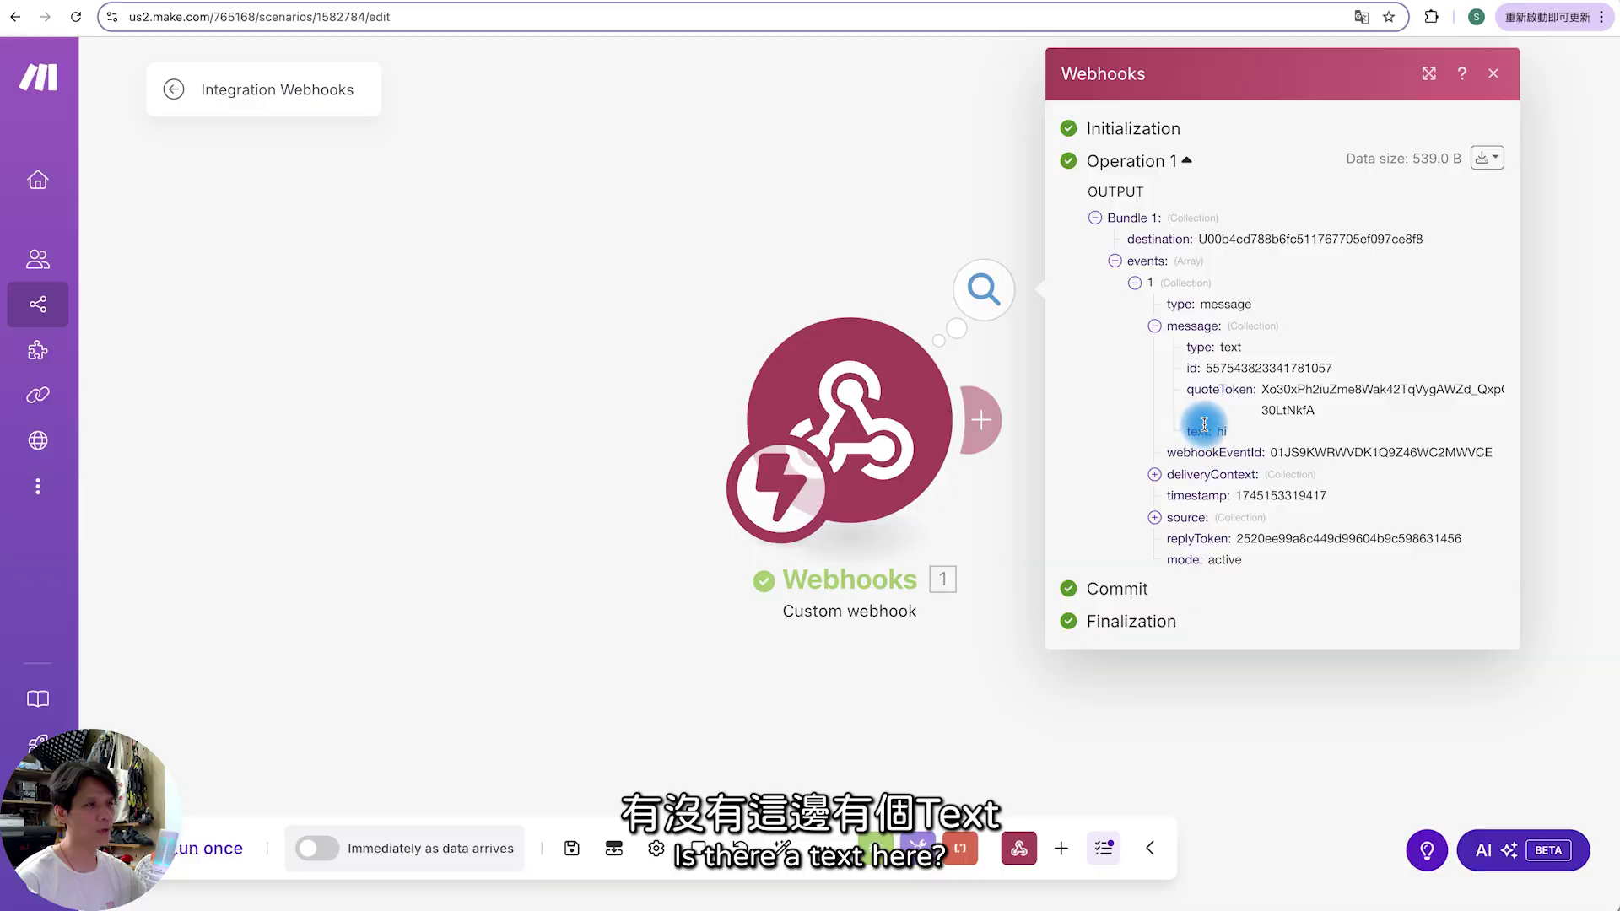
drag(1197, 428, 1227, 422)
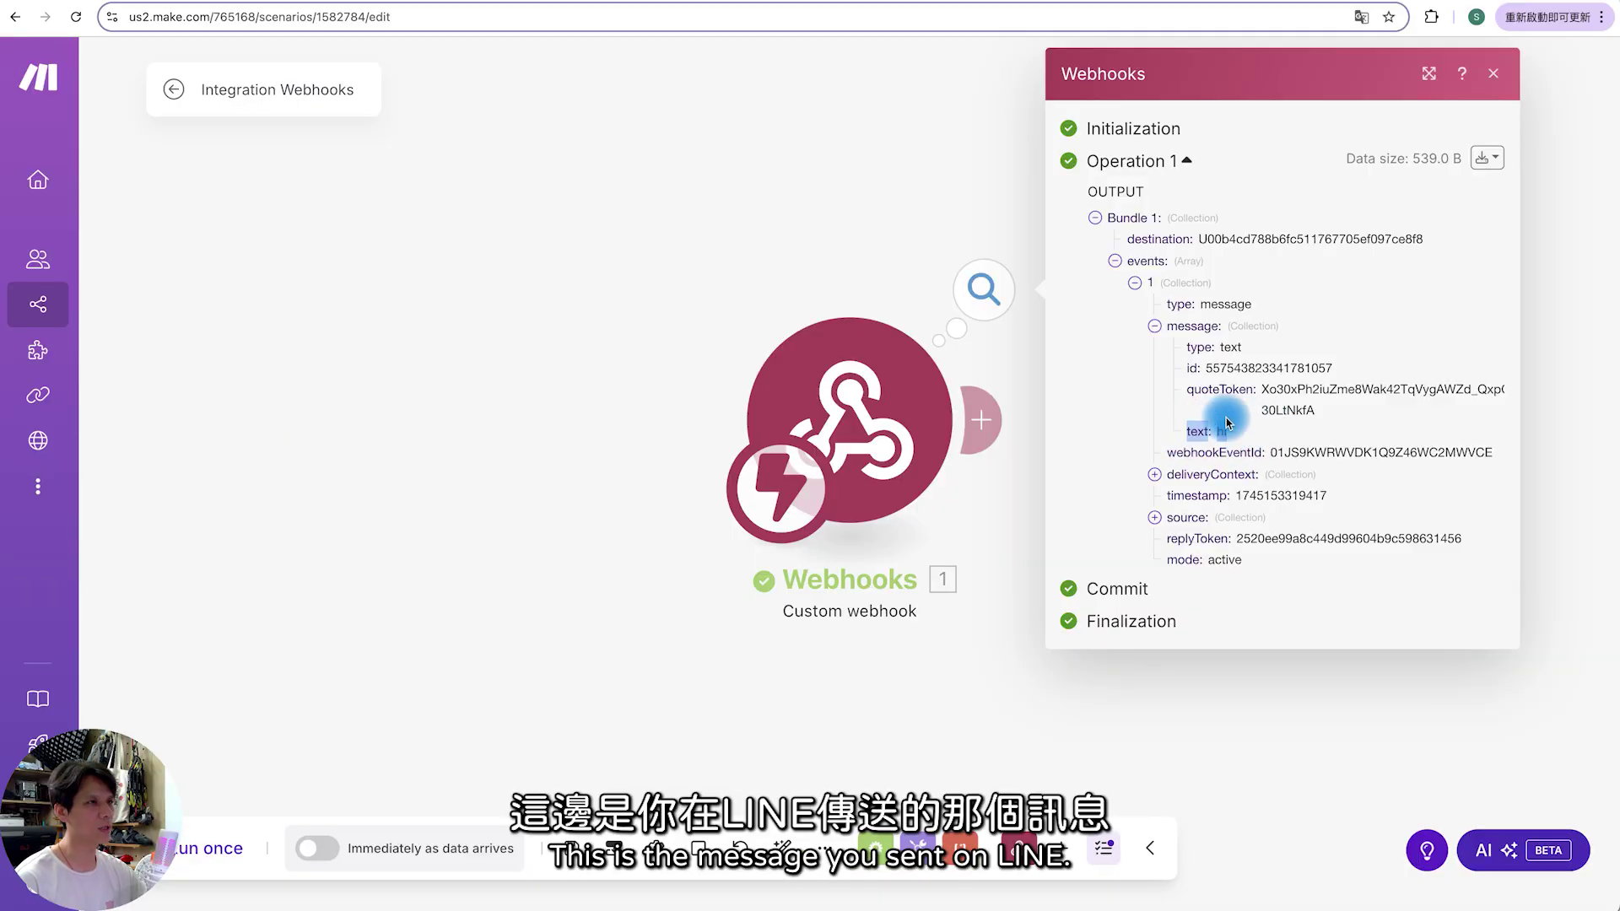
click(761, 276)
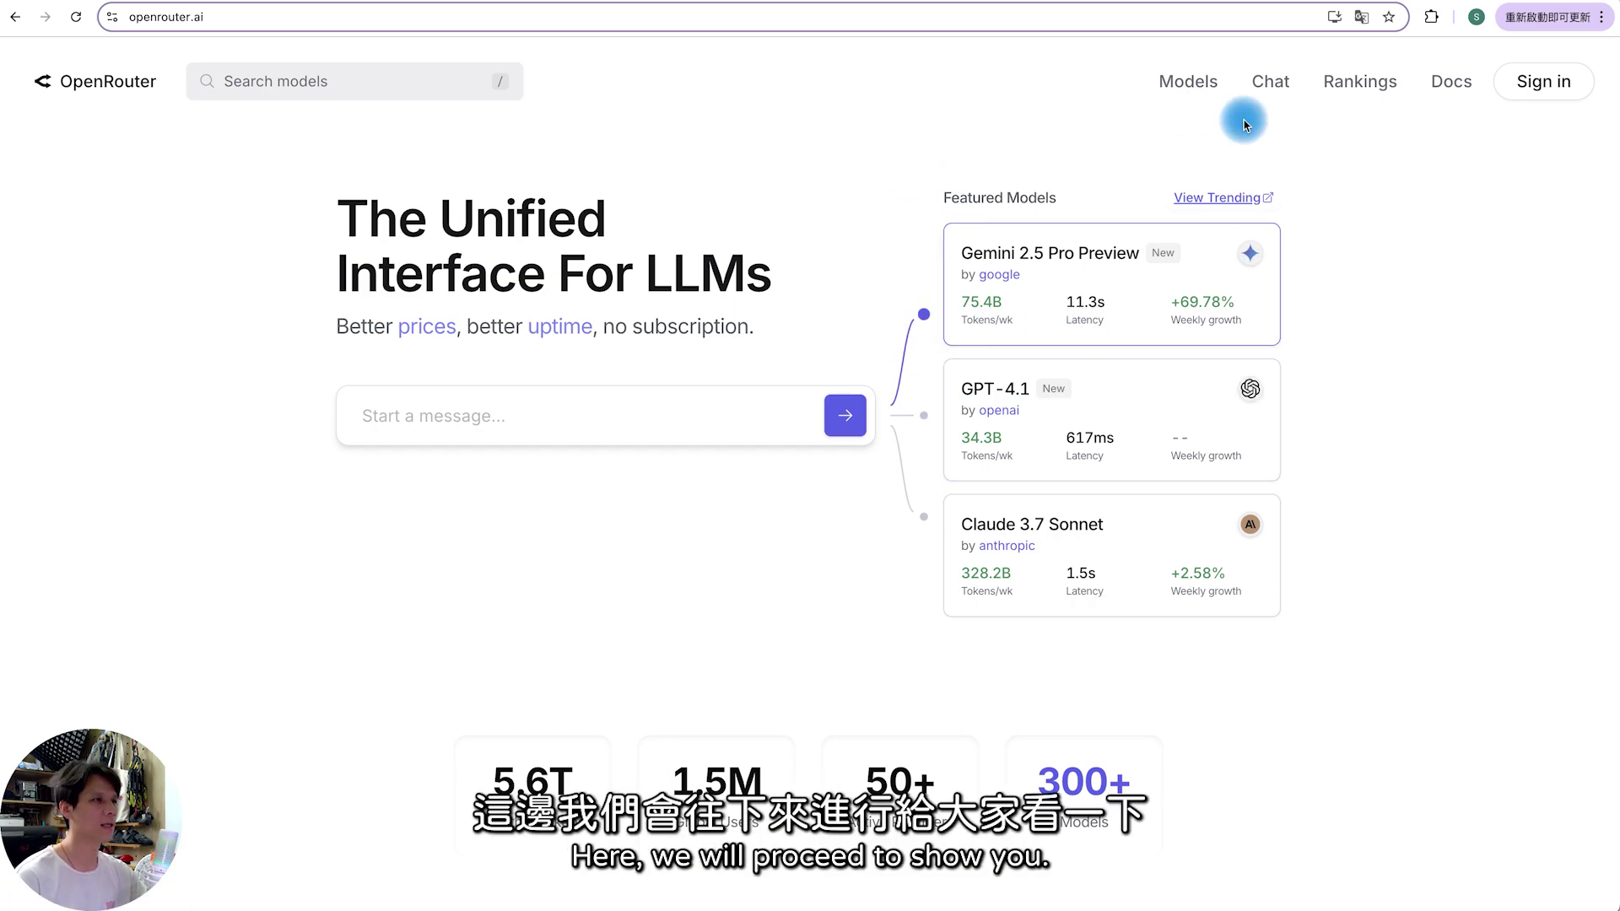
- Sign in to OpenRouter with a Google account and continue with the Terms of Service accepted
click(1542, 94)
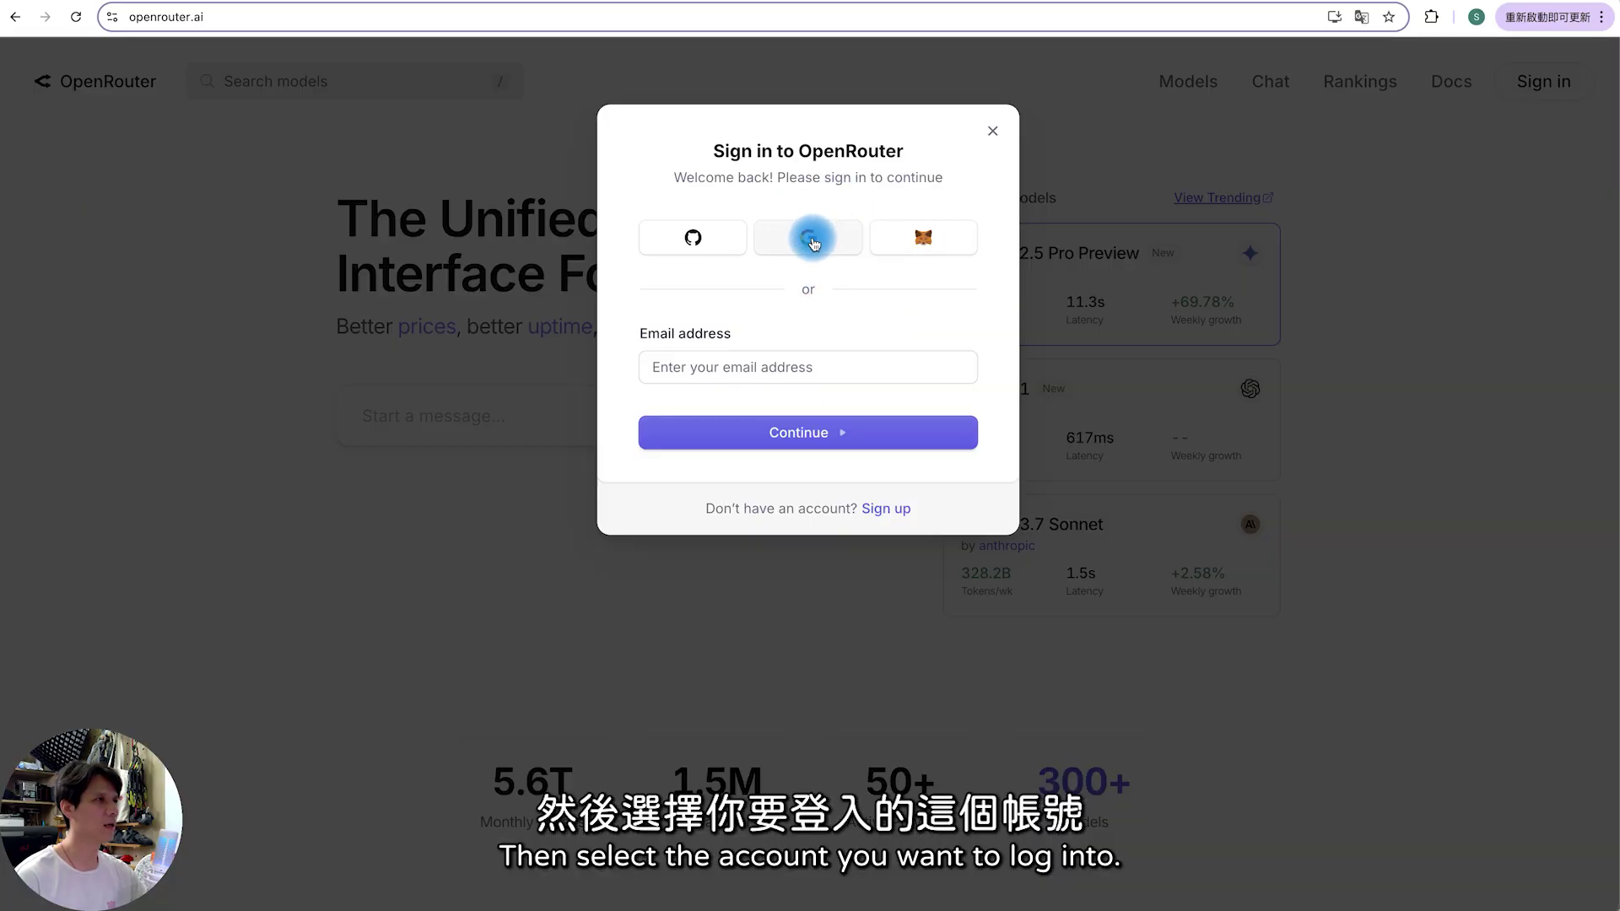
click(812, 244)
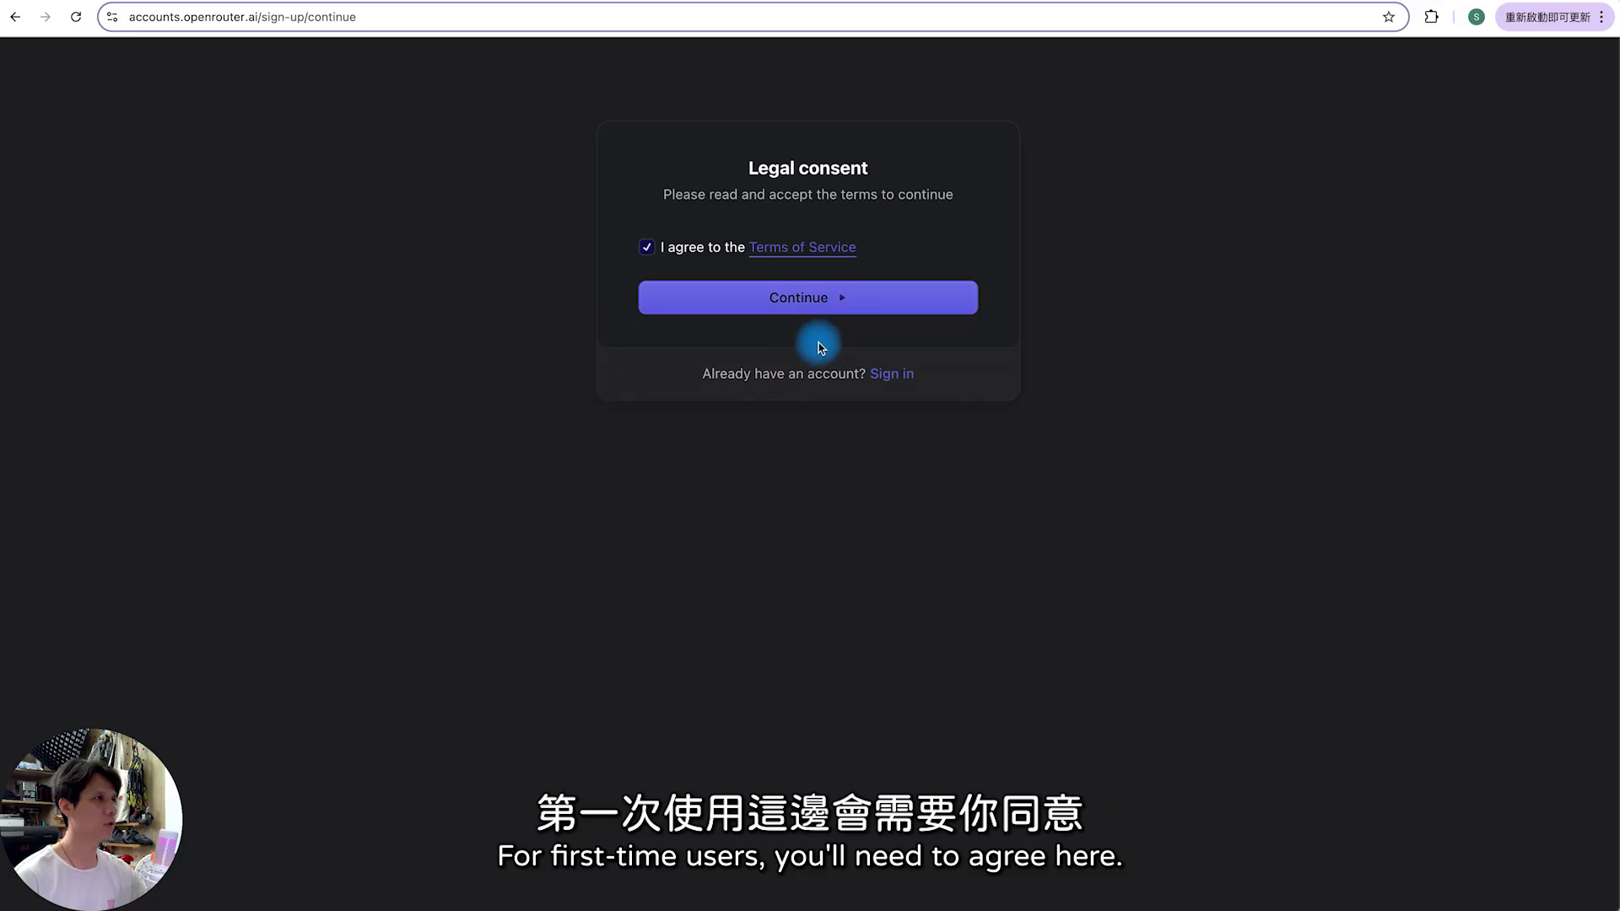
click(822, 298)
- Open the OpenRouter API keys page and create a key named LINExAI, leaving the credit limit blank
click(1567, 82)
click(1494, 174)
click(1514, 88)
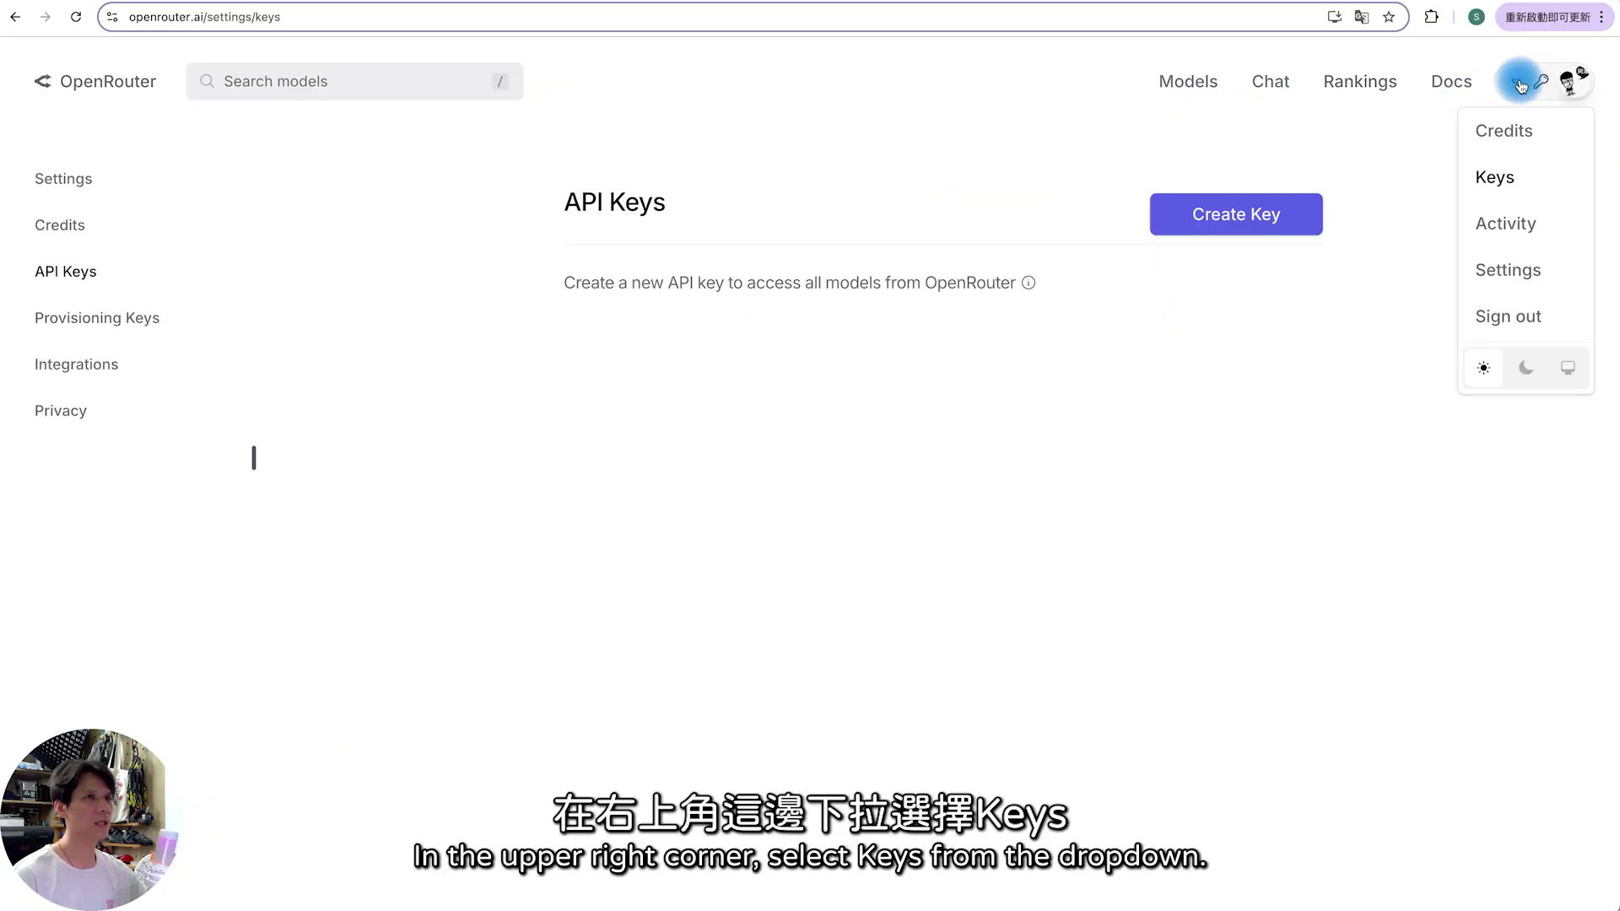
click(1495, 177)
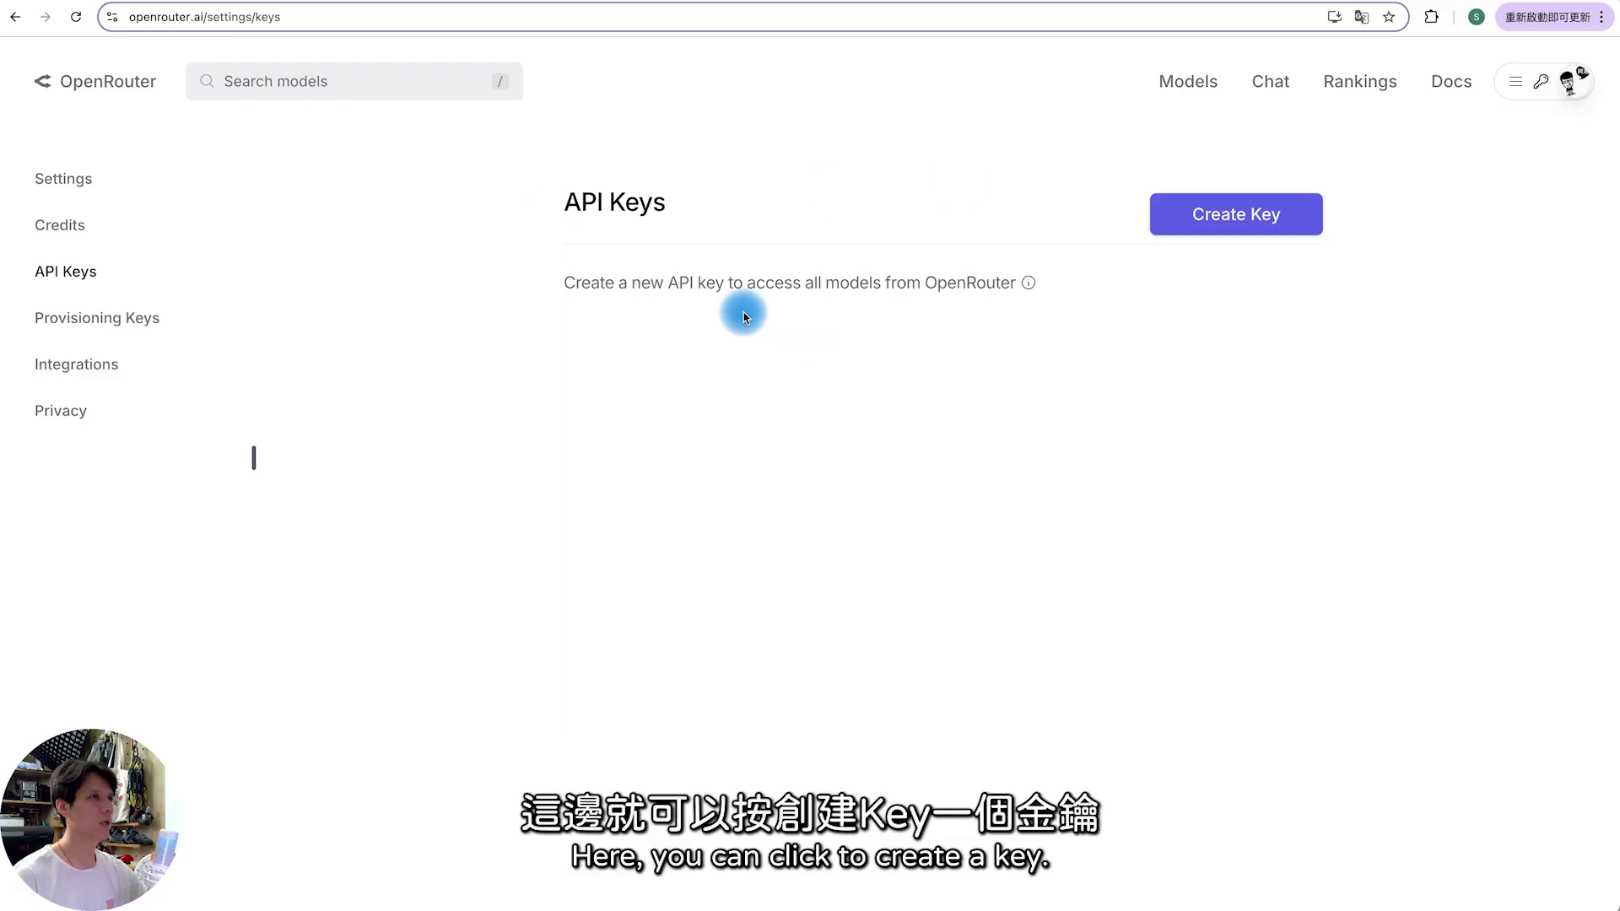
click(1255, 219)
click(791, 425)
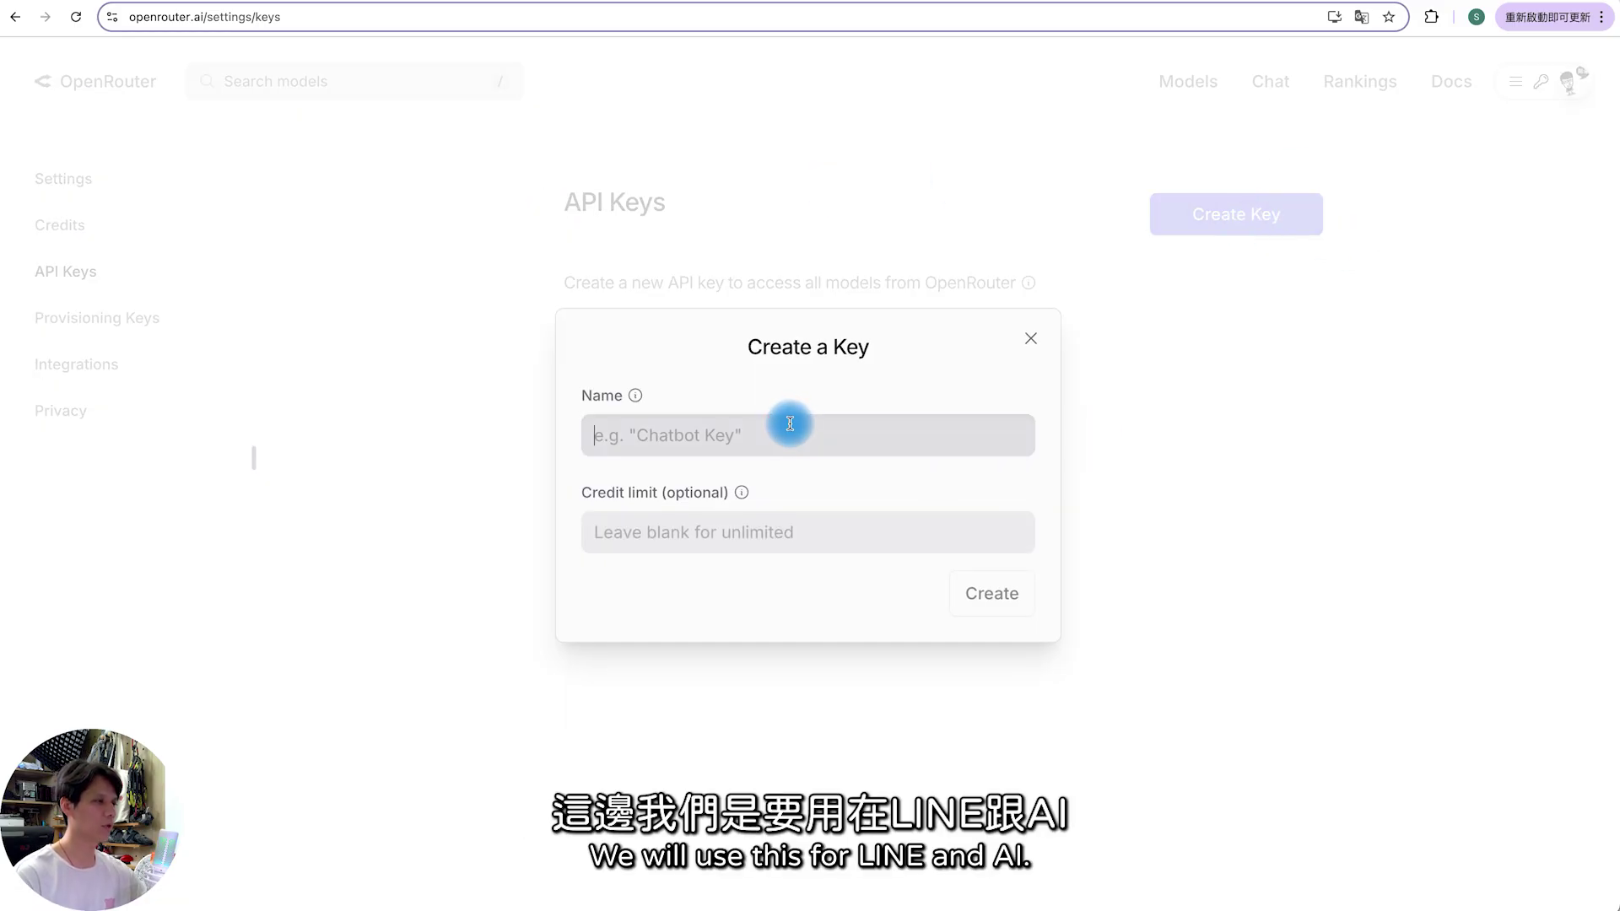
text(LINExAI)
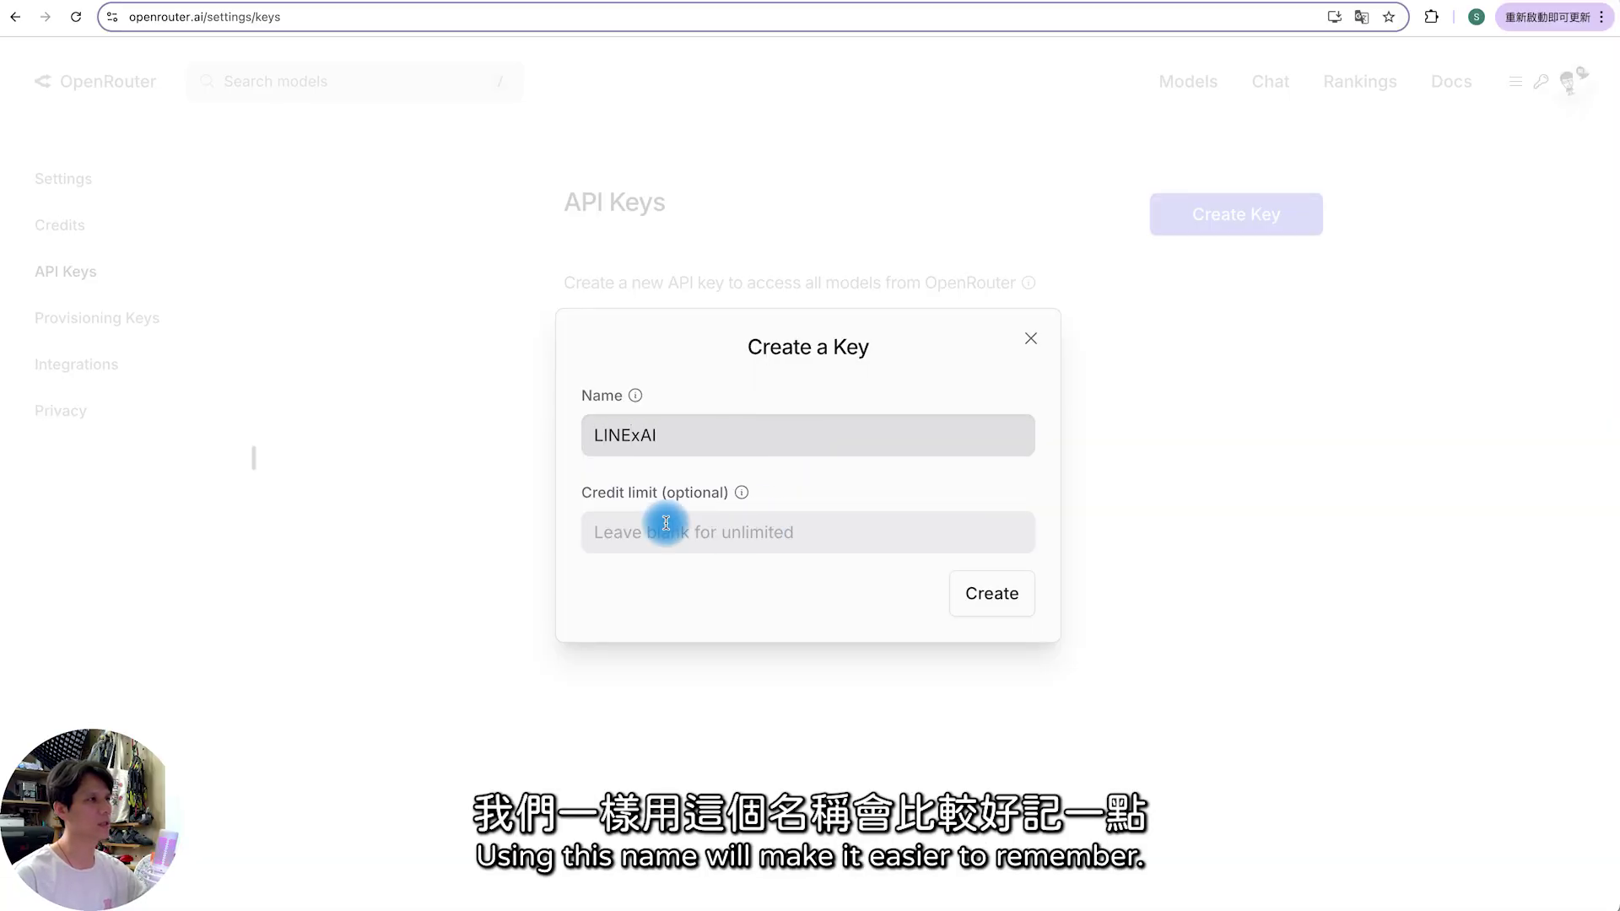
click(988, 604)
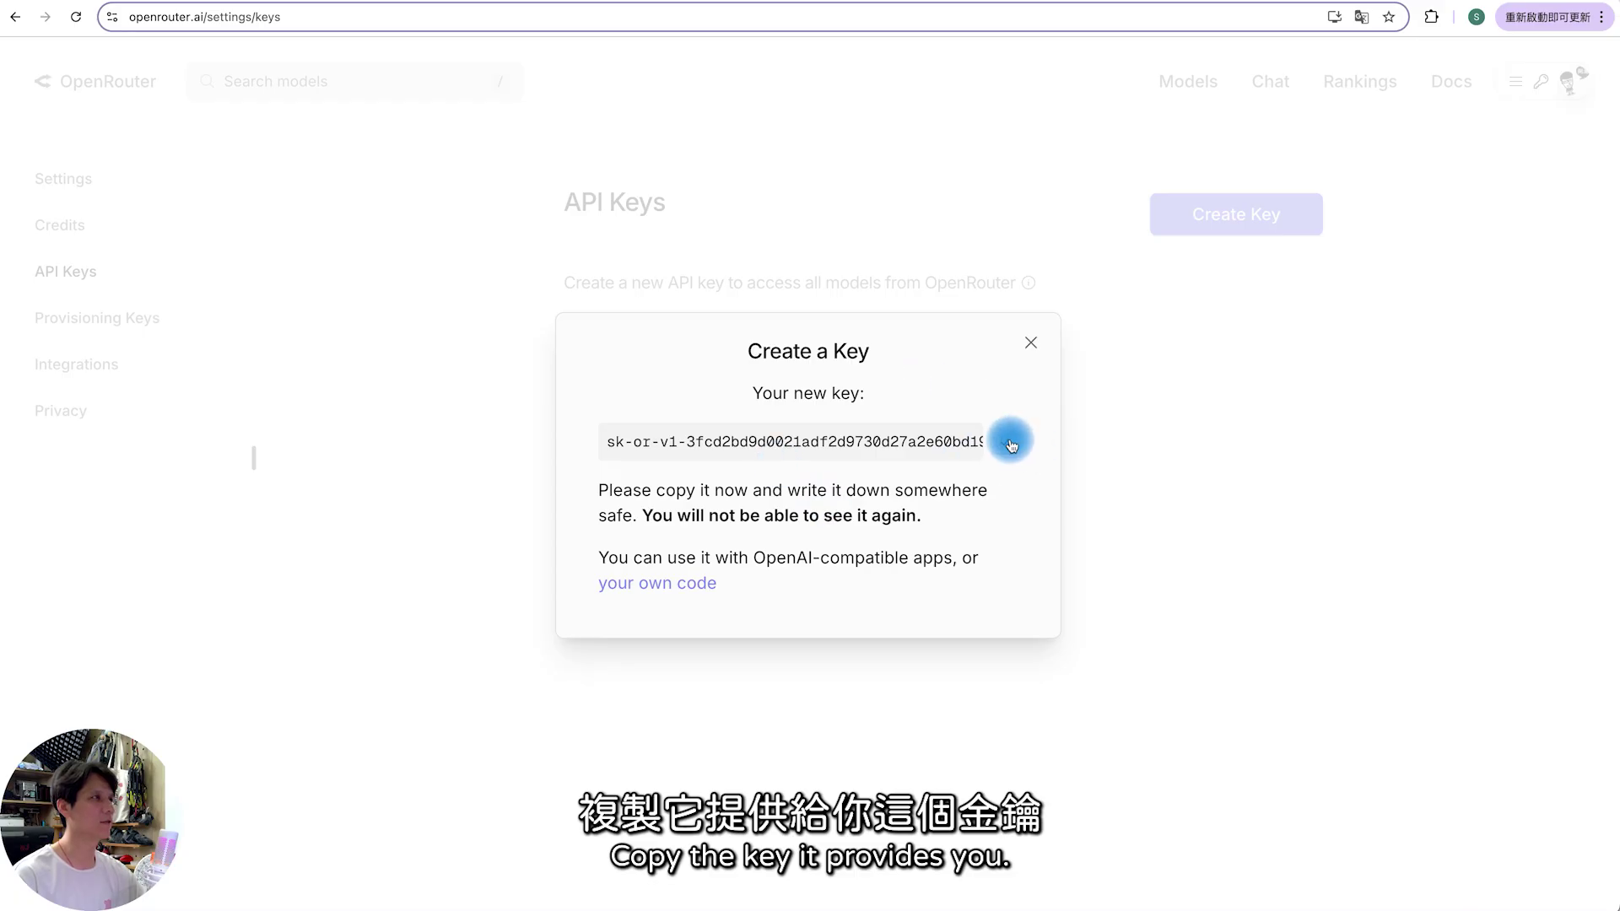
- Switch to the Make scenario and add an OpenRouter Create a Chat Completion module after the Webhooks module
click(309, 2)
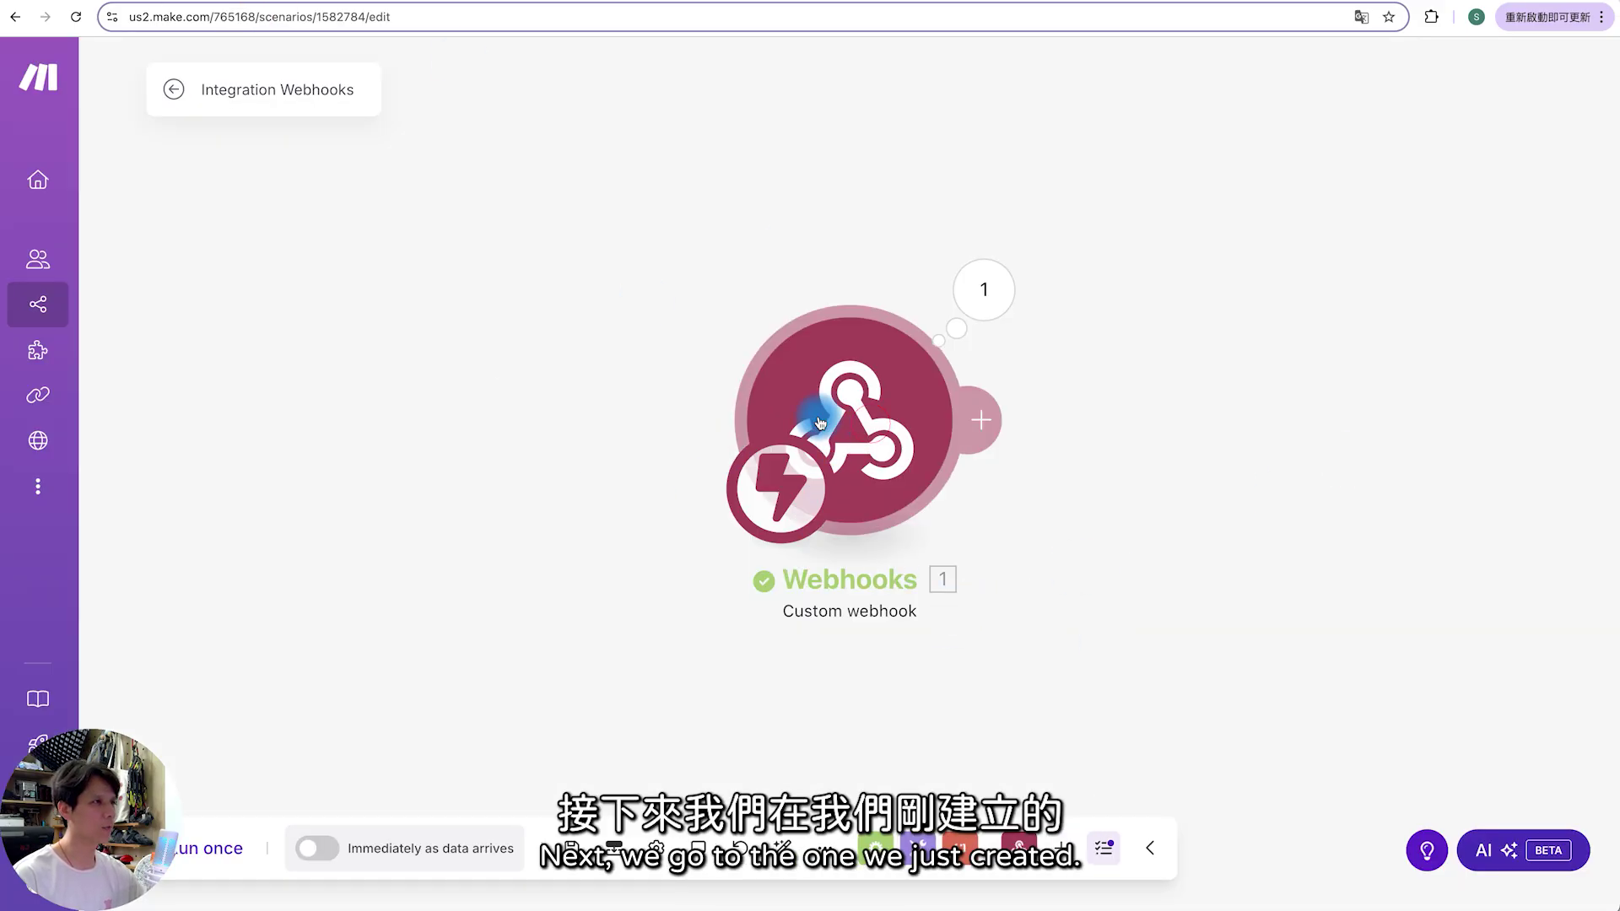
drag(820, 422, 570, 381)
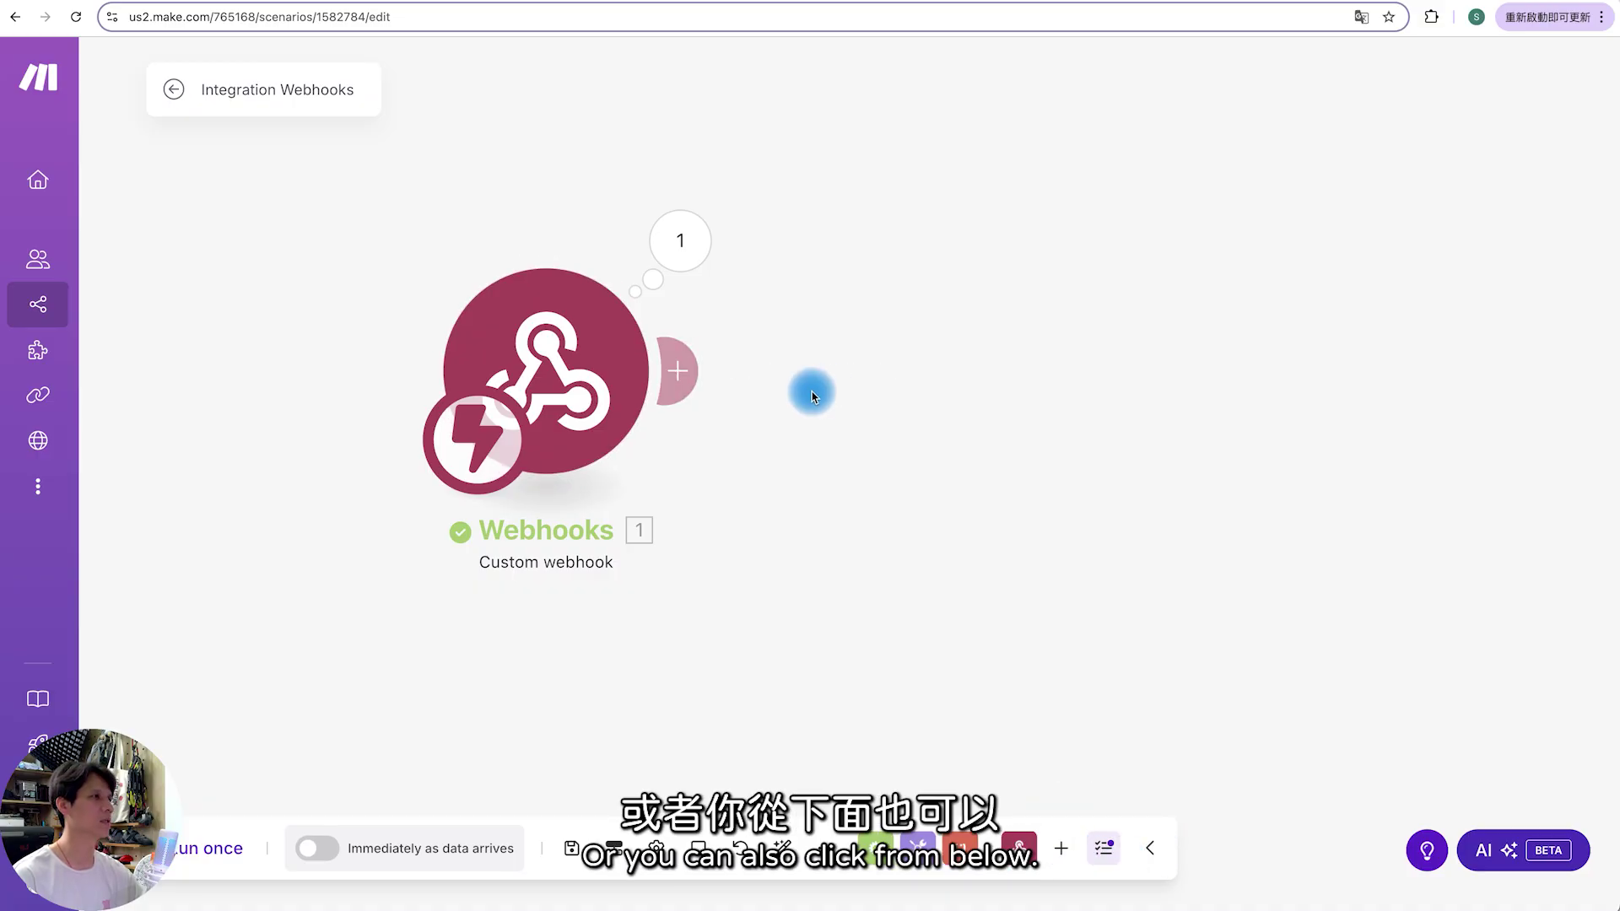
click(693, 371)
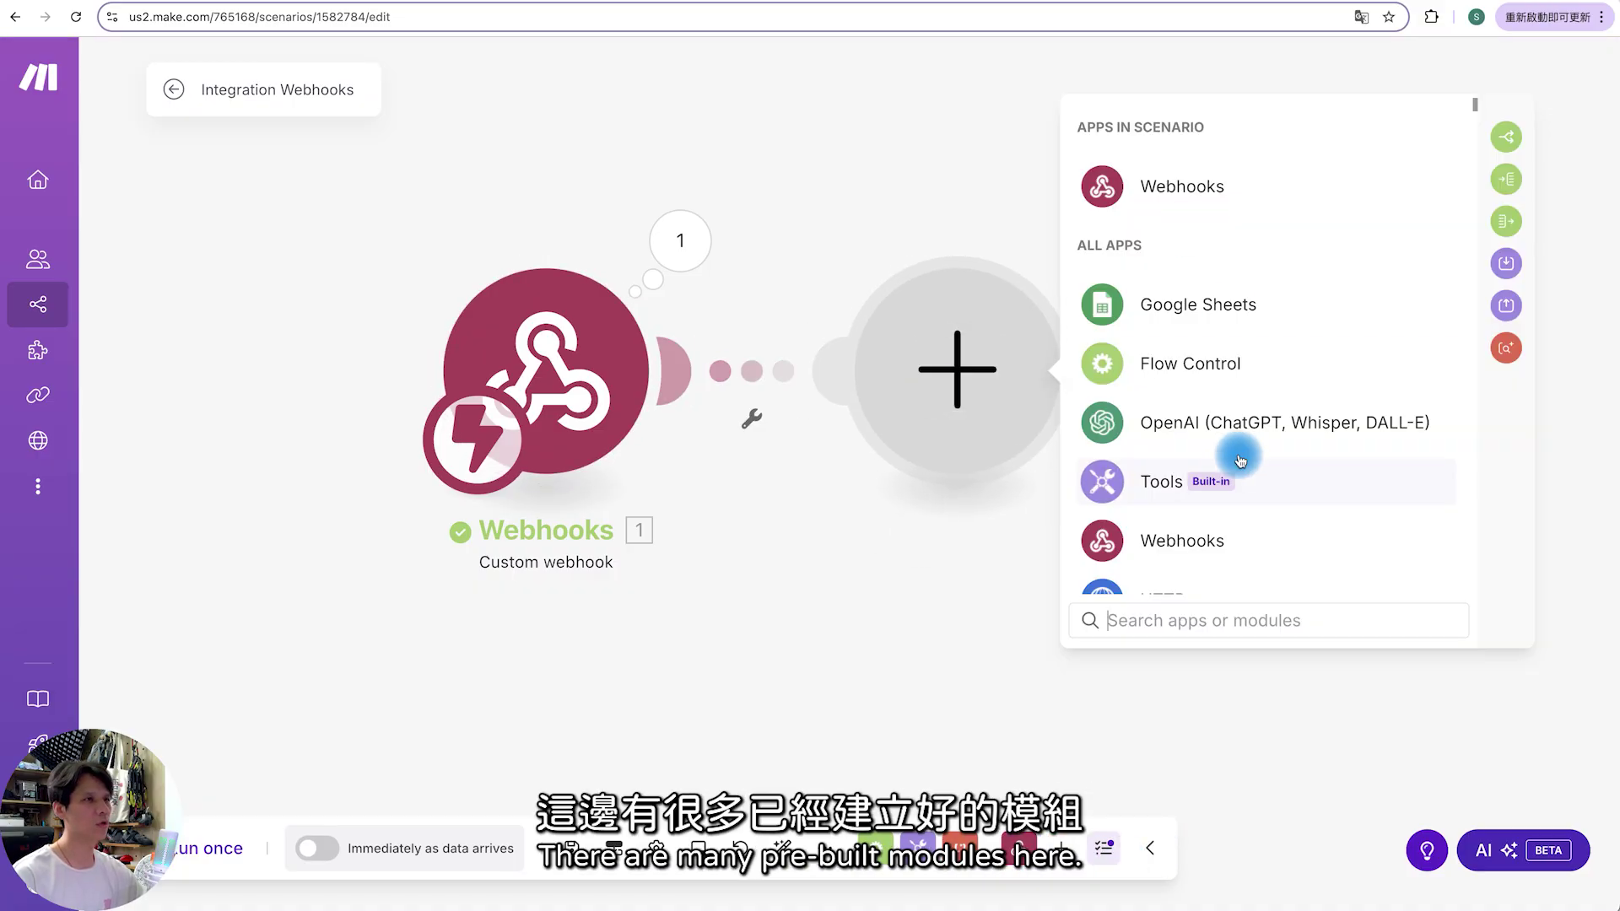
scroll(1238, 460, down, 2)
scroll(1238, 459, down, 8)
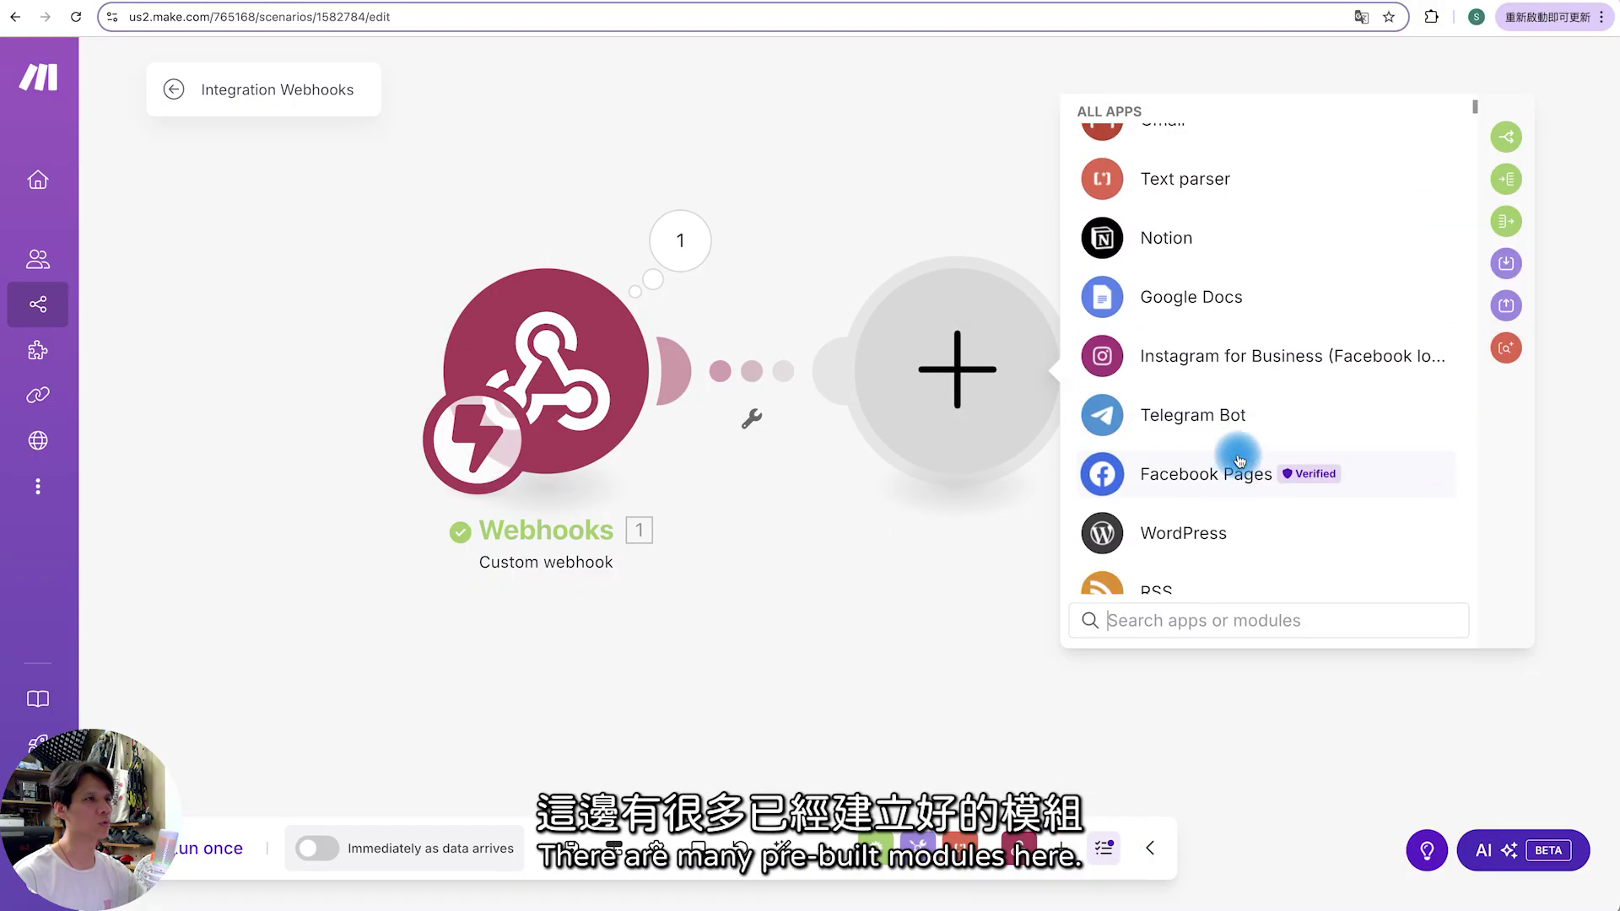
scroll(1236, 443, up, 10)
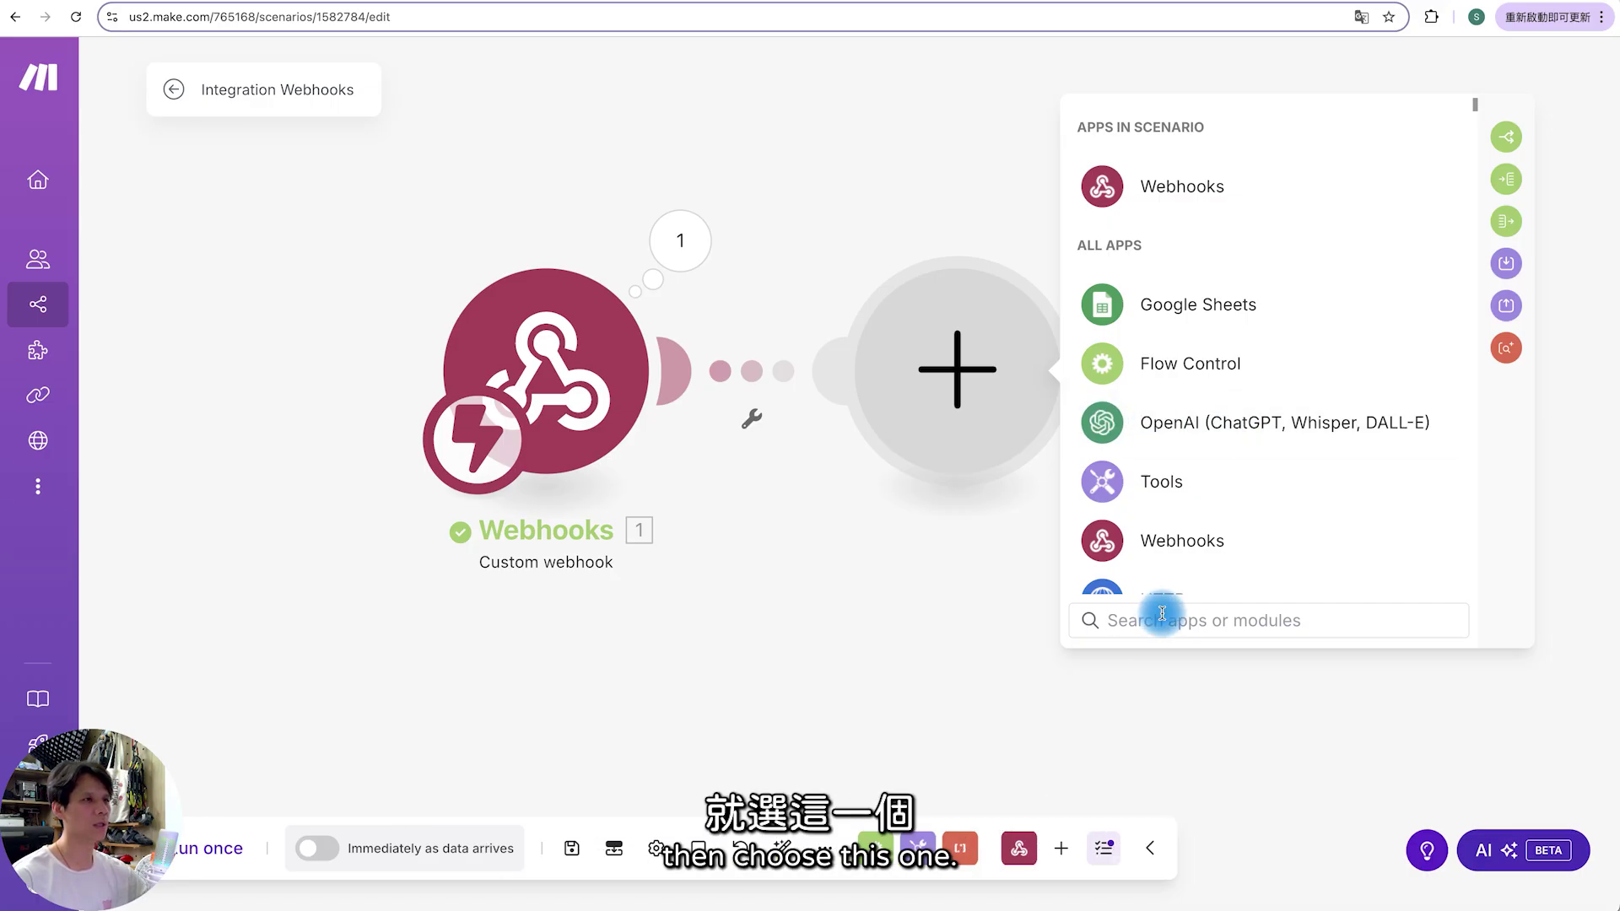
click(1212, 628)
text(openrouter)
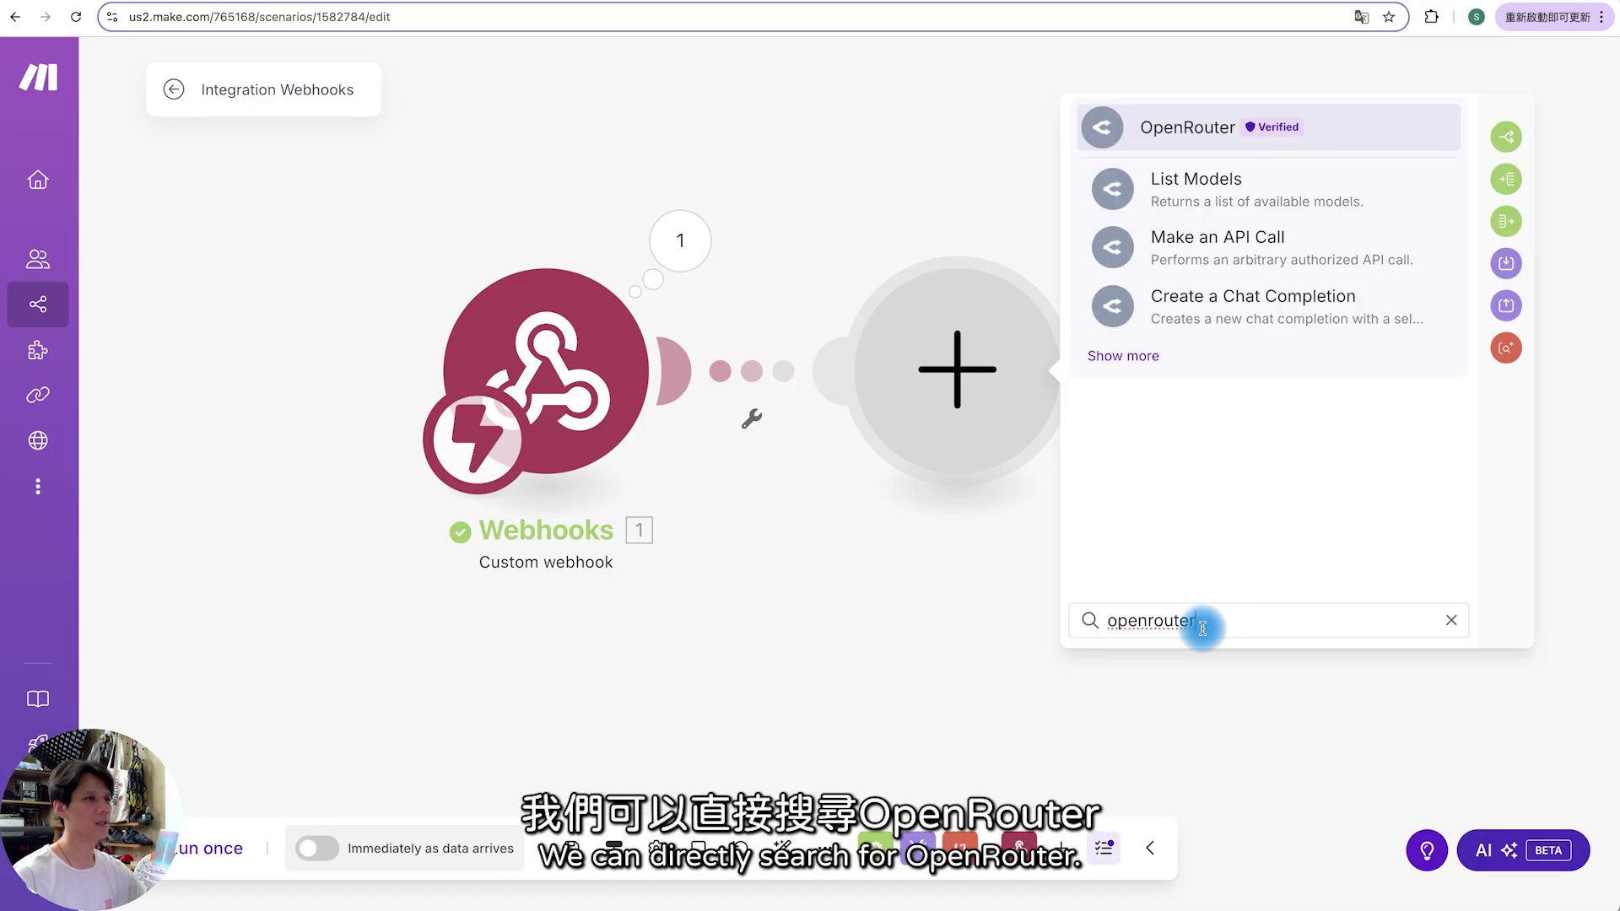
click(1191, 130)
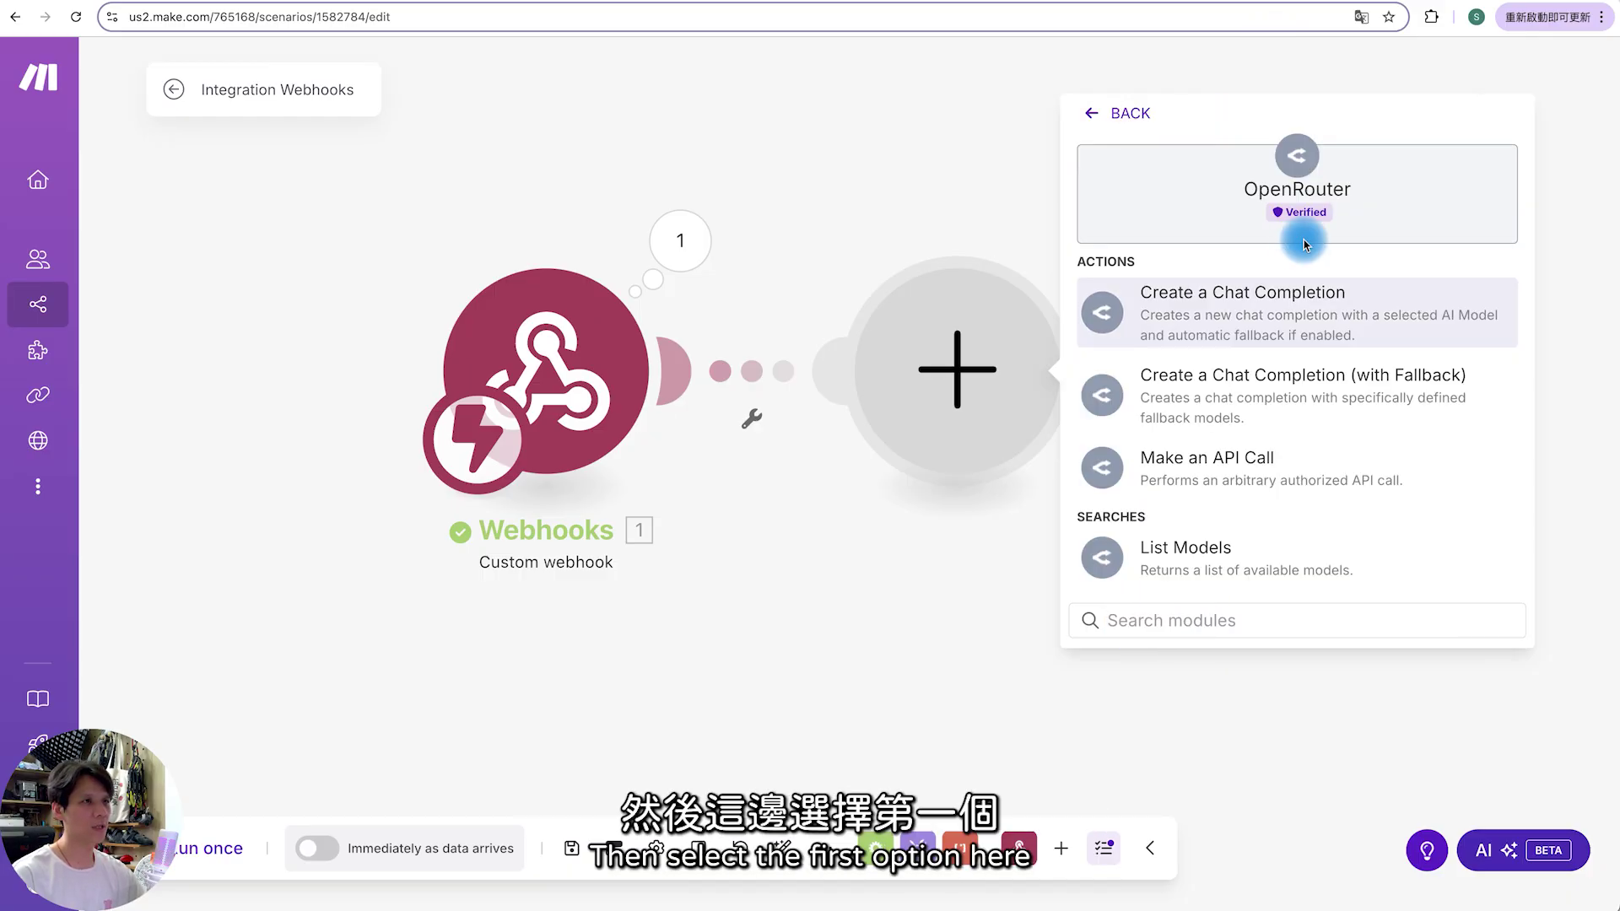
click(1274, 307)
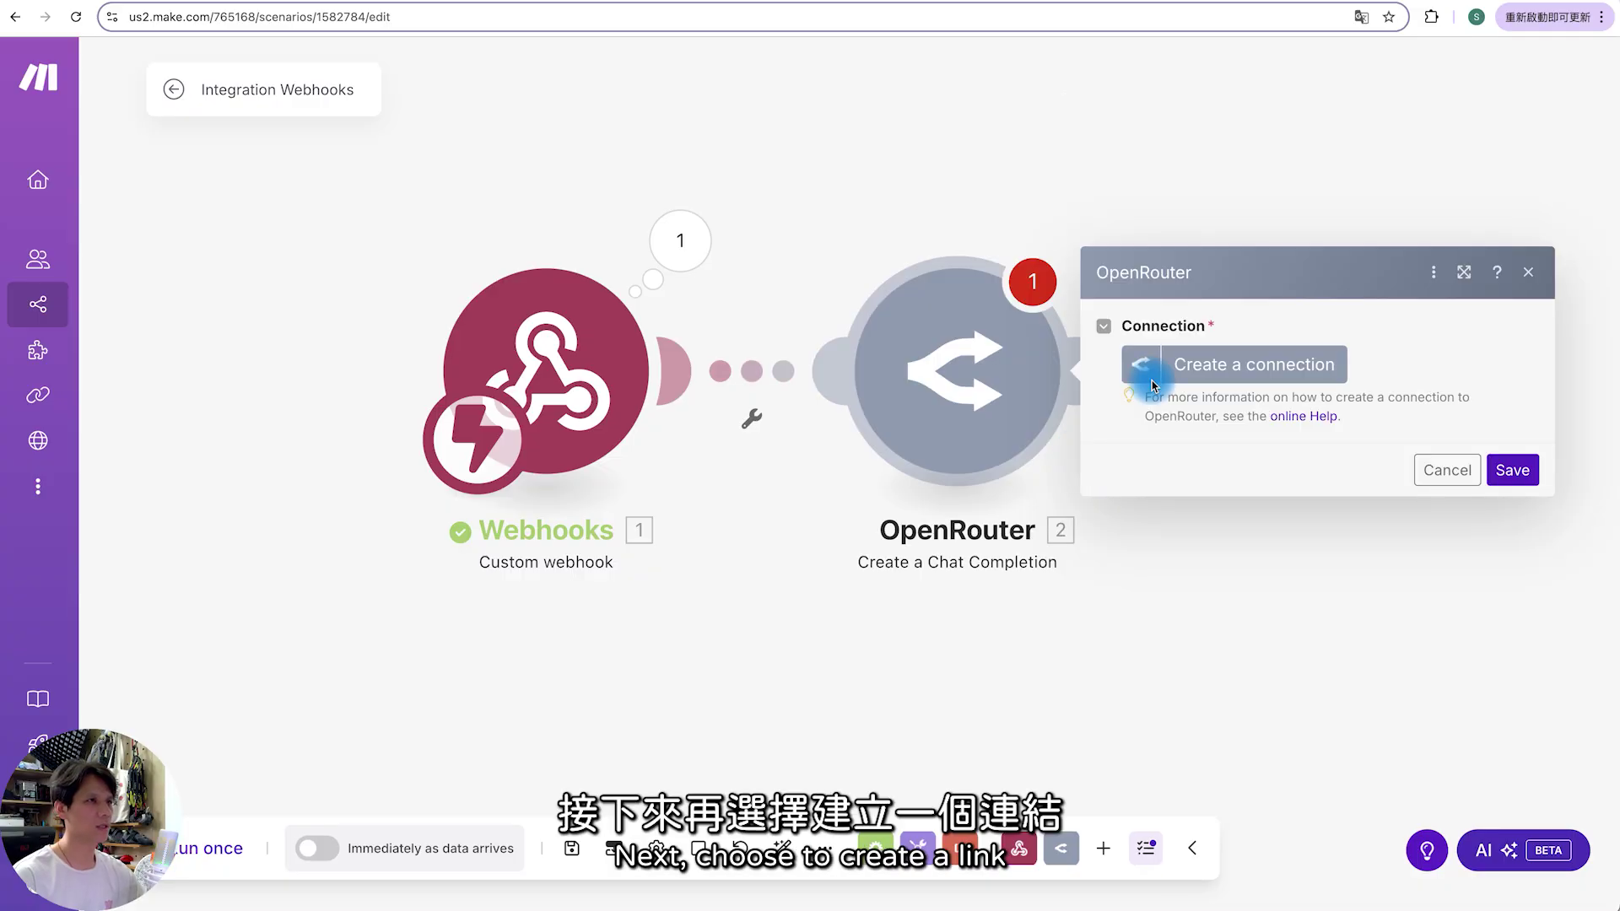
- Create an OpenRouter connection named LINExAI for the module, pasting the OpenRouter API key into the API Key field
click(1222, 376)
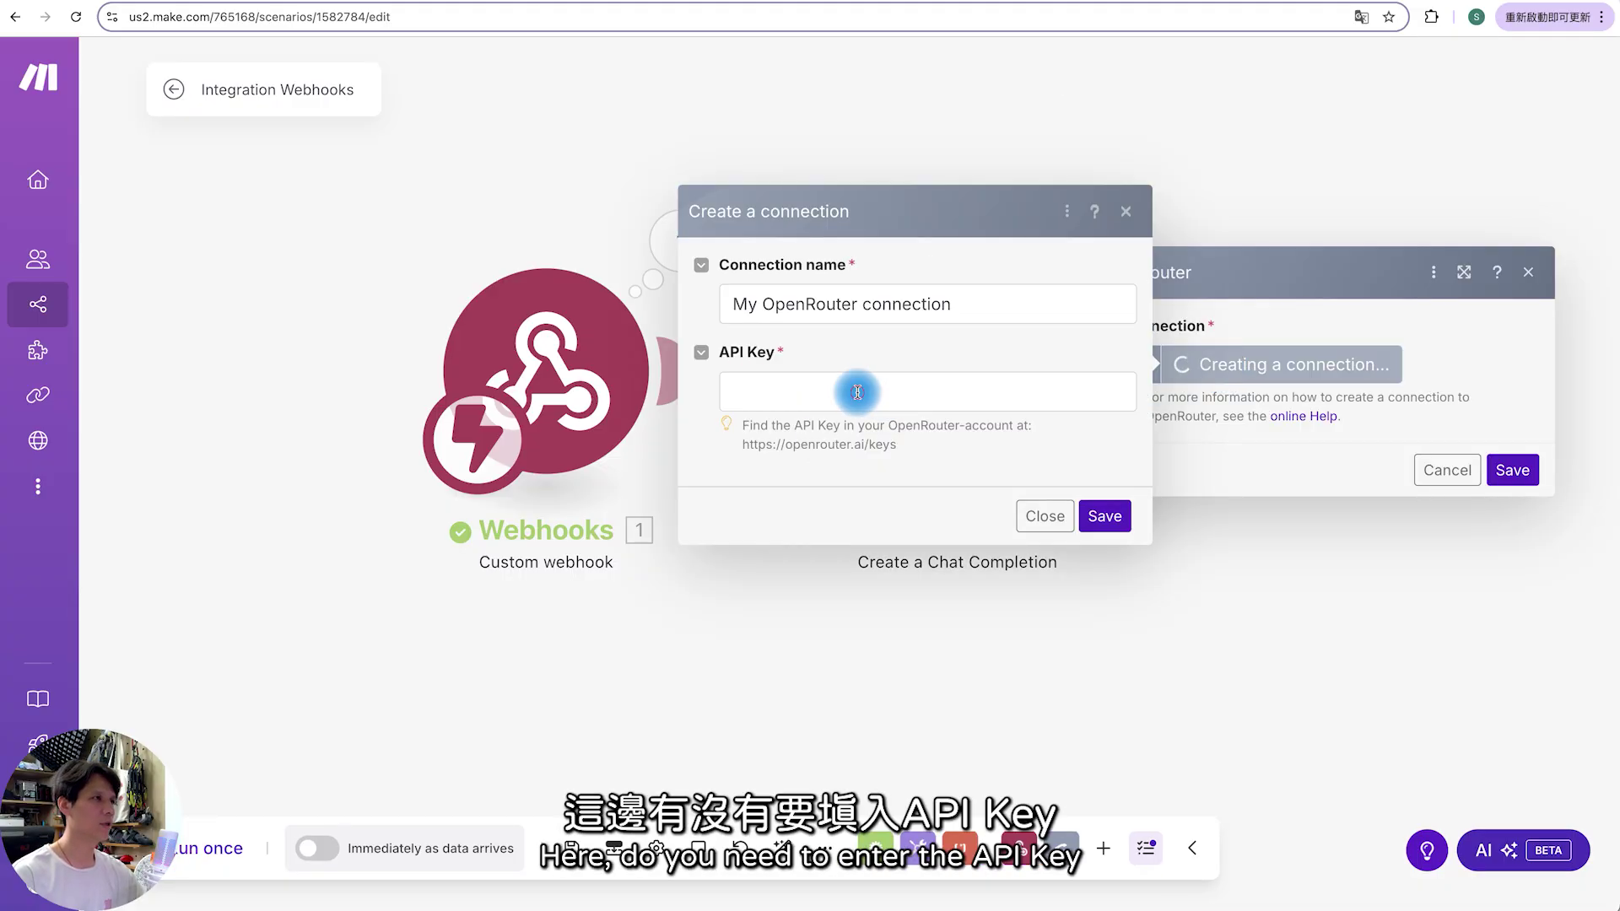
click(857, 392)
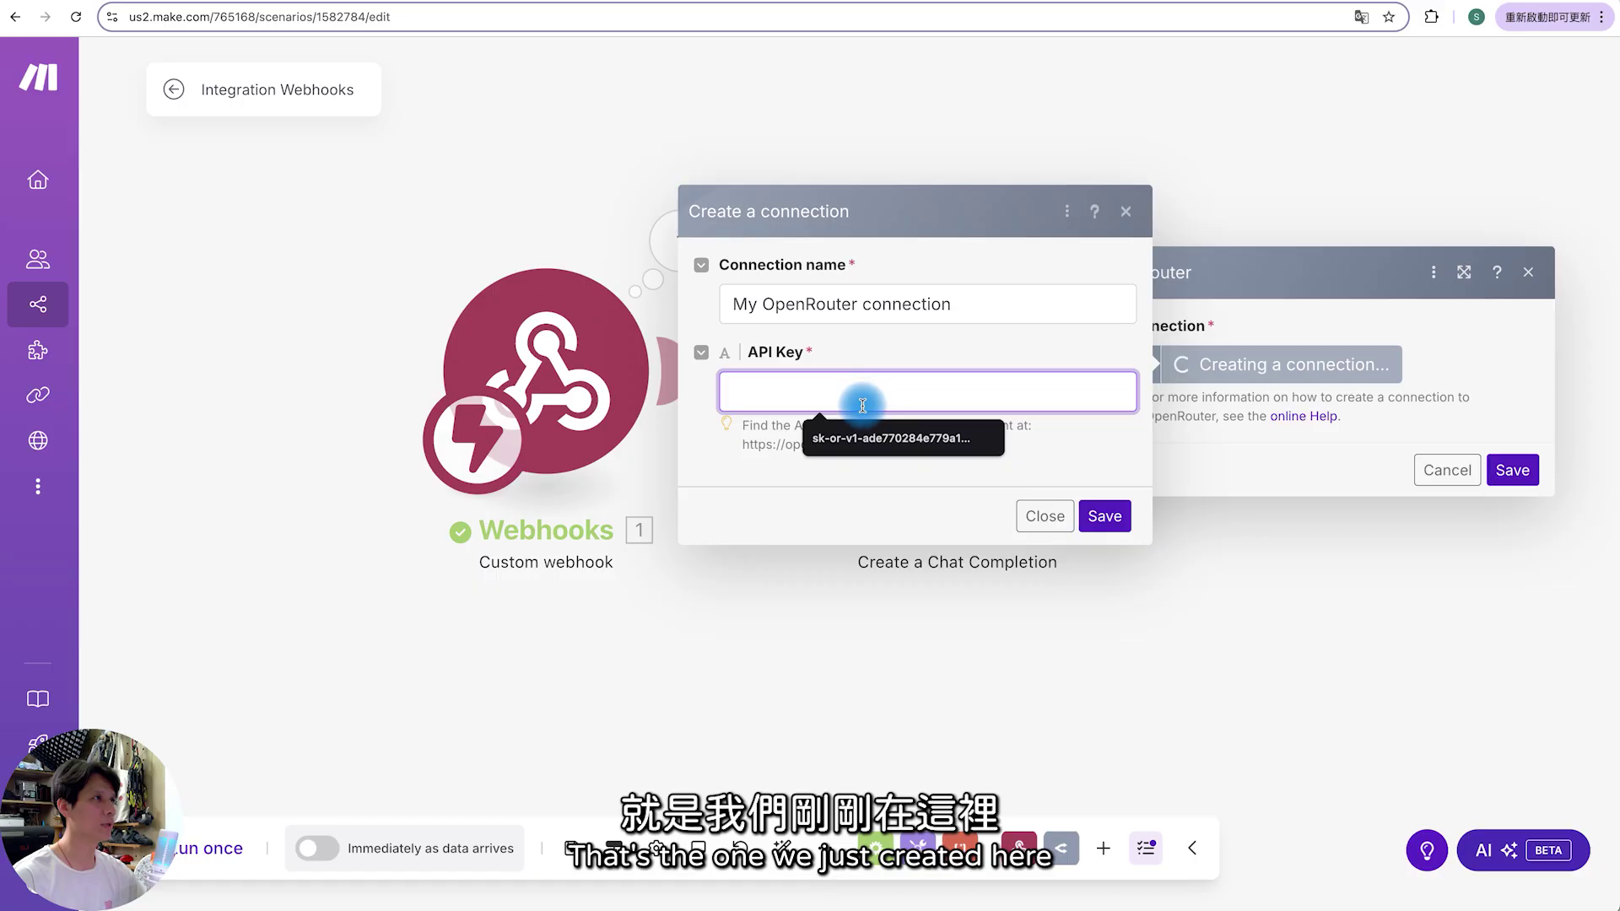
key(ctrl+Tab)
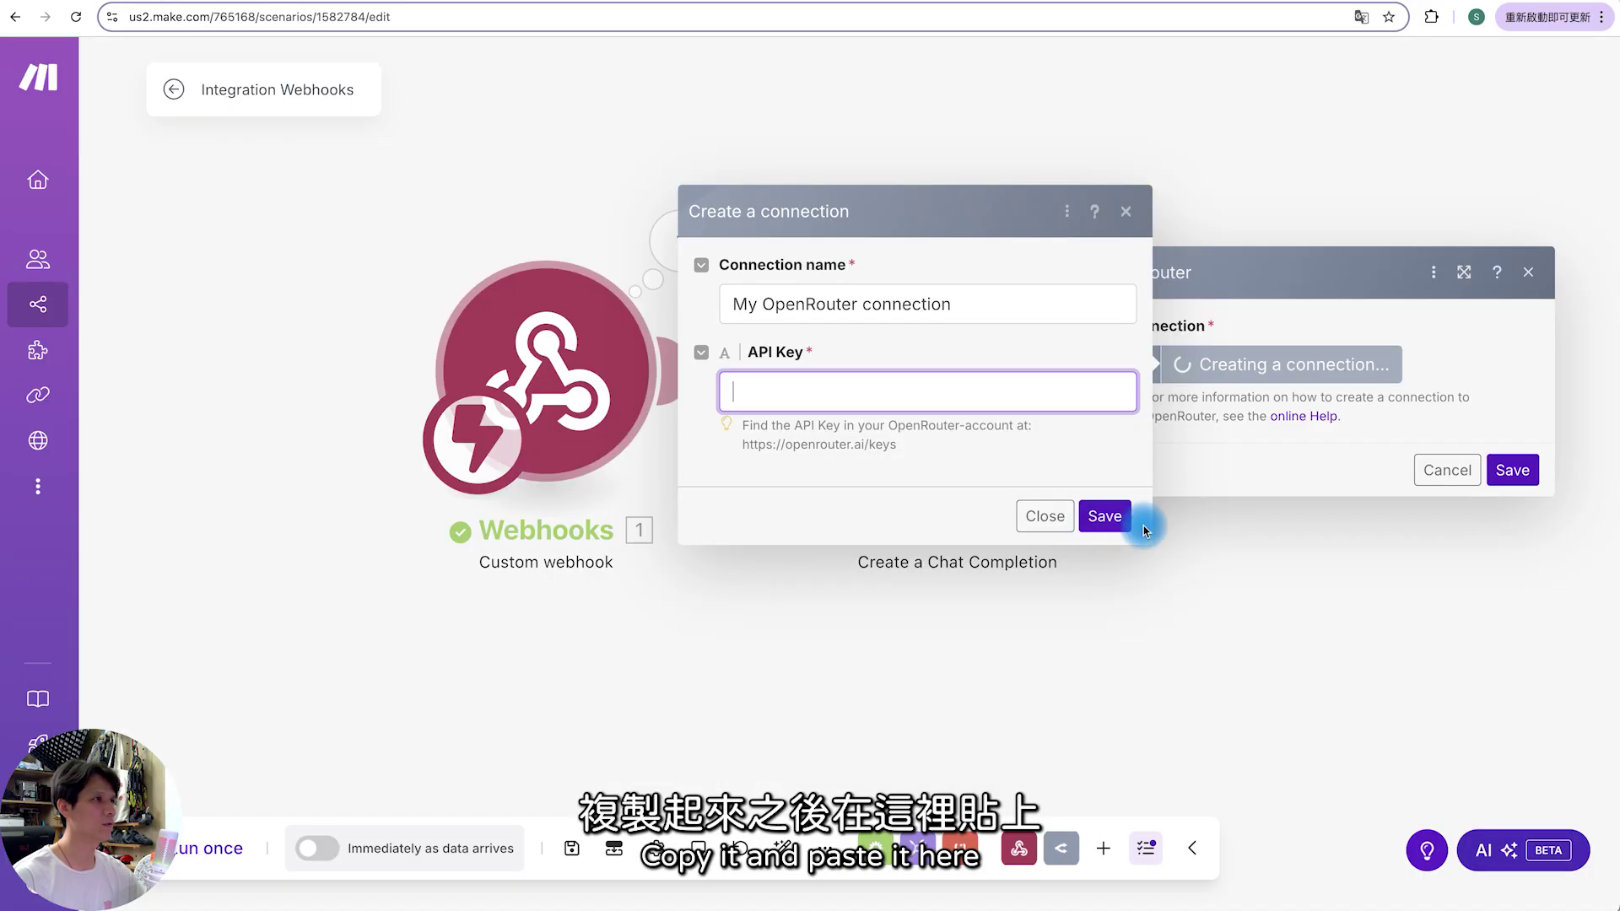
click(933, 390)
key(super+v)
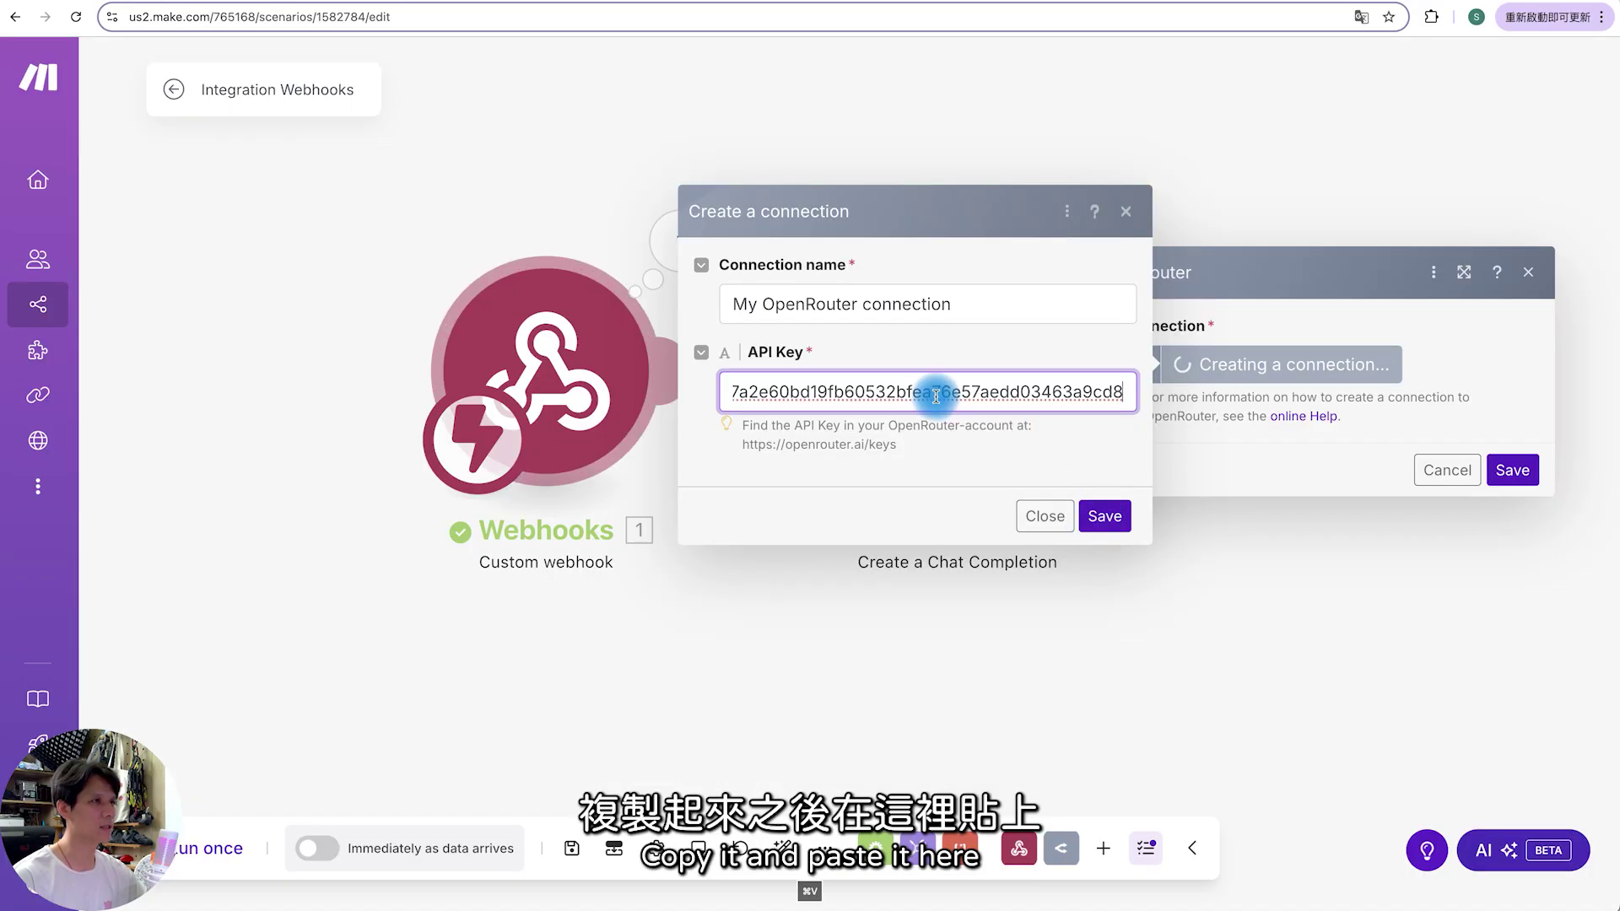
drag(998, 297, 644, 279)
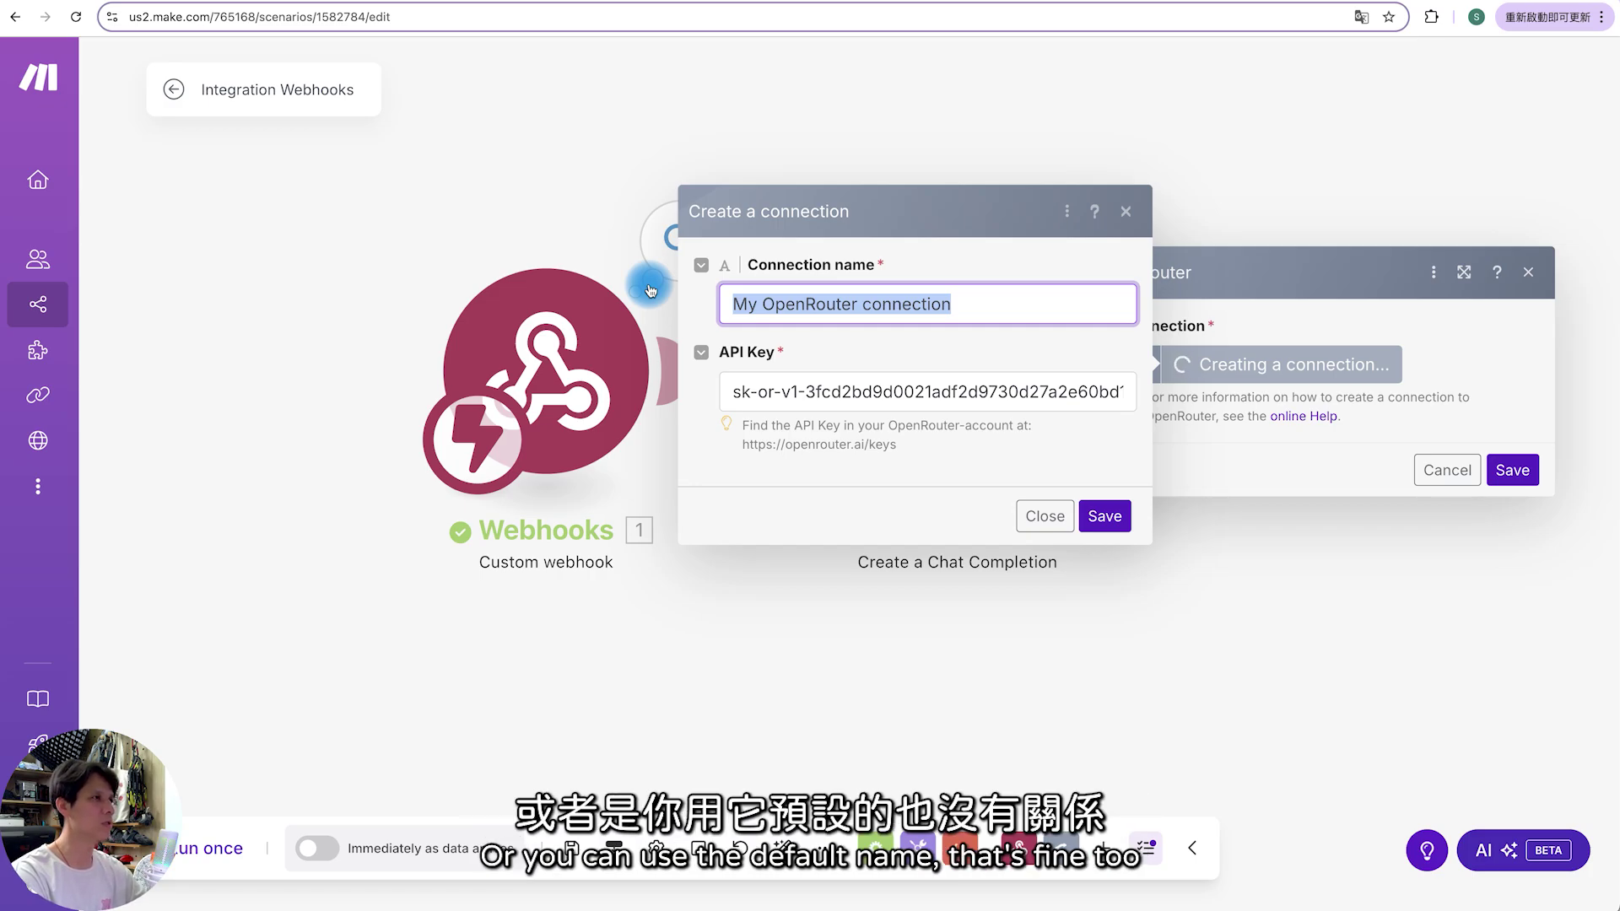
key(BackSpace)
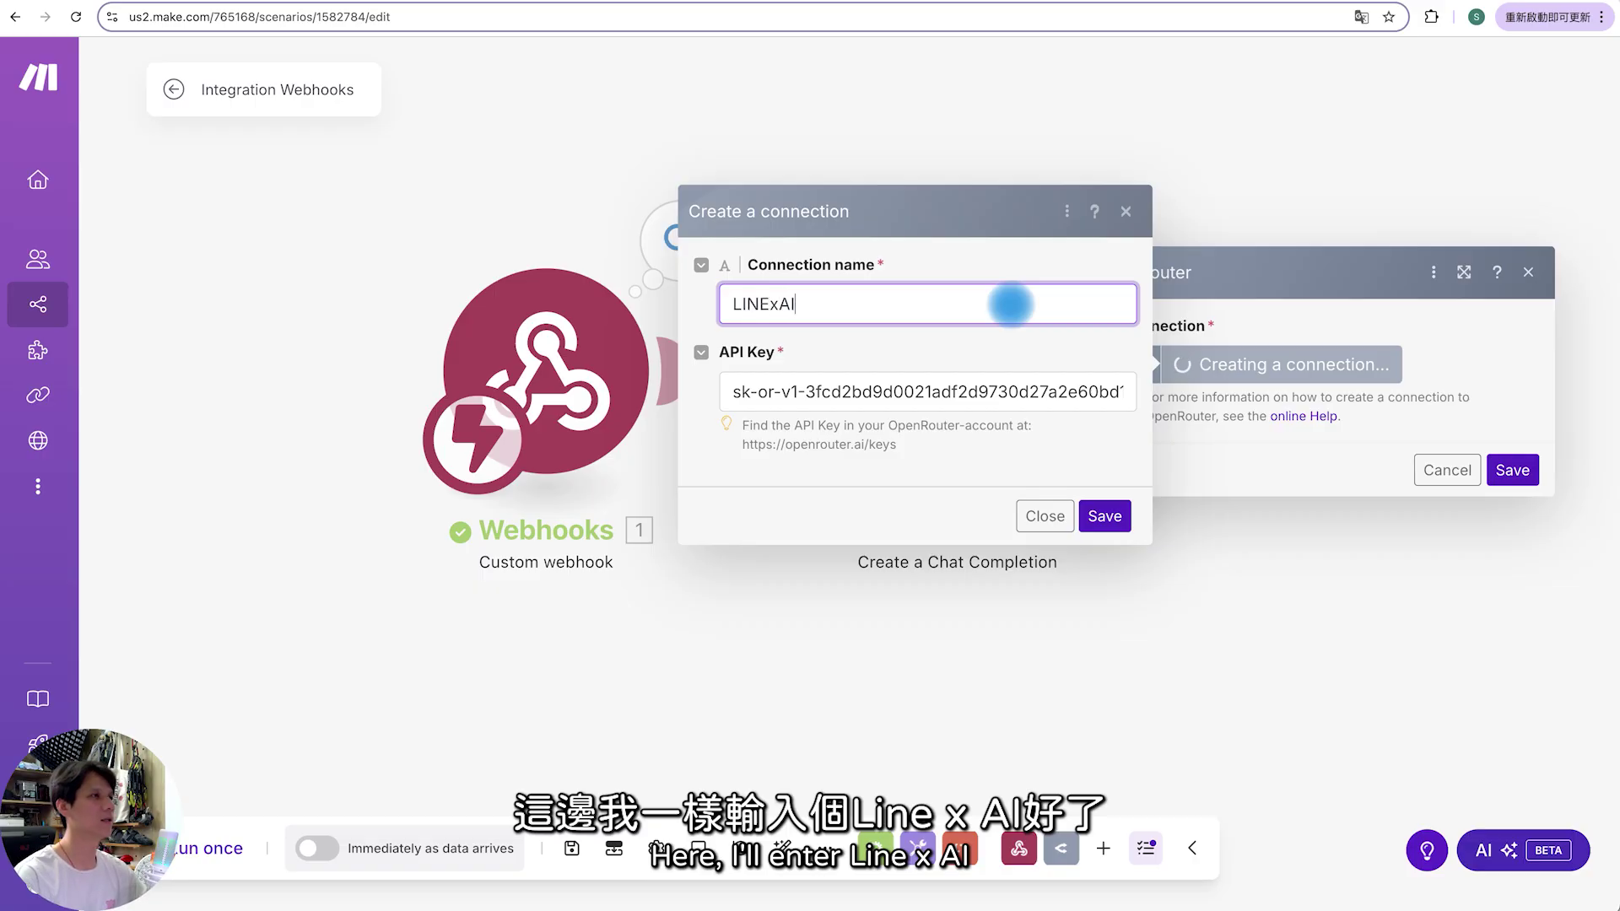
click(1100, 524)
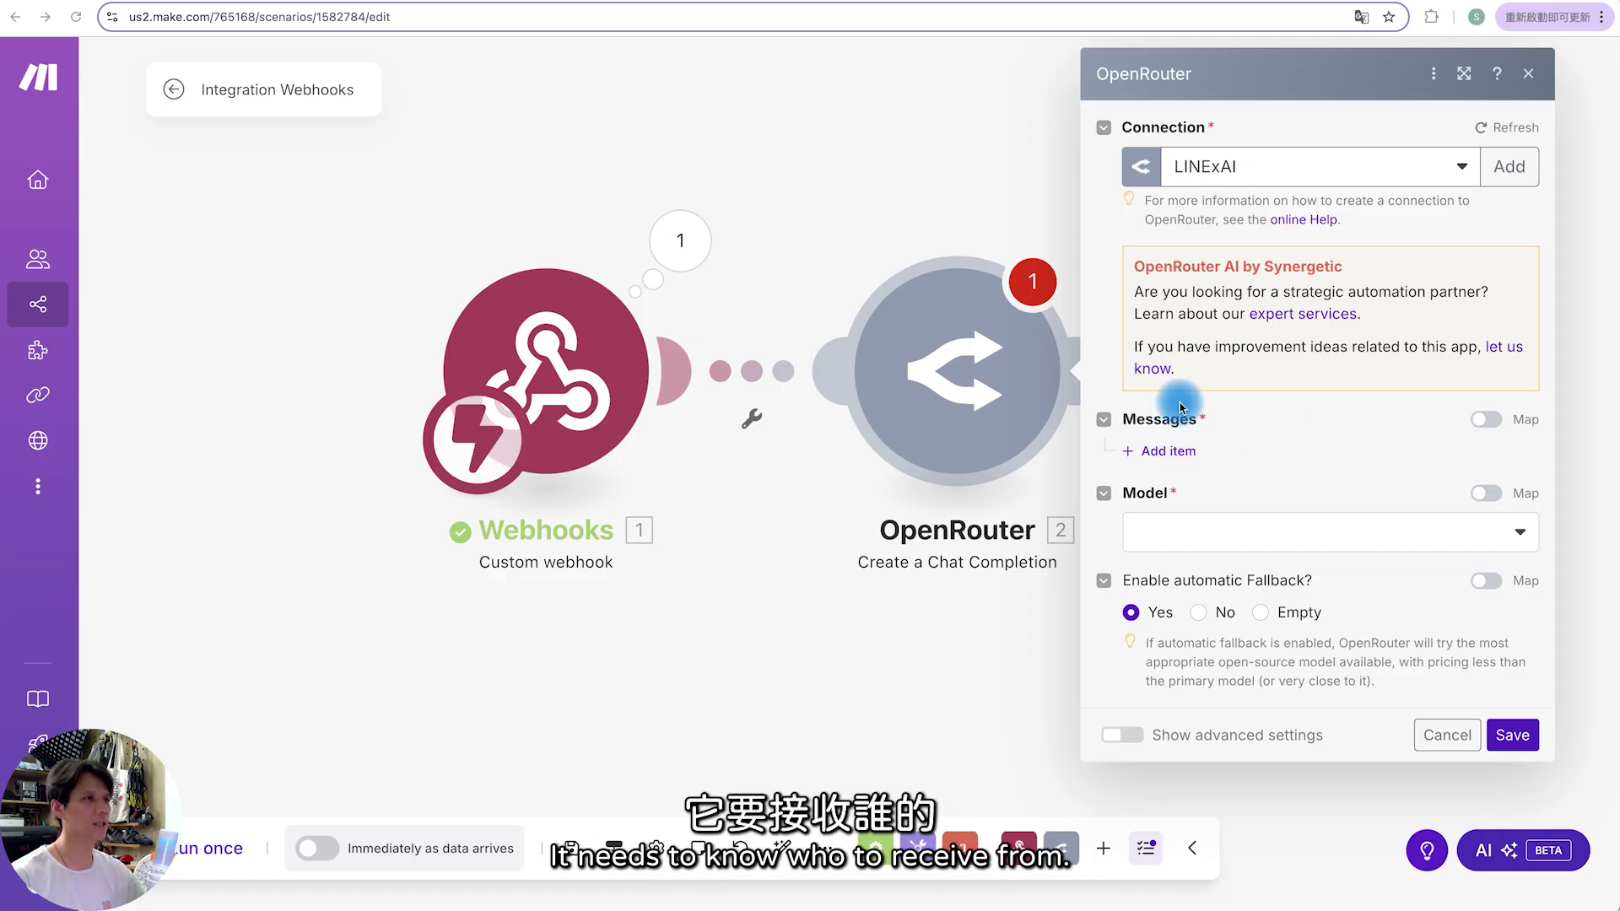
- Add a message item with its content mapped to the webhook's events[]: message.text and its role set to User
click(1190, 453)
click(1251, 522)
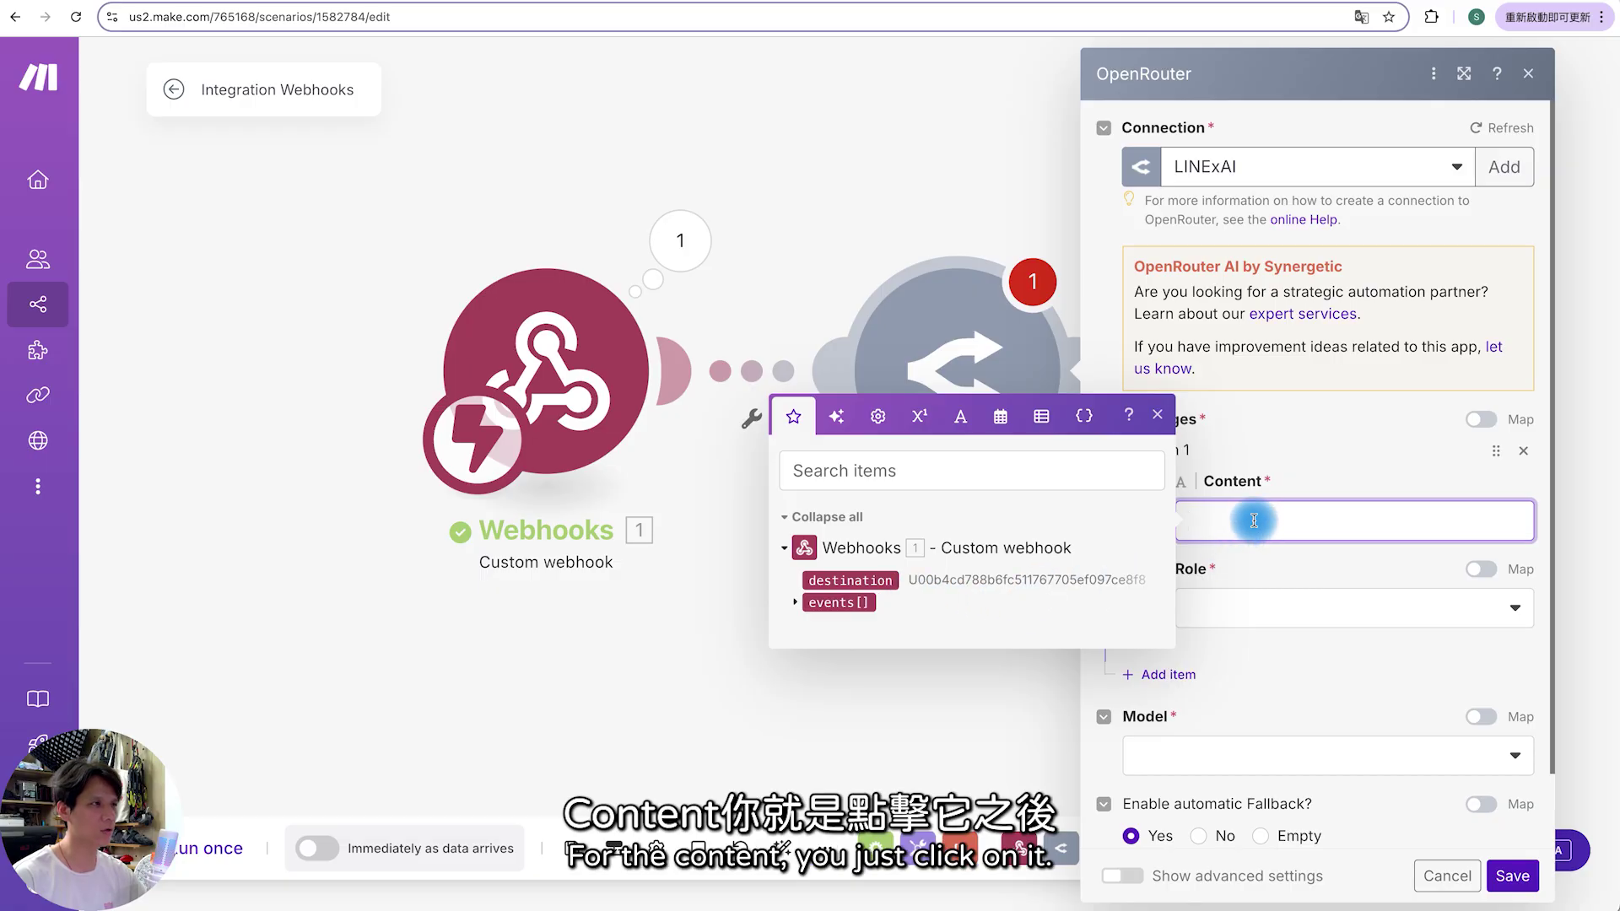
click(801, 604)
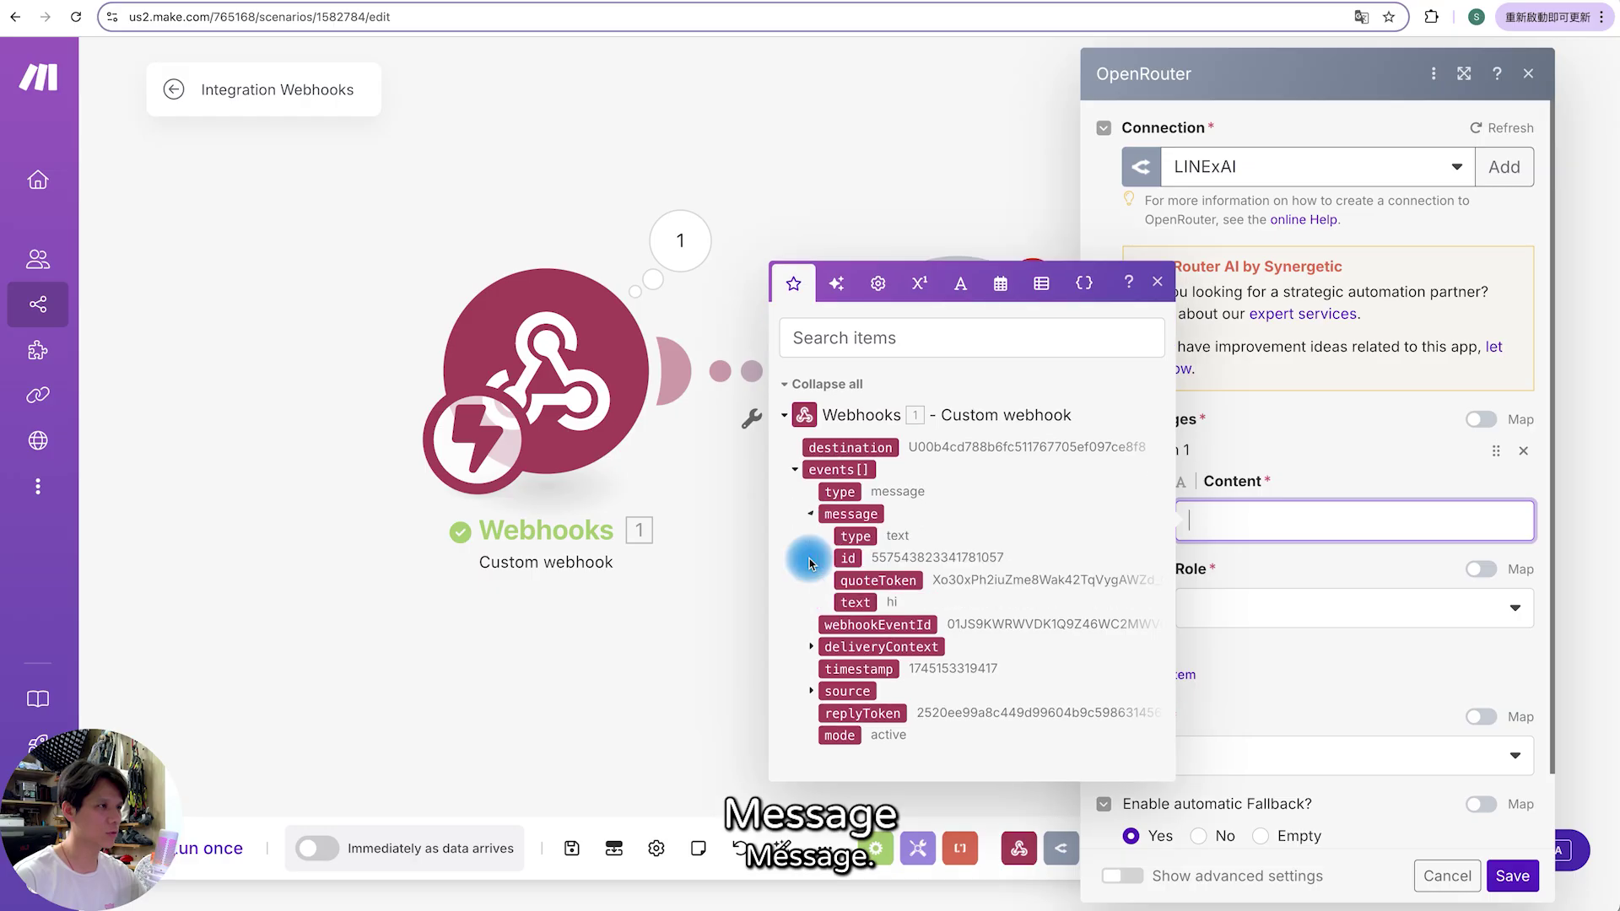
click(854, 602)
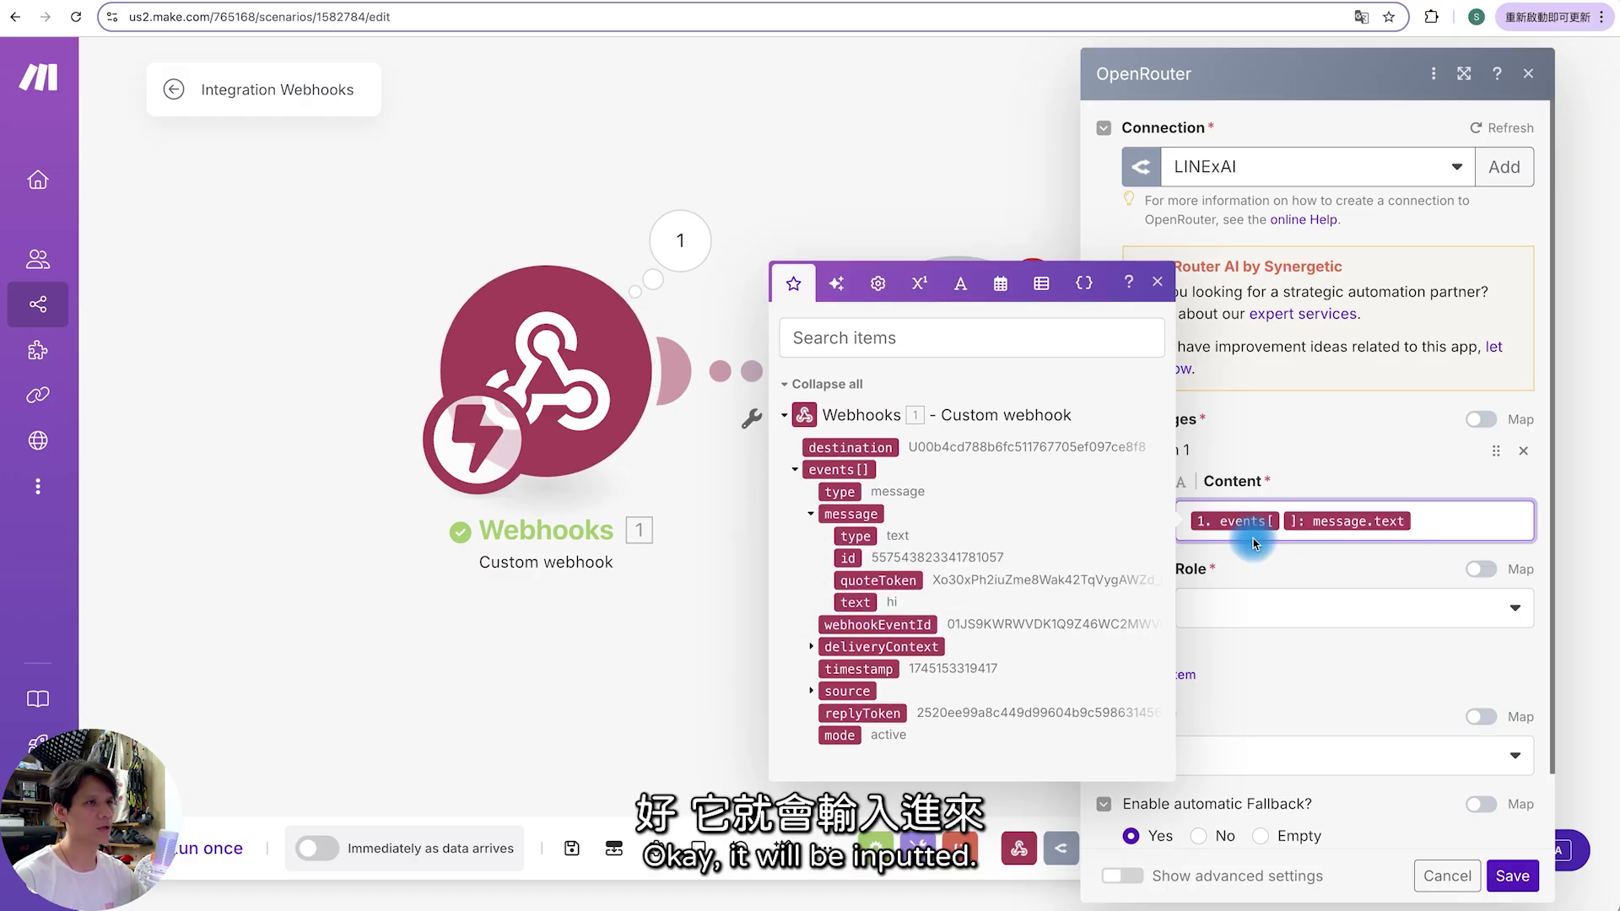
click(1306, 568)
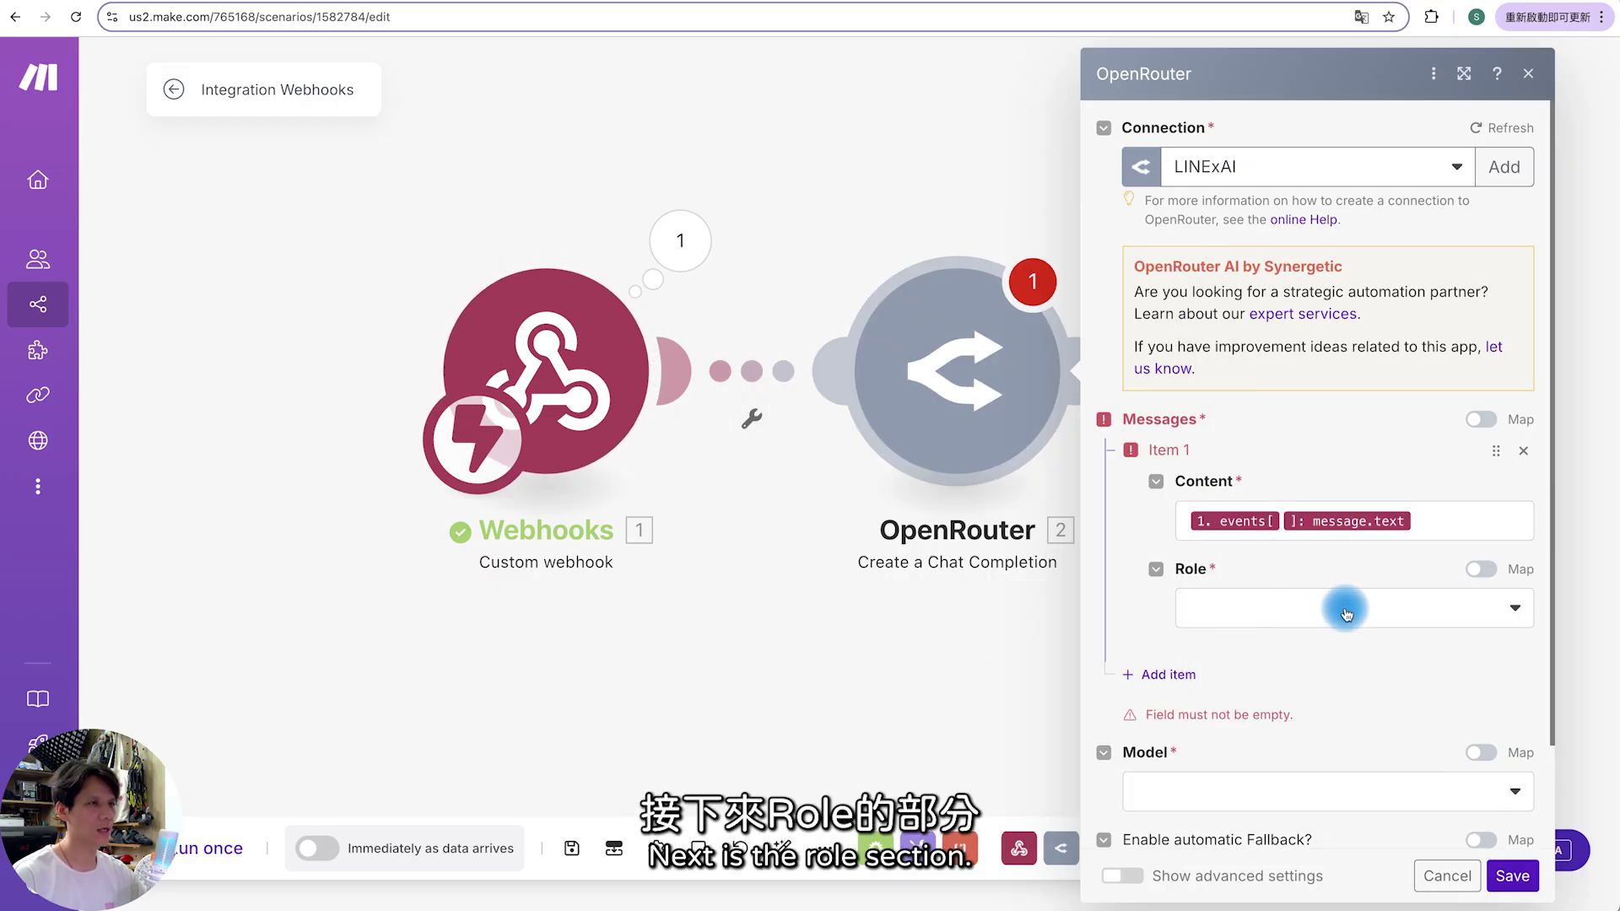
click(1303, 609)
click(1250, 641)
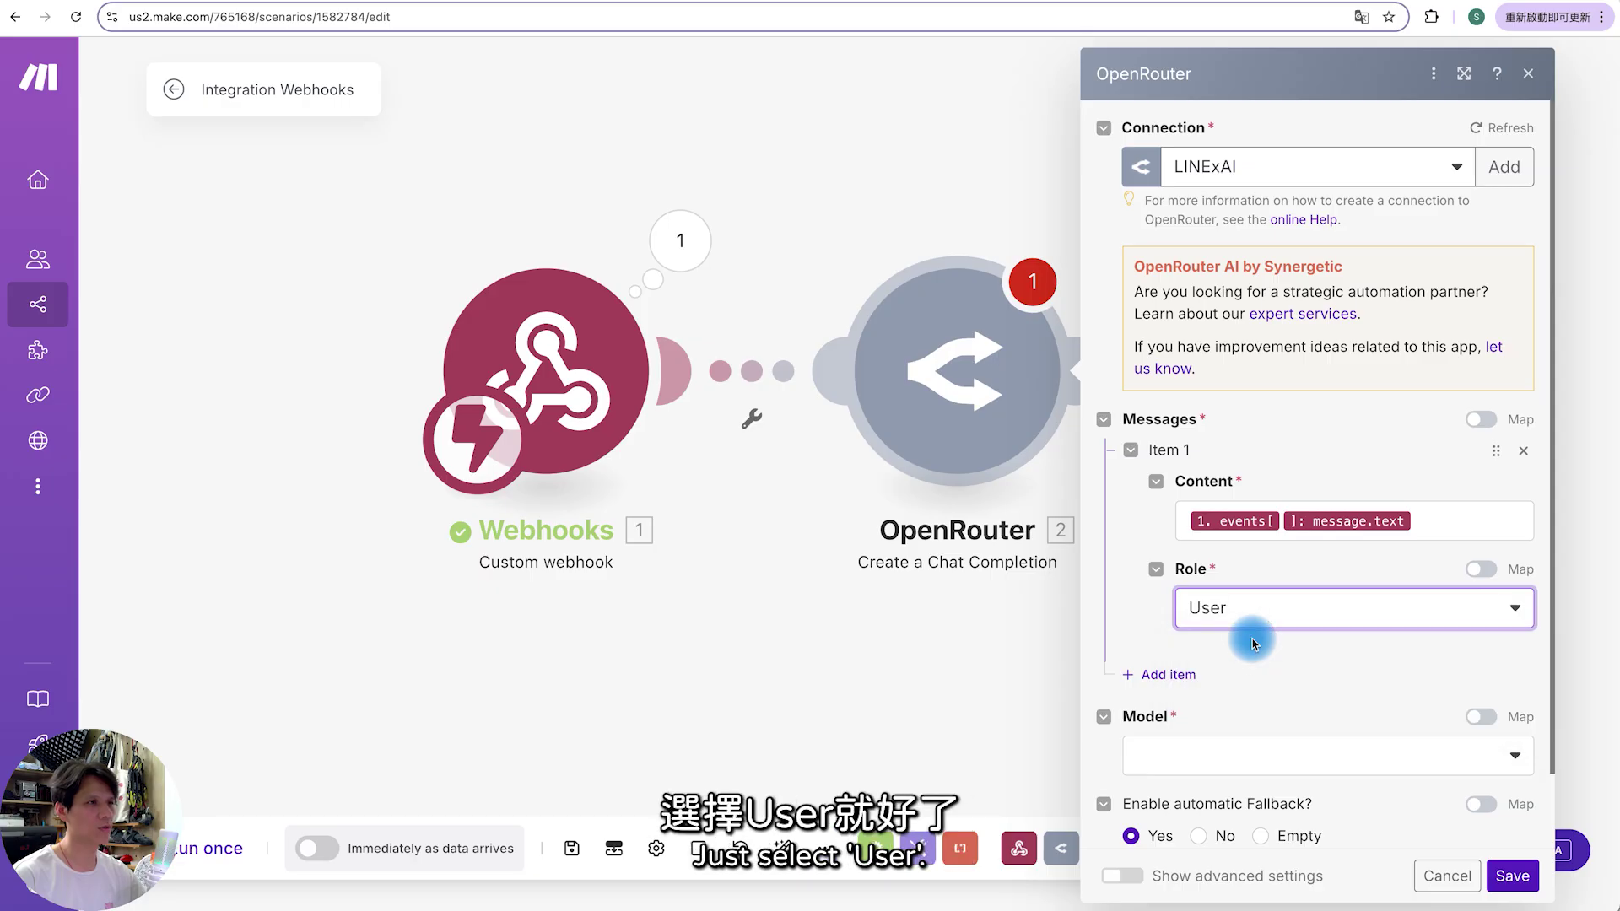
- Open the OpenRouter module's model choices and filter them by Google
scroll(1281, 675, down, 1)
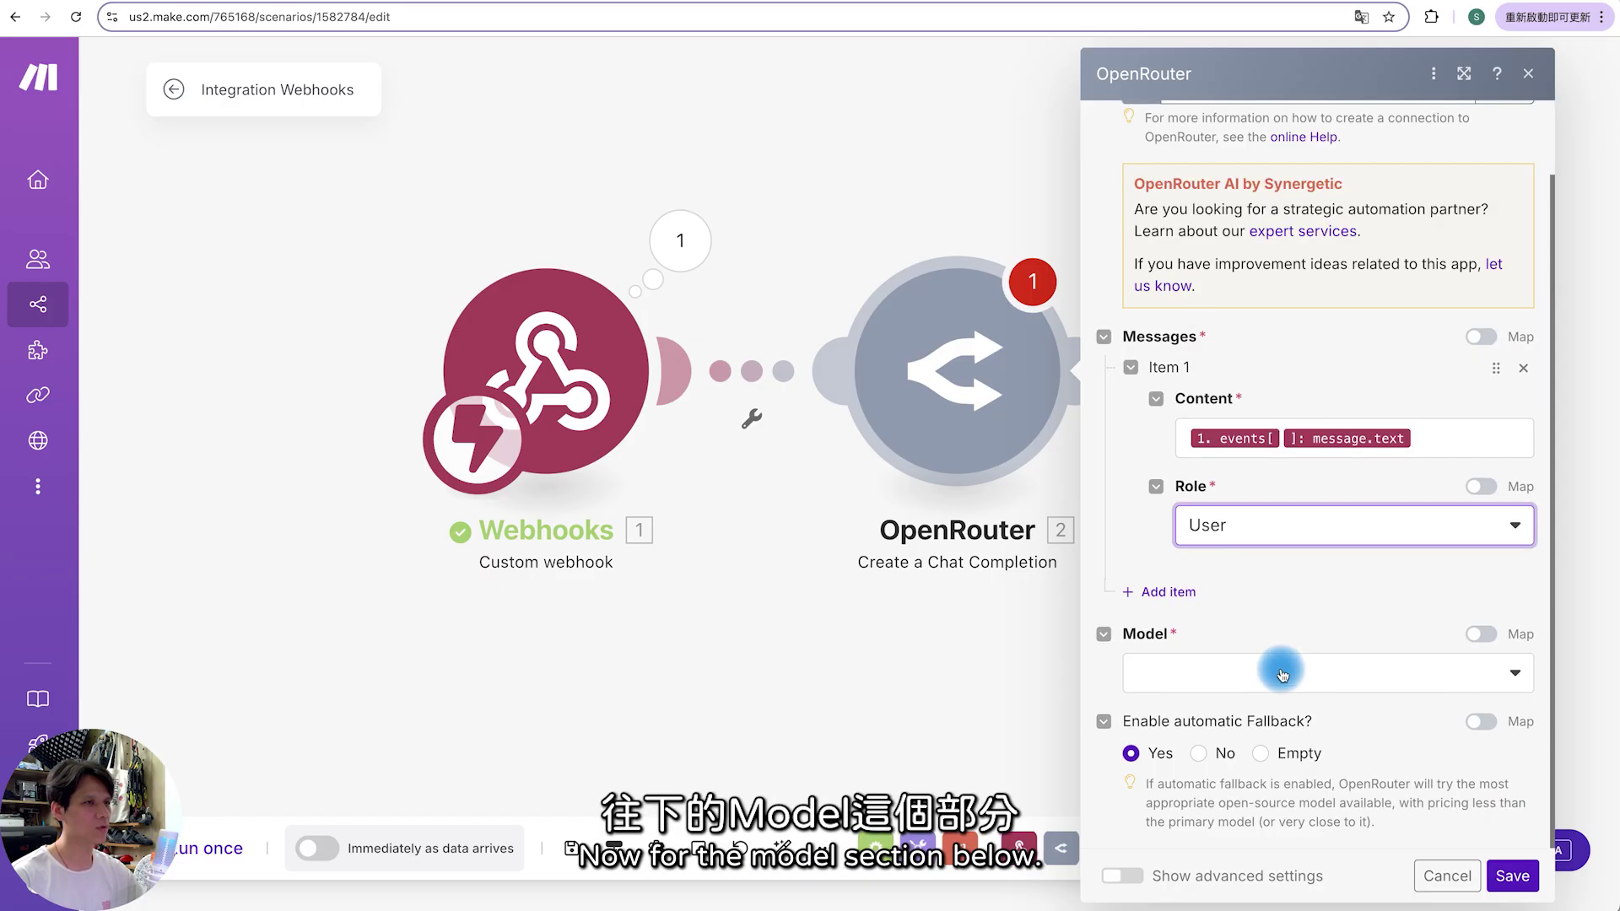
click(1281, 674)
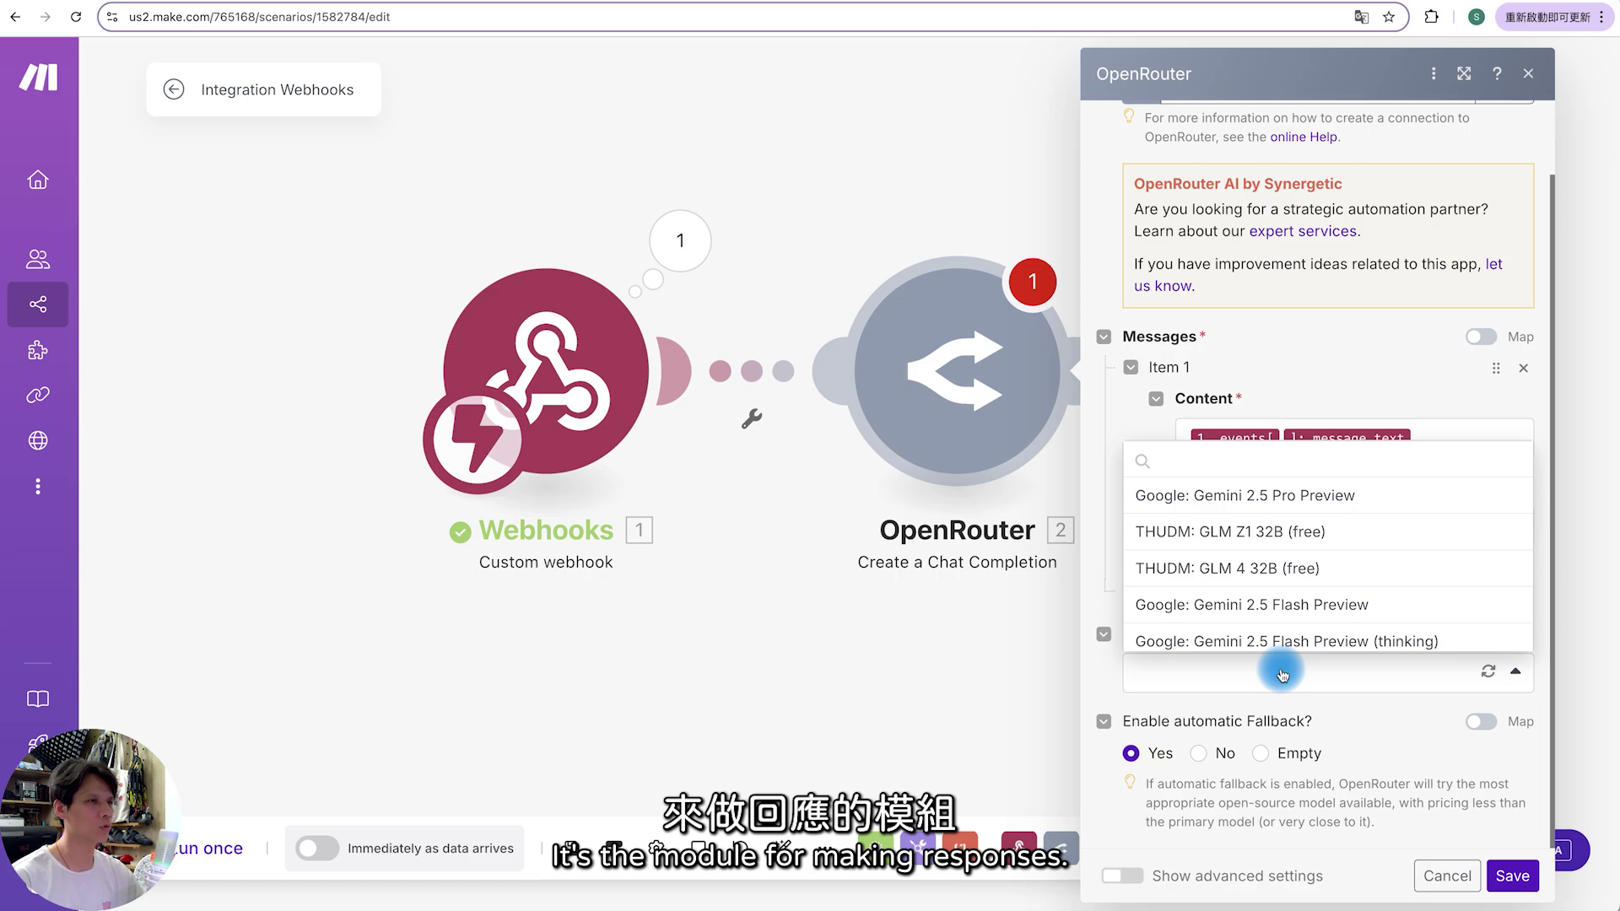
scroll(1242, 561, down, 5)
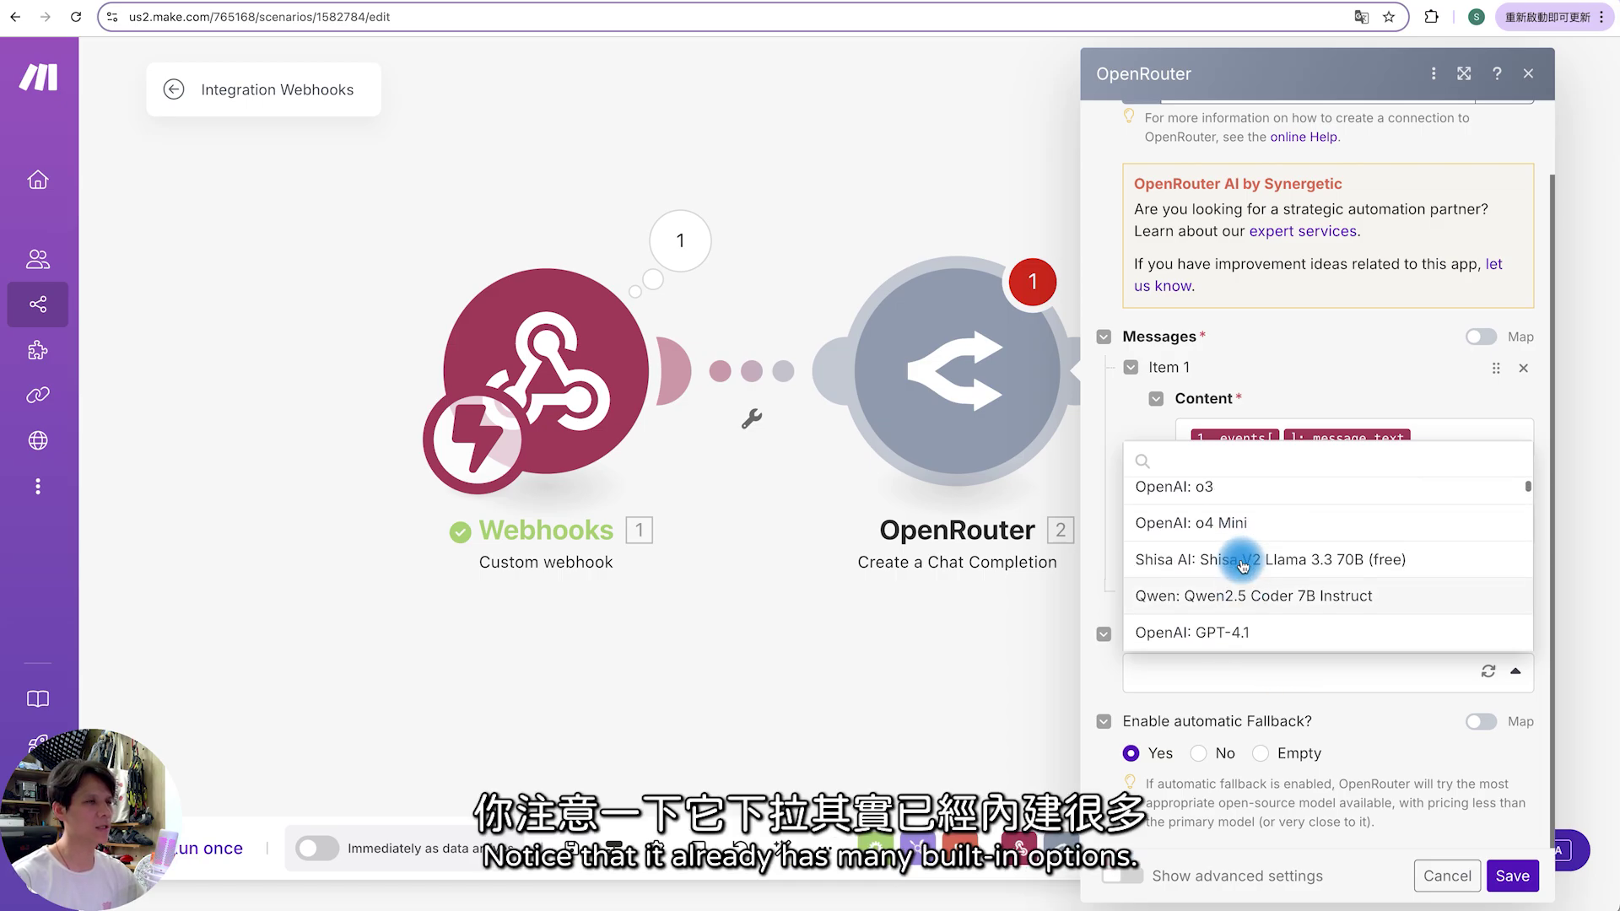
scroll(1243, 566, up, 5)
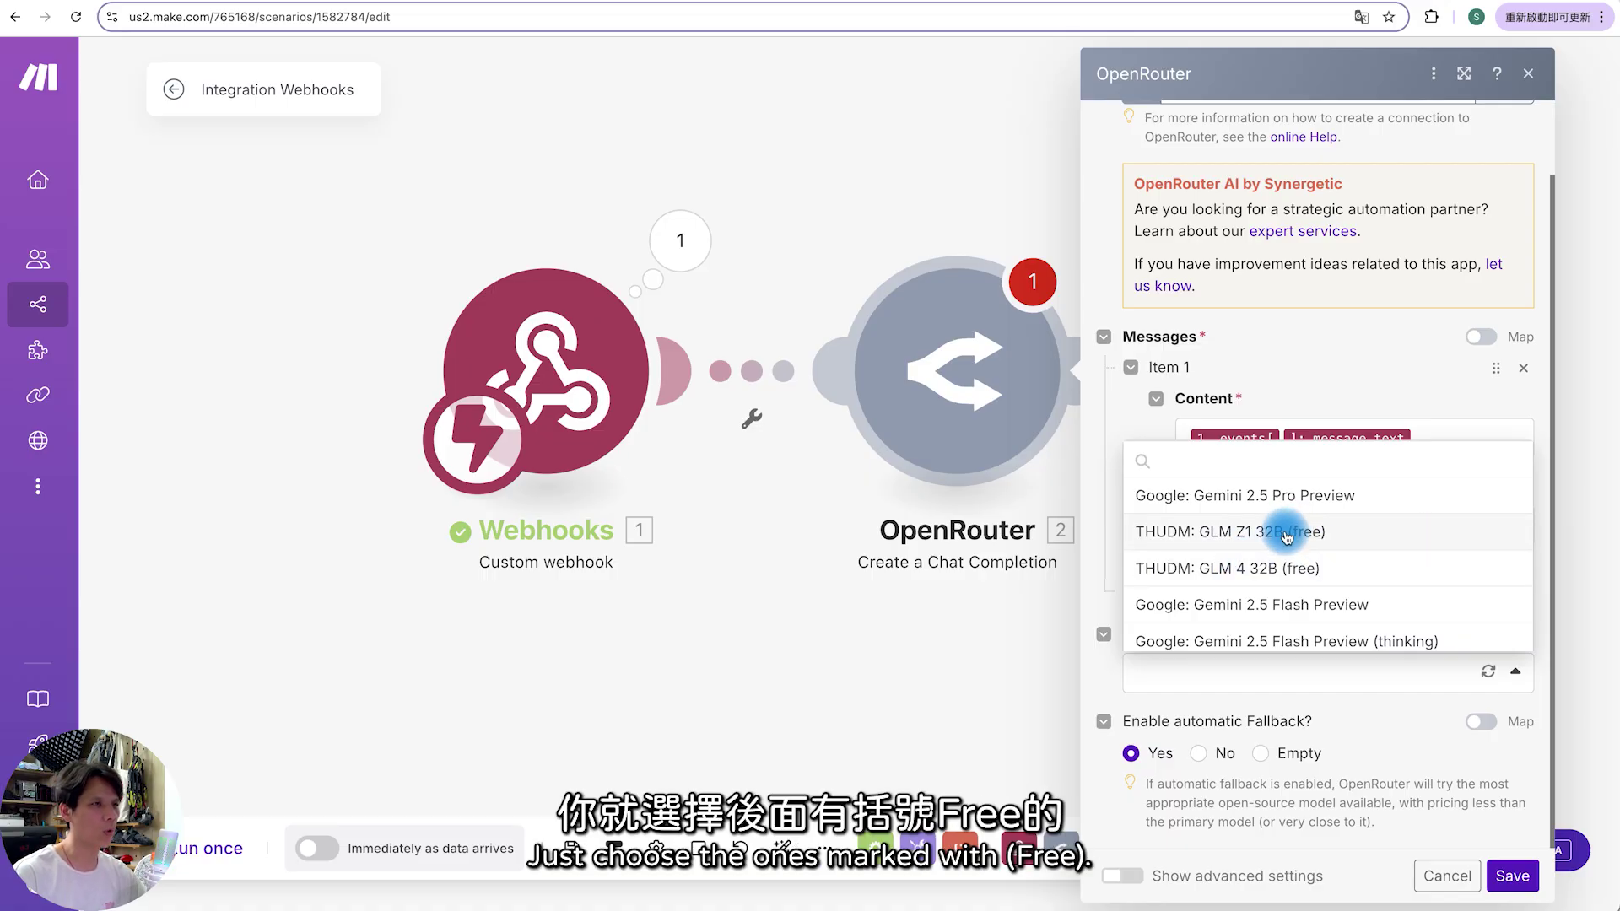
scroll(1324, 540, down, 5)
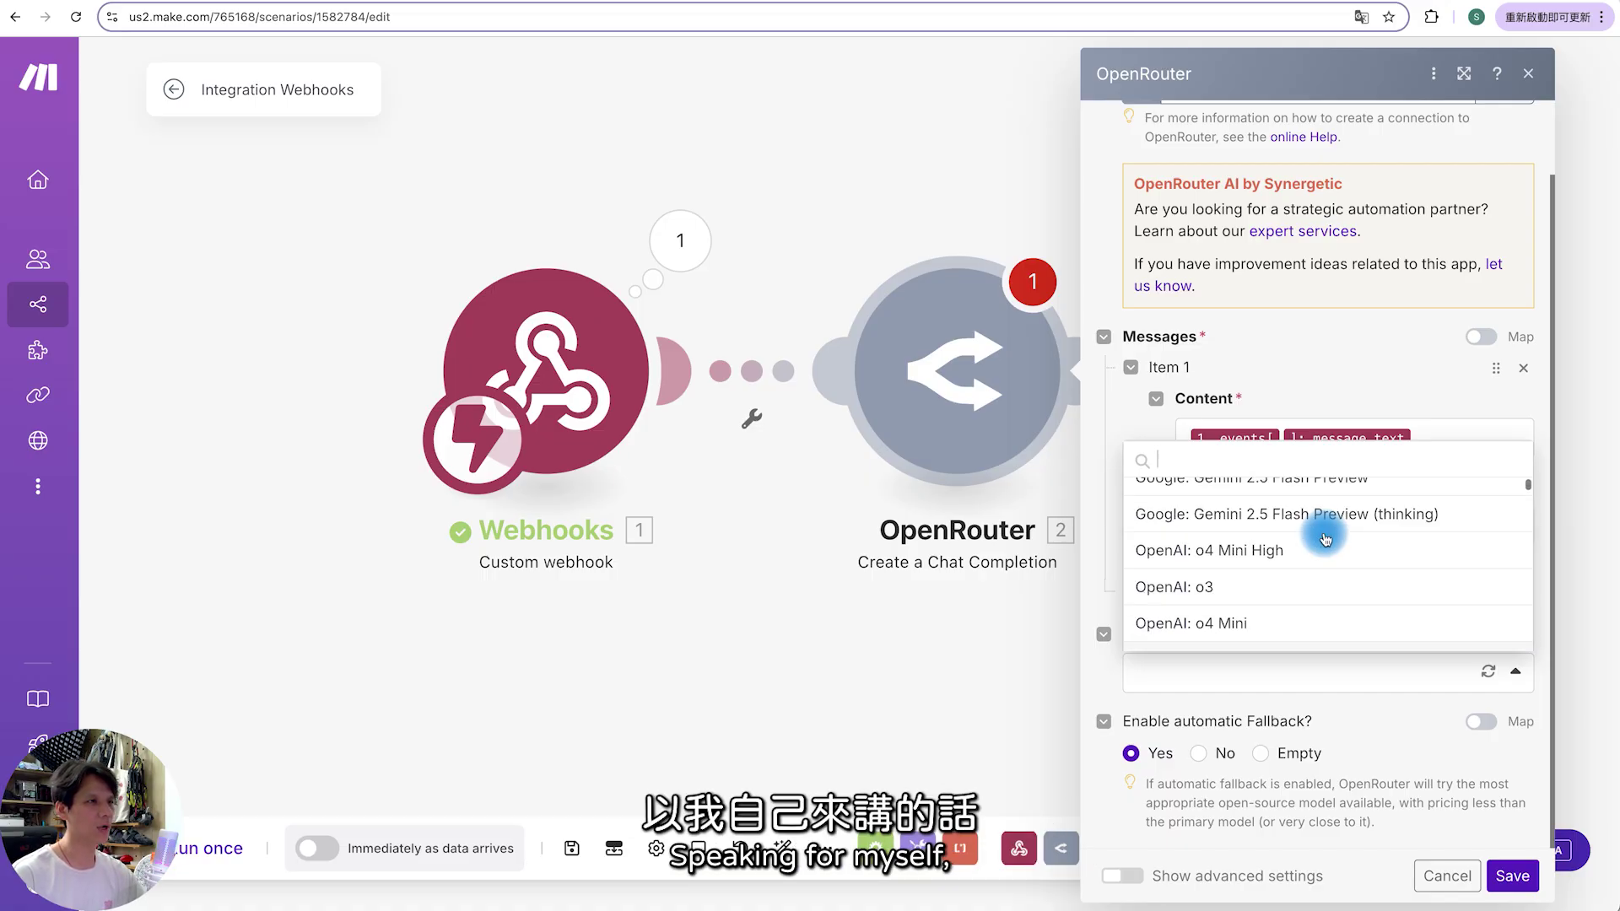
scroll(1324, 540, up, 5)
text(Google)
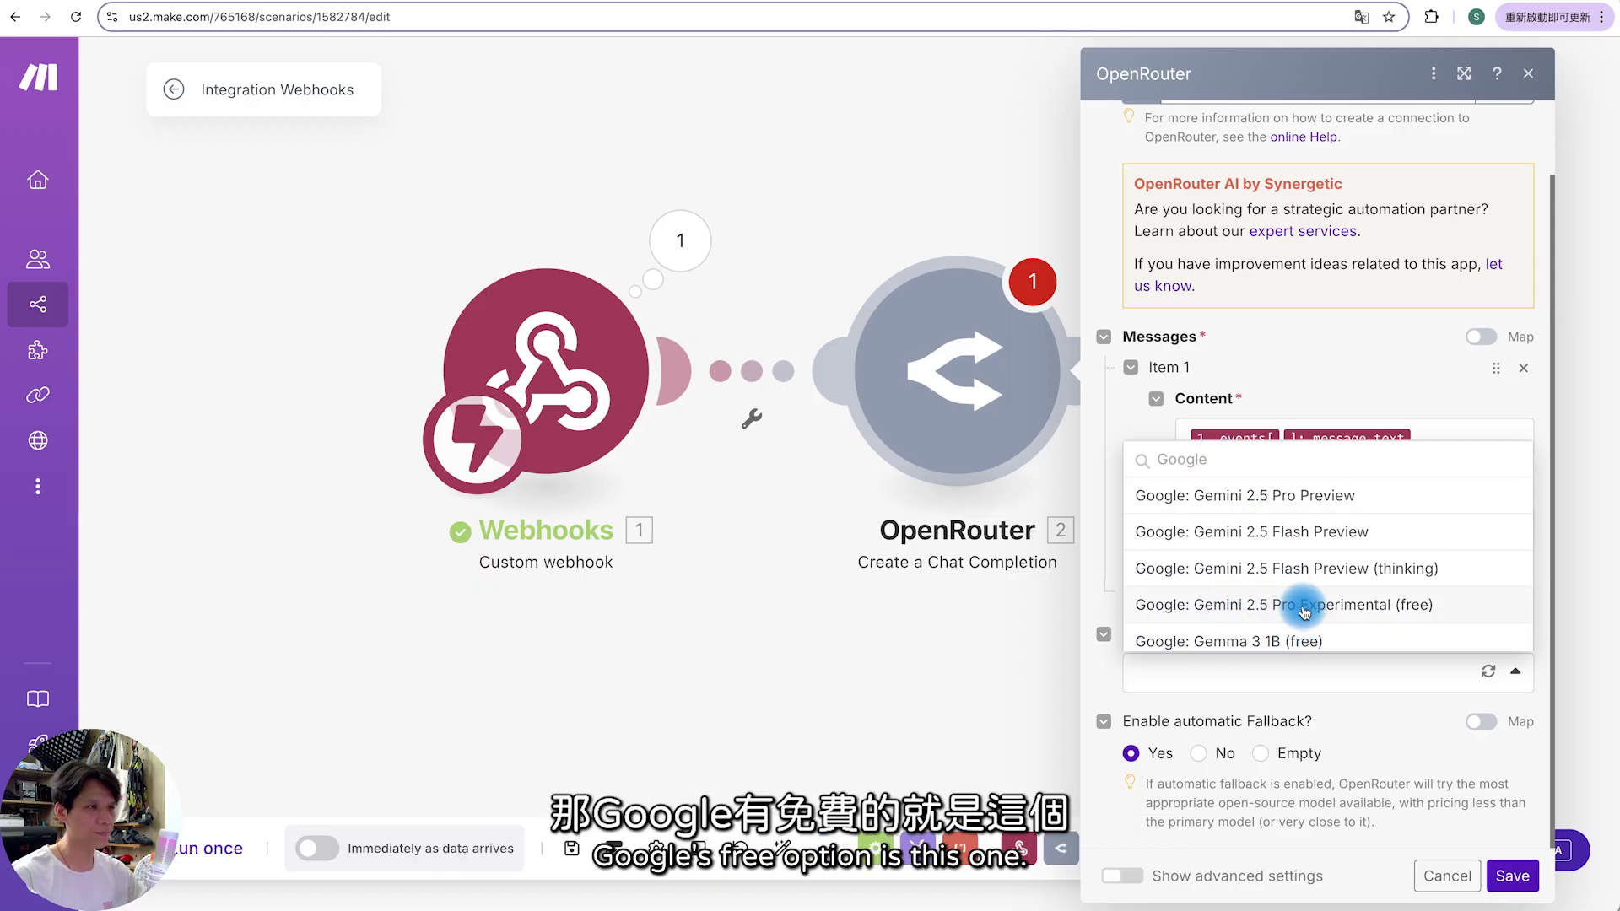
- Look through the Google models for variants marked as free
scroll(1278, 576, down, 1)
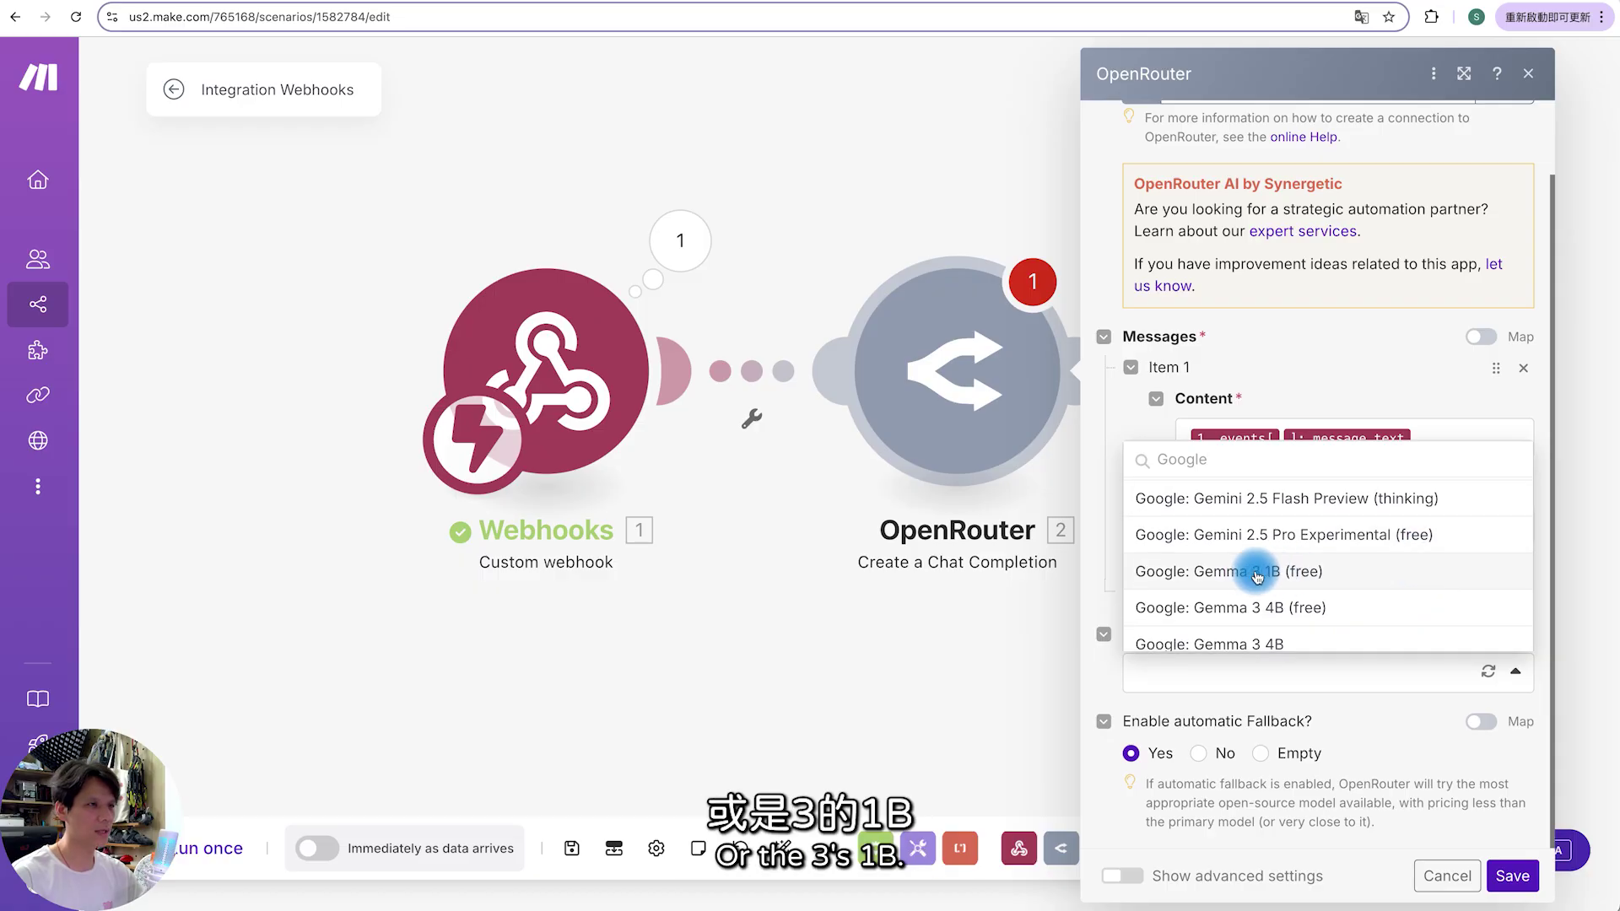
scroll(1278, 593, down, 1)
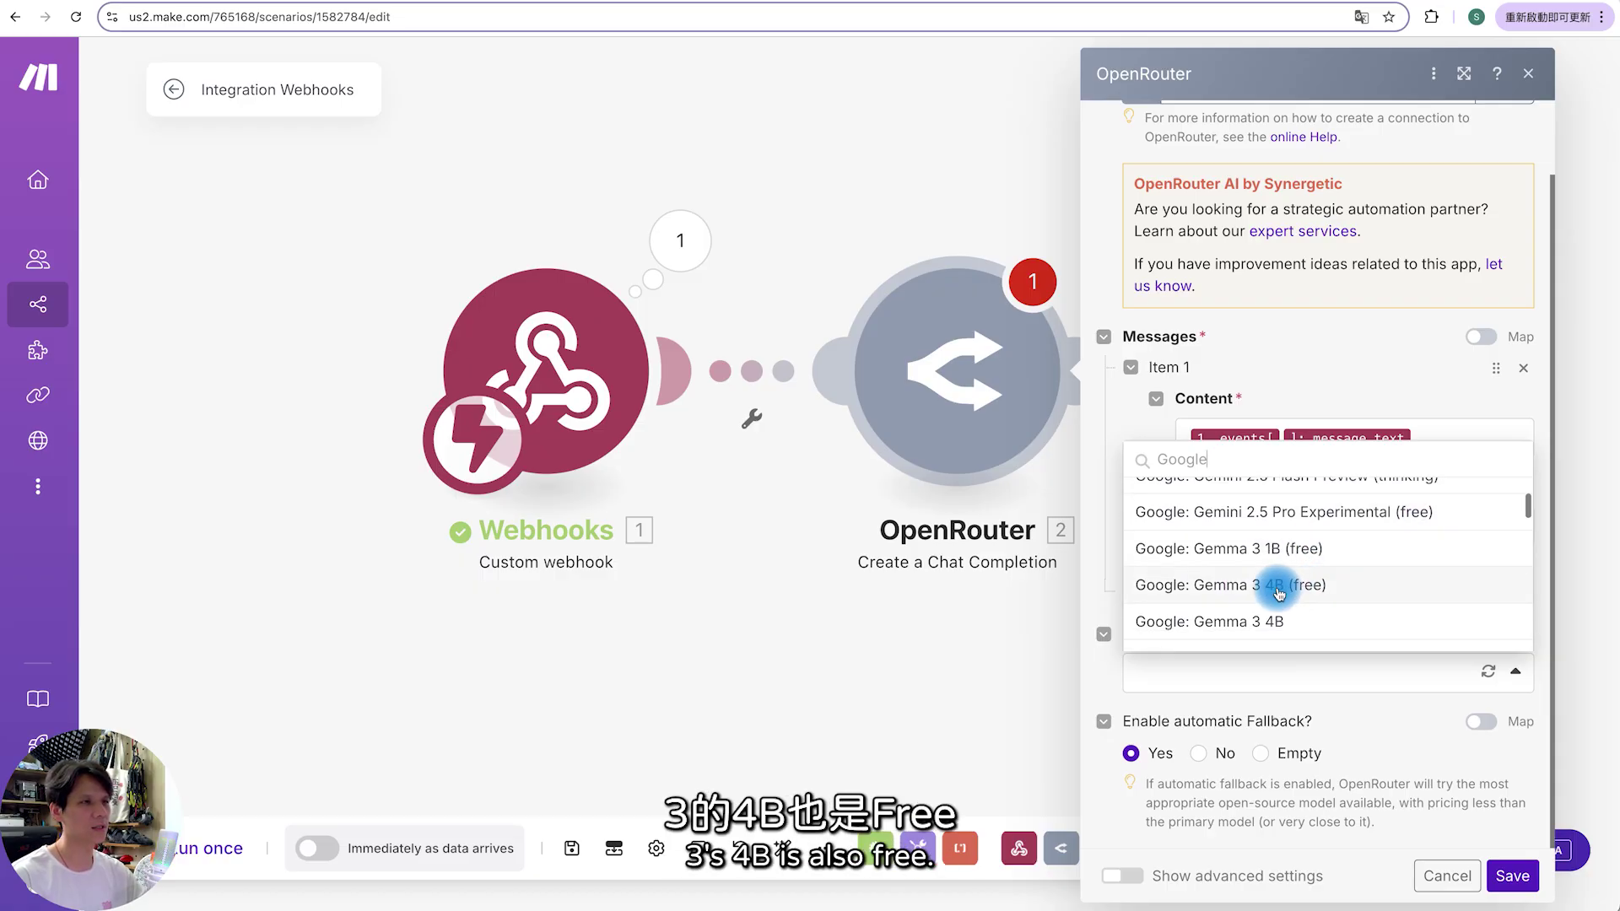
scroll(1341, 582, down, 2)
scroll(1308, 549, down, 3)
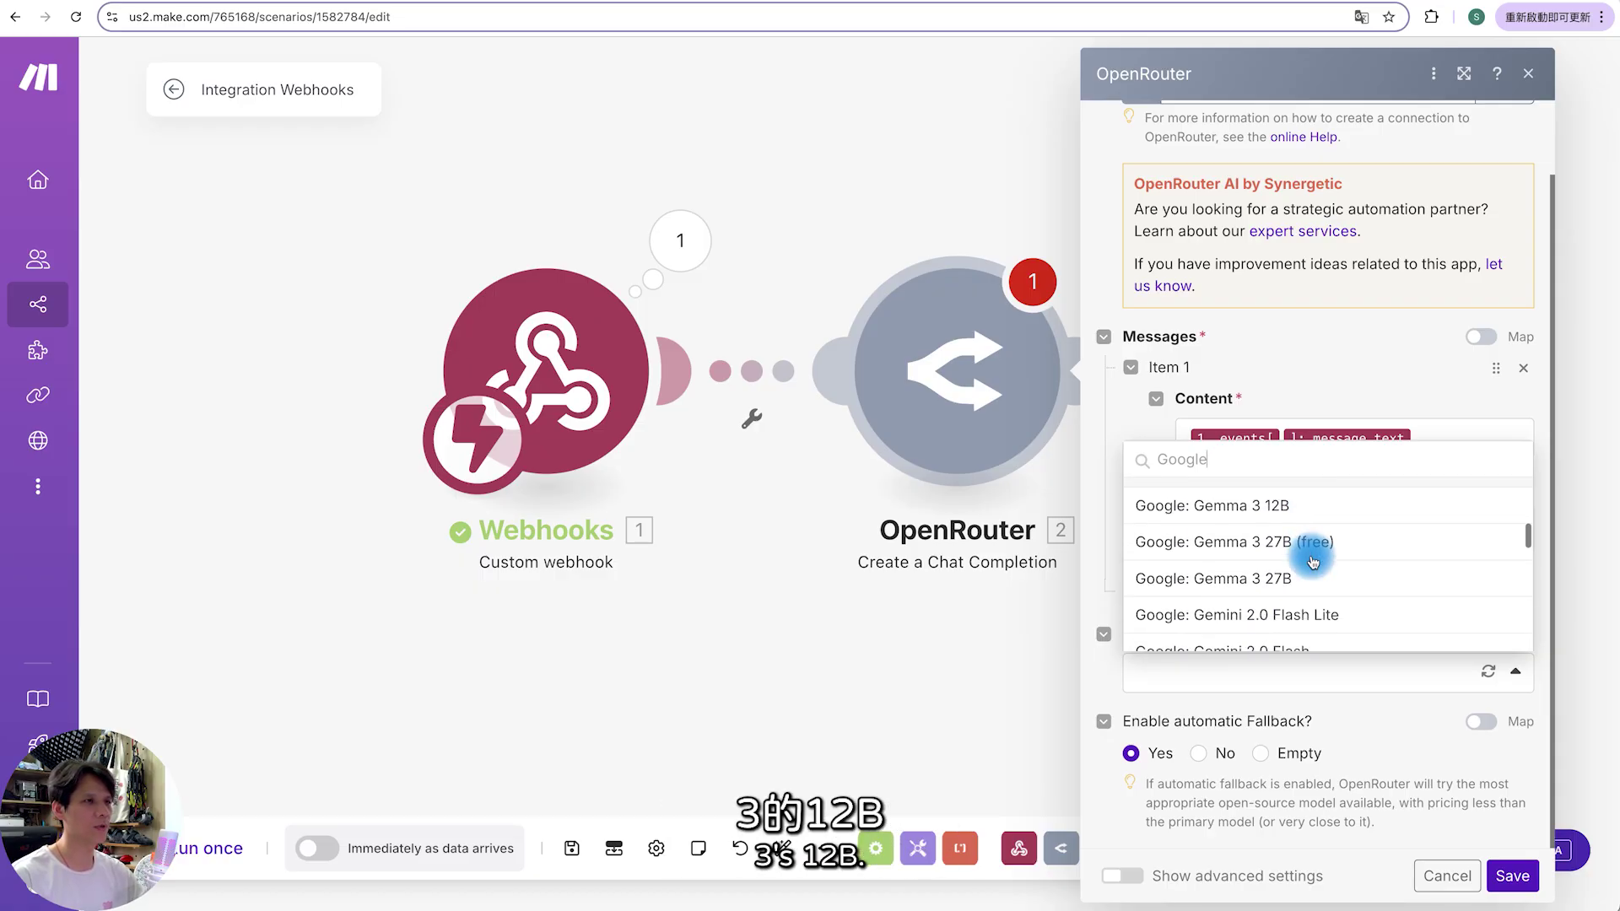
scroll(1307, 549, down, 2)
scroll(1306, 550, up, 2)
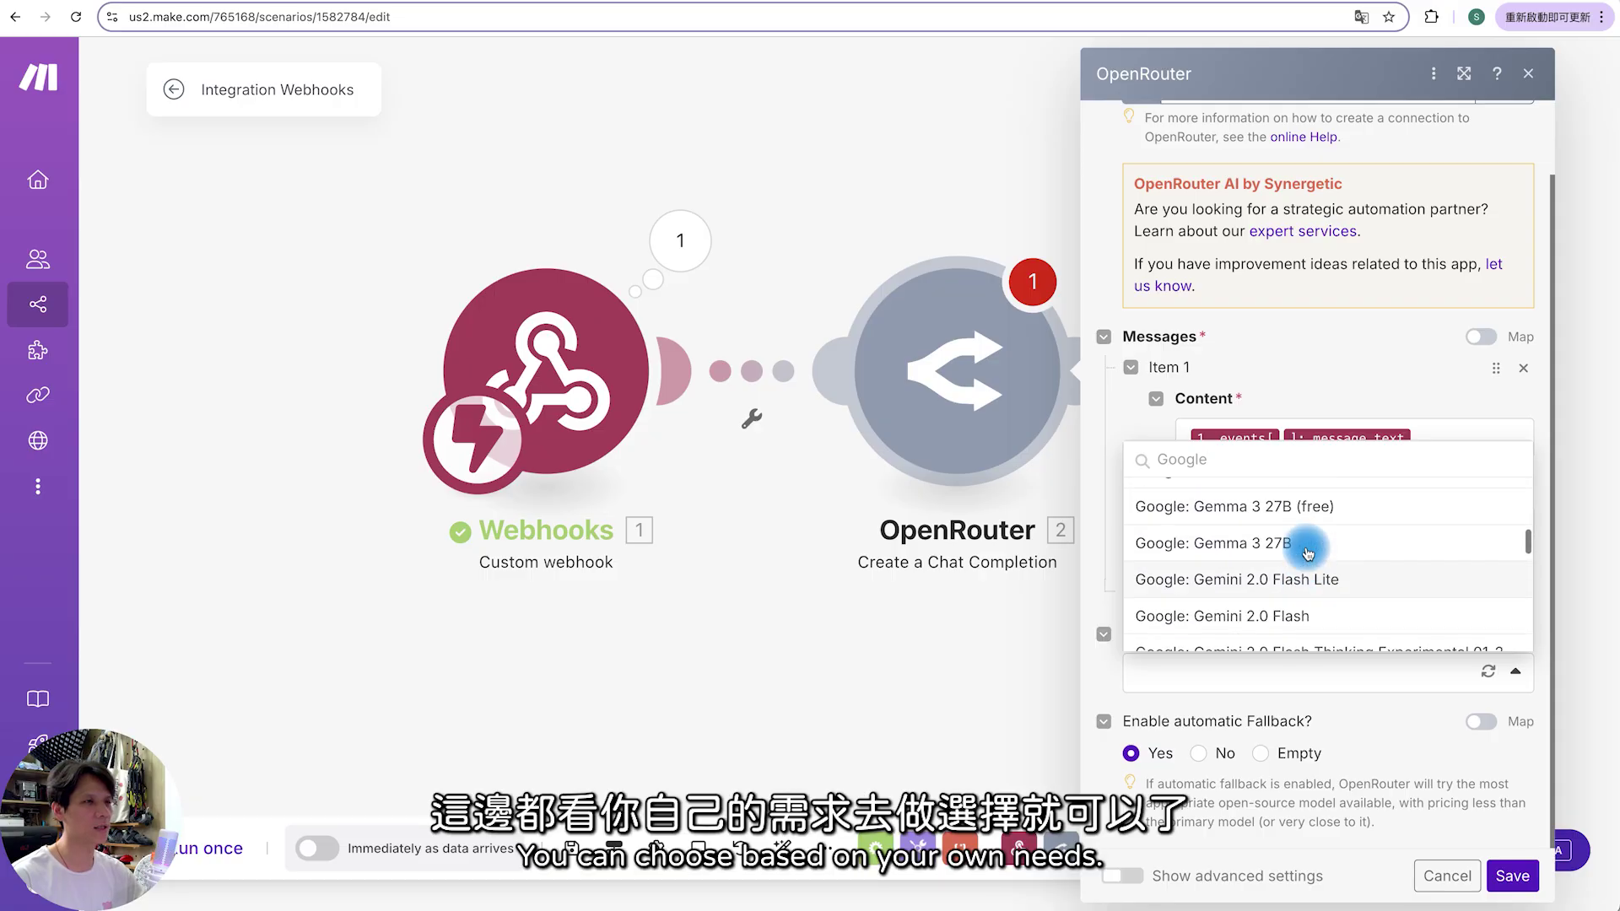
scroll(1306, 553, down, 1)
scroll(1299, 558, up, 2)
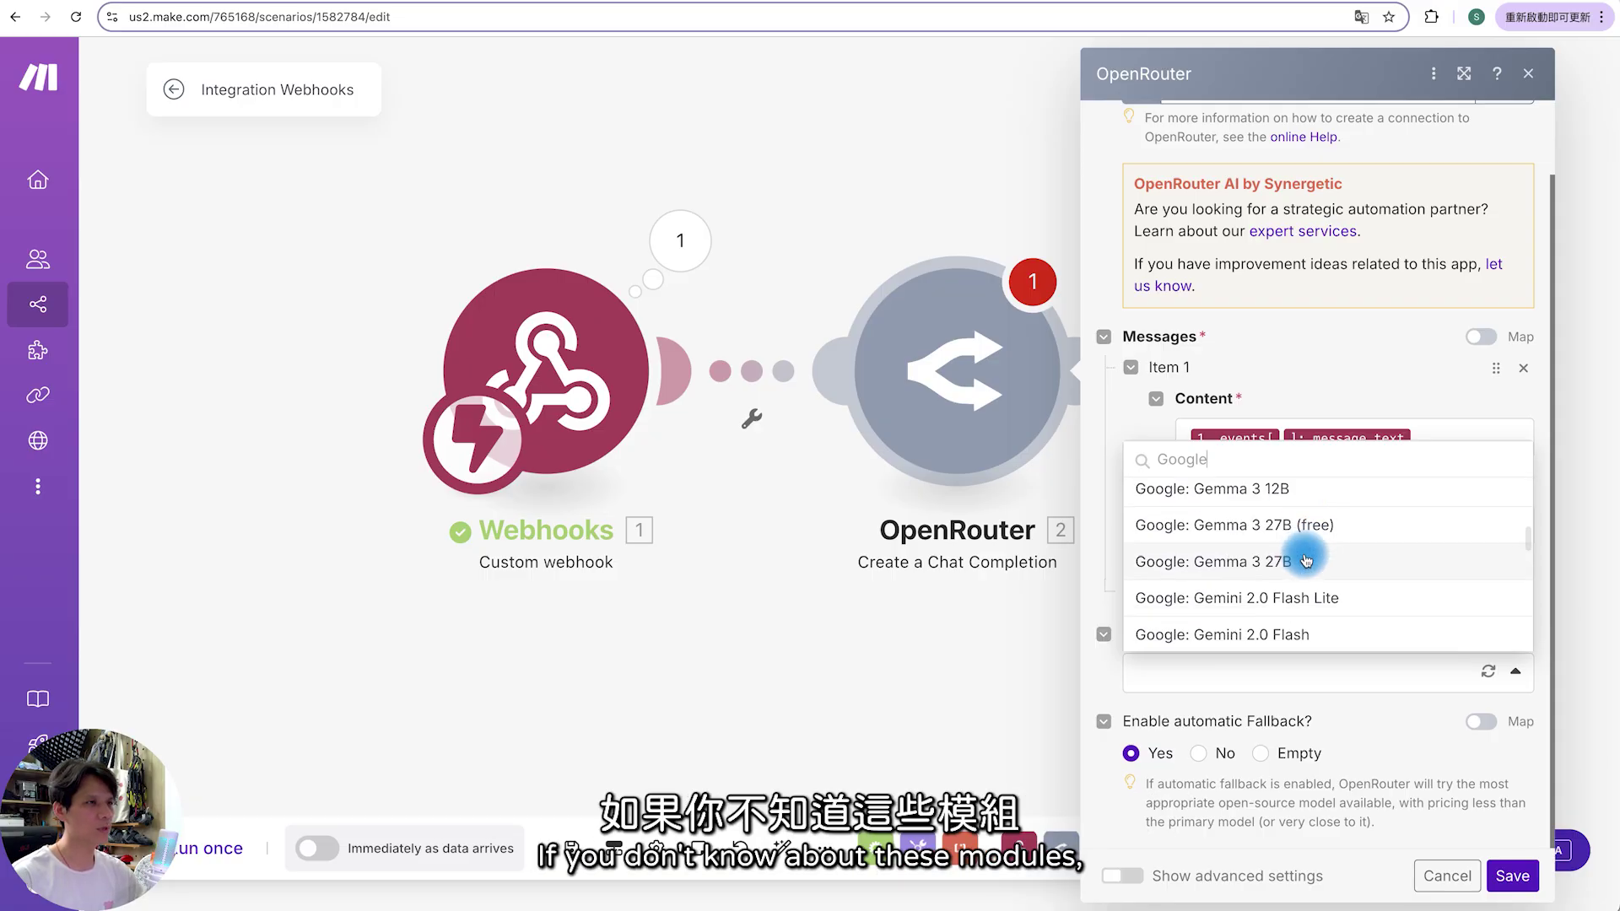
scroll(1341, 532, down, 5)
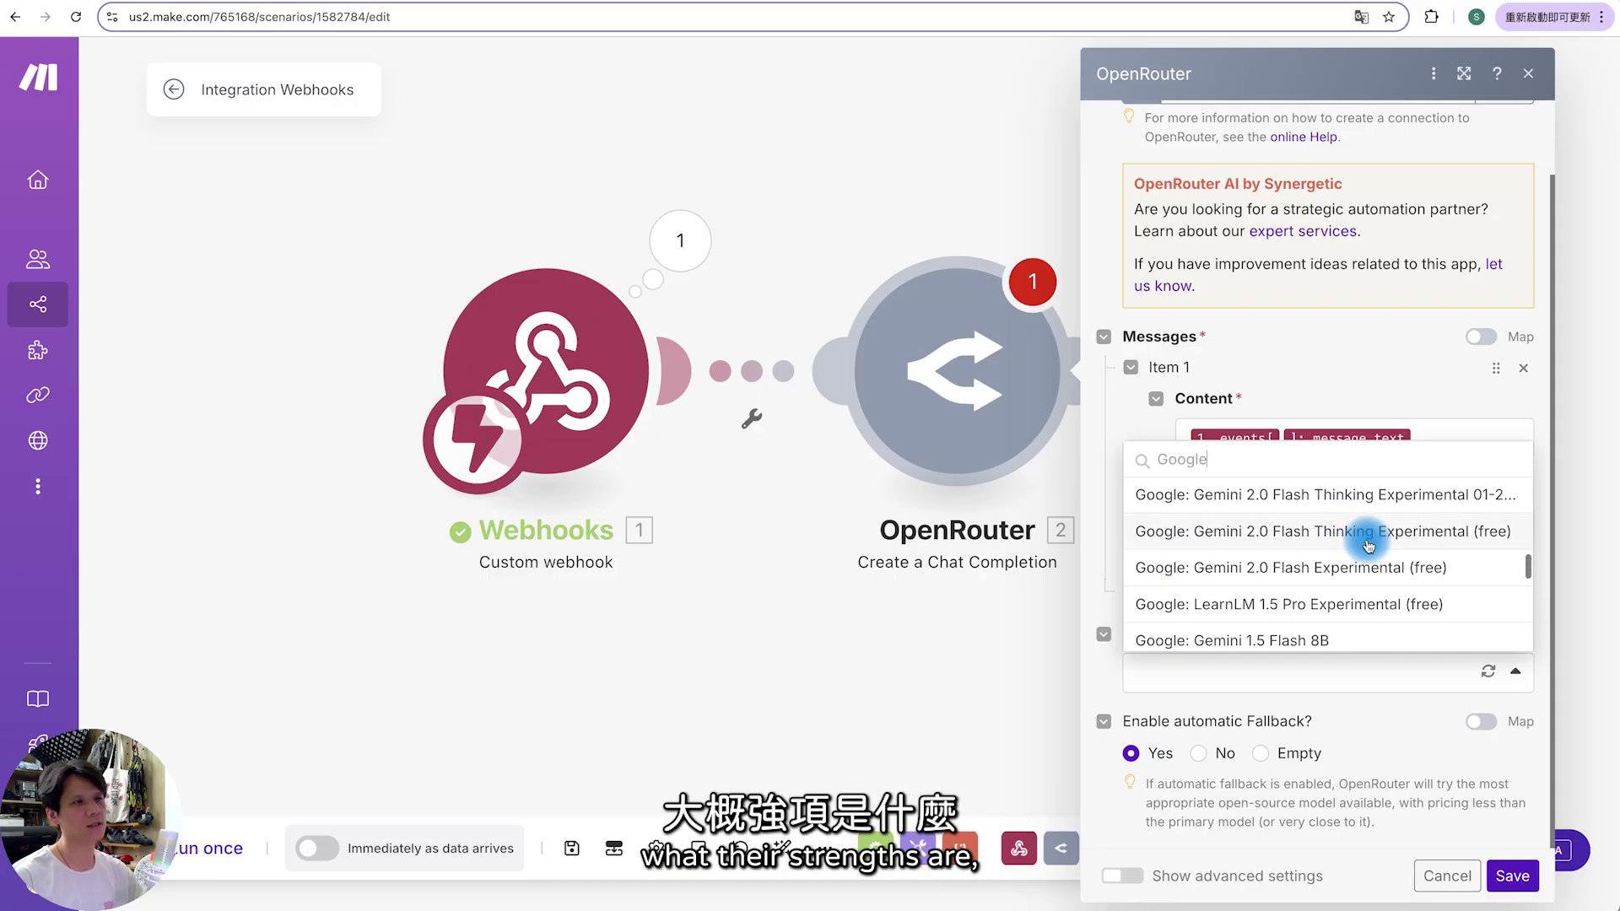
scroll(1368, 546, down, 2)
scroll(1368, 546, up, 3)
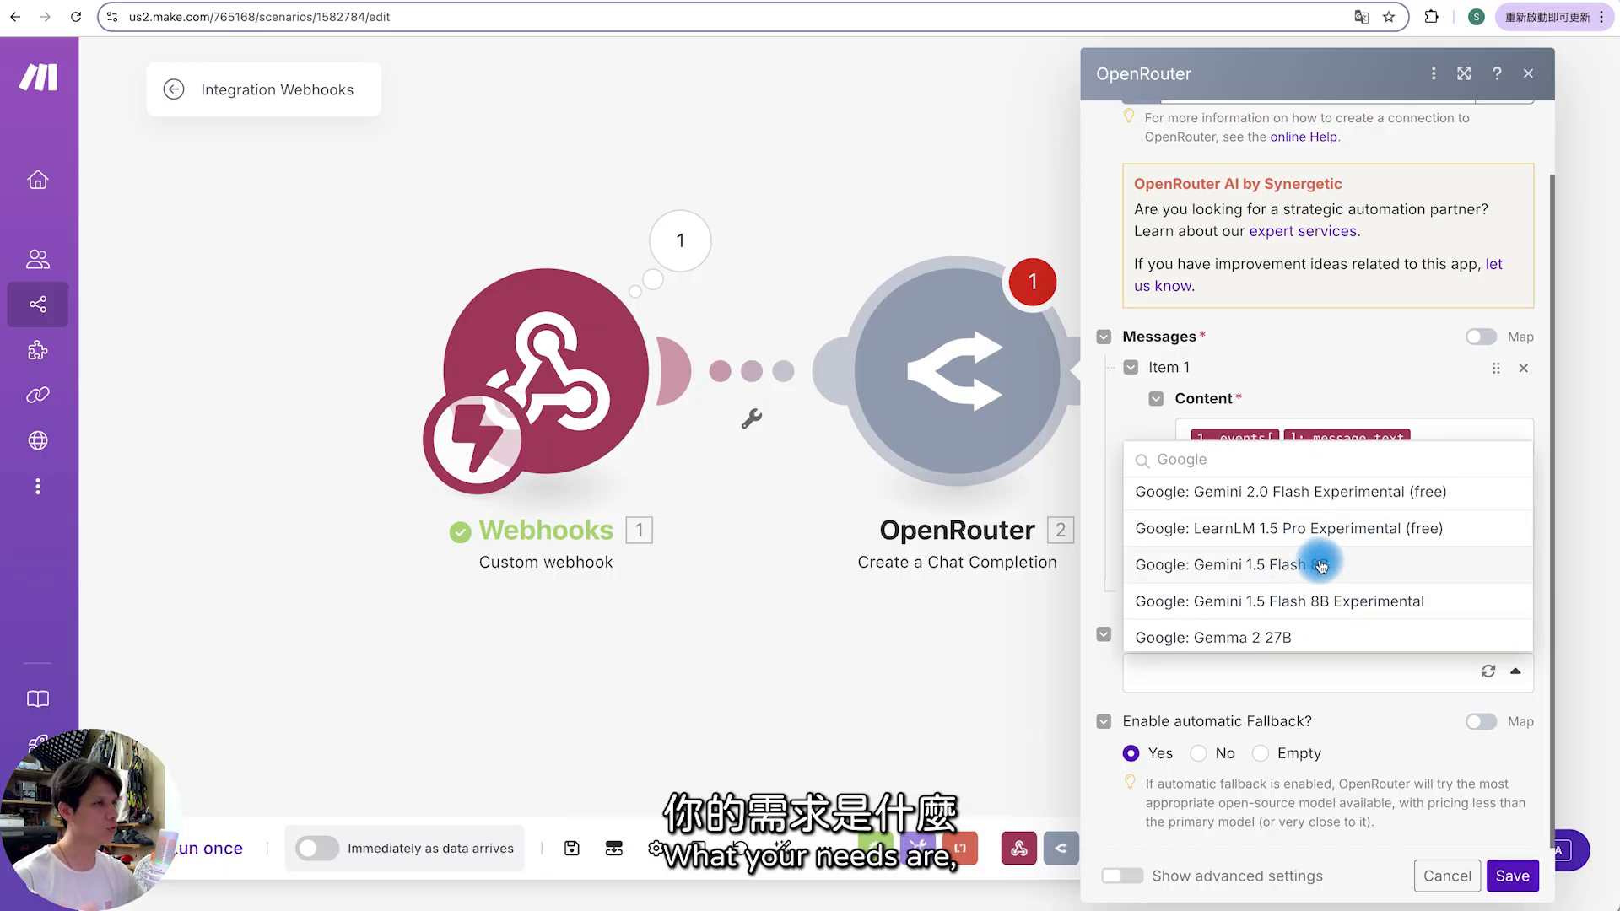
- Choose Google: Gemini 2.5 Pro Experimental (free) as the model and save the OpenRouter module
scroll(1316, 563, up, 5)
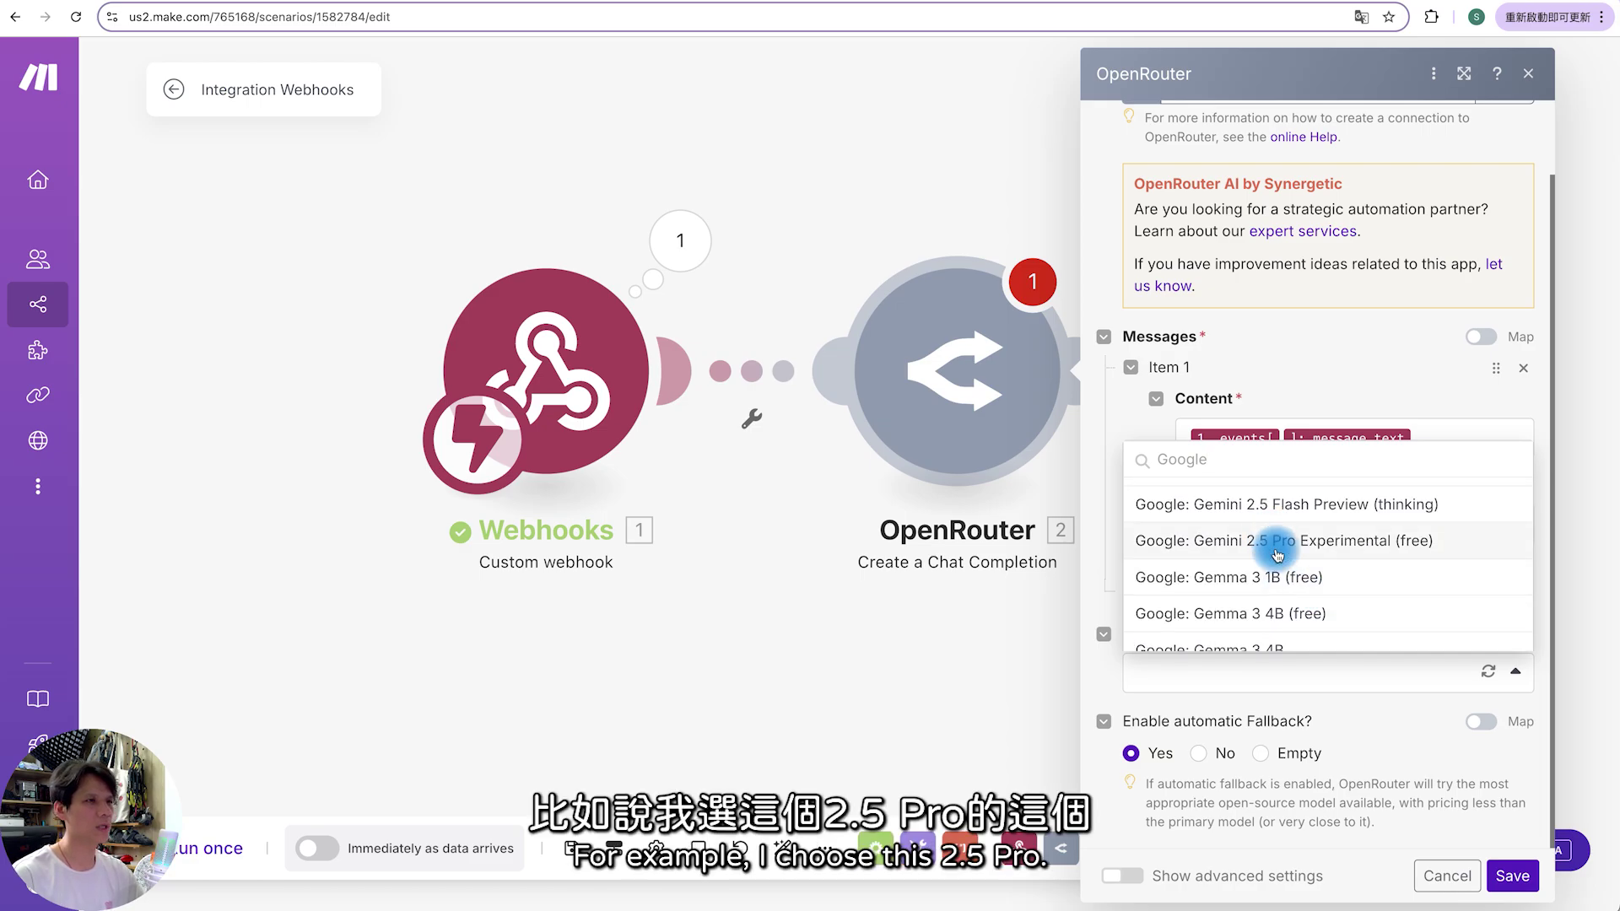
click(1350, 543)
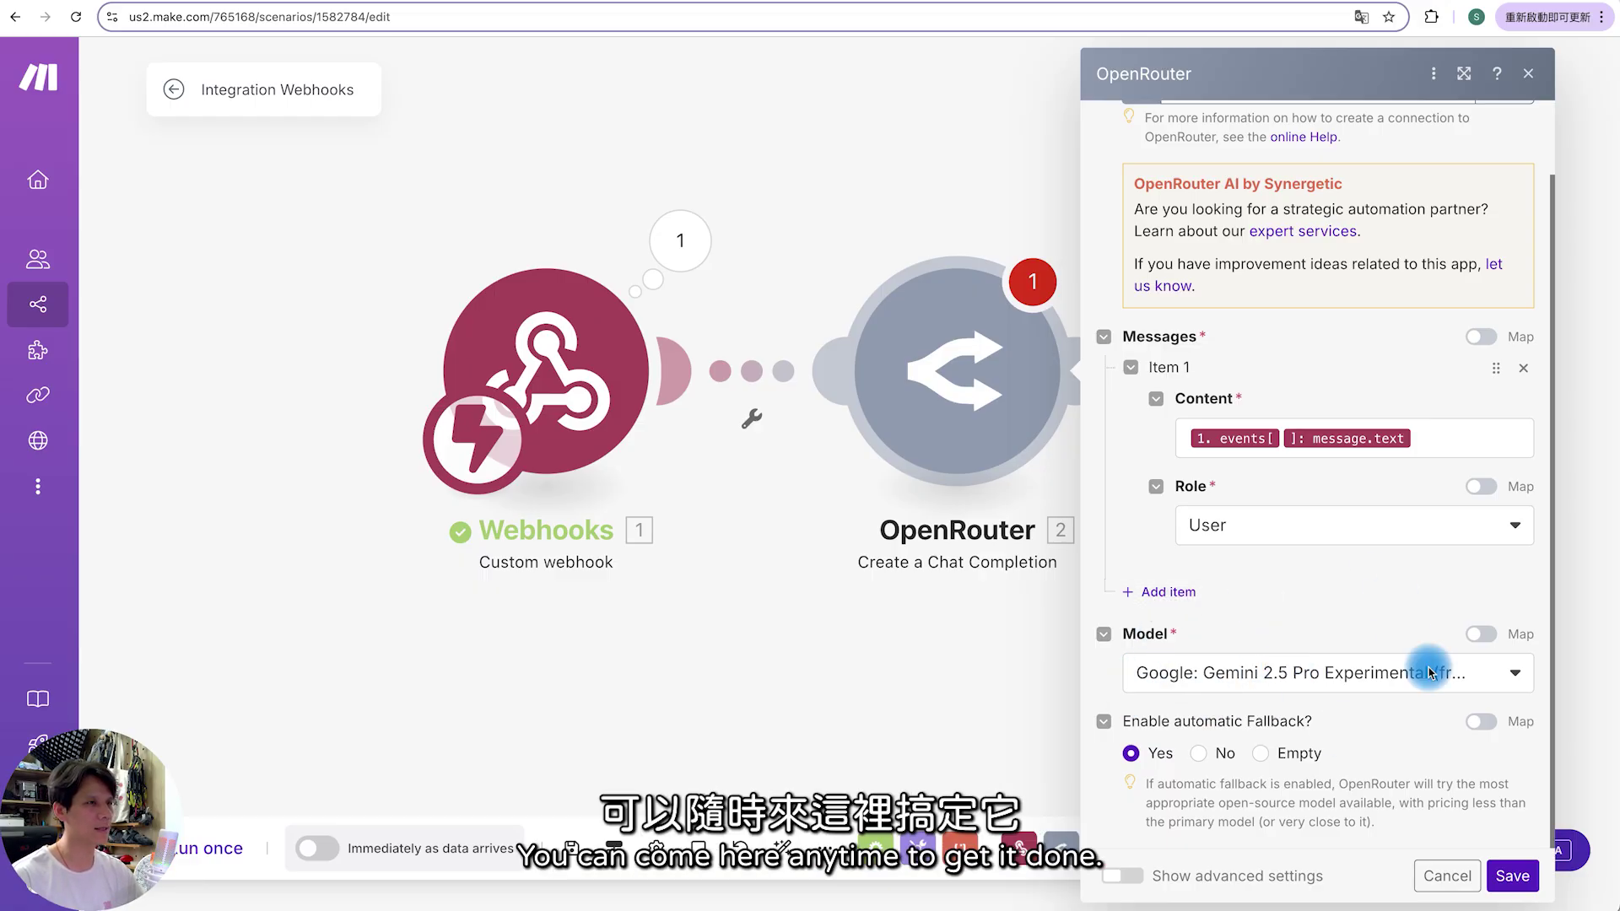
click(1510, 875)
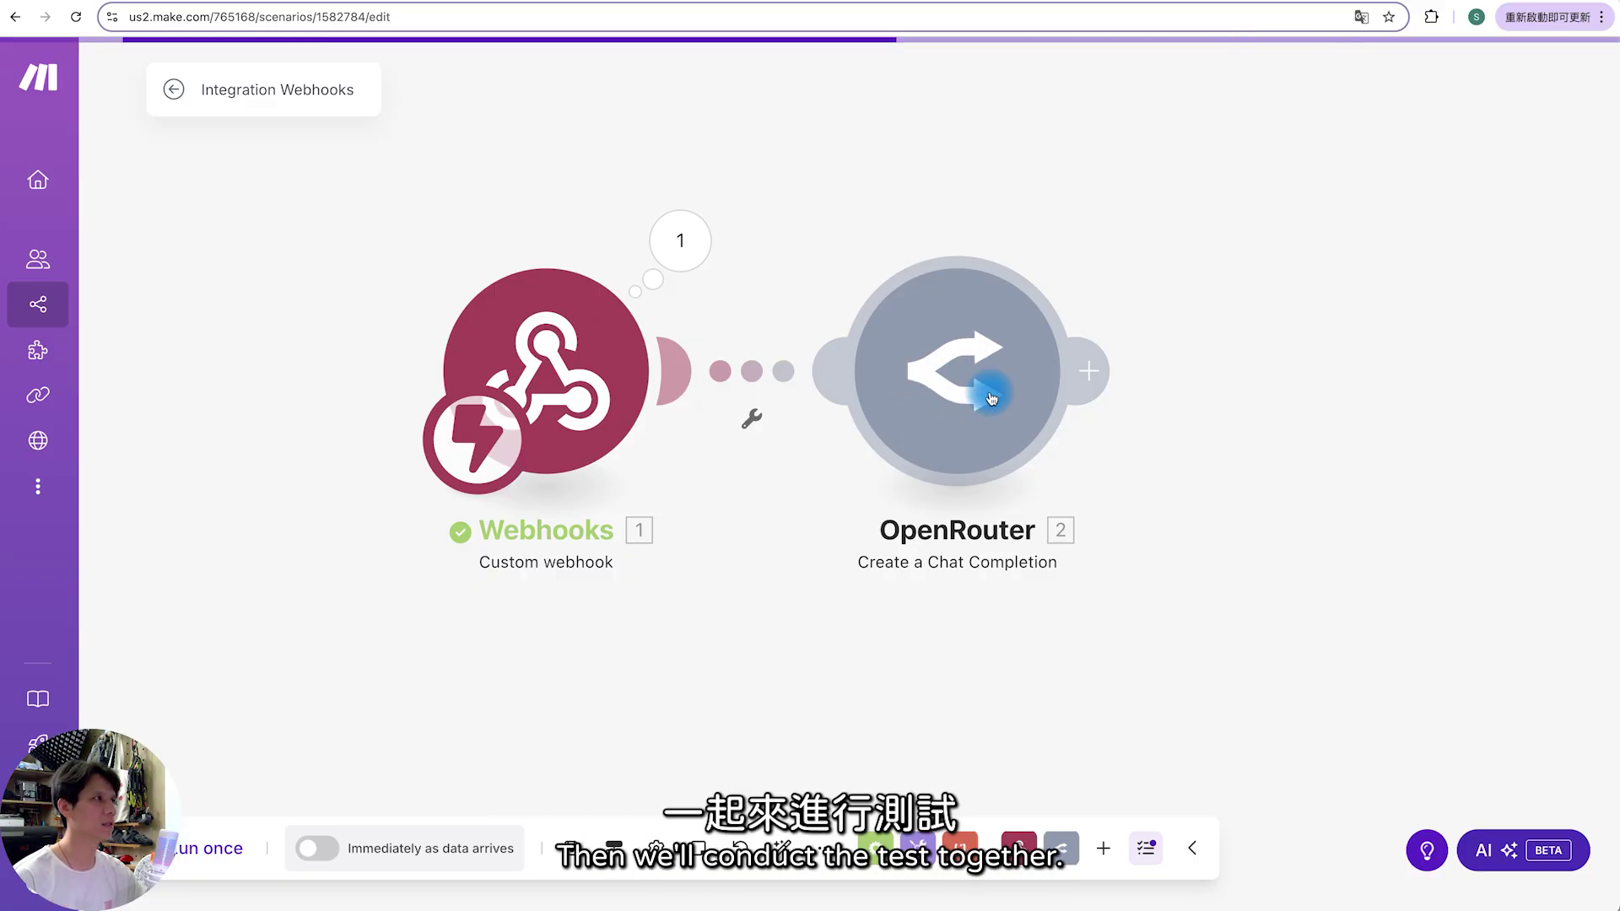
- Add a LINE Send a Reply Message module after the OpenRouter module
click(1102, 374)
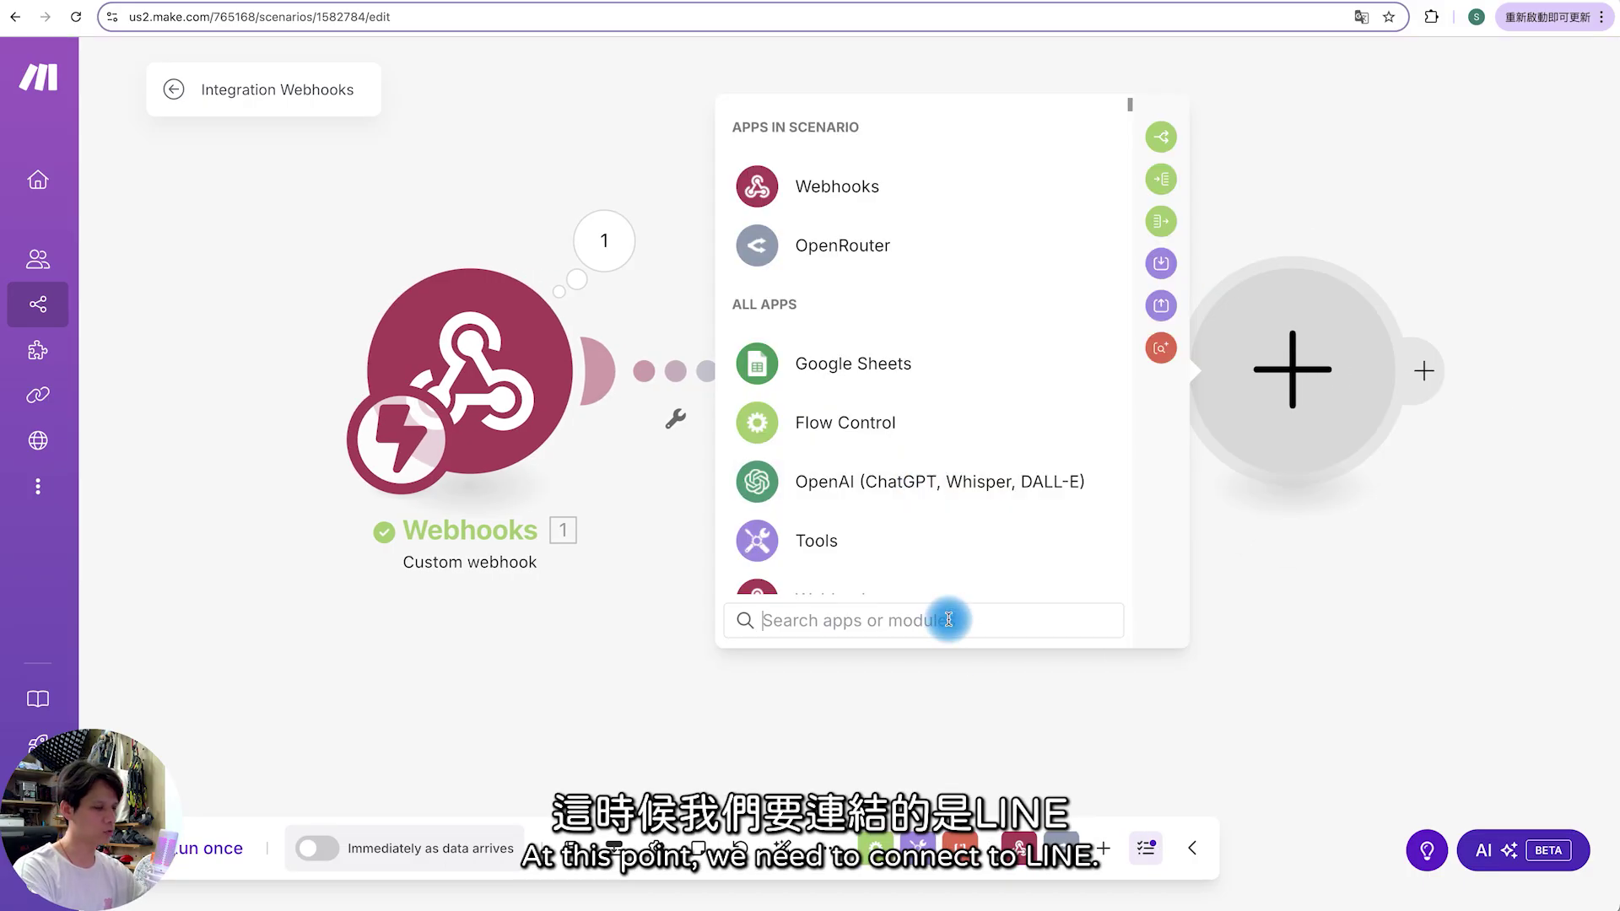
text(LINE)
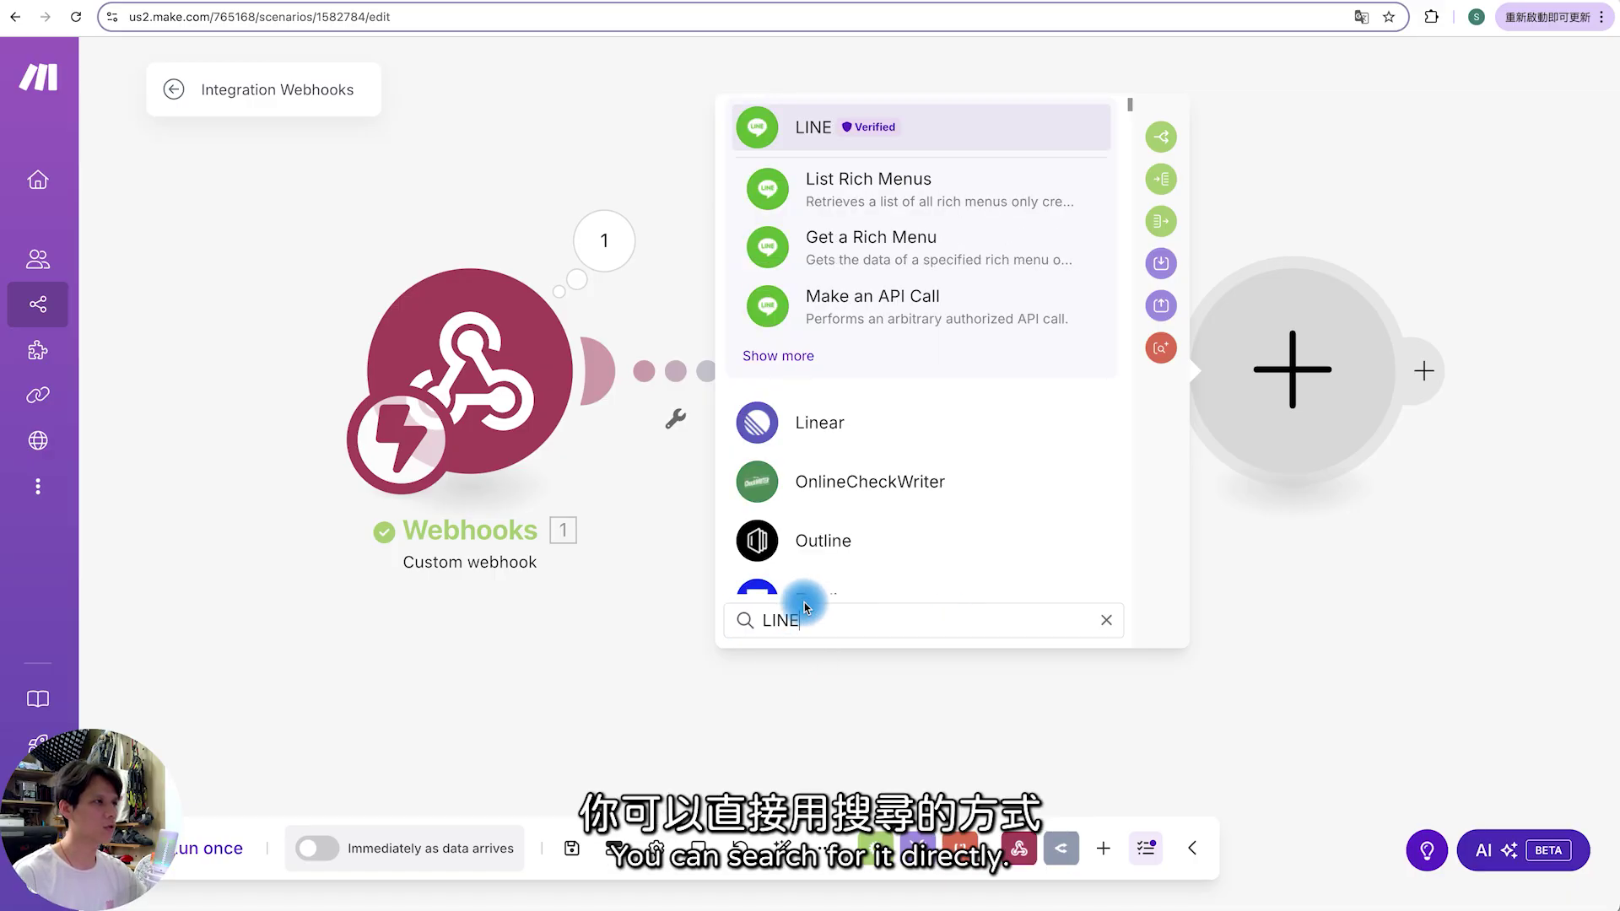
click(807, 128)
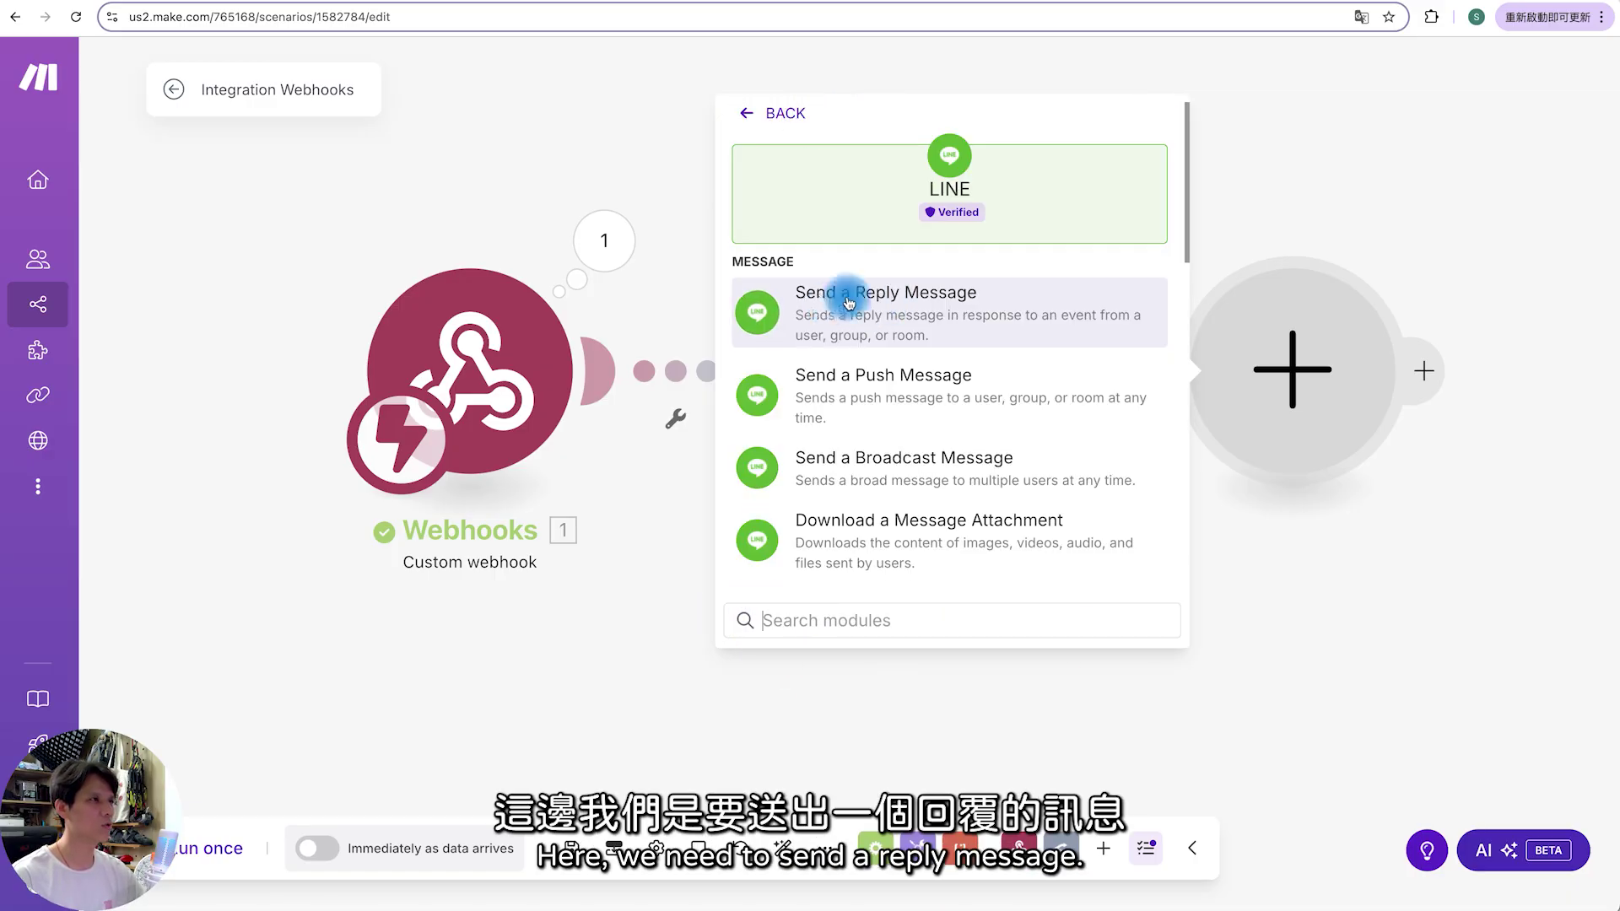
click(889, 312)
- Start a new connection for the LINE reply module and issue a long-lived channel access token on the LINE Developers Messaging API page
click(858, 366)
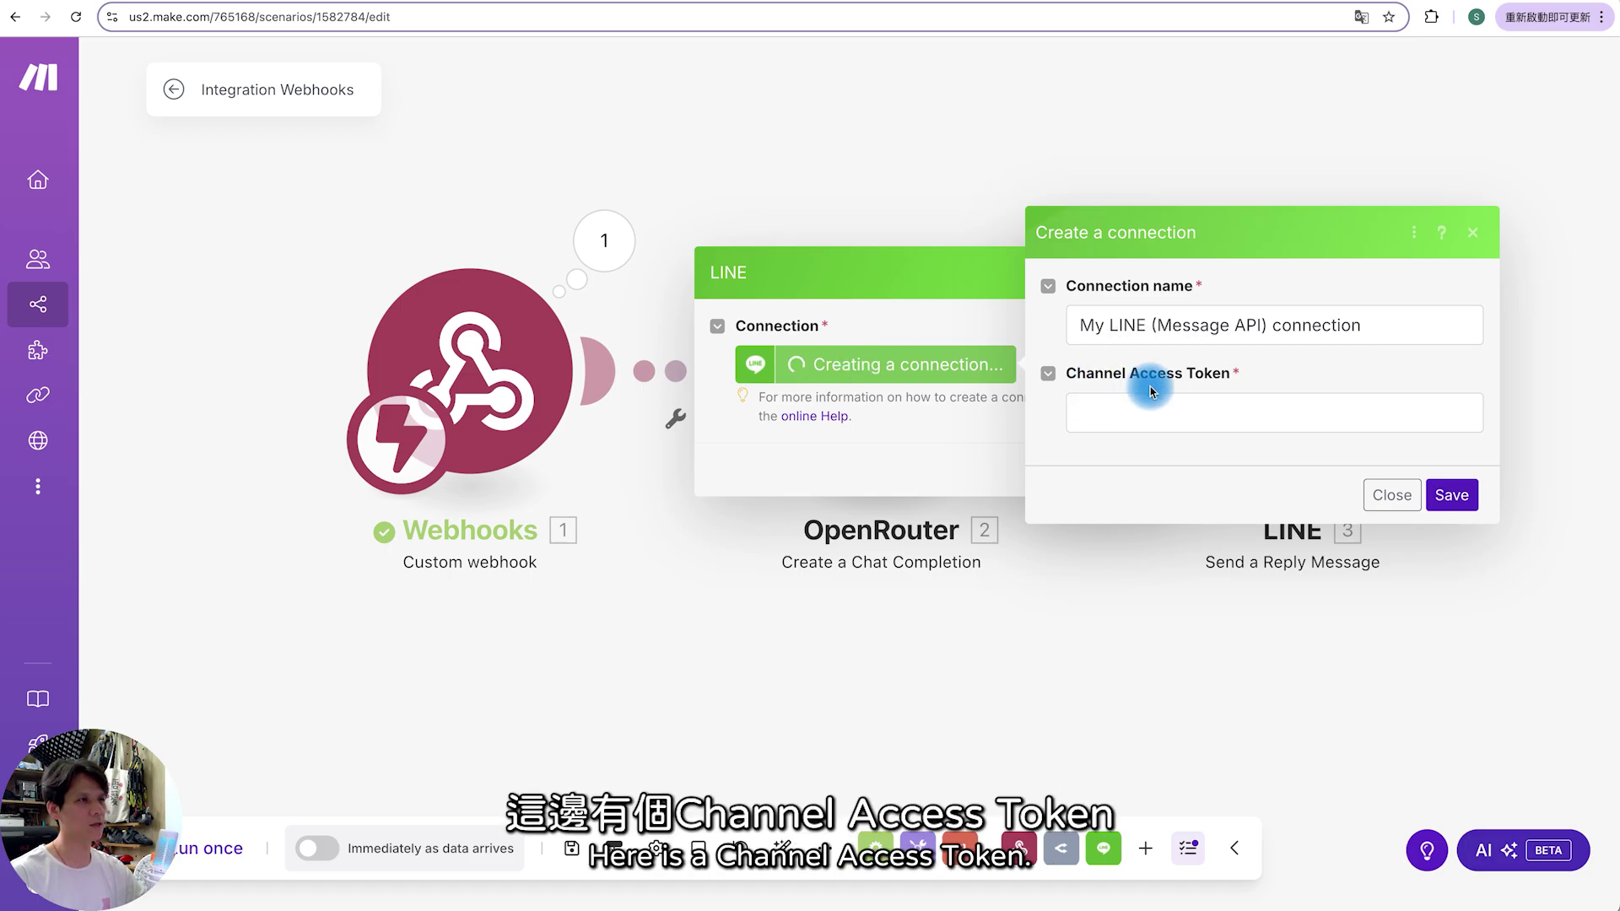
click(1191, 407)
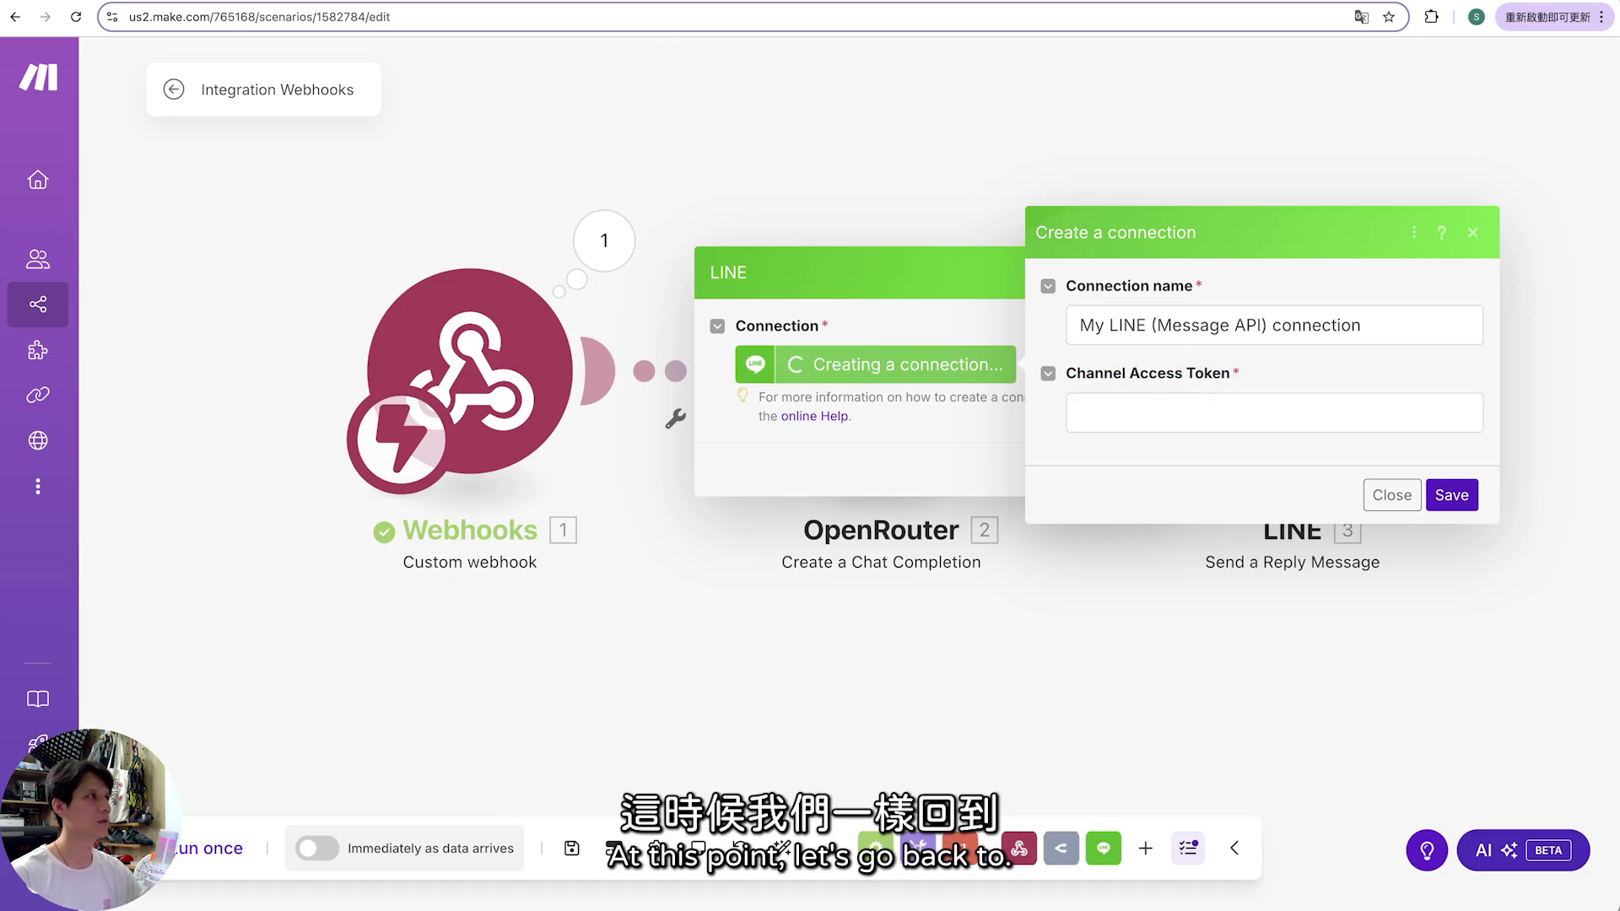
click(371, 1)
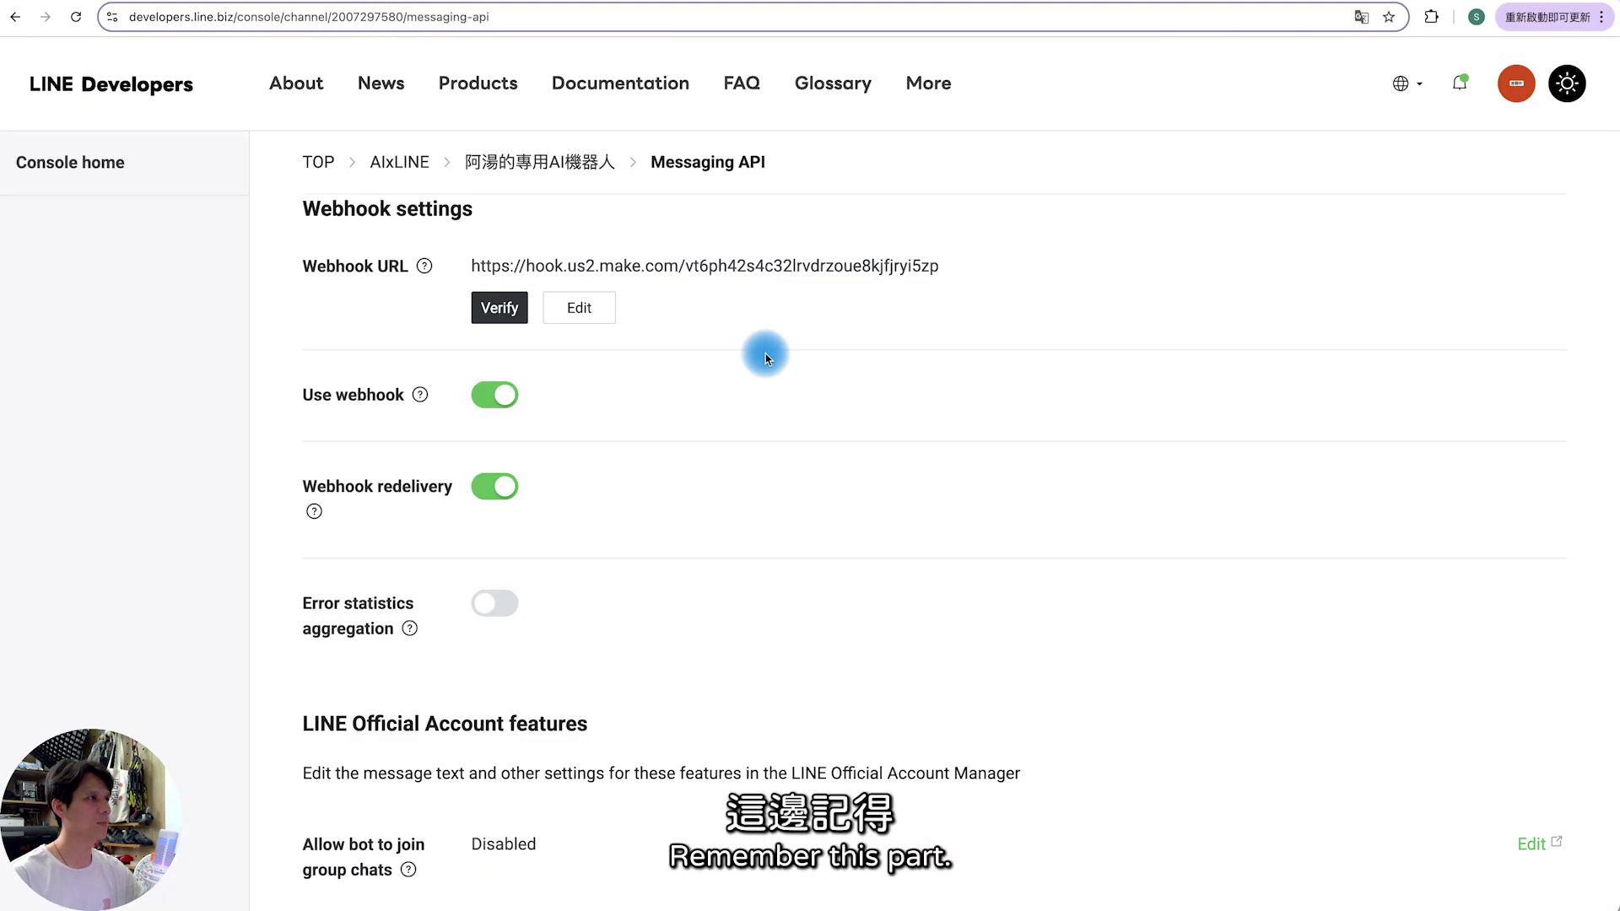
scroll(770, 353, up, 10)
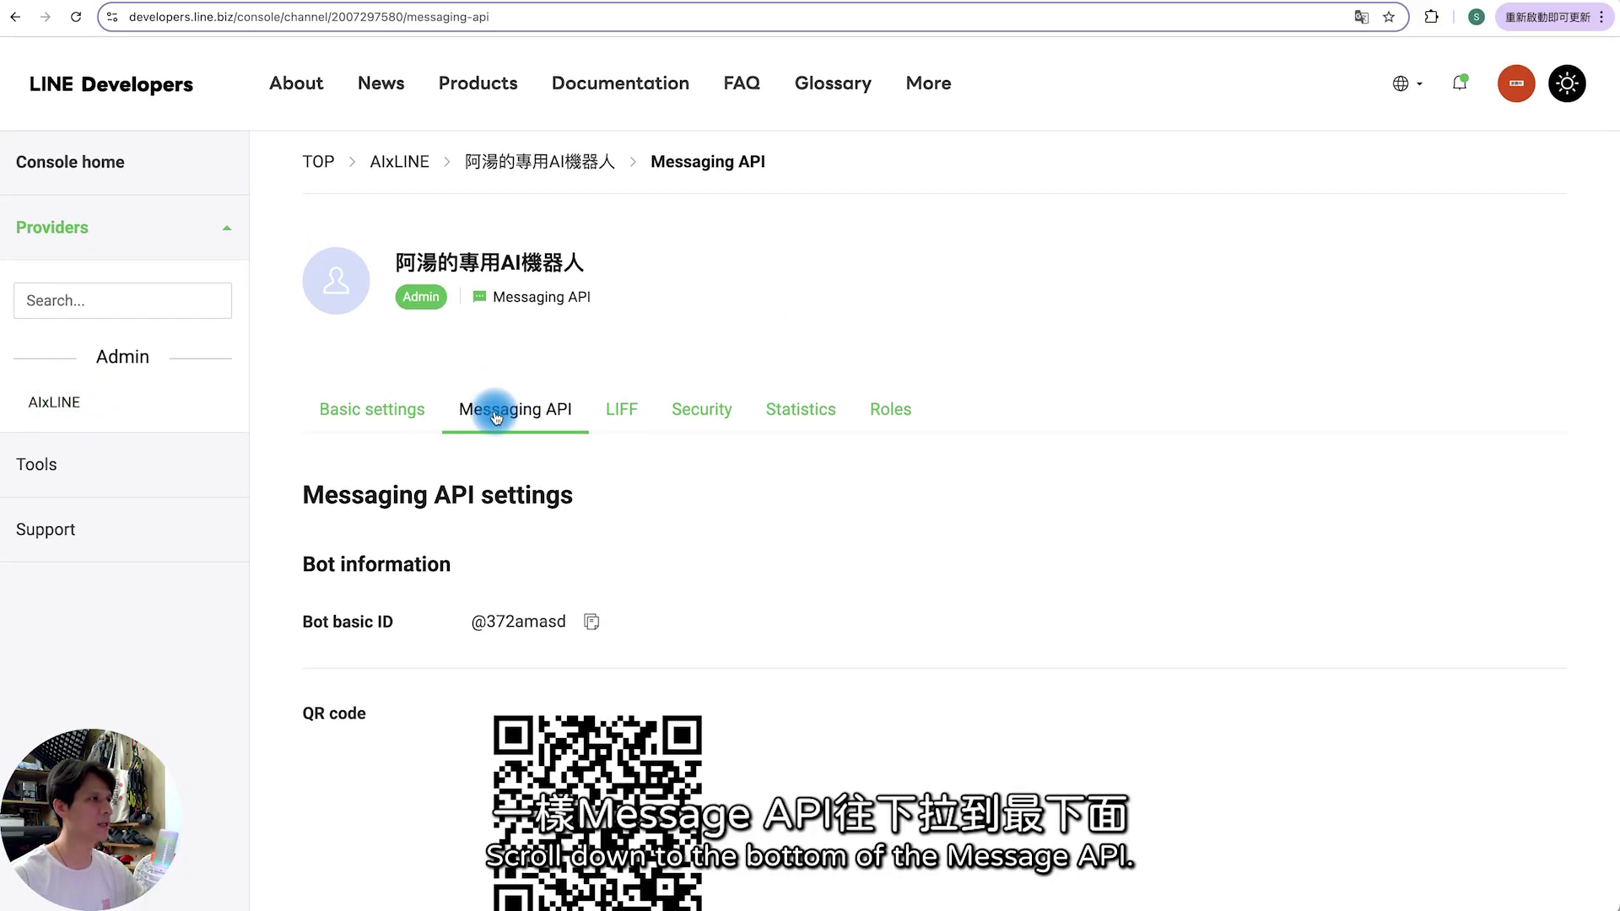
scroll(696, 553, down, 15)
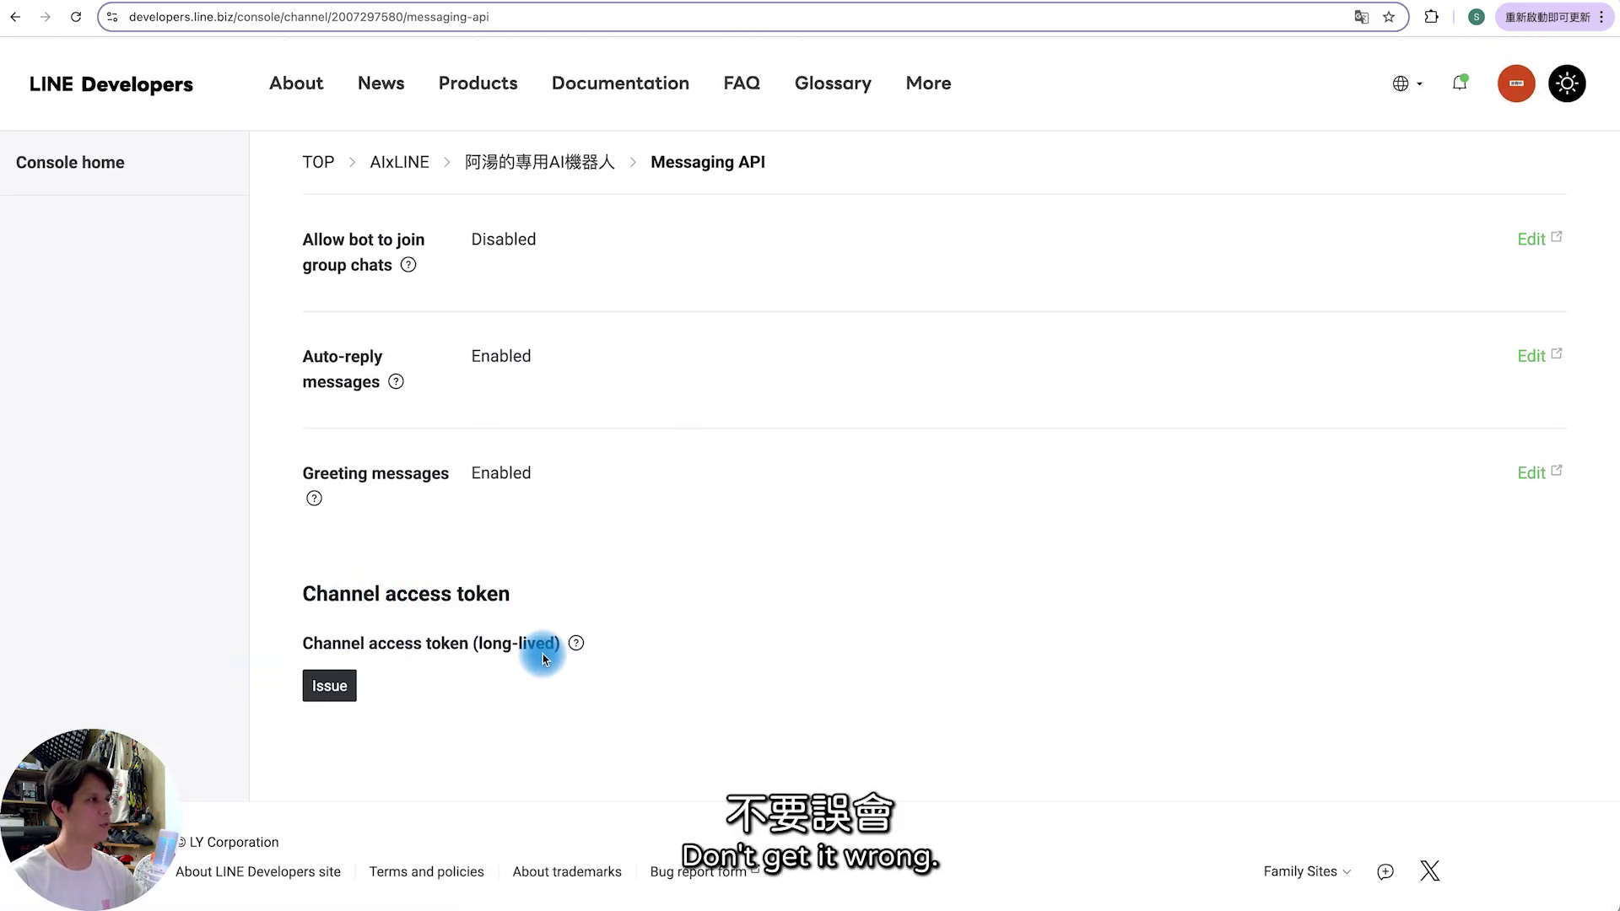
click(330, 685)
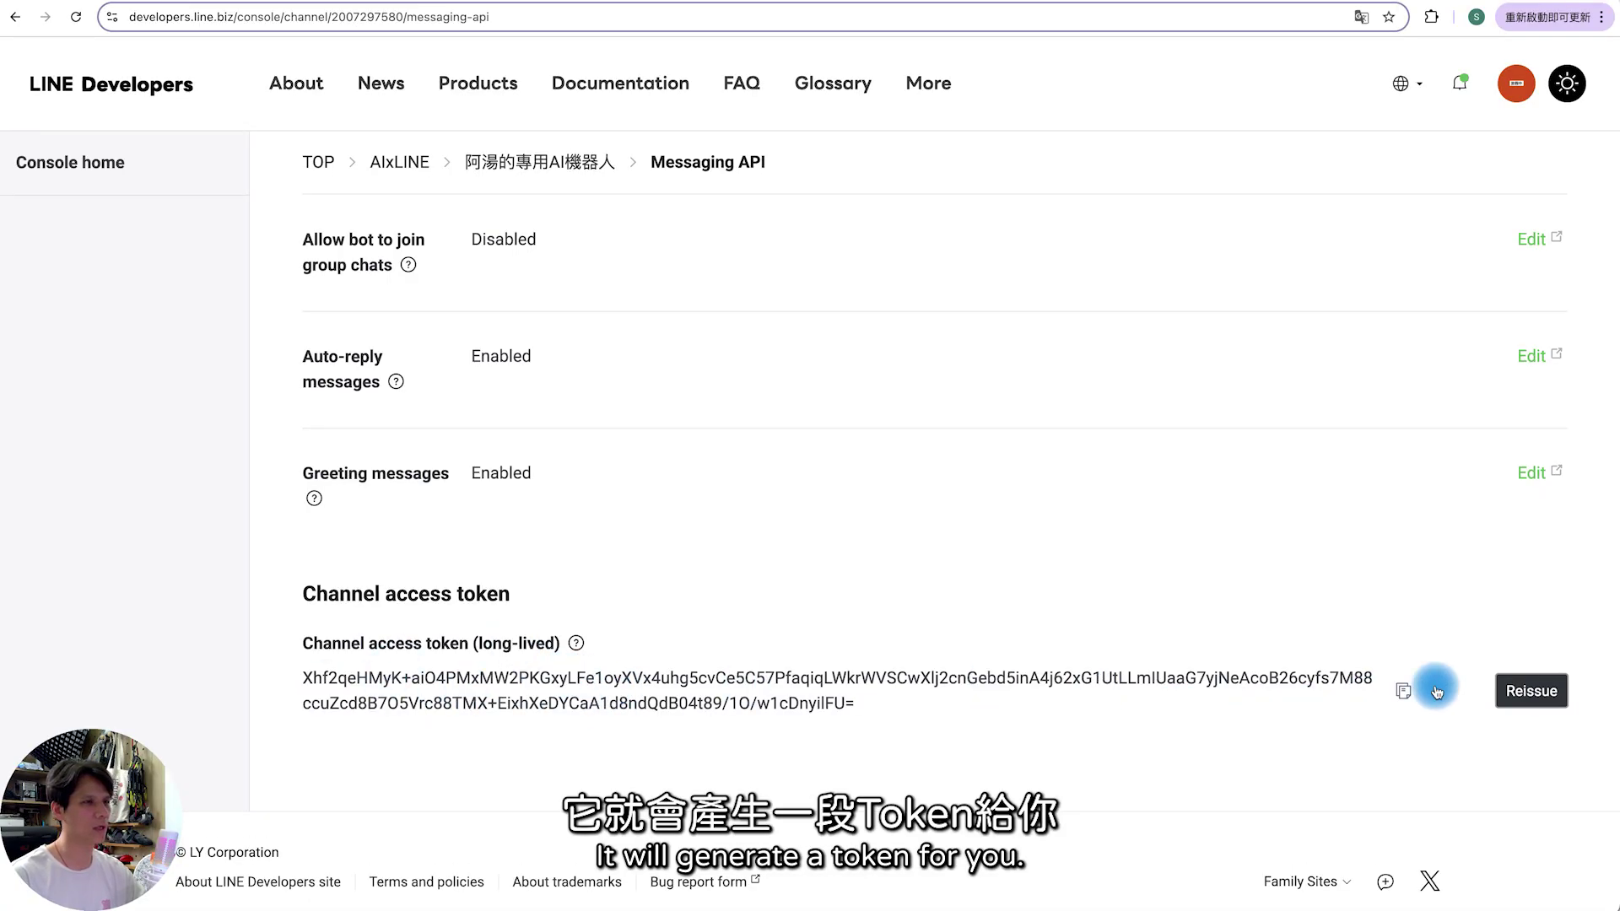
- Back in Make, paste the issued token as the connection's Channel Access Token and save the LINE connection
click(207, 2)
click(1232, 408)
key(ctrl+v)
click(1451, 495)
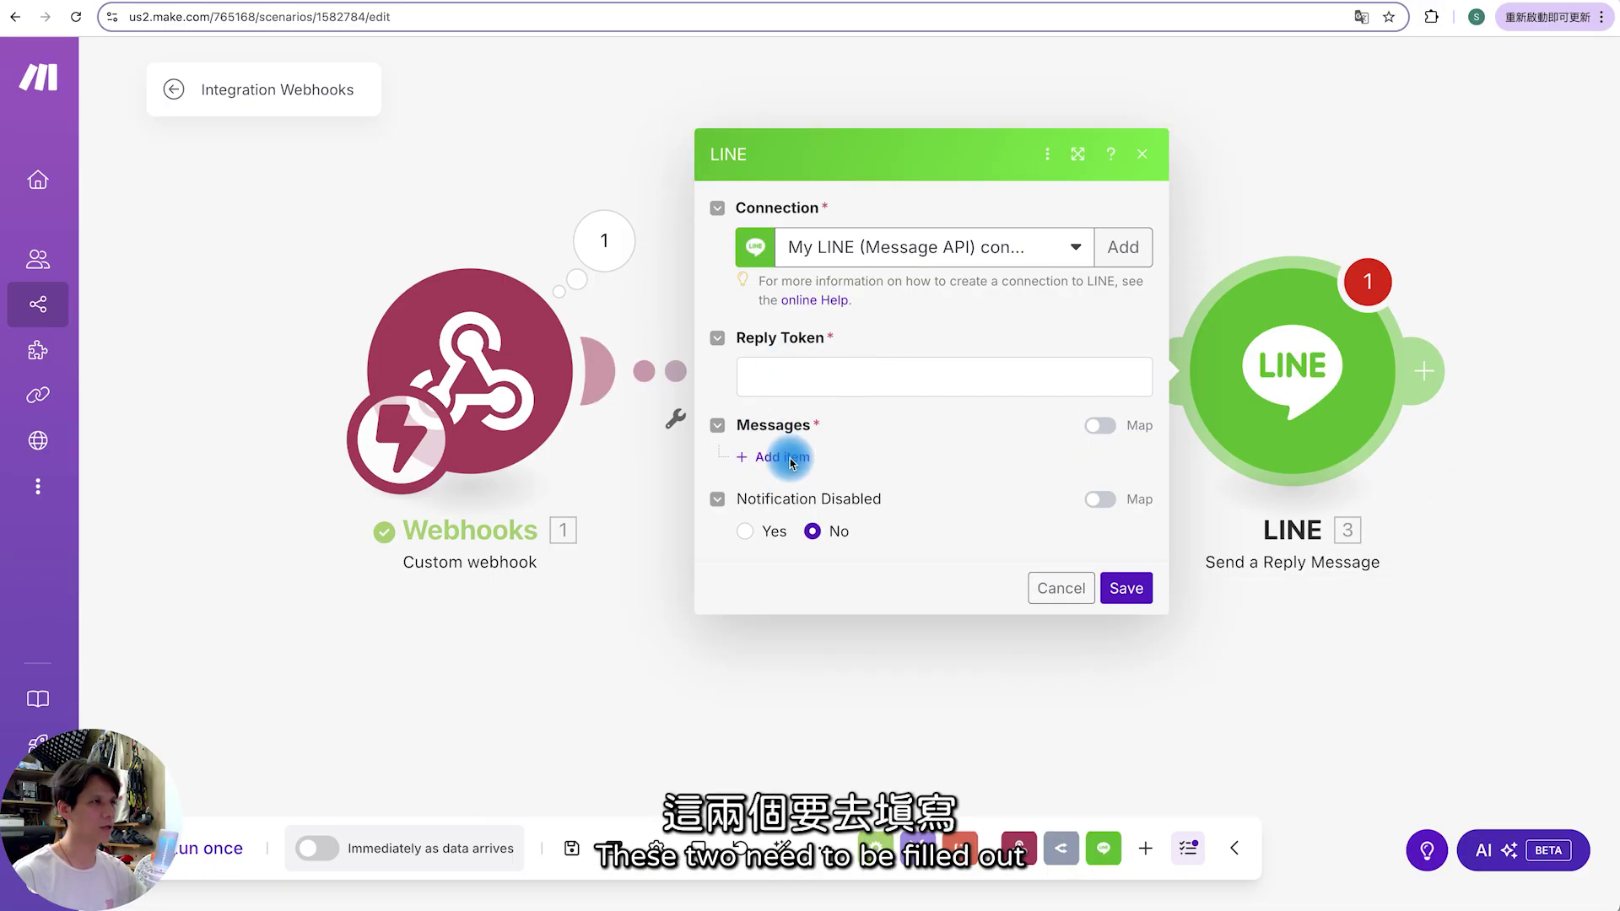
- Map the LINE module's Reply Token to the webhook's events[]: replyToken value
click(861, 379)
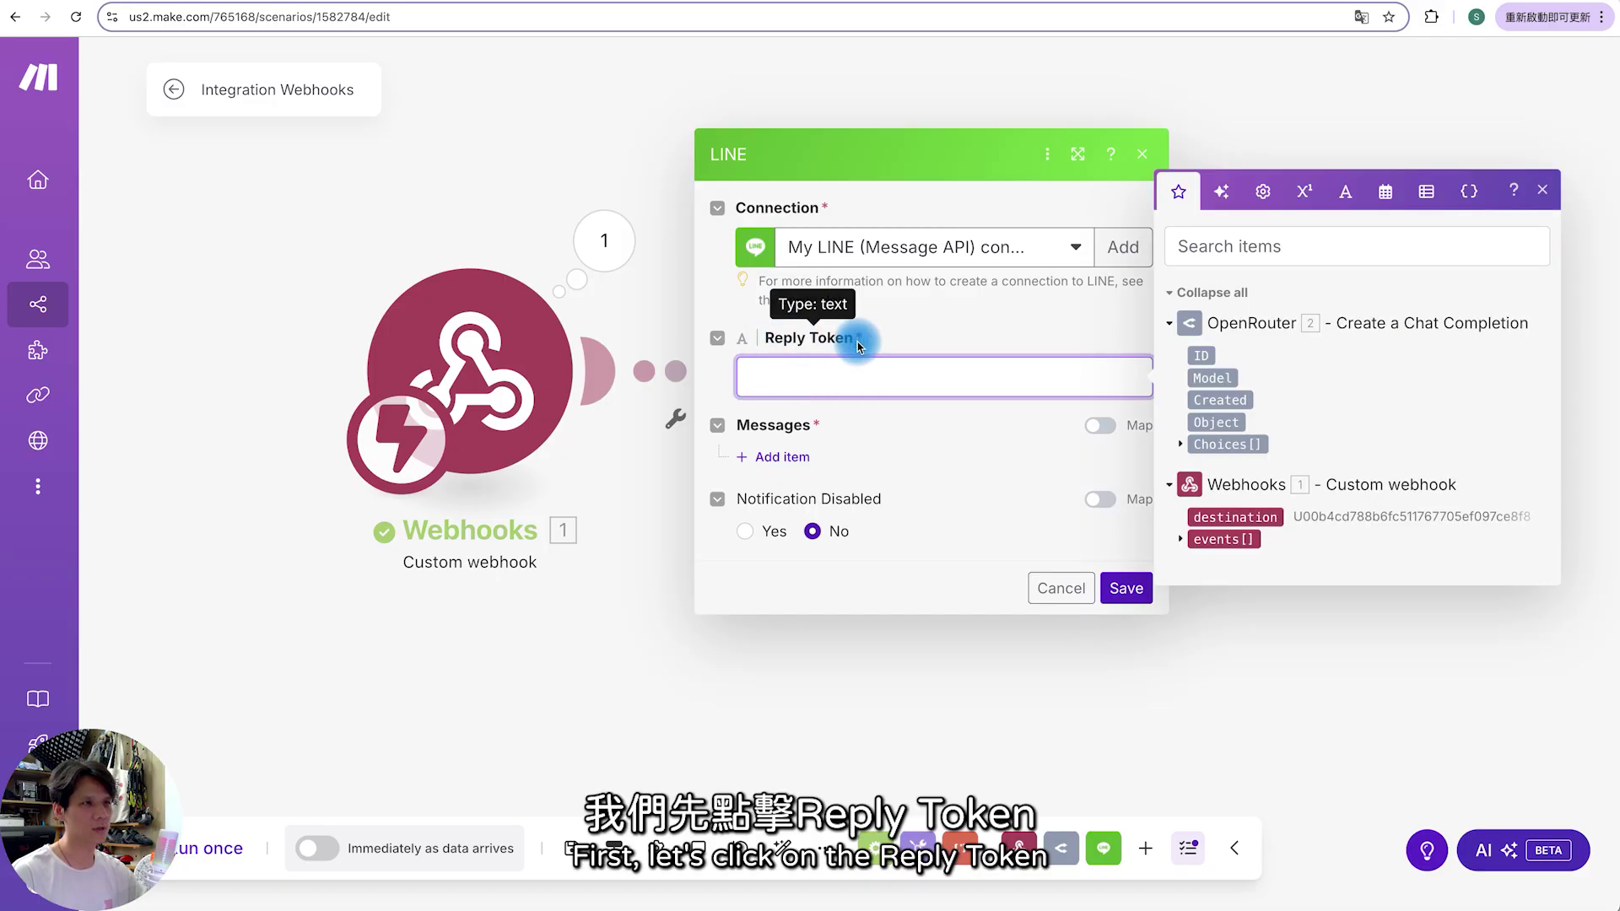
click(1178, 540)
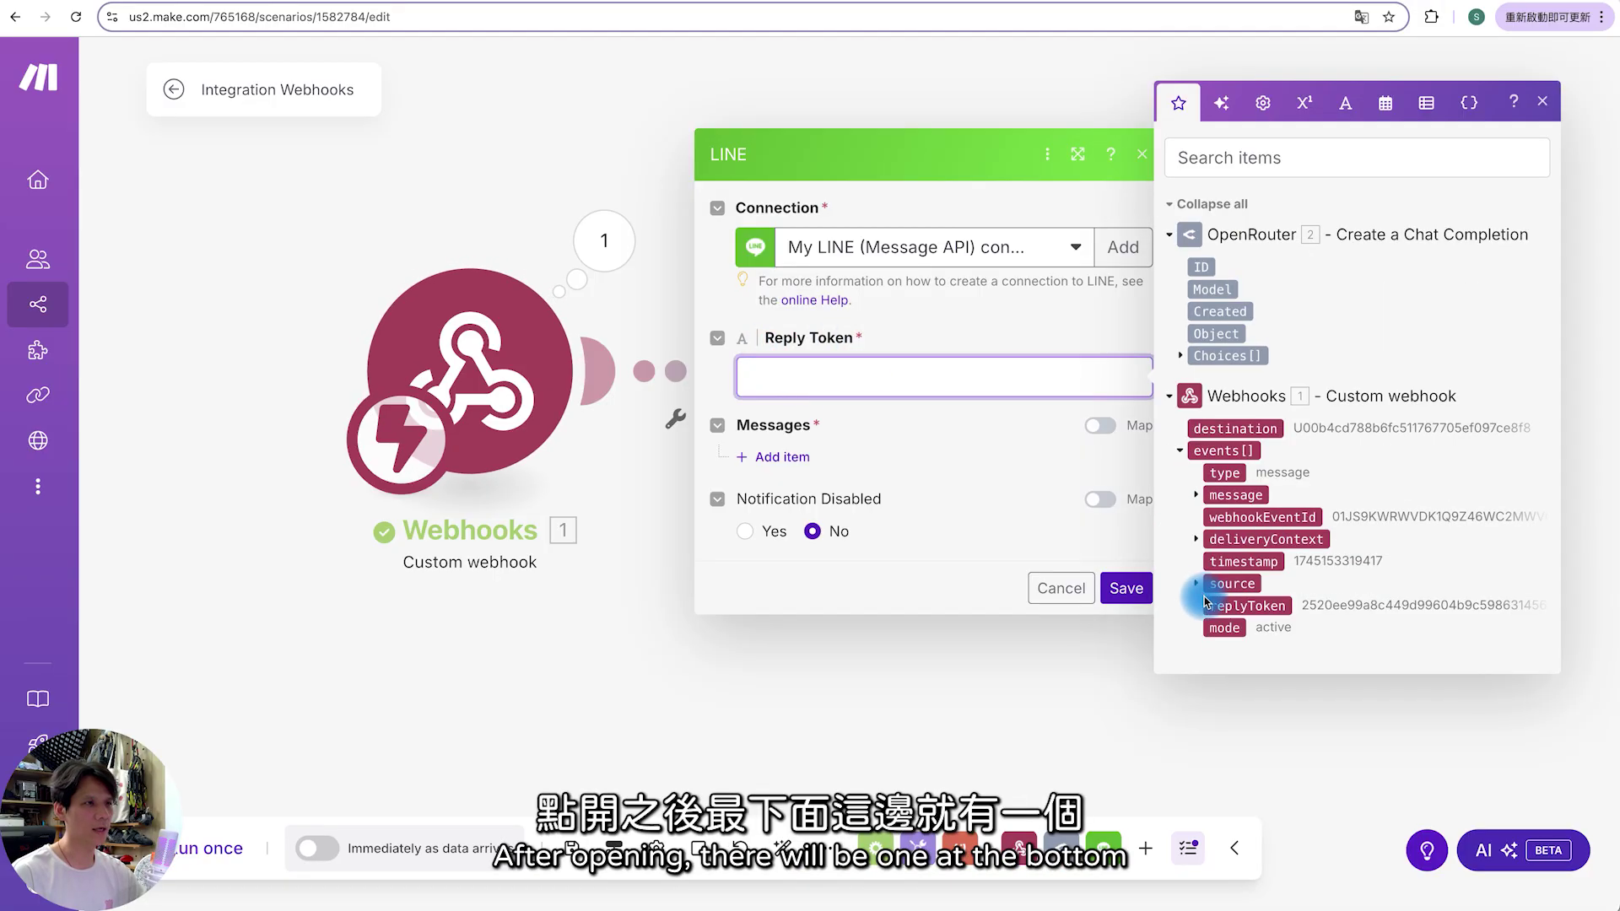
click(1270, 607)
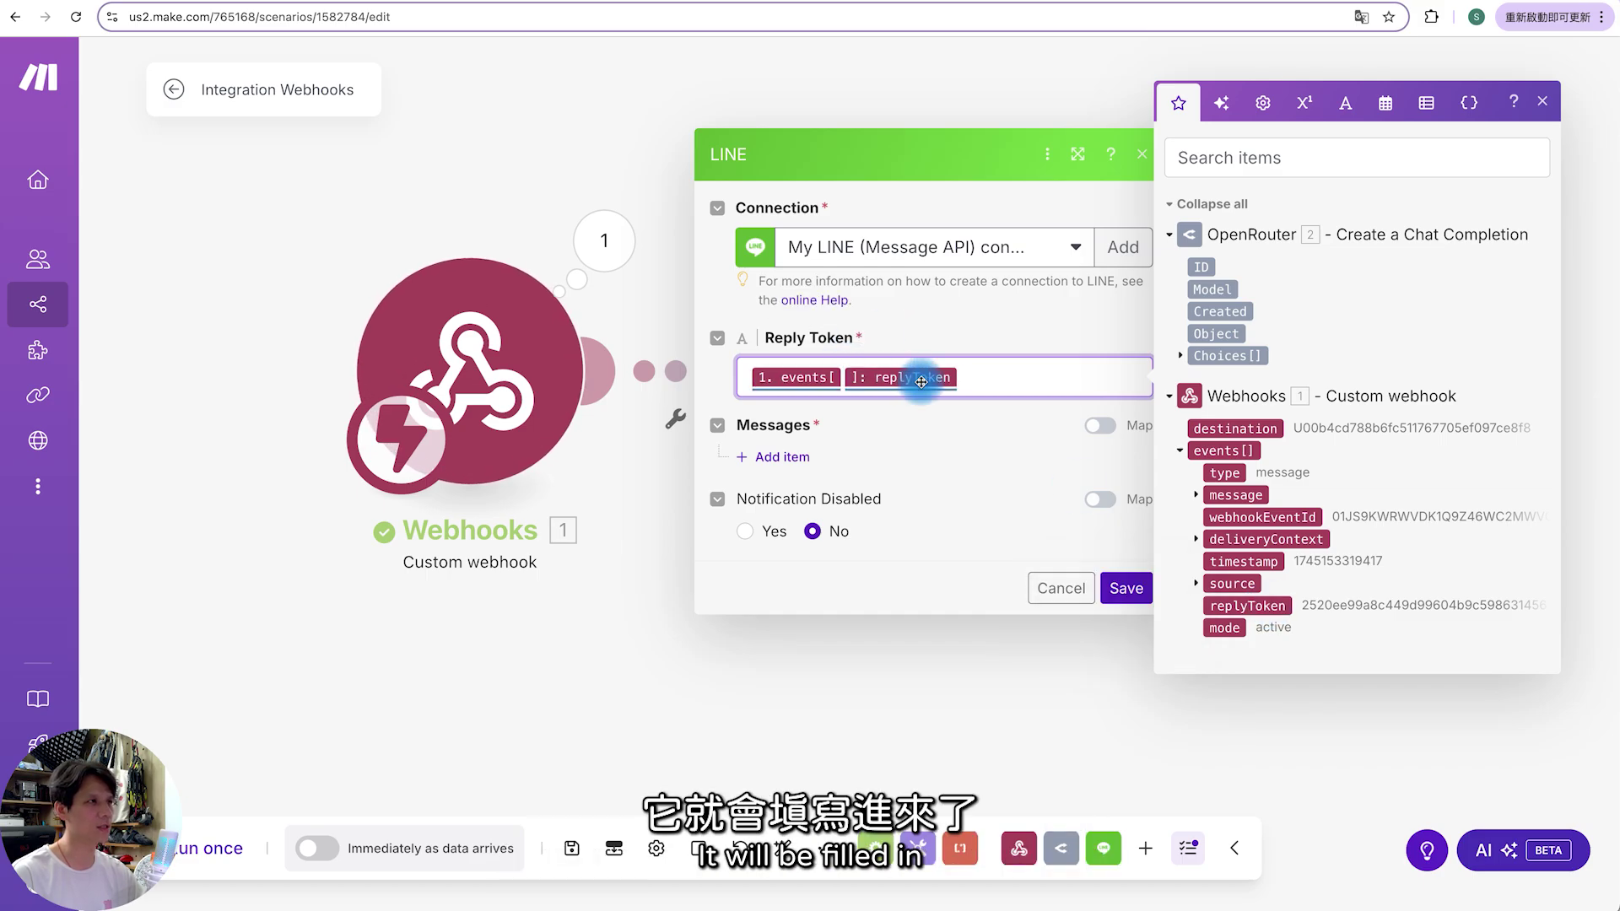
click(816, 445)
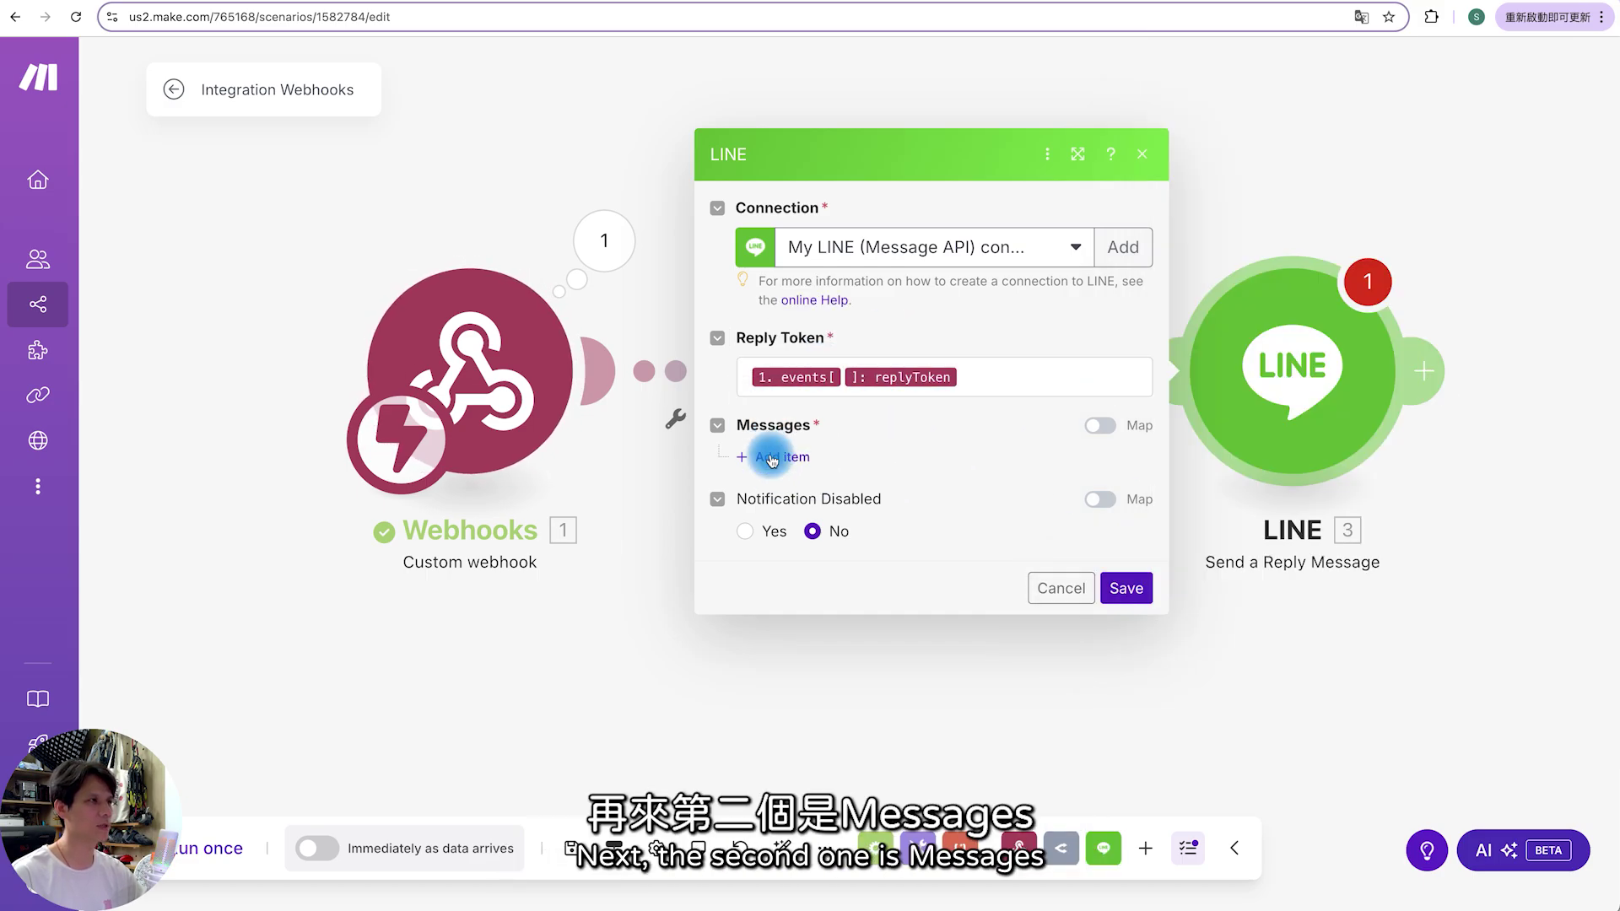
- Add one item to the LINE module's Messages with the type Text
click(783, 457)
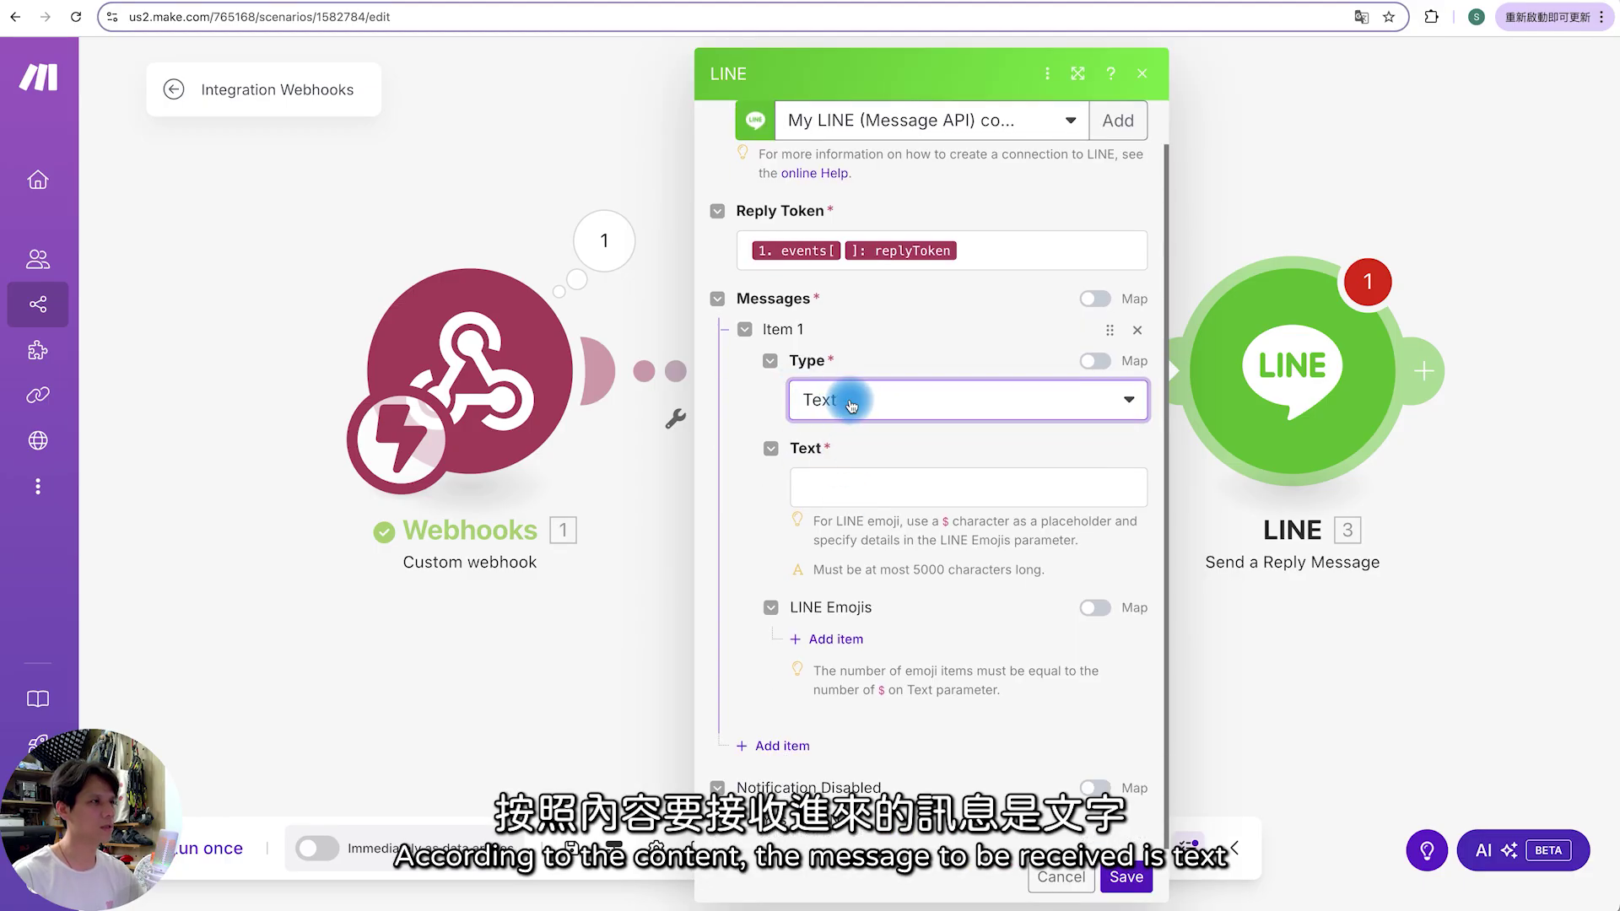
click(847, 404)
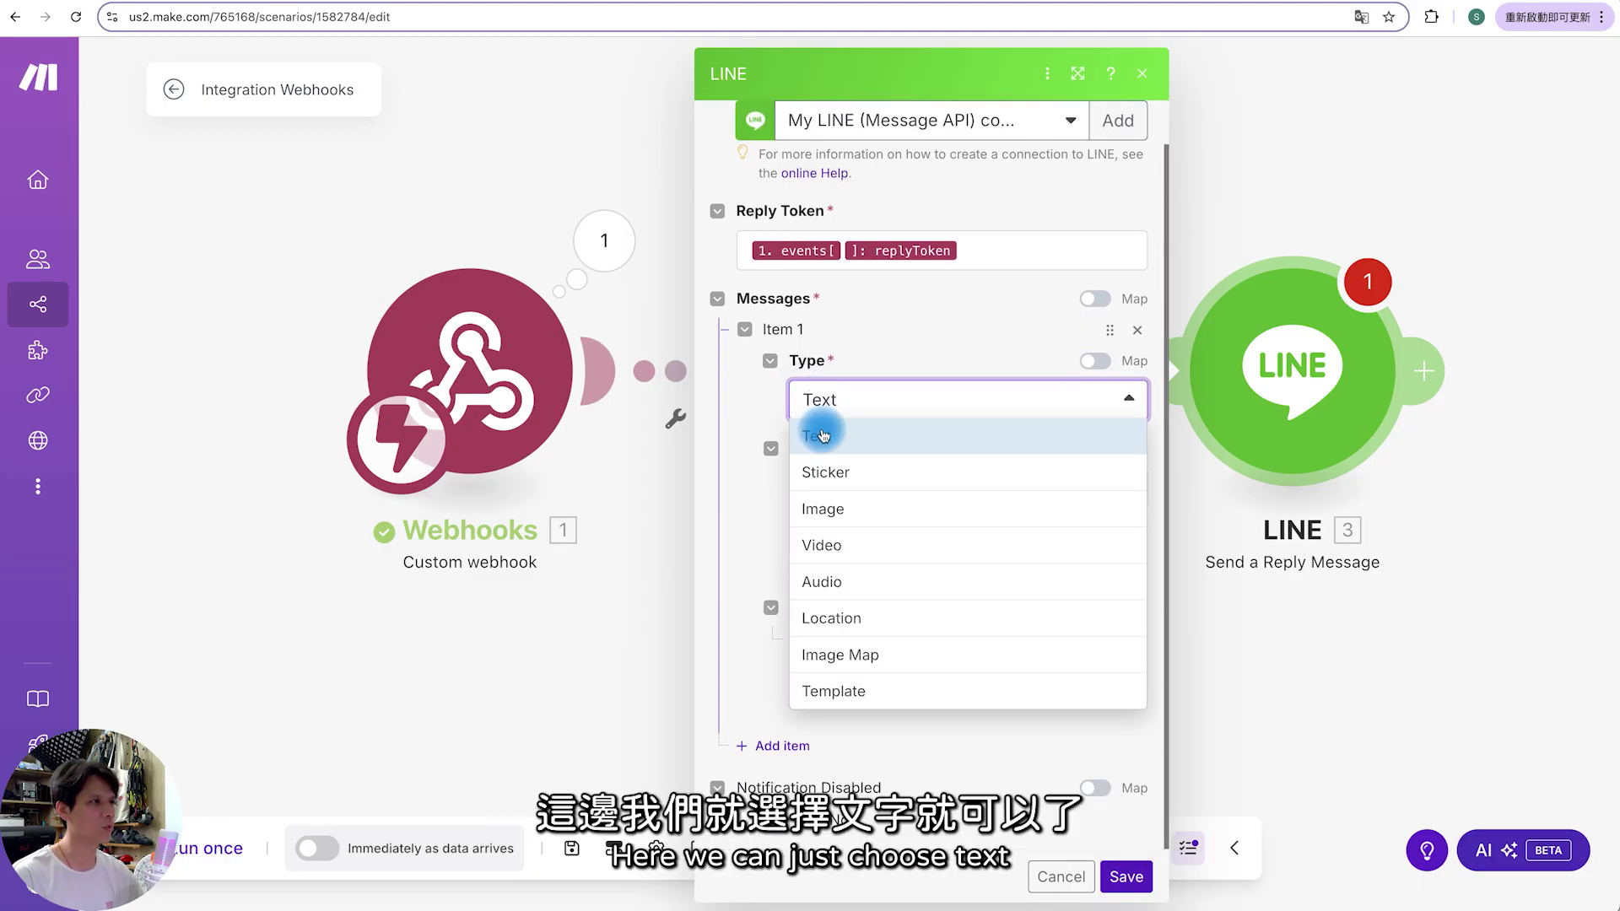
click(825, 432)
- Map the message item's Text to OpenRouter's Choices[]: Message.Content and save the LINE module
click(842, 487)
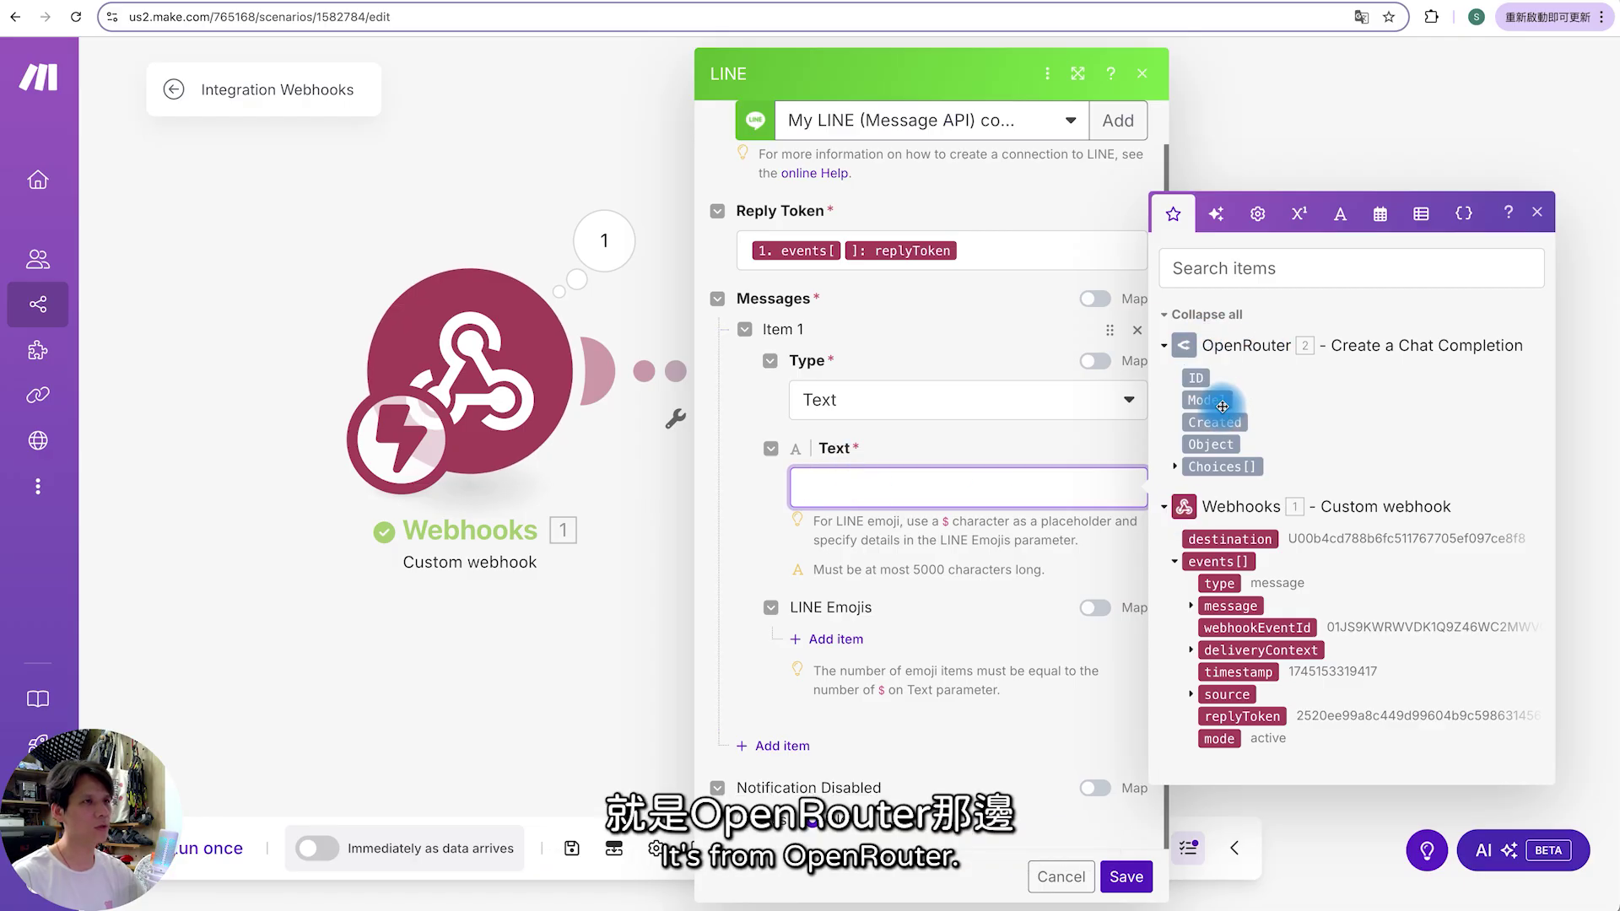
click(1174, 467)
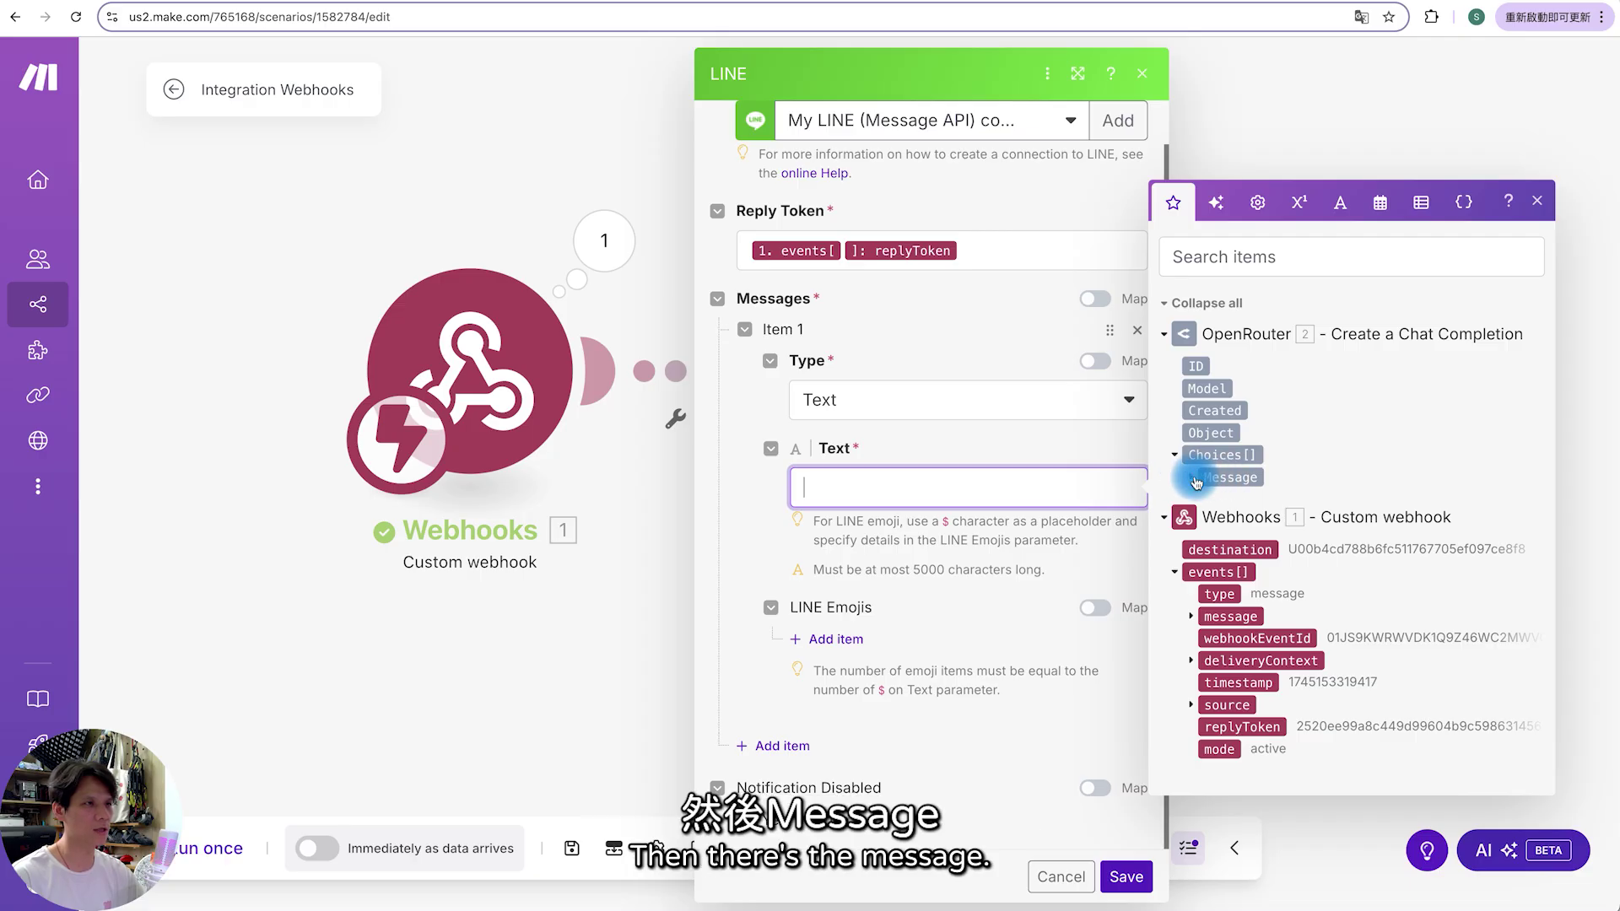
click(1194, 478)
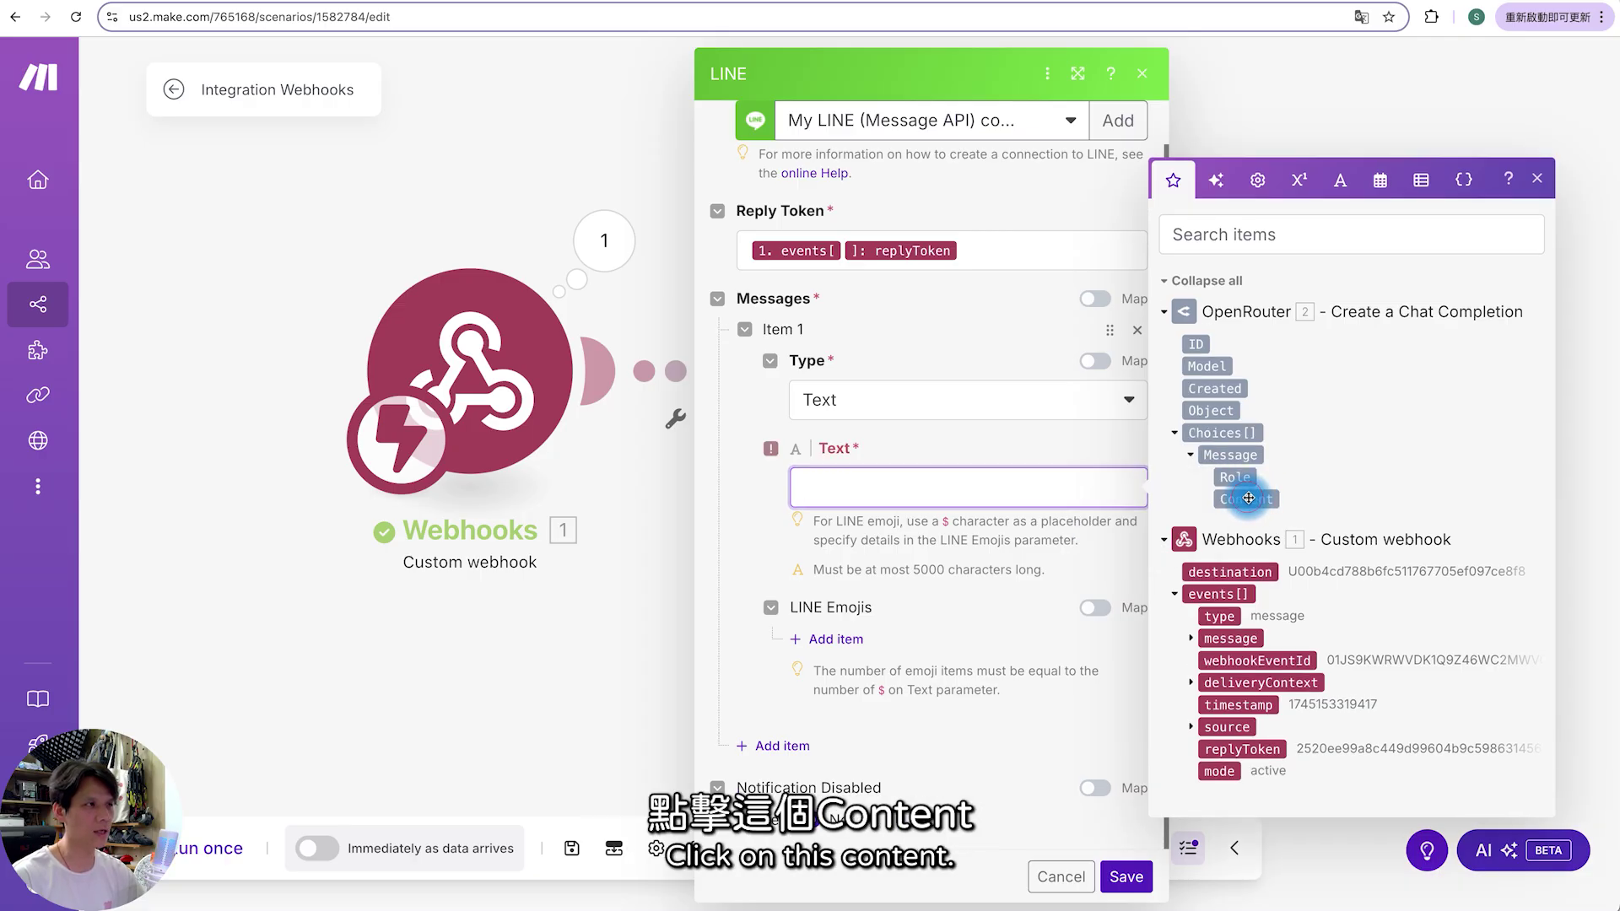
click(1246, 498)
click(804, 644)
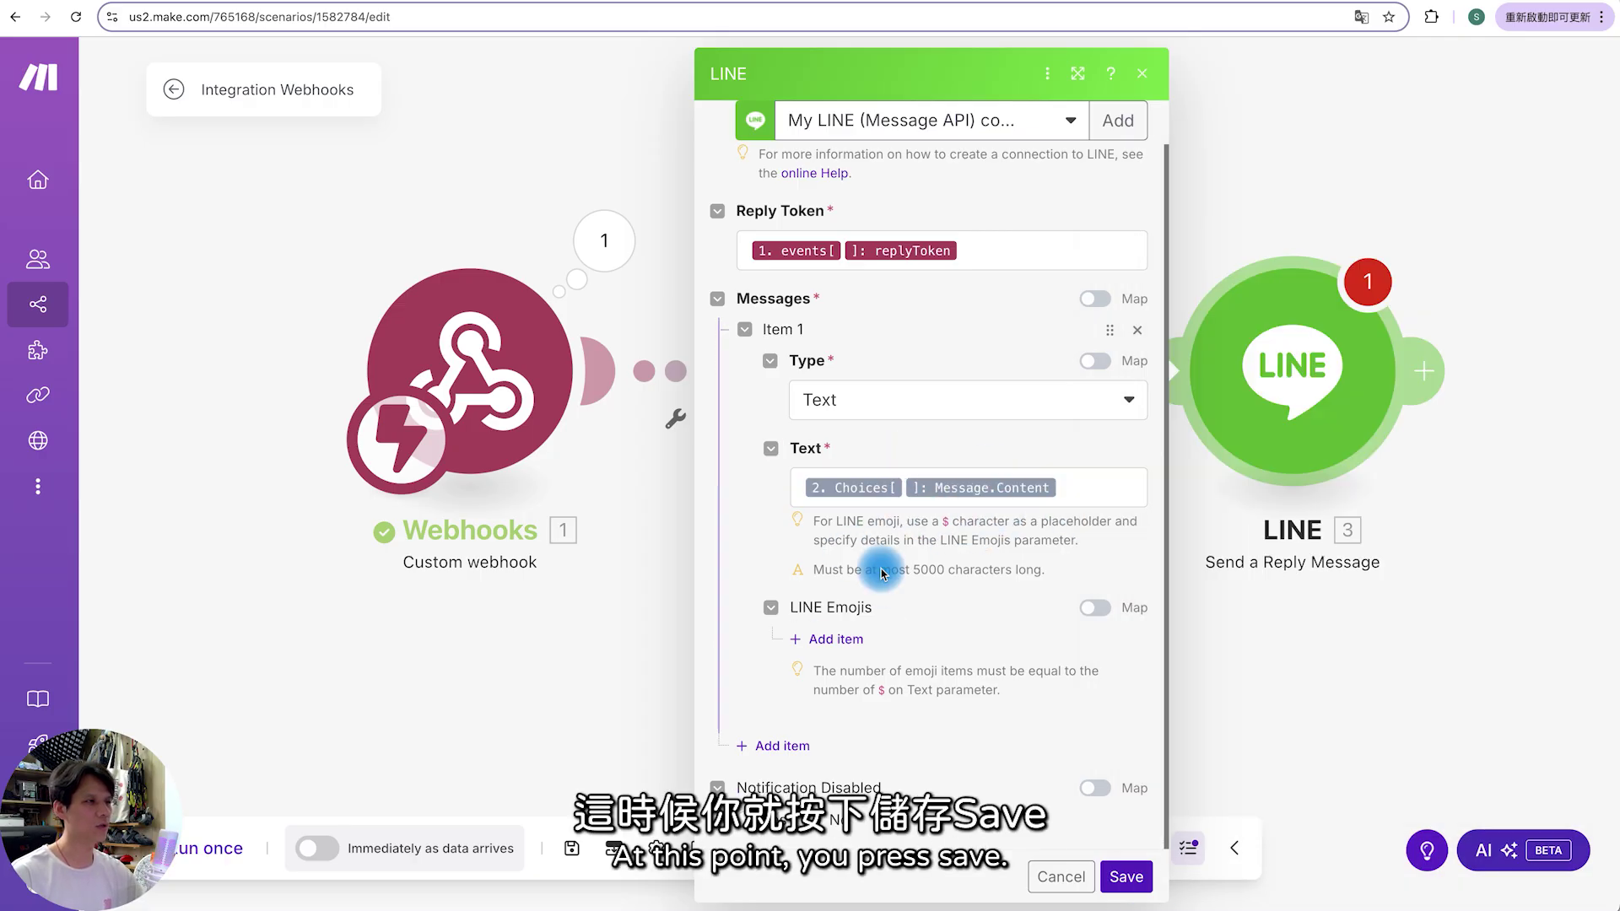
click(1126, 876)
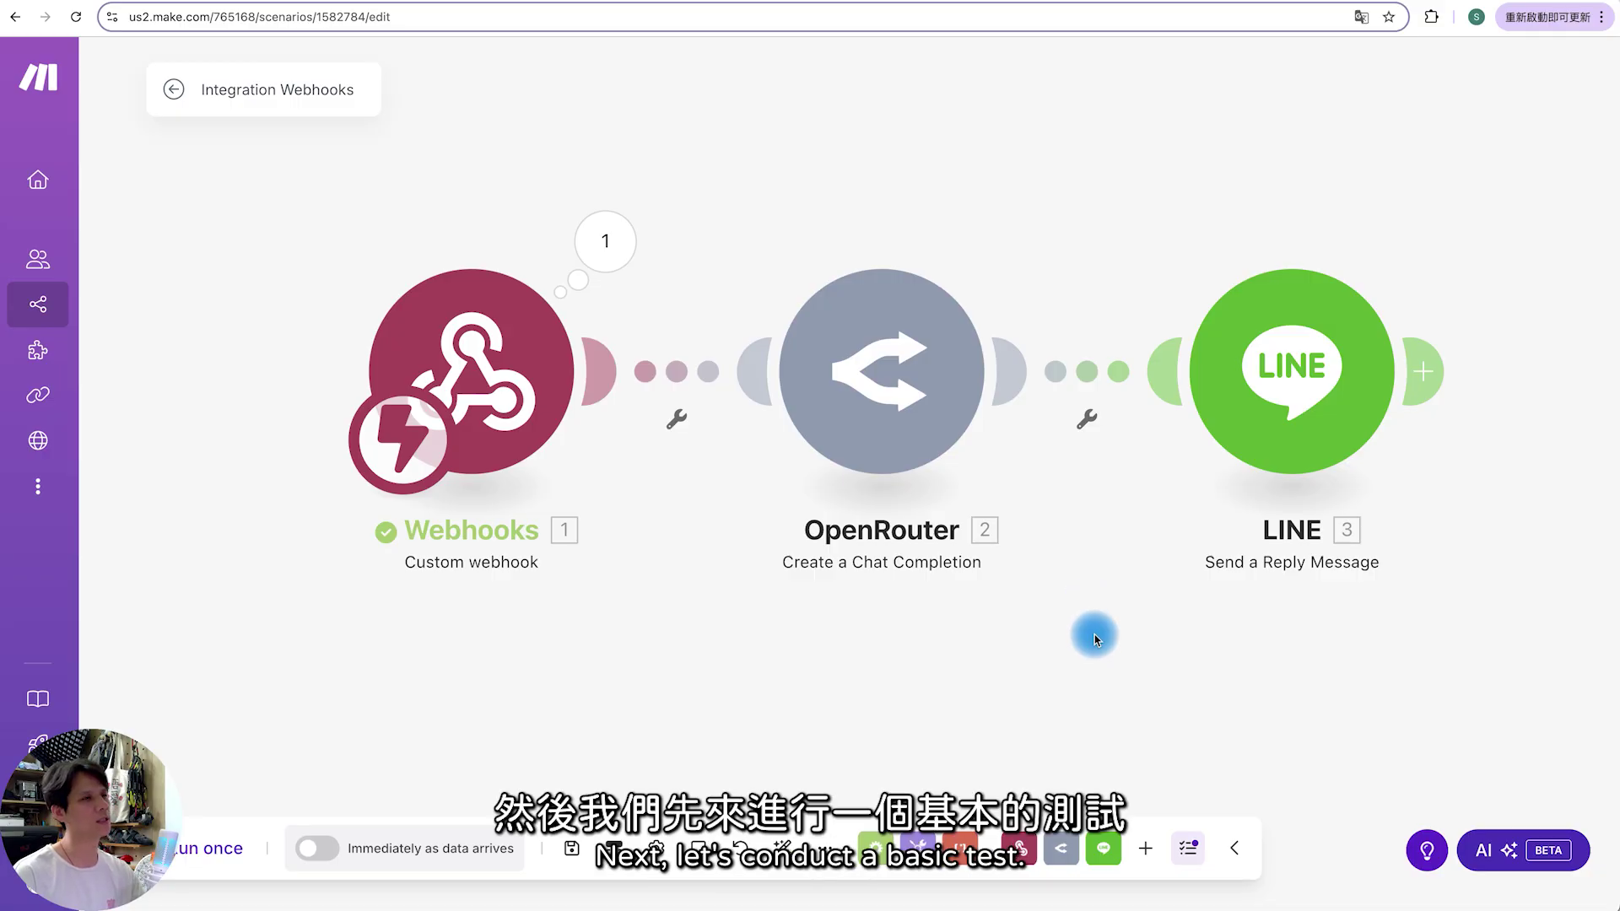
- Save the scenario and run it once, sending the test message 桃園天氣 to the bot in the LINE chat
click(567, 850)
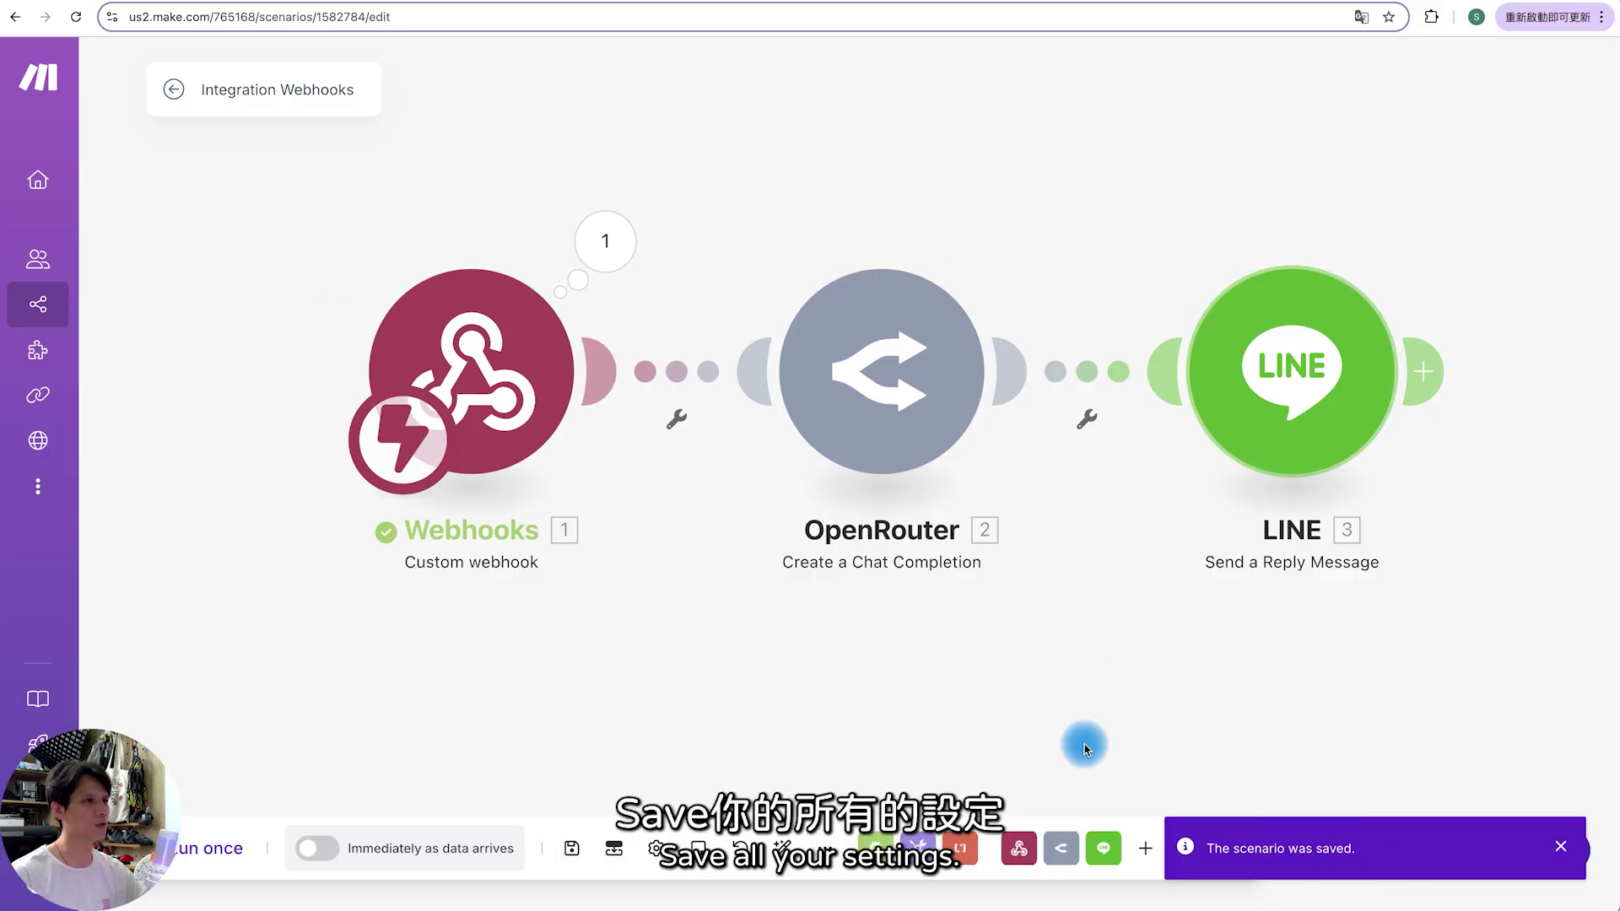
click(215, 850)
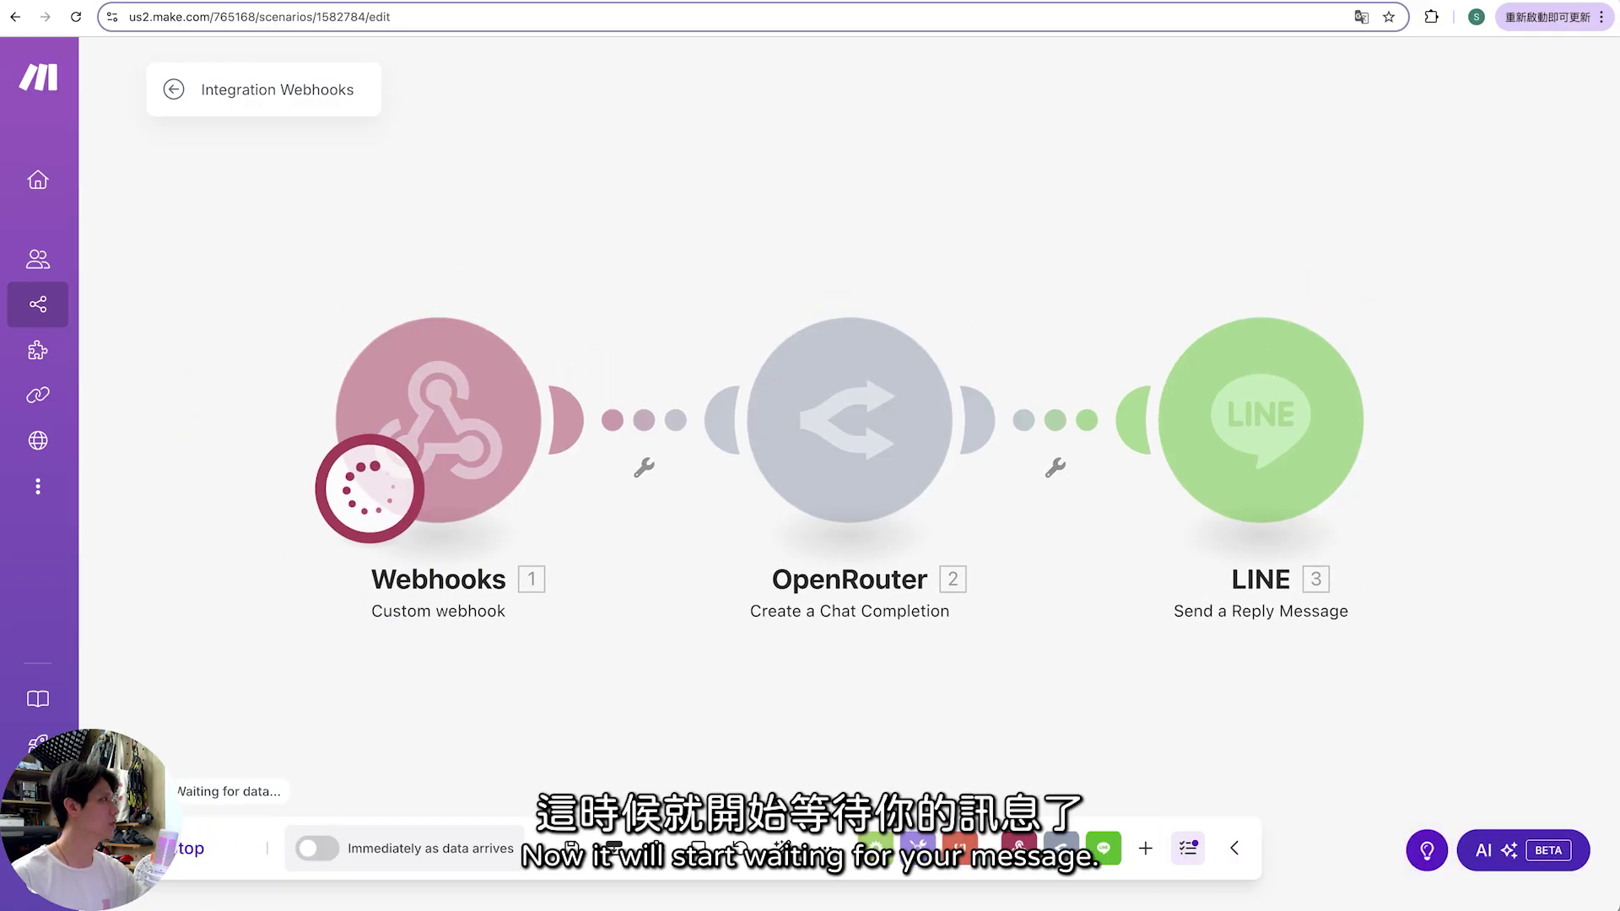
key(super+Tab)
drag(452, 119, 274, 90)
click(248, 471)
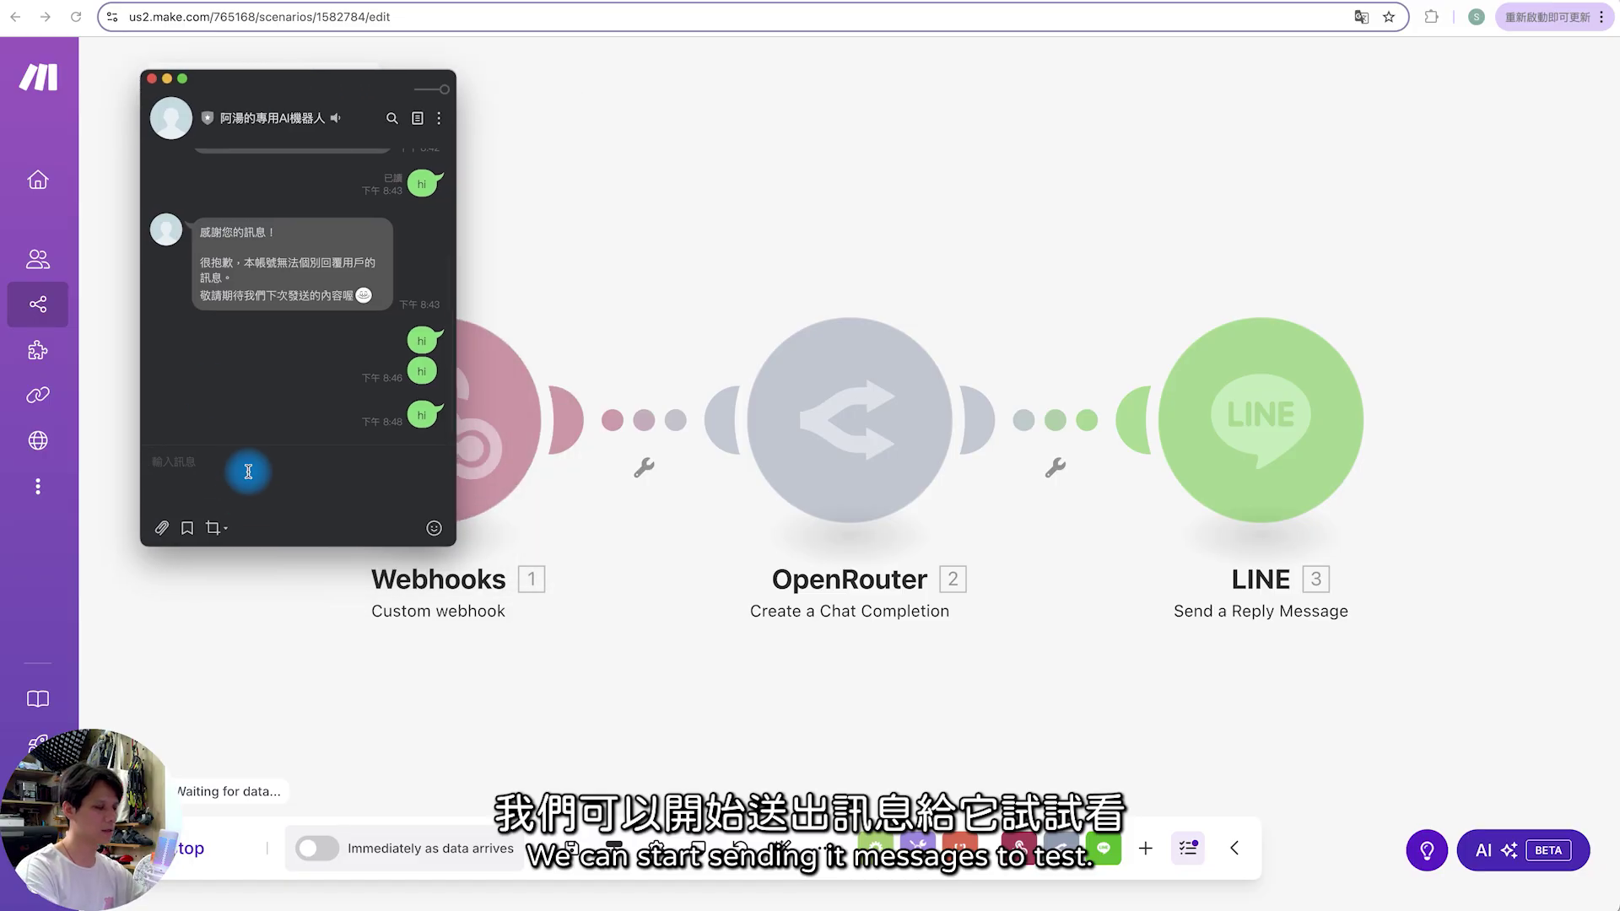
text(桃桃園天人)
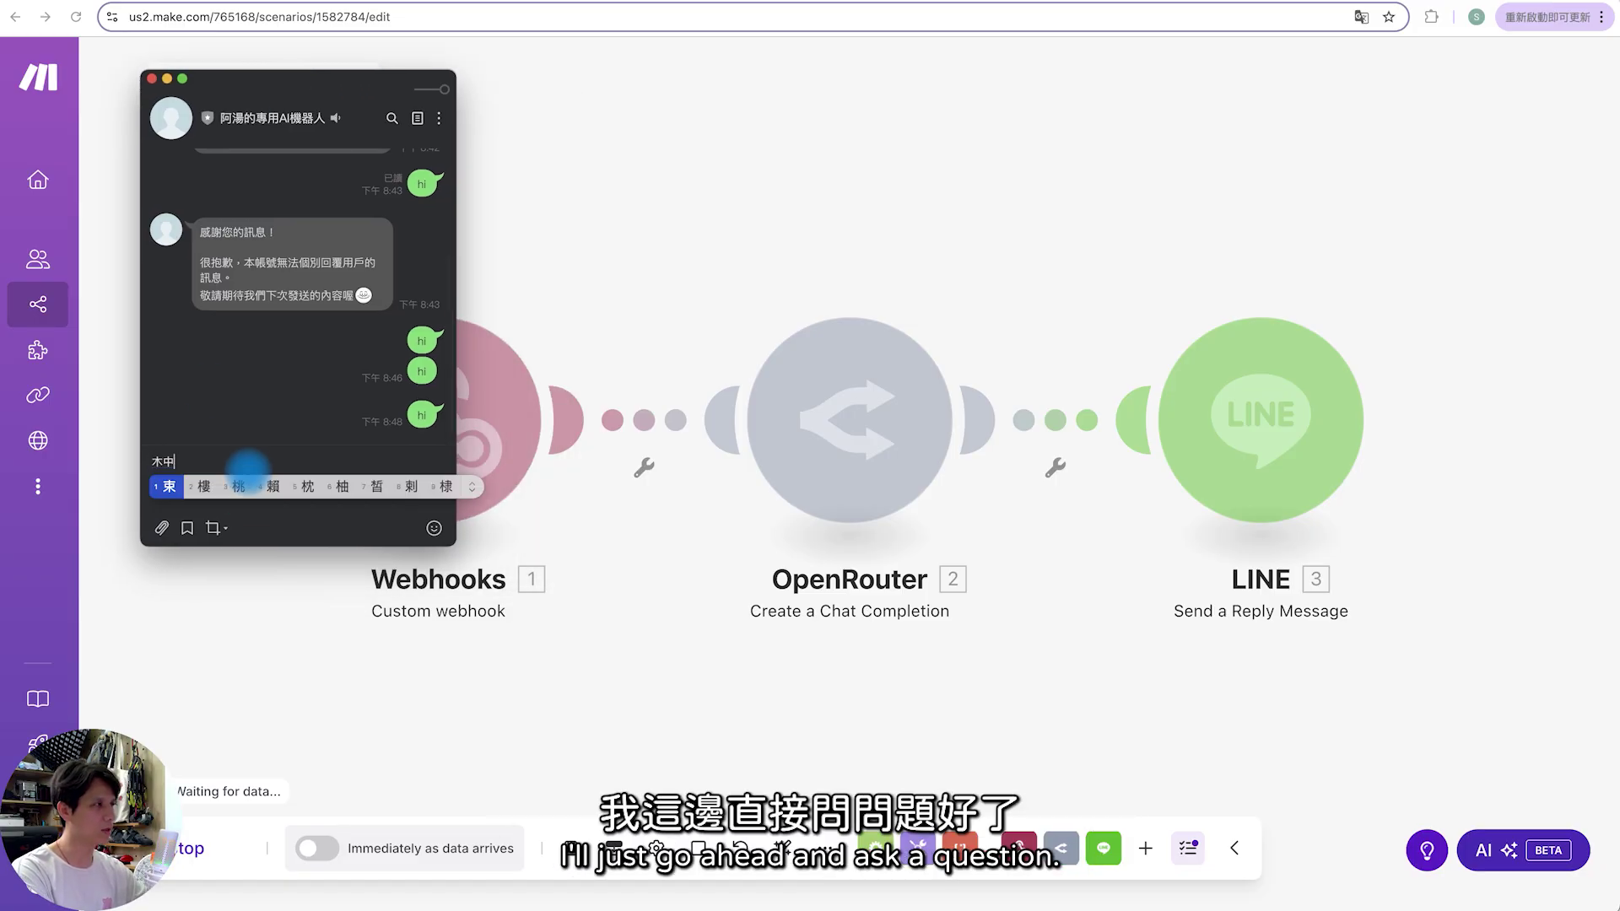
text(7)
key(Return)
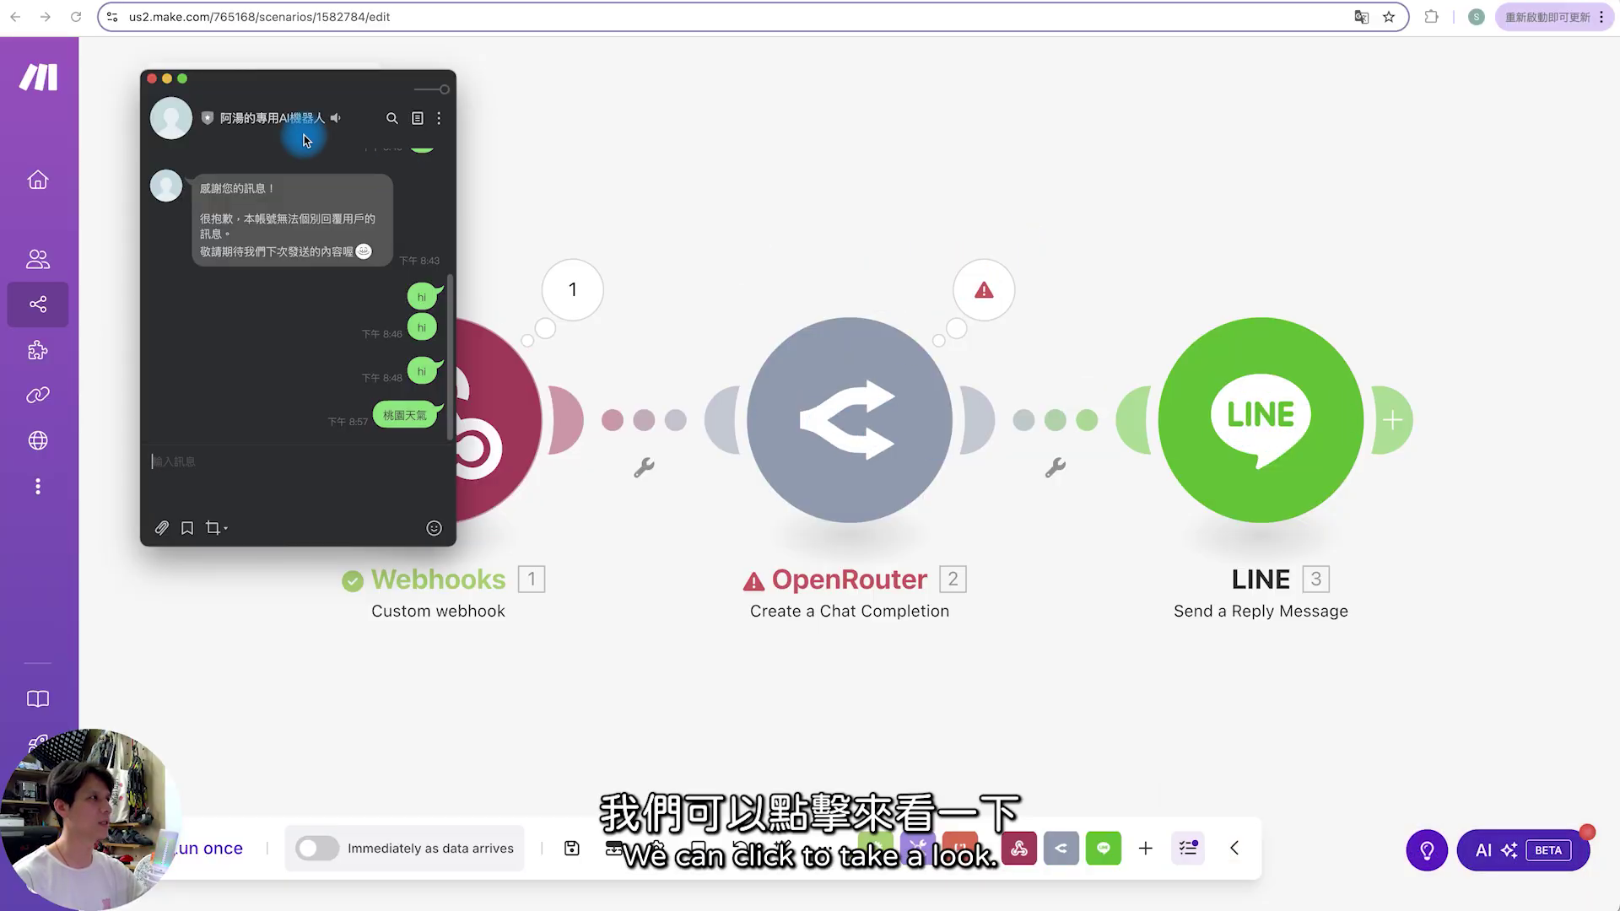
- Inspect the OpenRouter module's error details, change its model to Google: Gemma 3 27B (free) and save the module
click(326, 63)
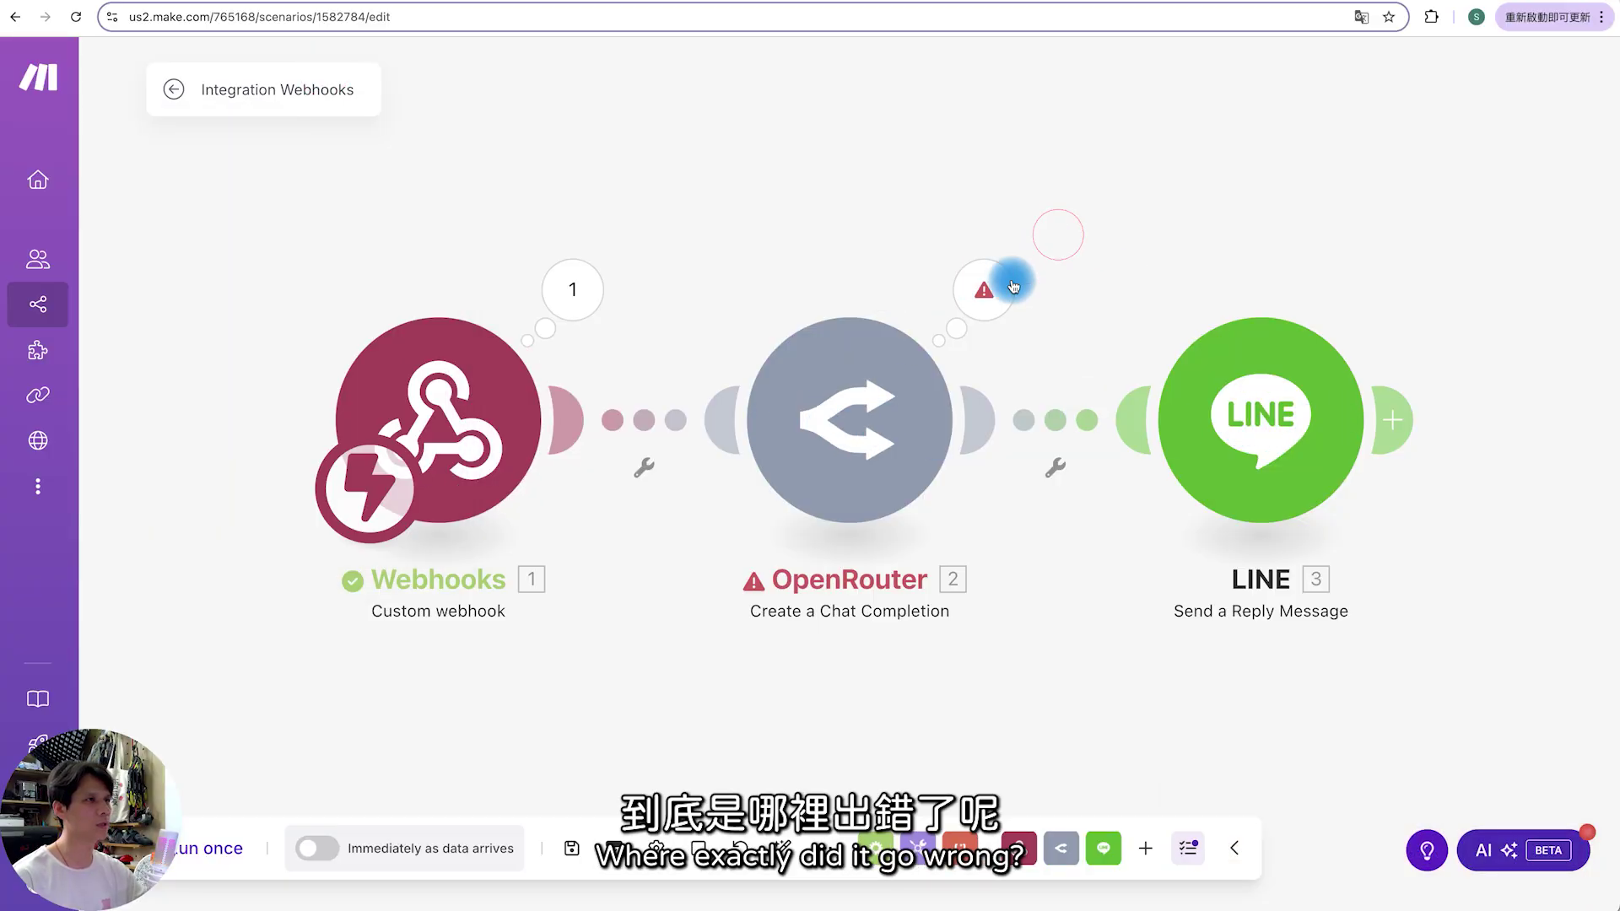
click(1013, 287)
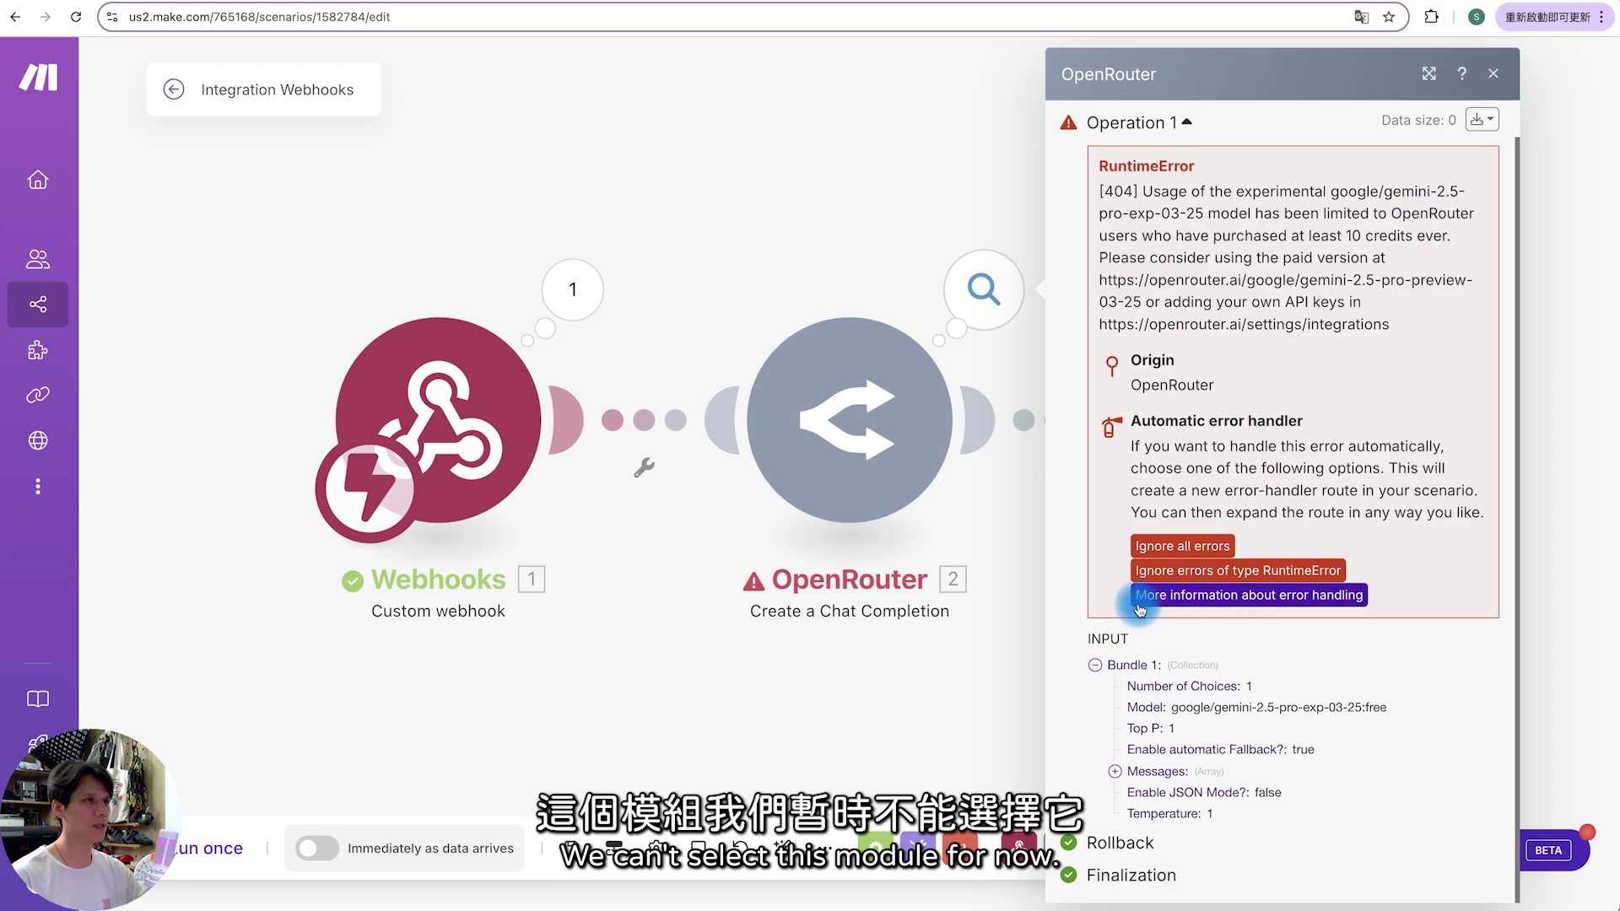
click(878, 429)
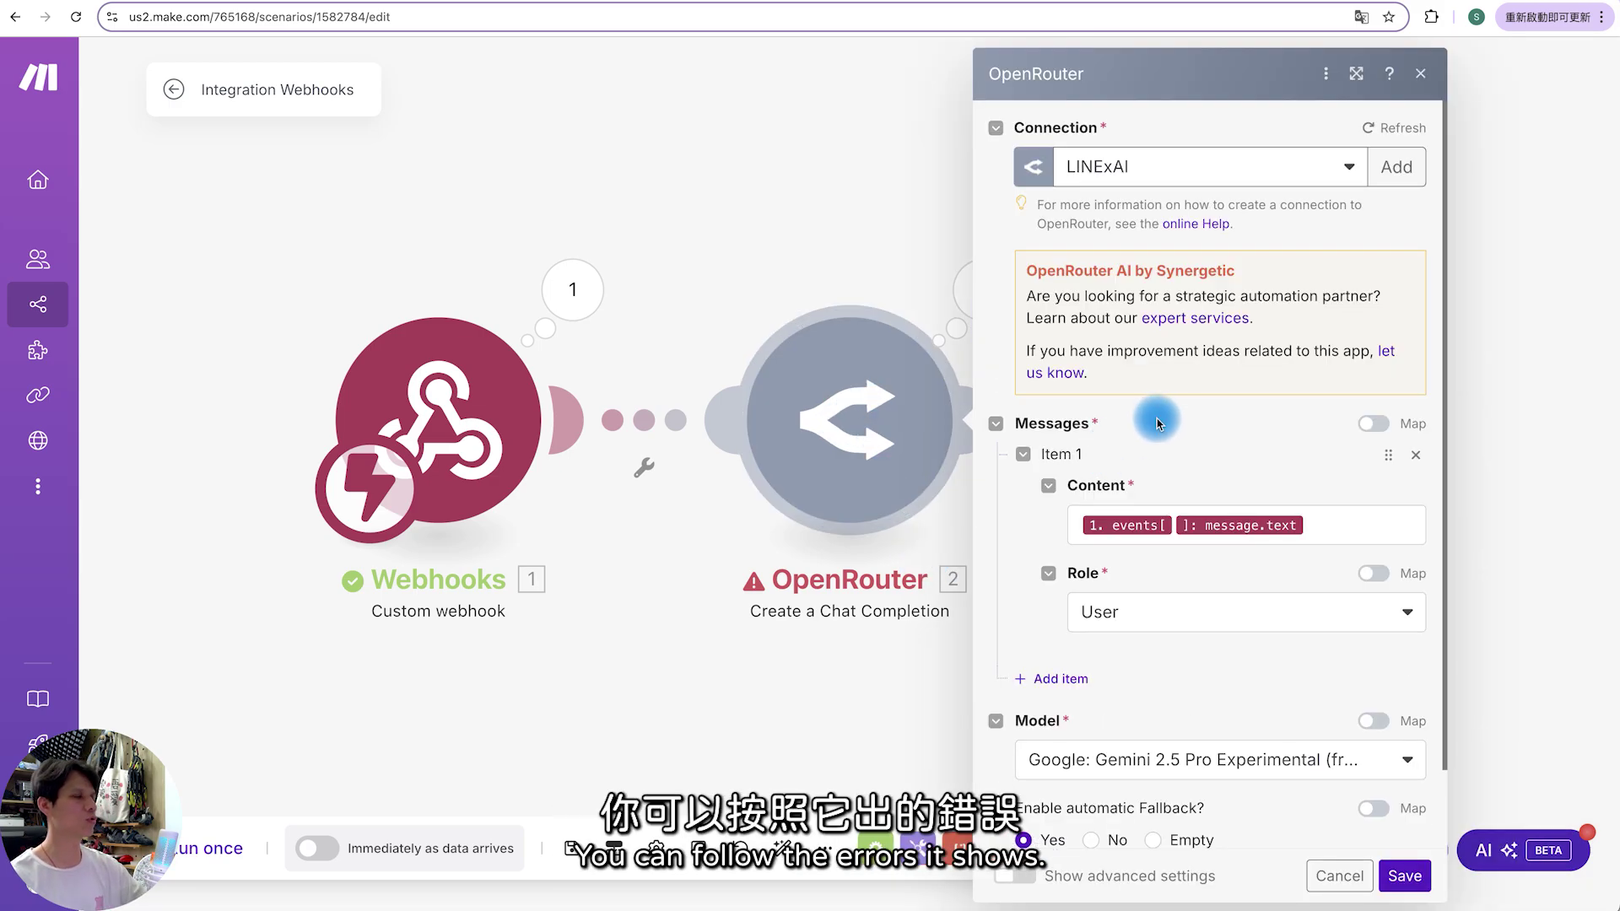
scroll(1152, 426, down, 1)
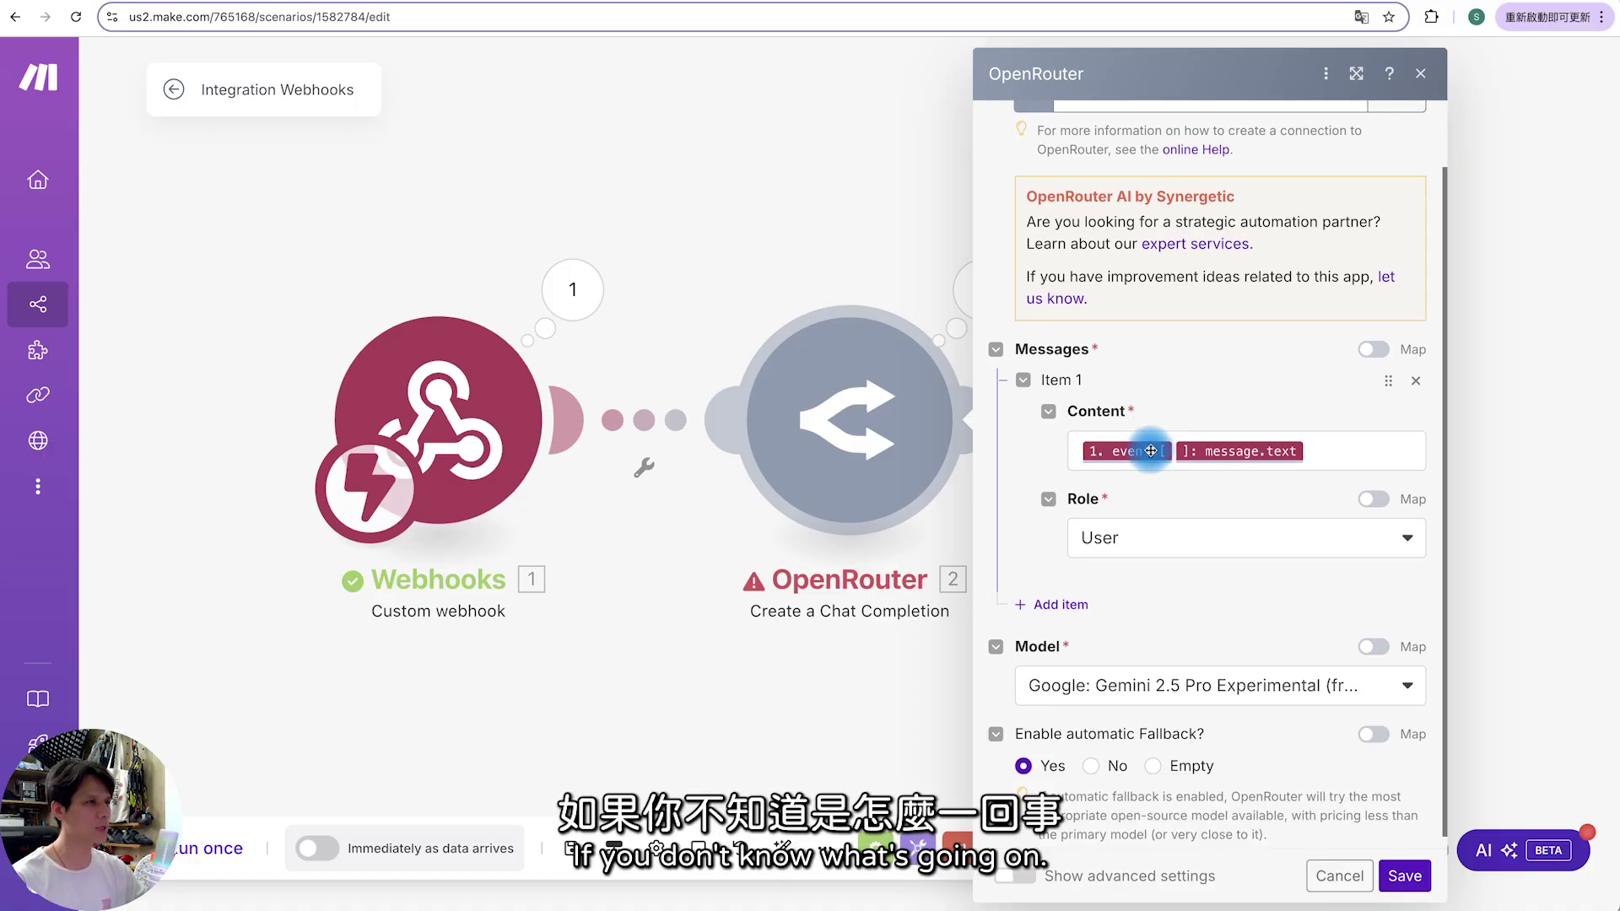
click(1264, 675)
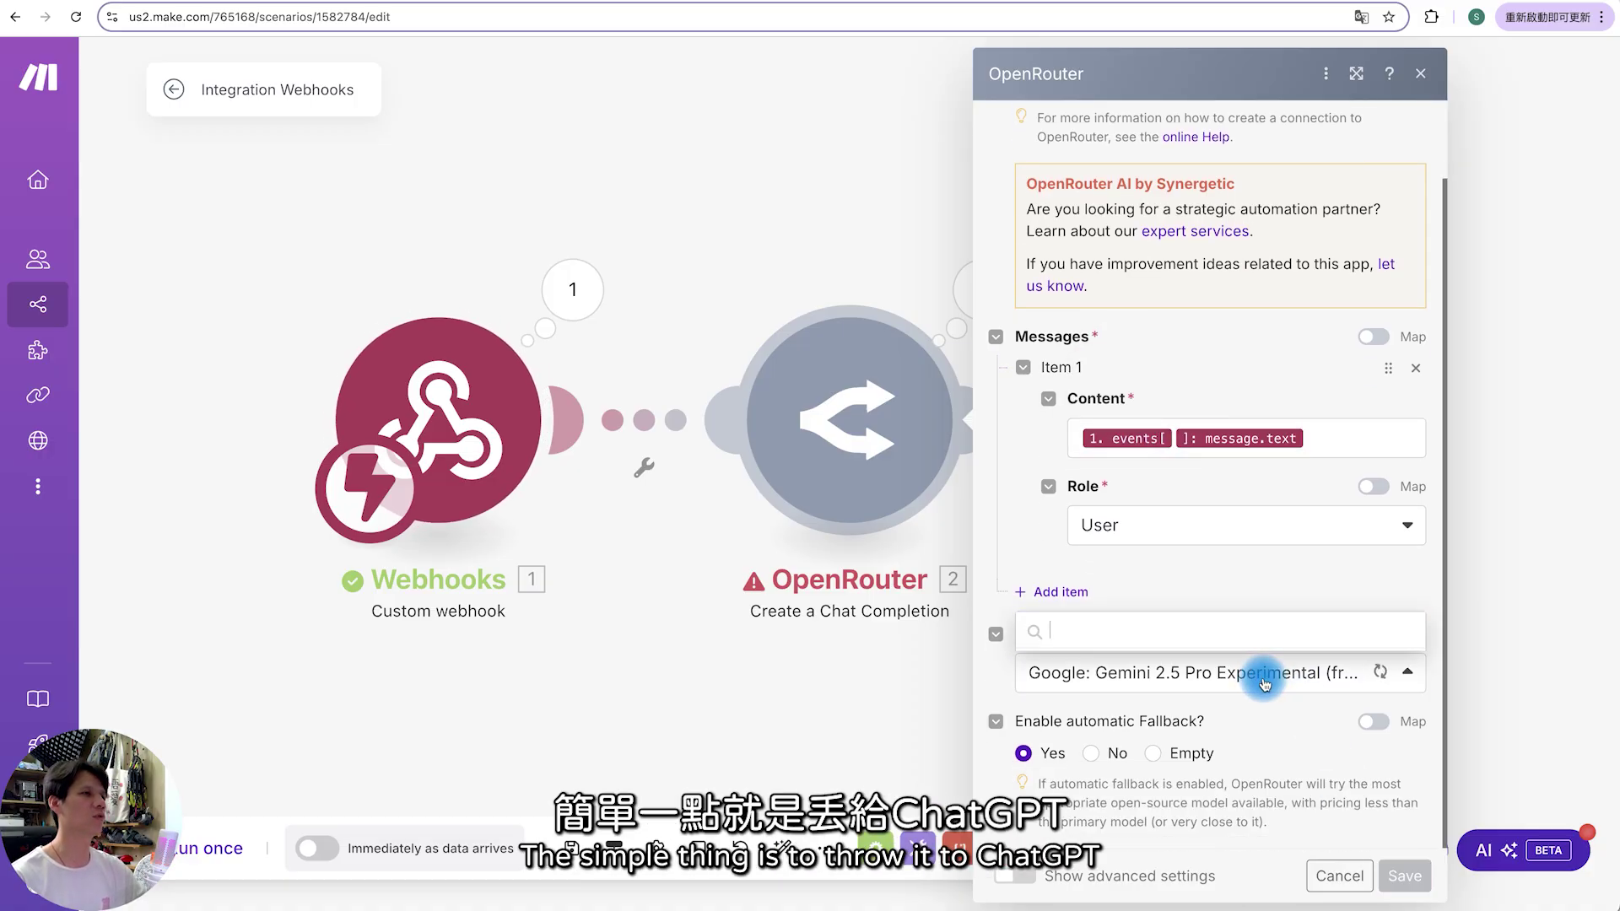
scroll(1250, 623, down, 1)
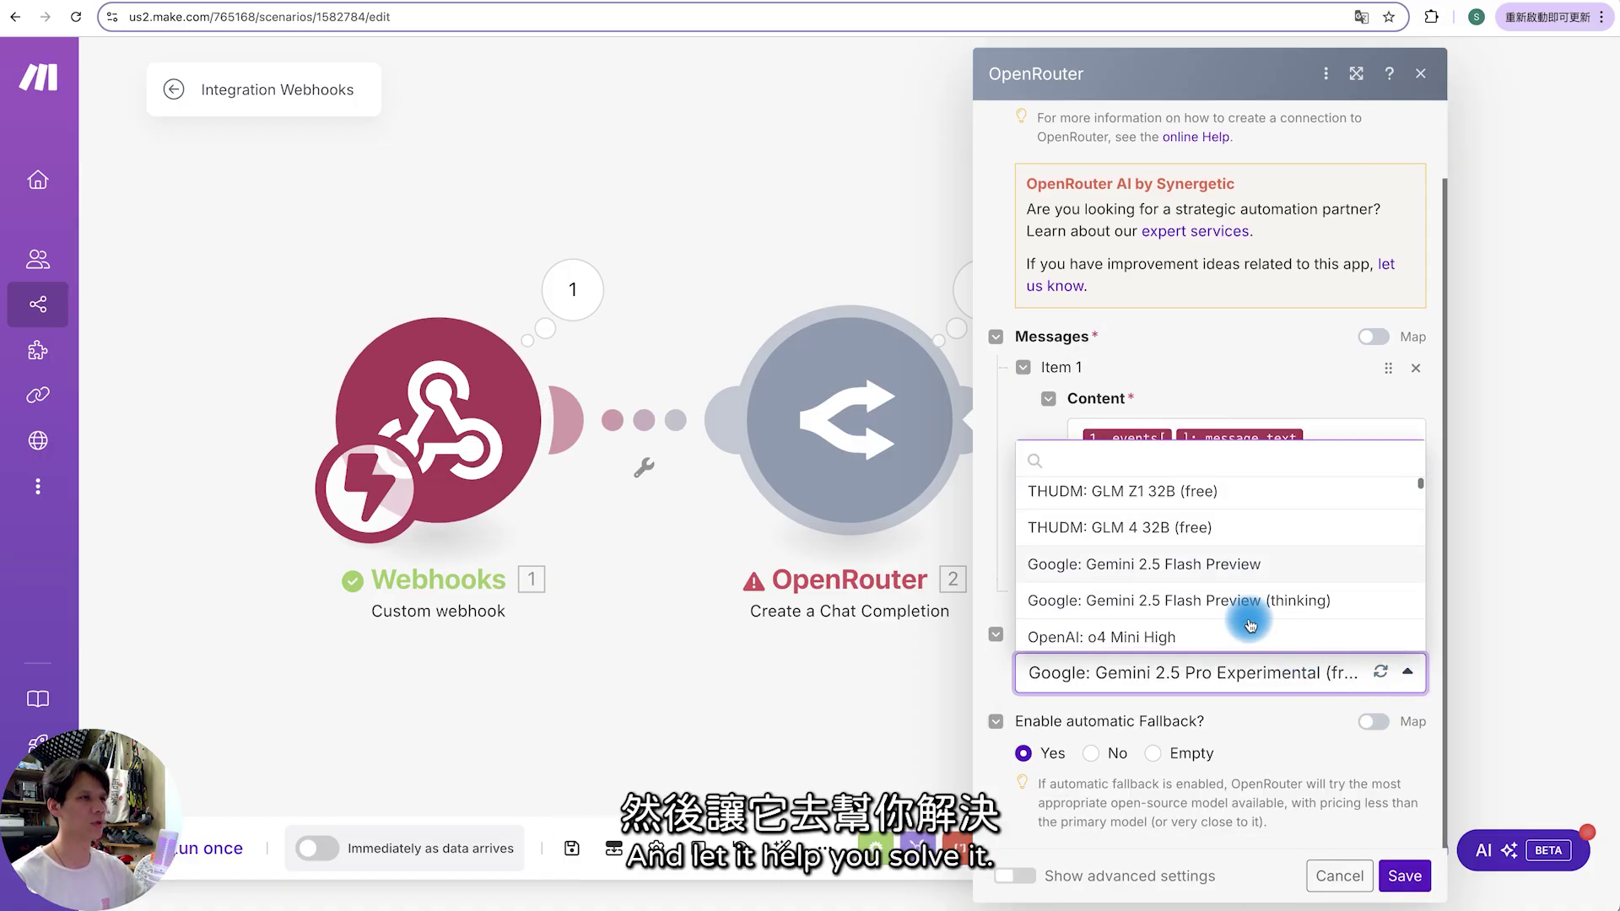
scroll(1249, 624, down, 5)
scroll(1198, 620, down, 8)
text(Google)
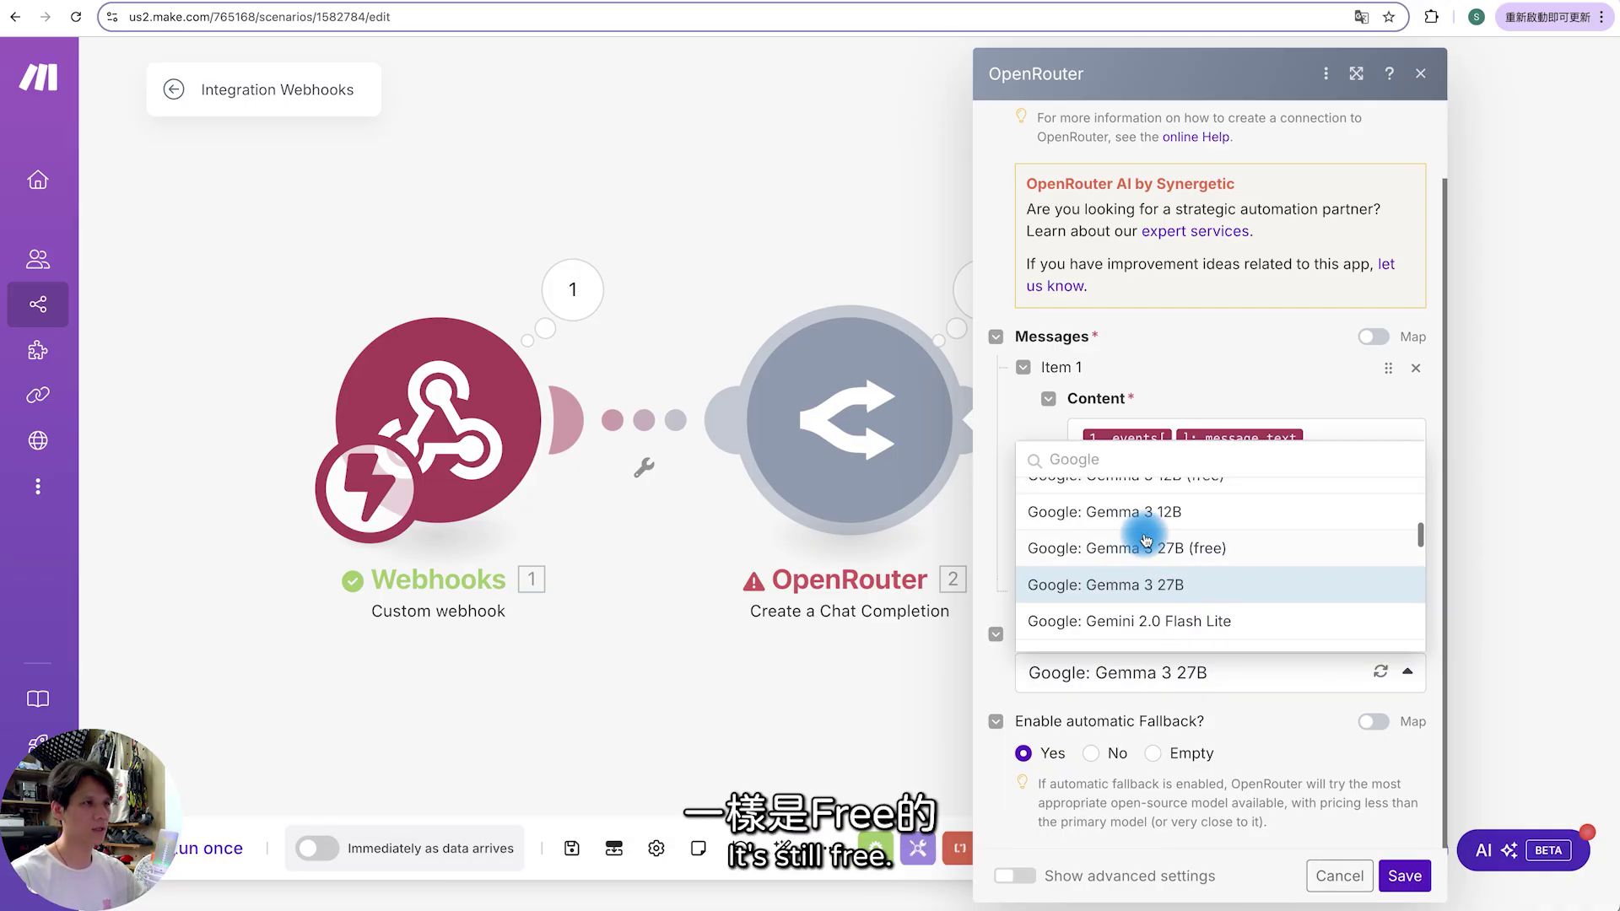
click(1132, 549)
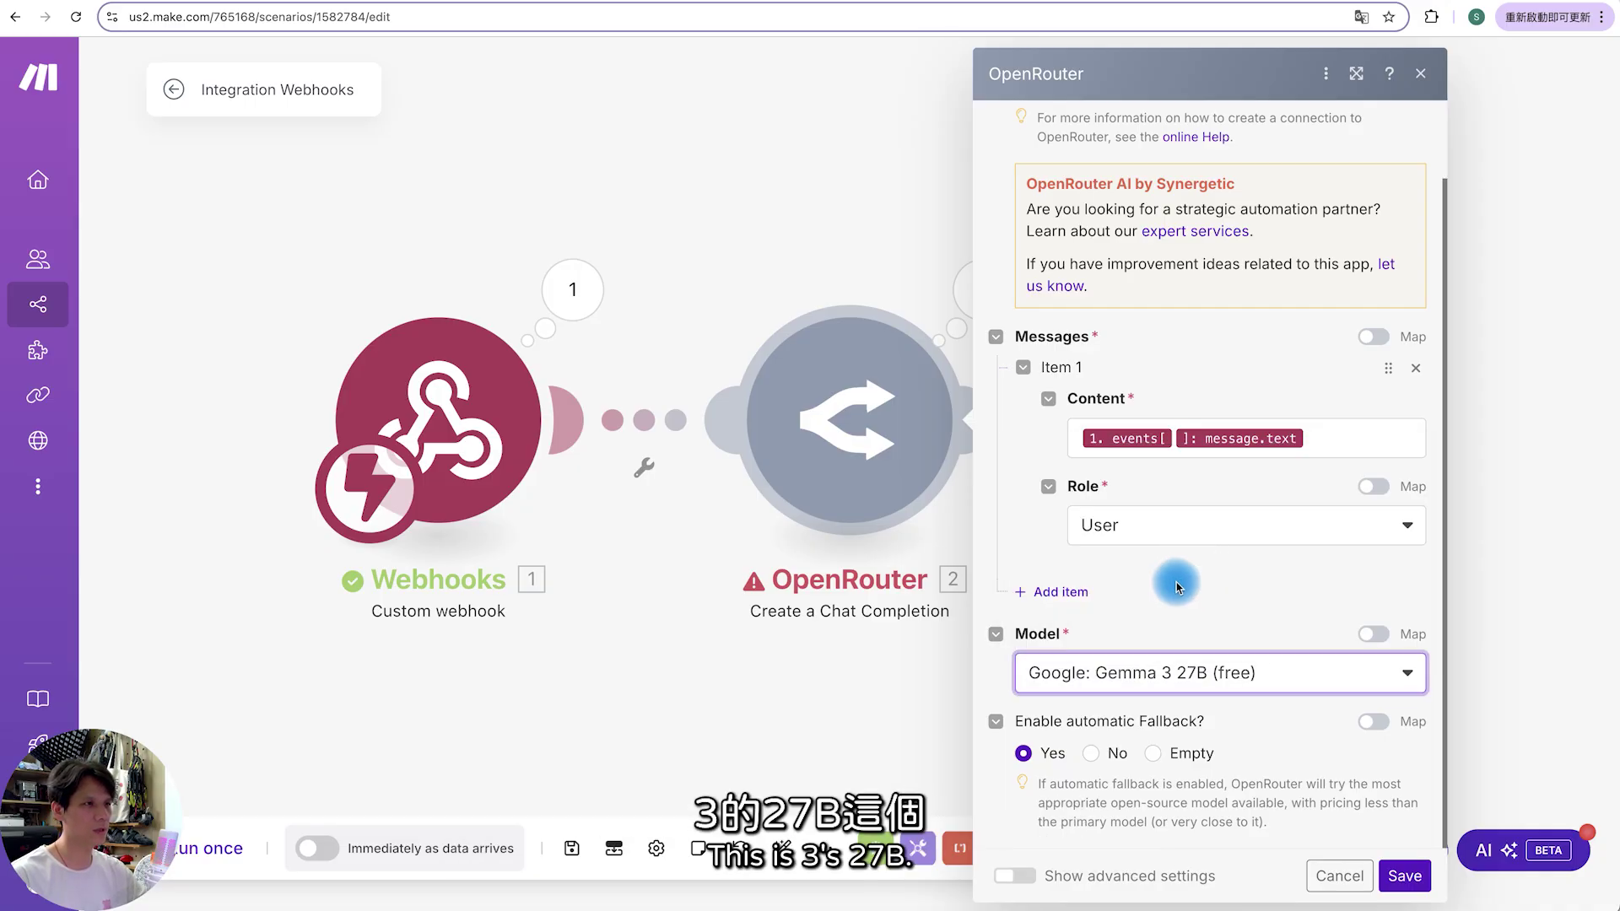
click(1414, 882)
- Save the scenario, retest it once with 桃園天氣 from LINE and enlarge the chat window to read the bot's reply
click(567, 850)
click(202, 857)
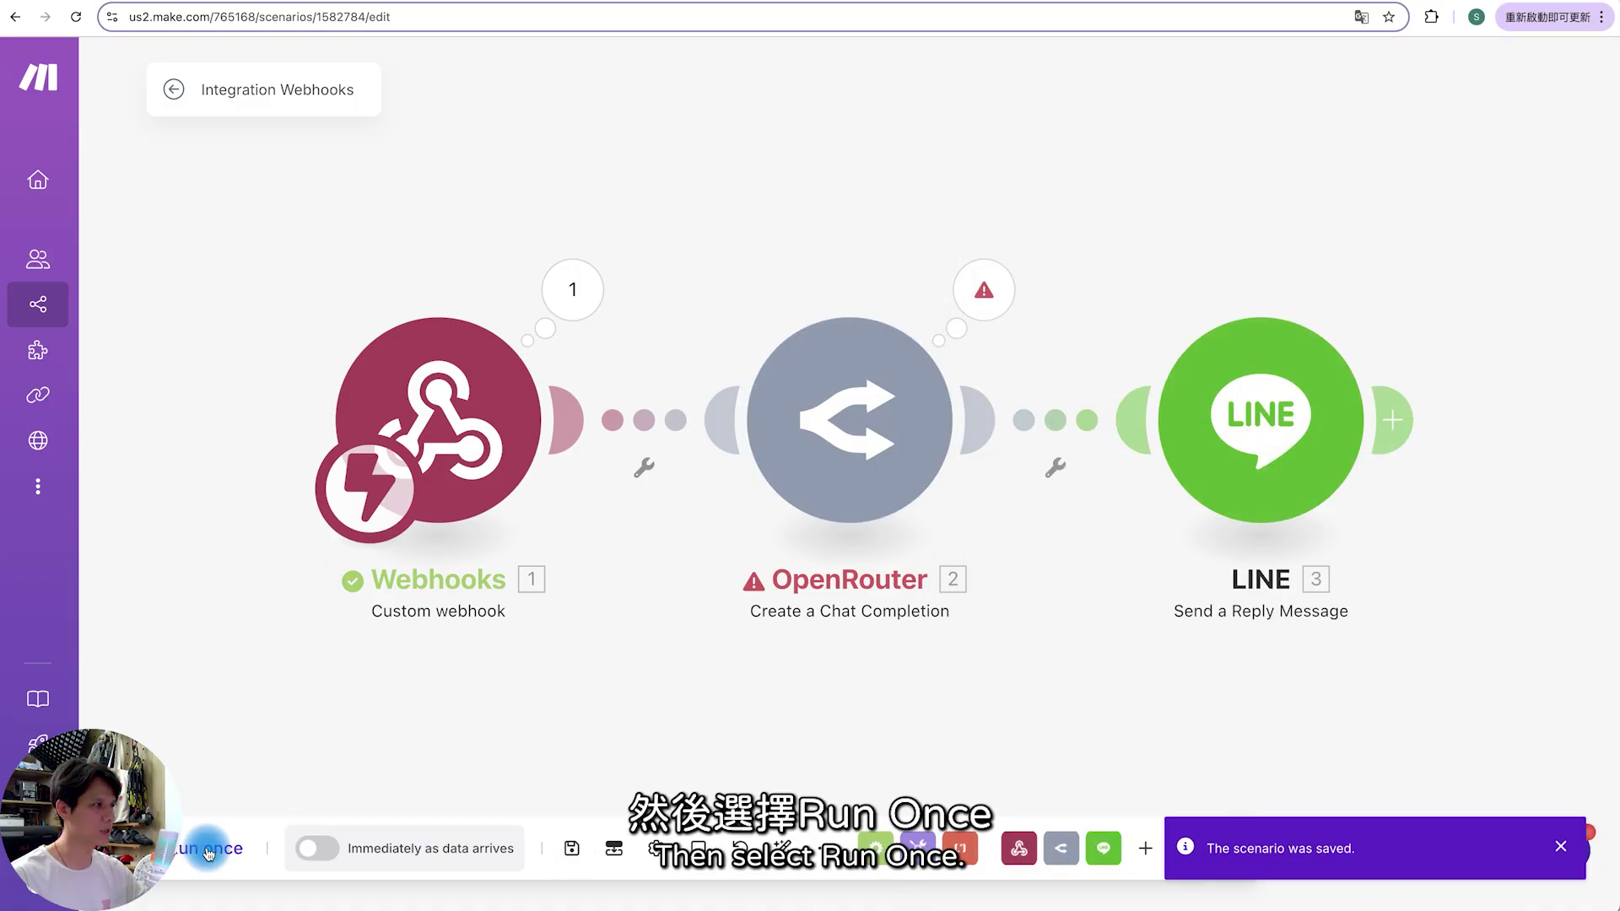
drag(468, 212, 221, 84)
text(桃園天氣)
key(Return)
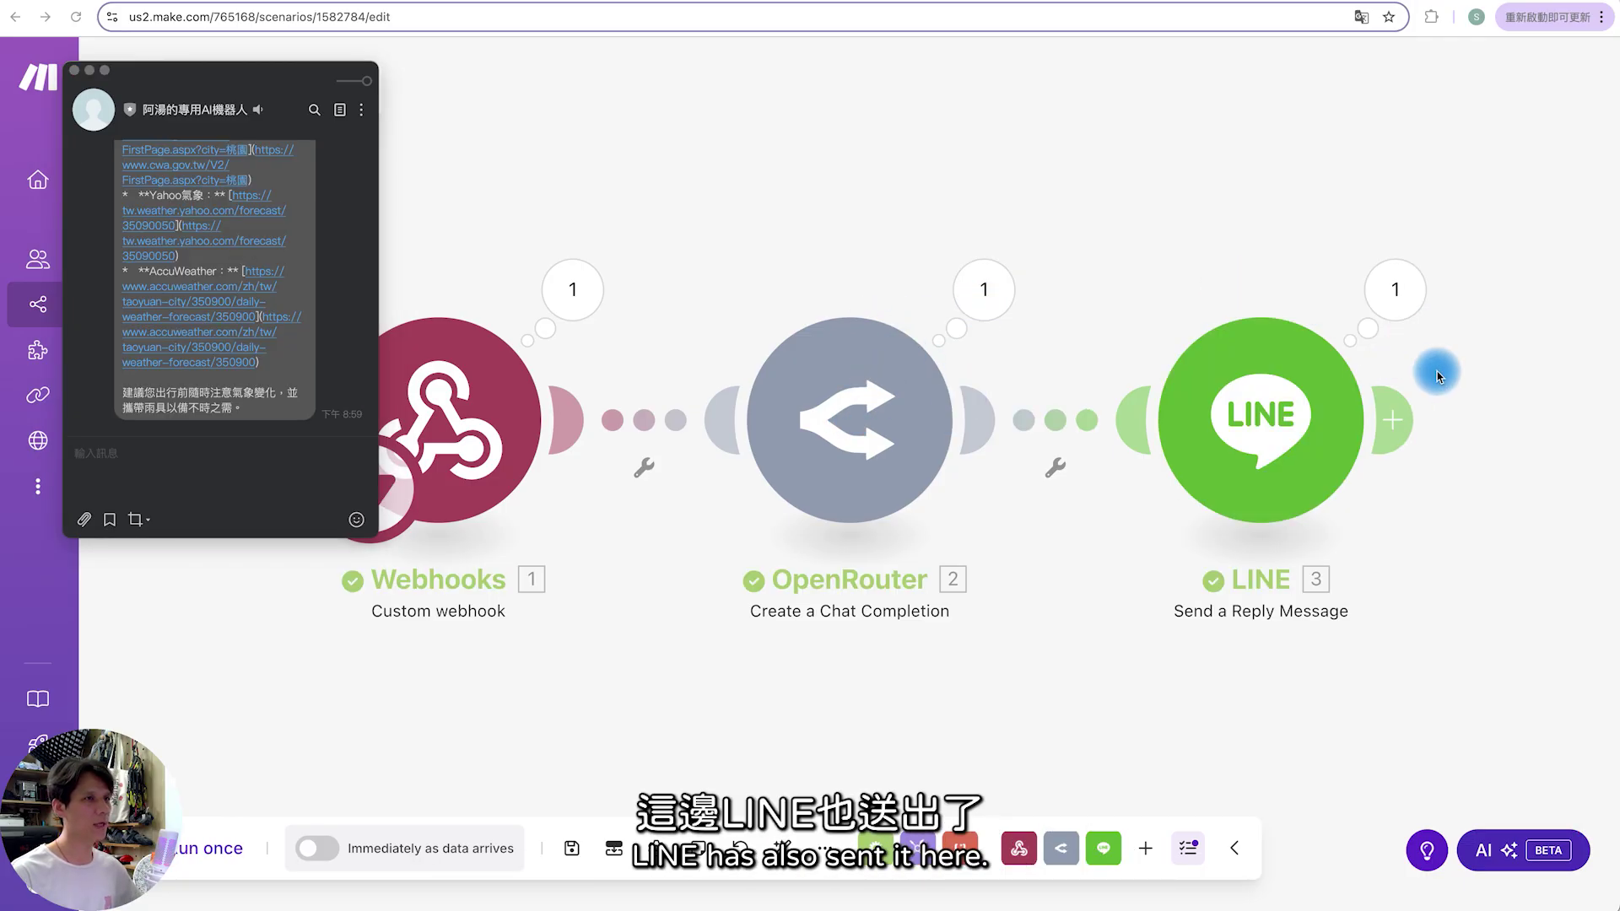
drag(374, 536, 640, 763)
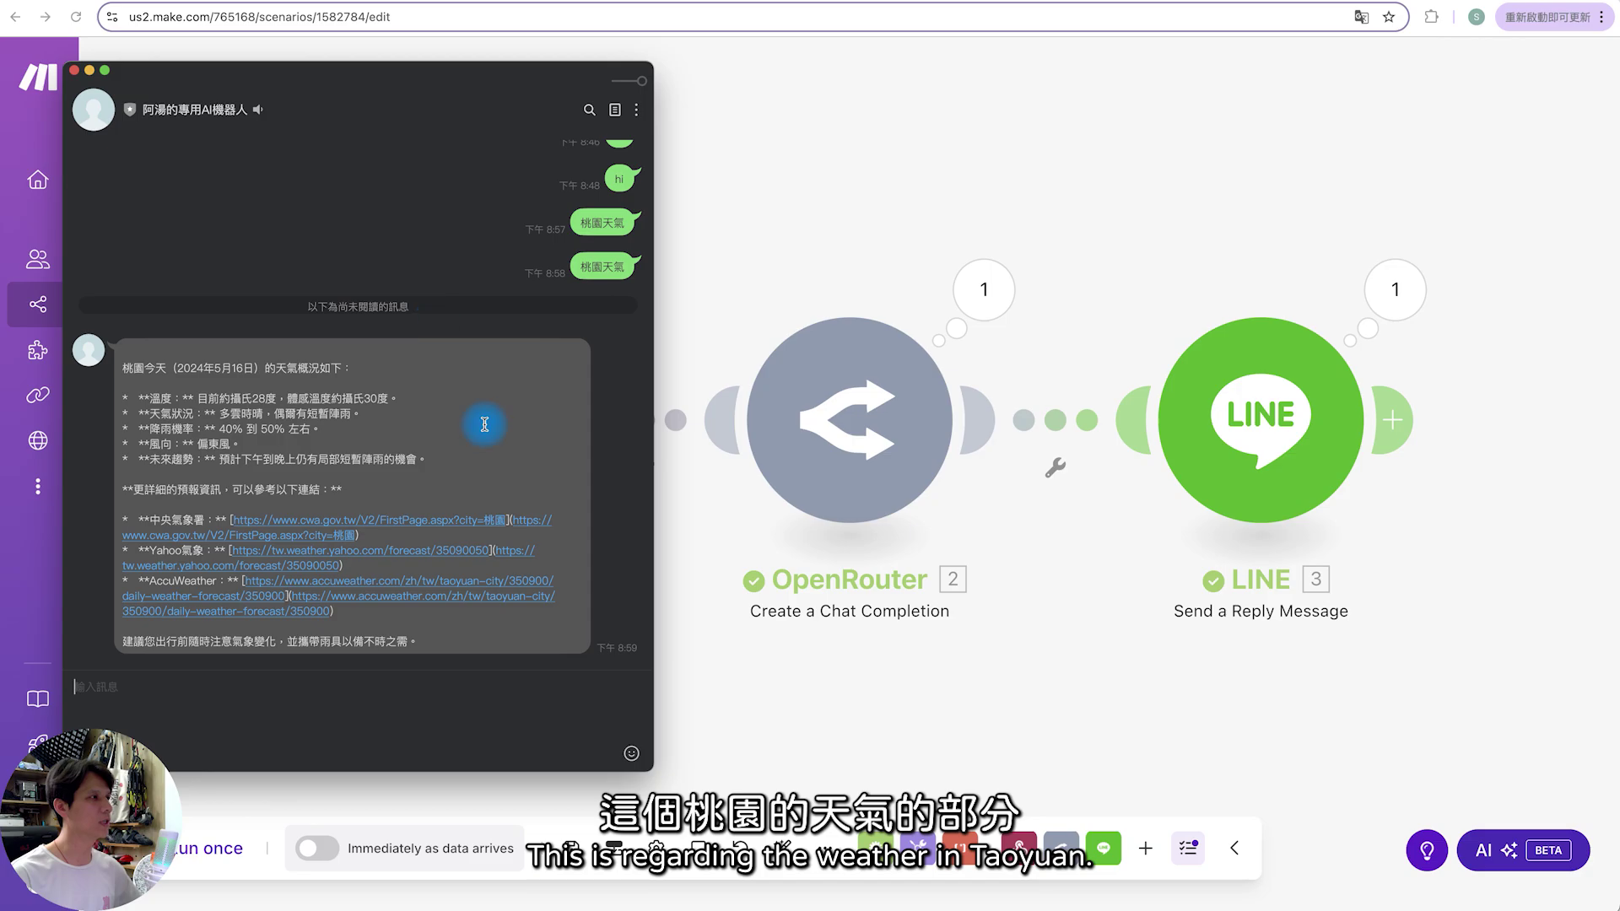
click(707, 566)
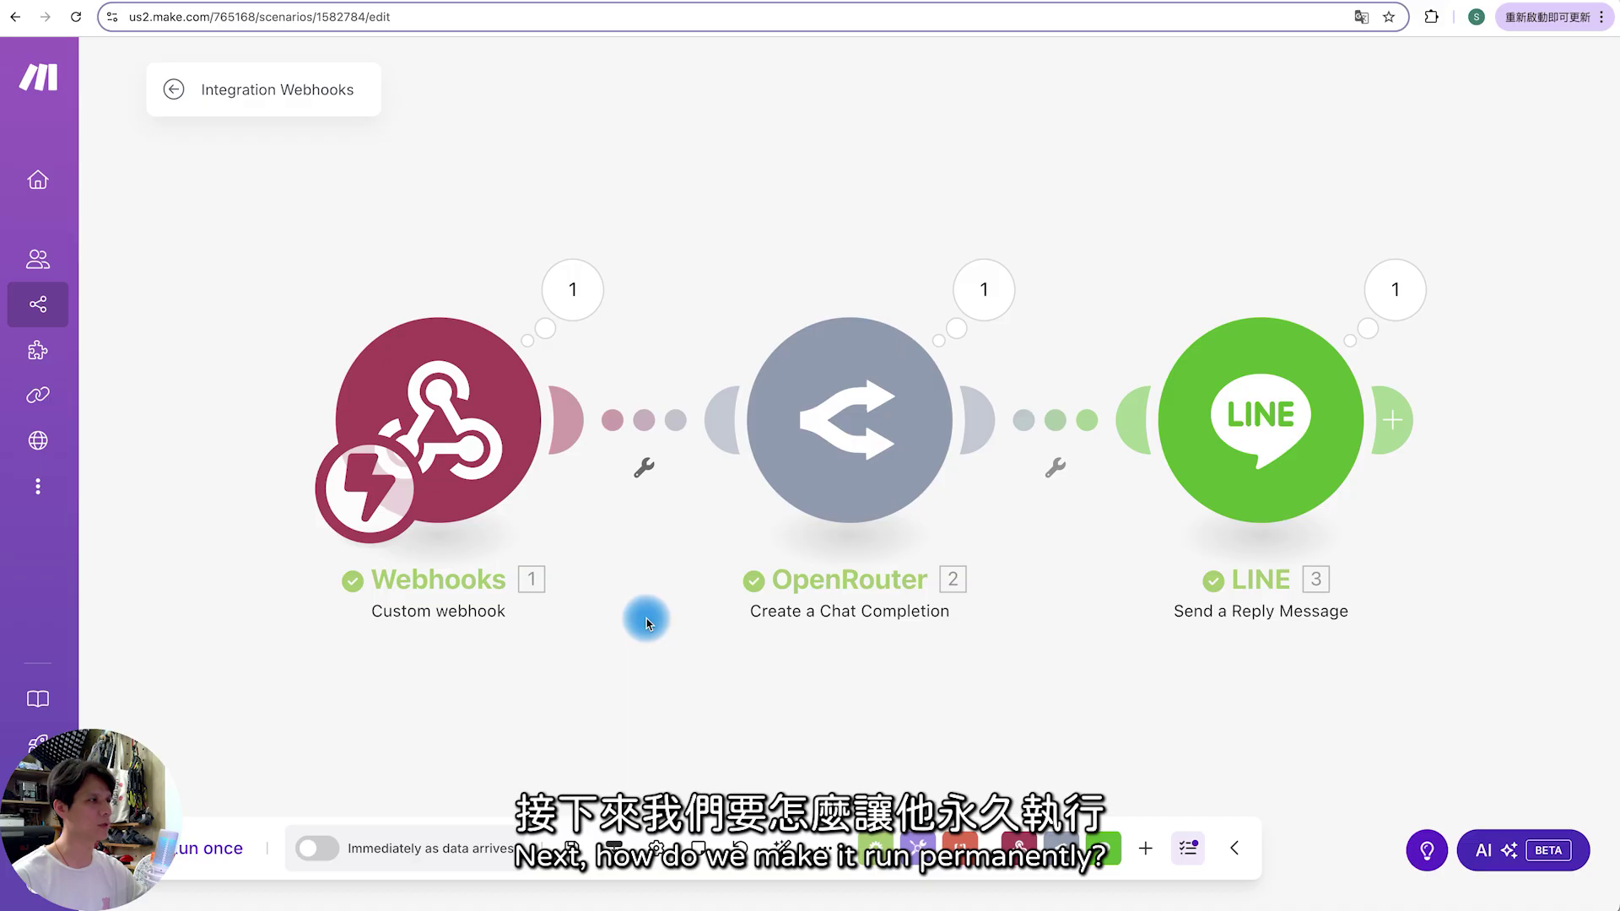
- Activate the scenario to run Immediately as data arrives, deleting the old data in the webhook queue, and return to the scenario overview
click(320, 851)
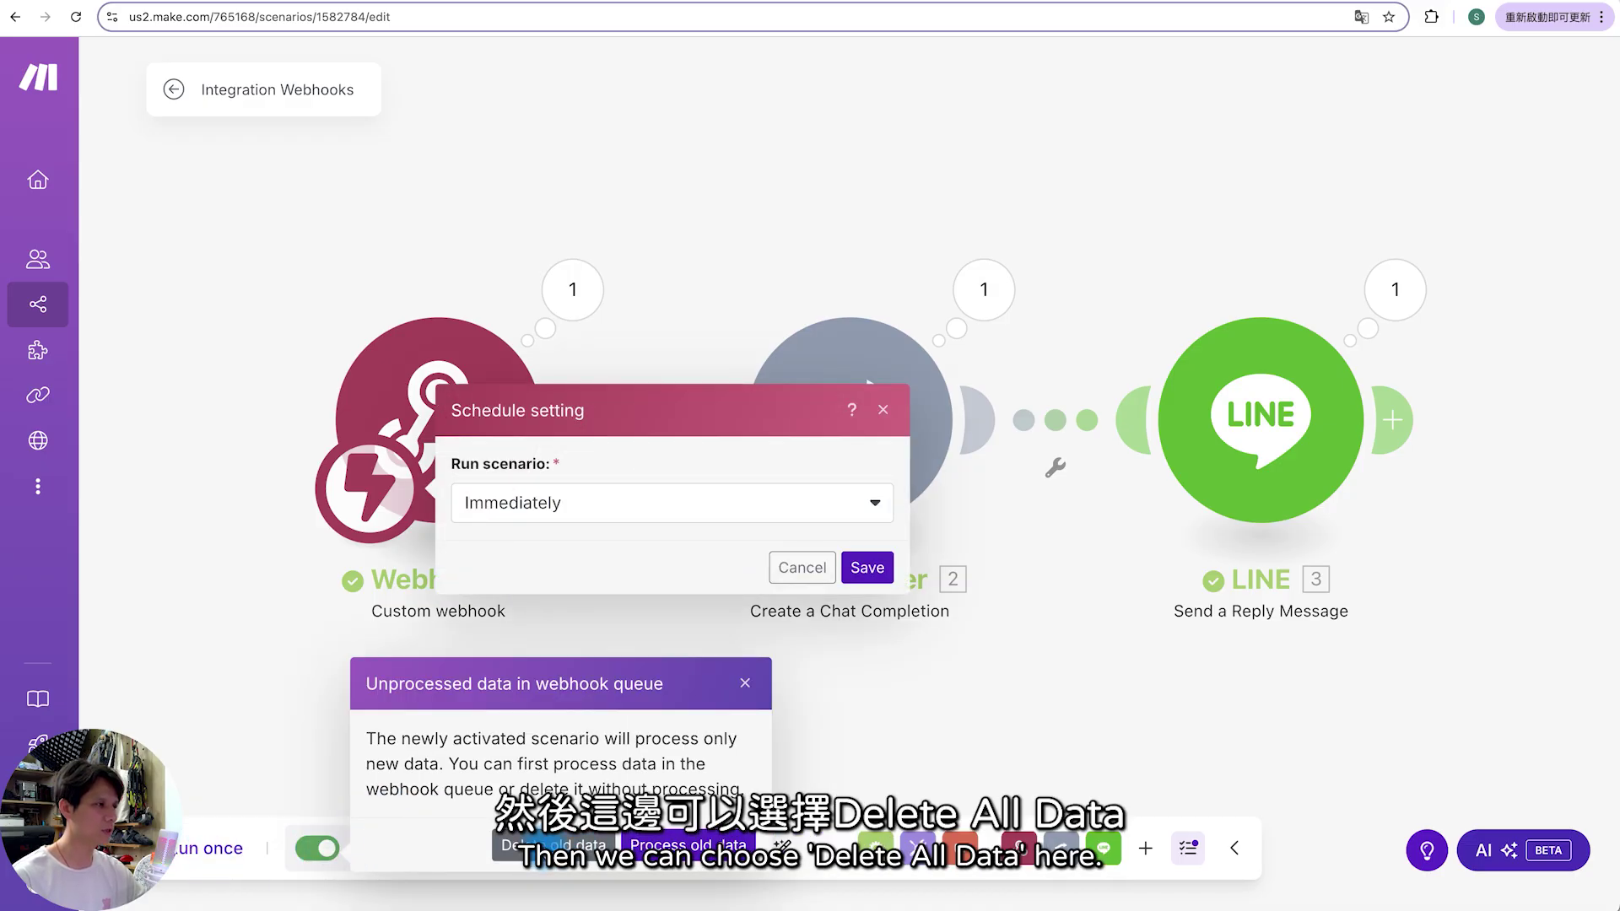
click(547, 852)
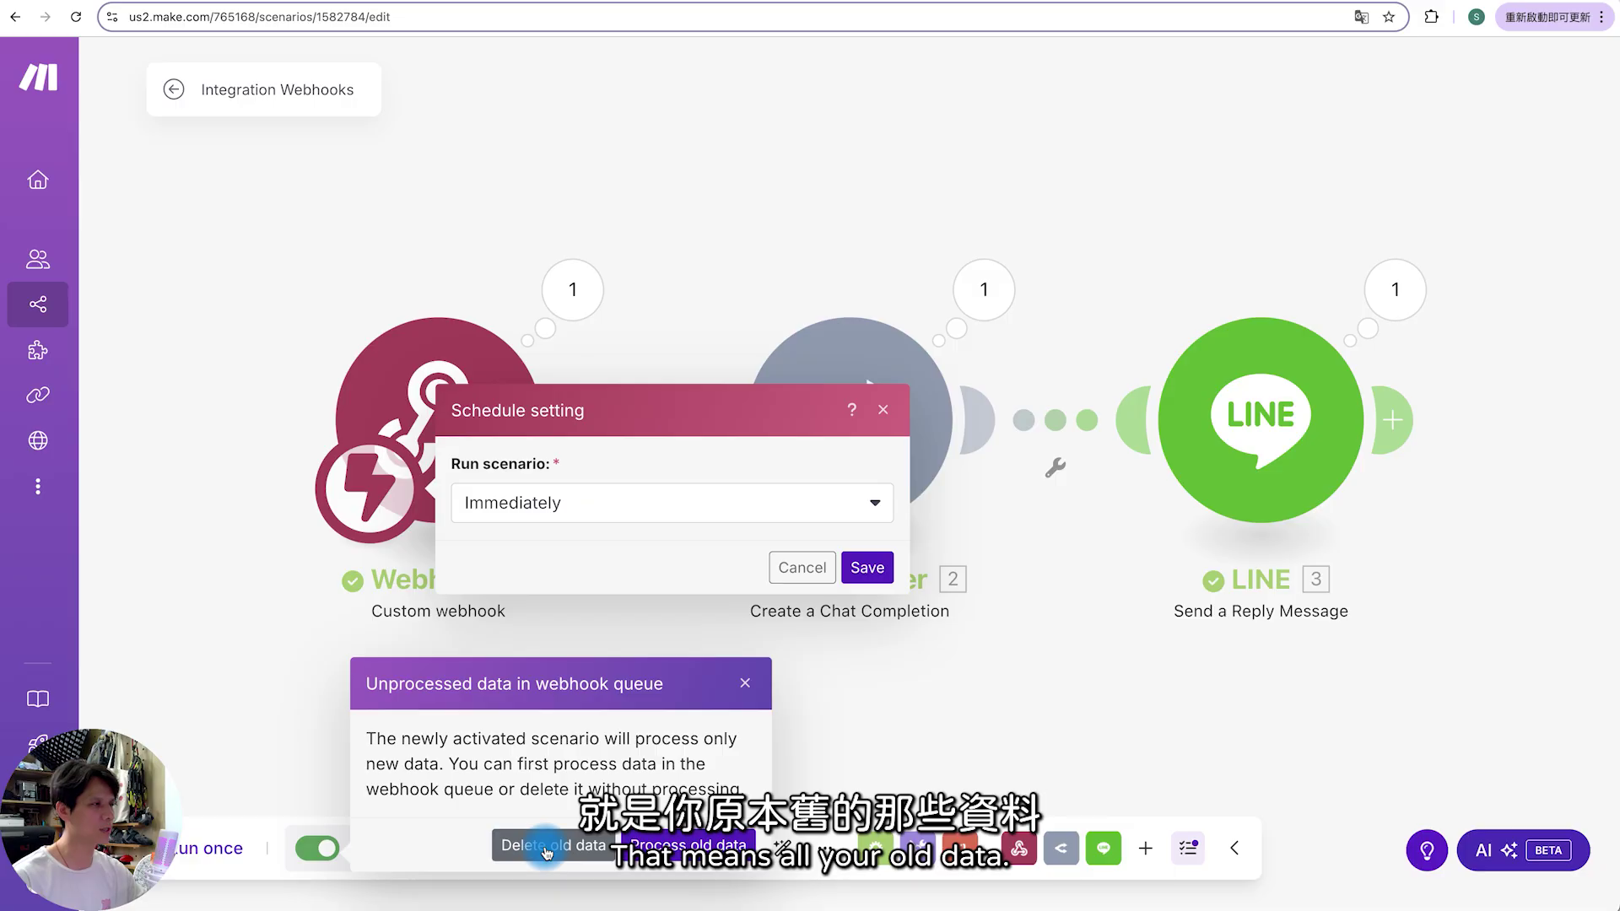
click(547, 852)
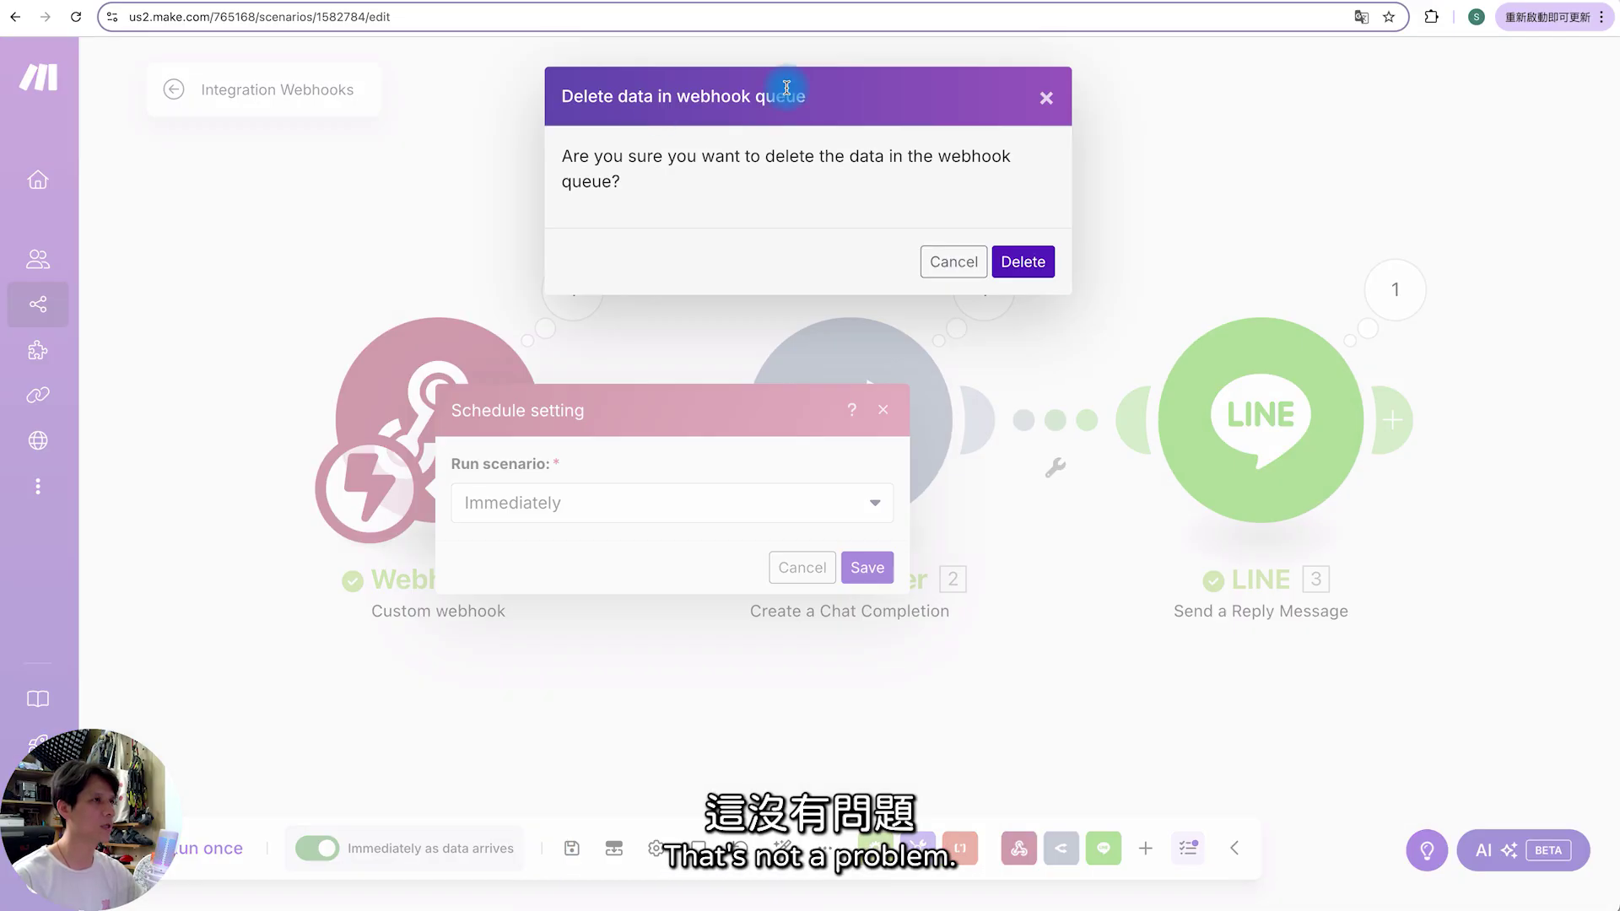
click(1022, 261)
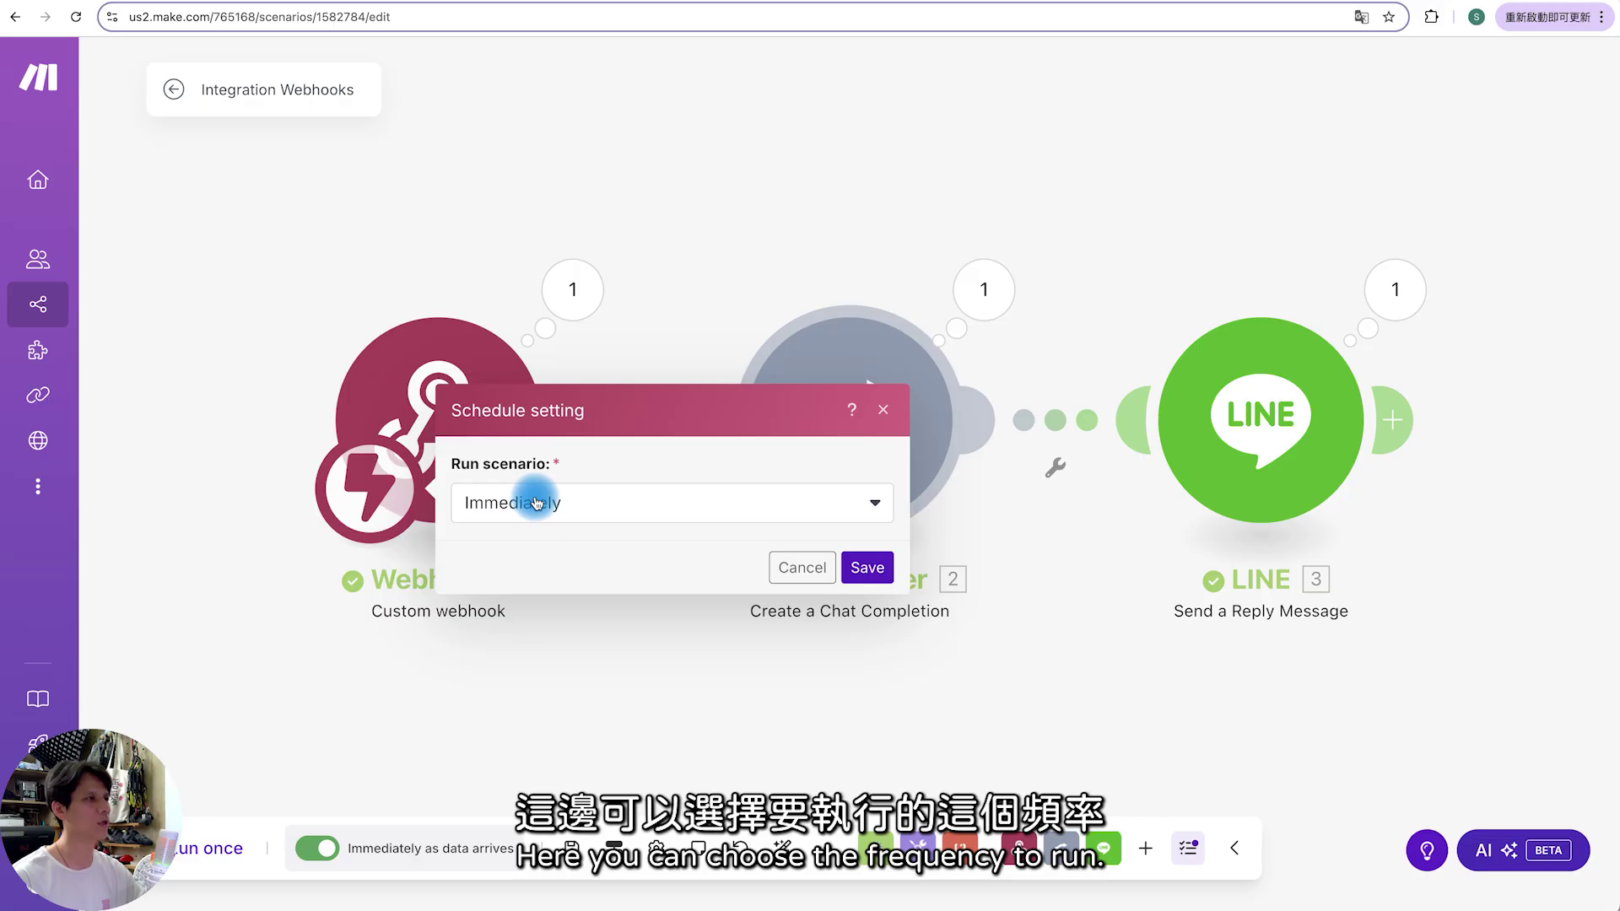
click(869, 569)
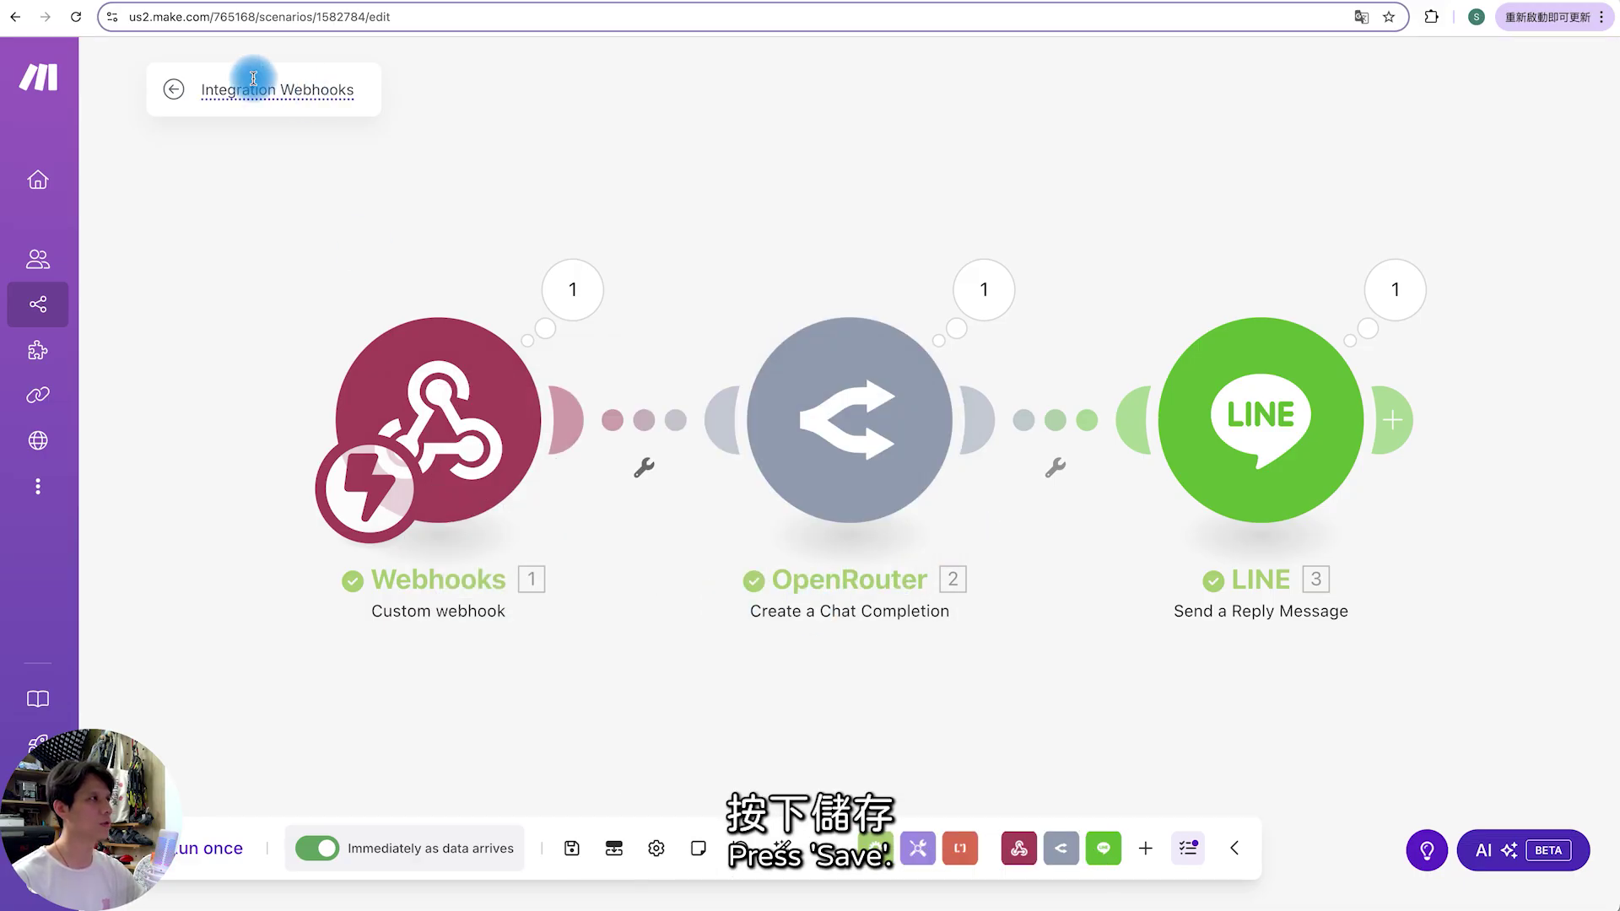
click(172, 90)
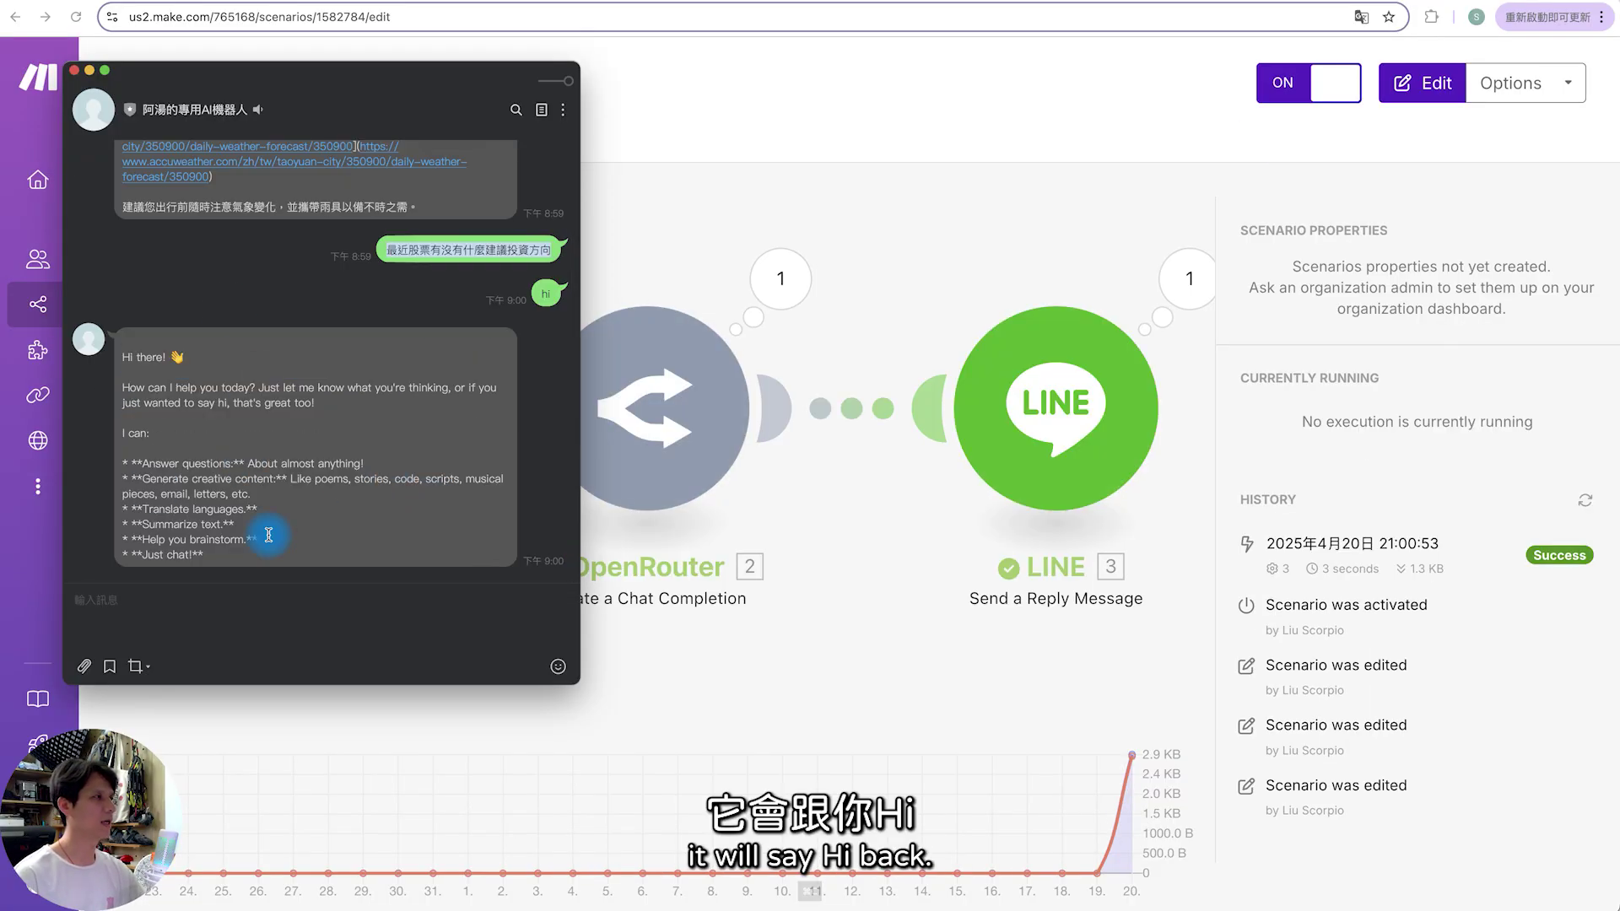
- Send 股票有沒有推薦，台股 to the bot in the LINE chat, read through its reply and move the chat window aside
click(363, 619)
text(桃園天氣)
key(BackSpace)
key(BackSpace)
key(BackSpace)
key(BackSpace)
text(股票有沒有推薦，台股)
key(Return)
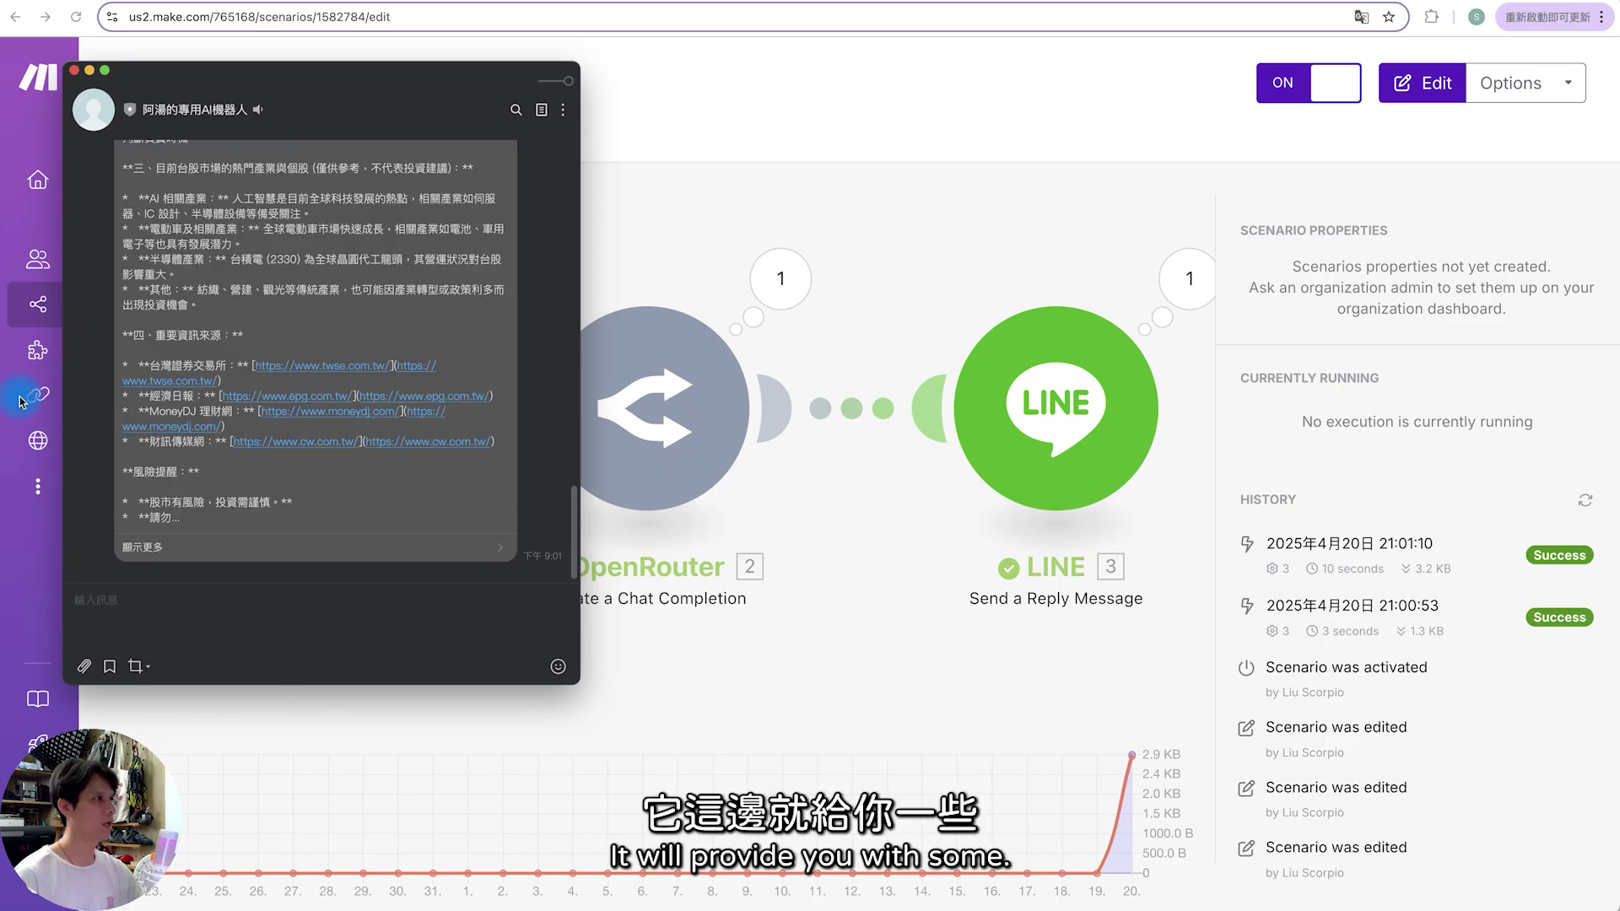
scroll(350, 327, up, 8)
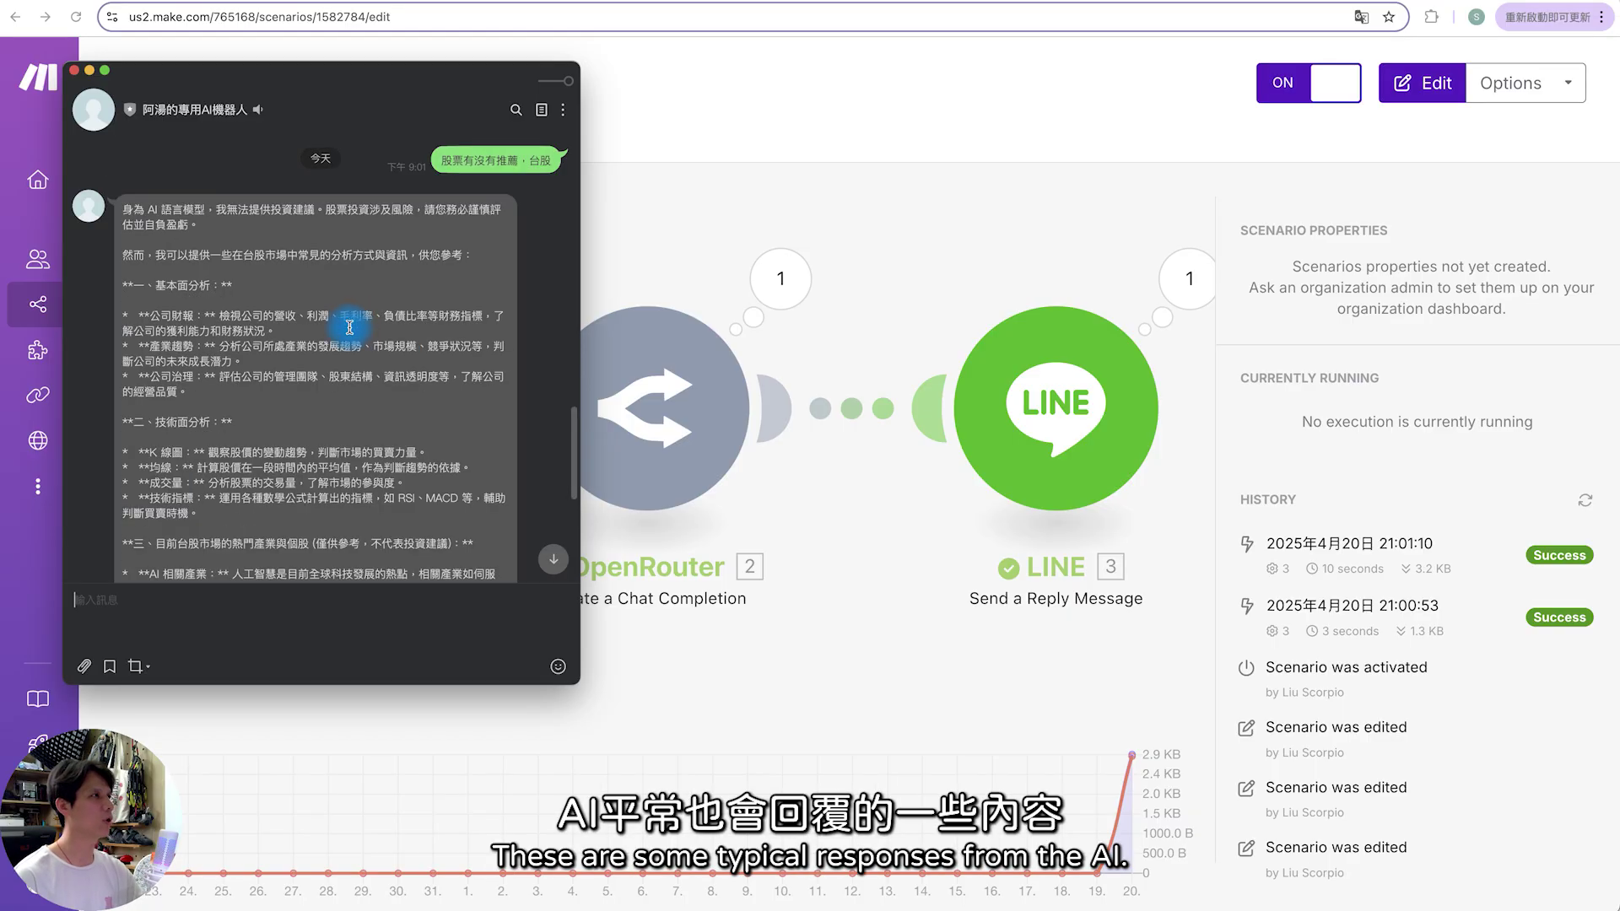
scroll(342, 340, down, 5)
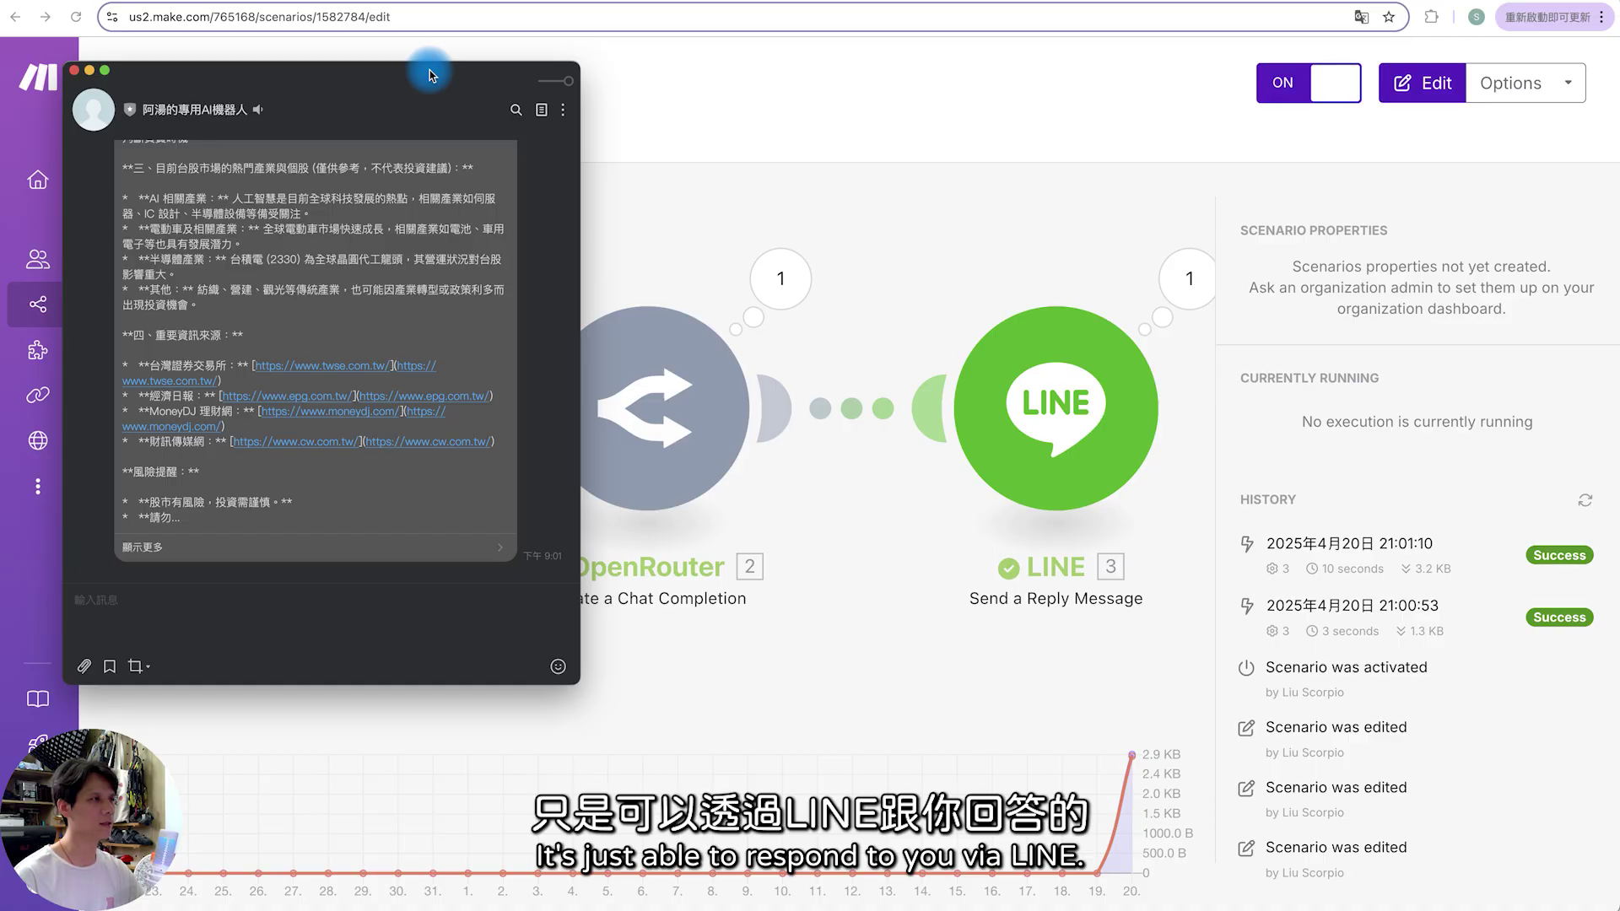
drag(430, 74, 532, 152)
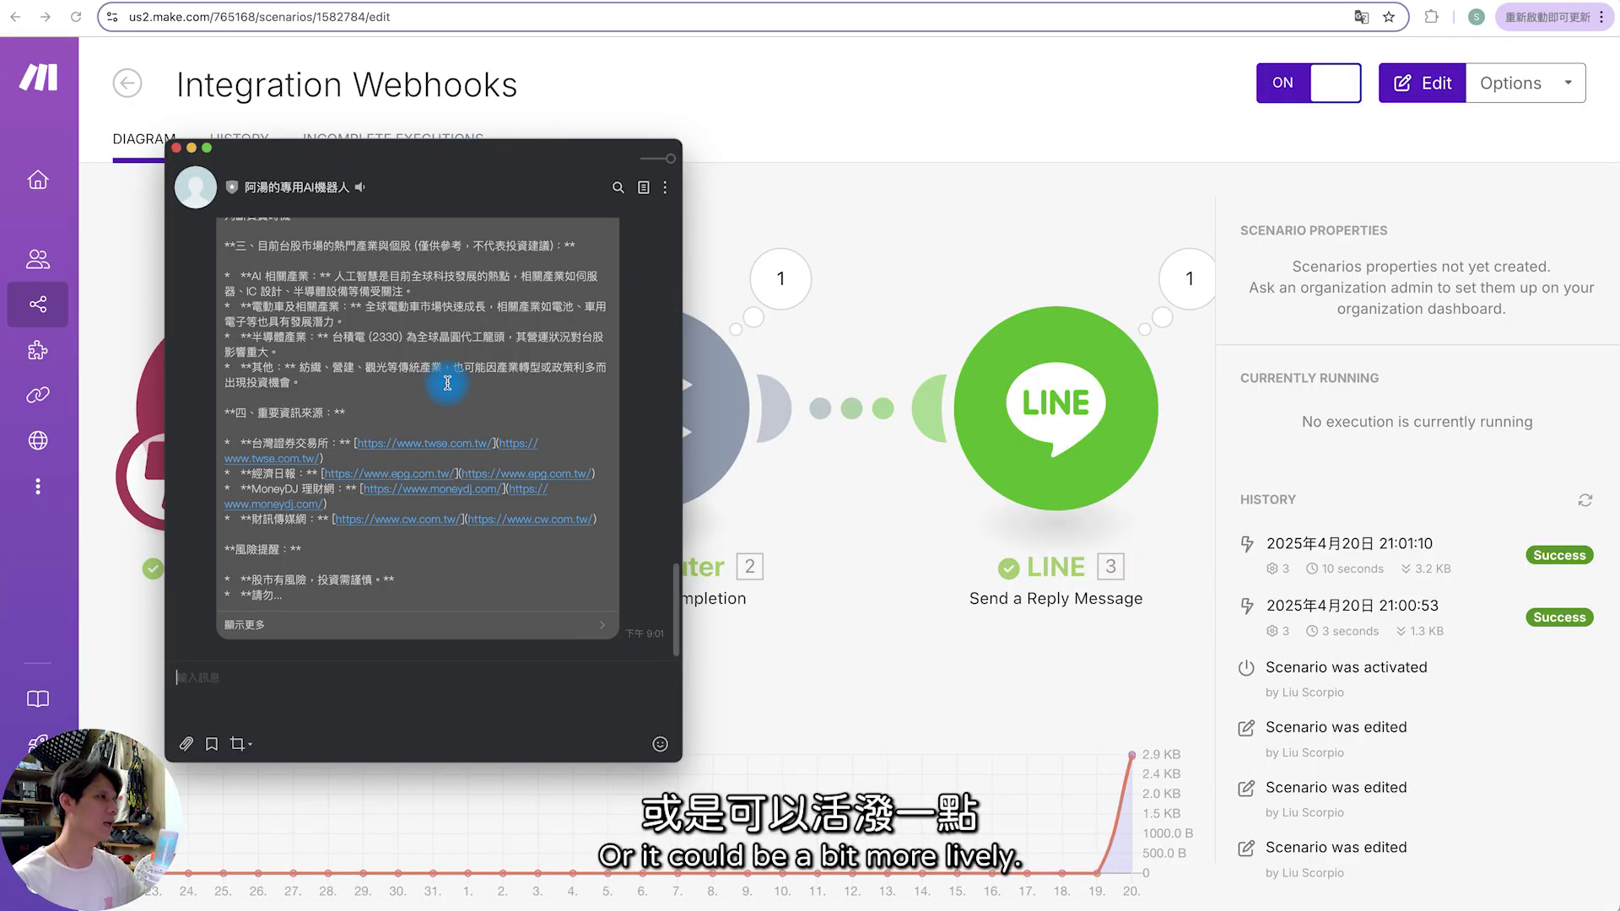
drag(549, 155, 0, 174)
- Append Chinese instructions to the OpenRouter message Content asking for friendly, lively replies with emojis and no markdown, HTML, * or # symbols, and save
click(904, 219)
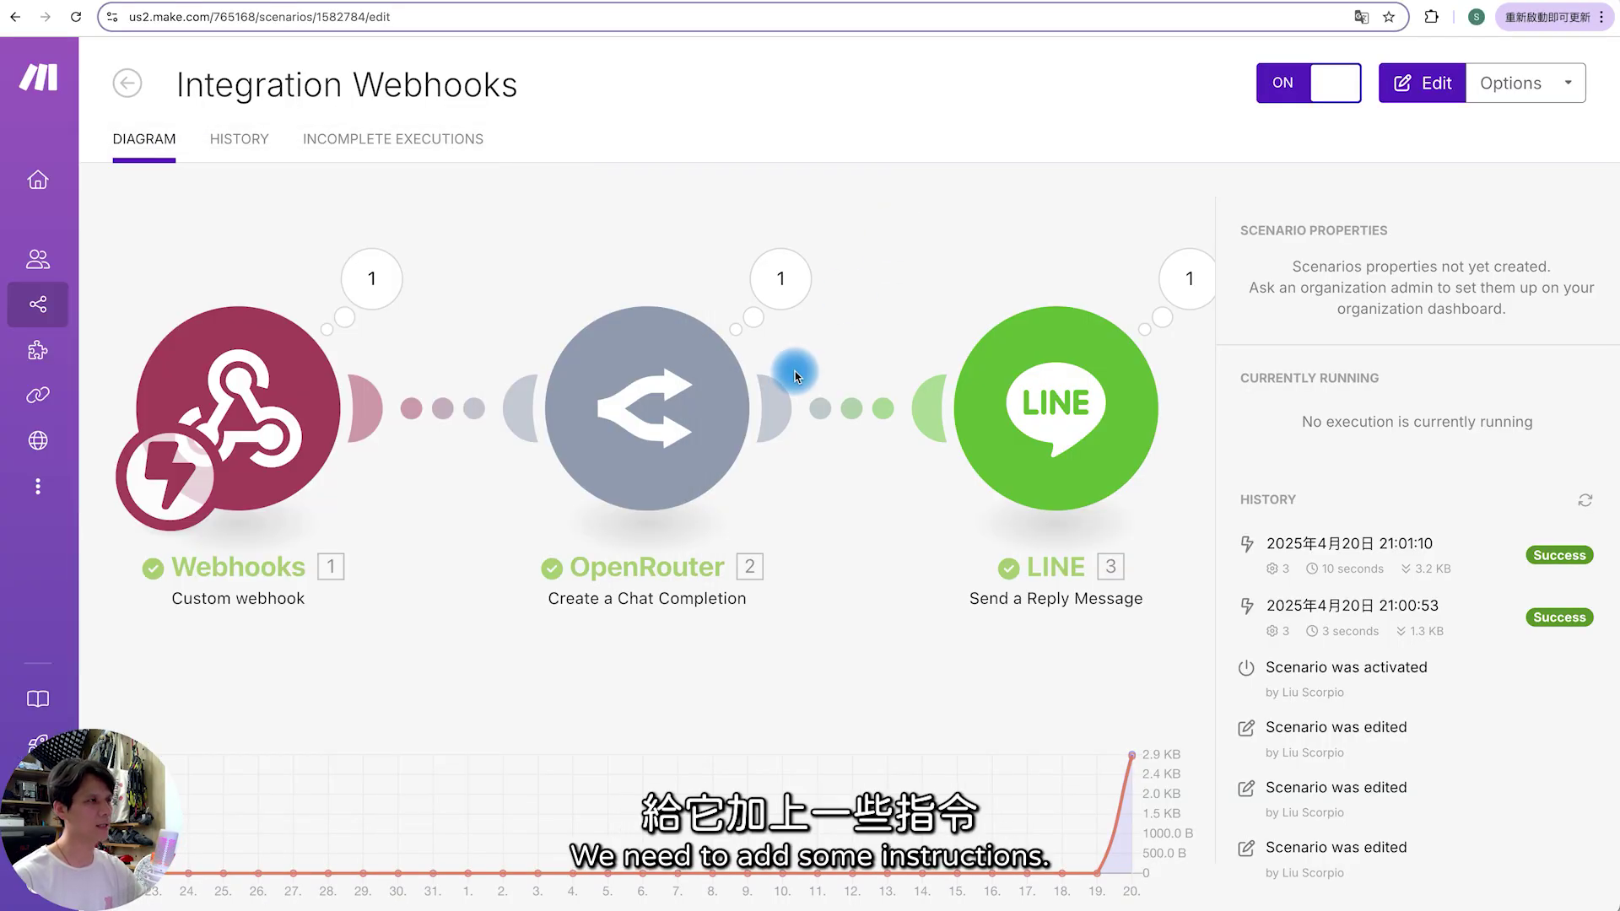
click(600, 388)
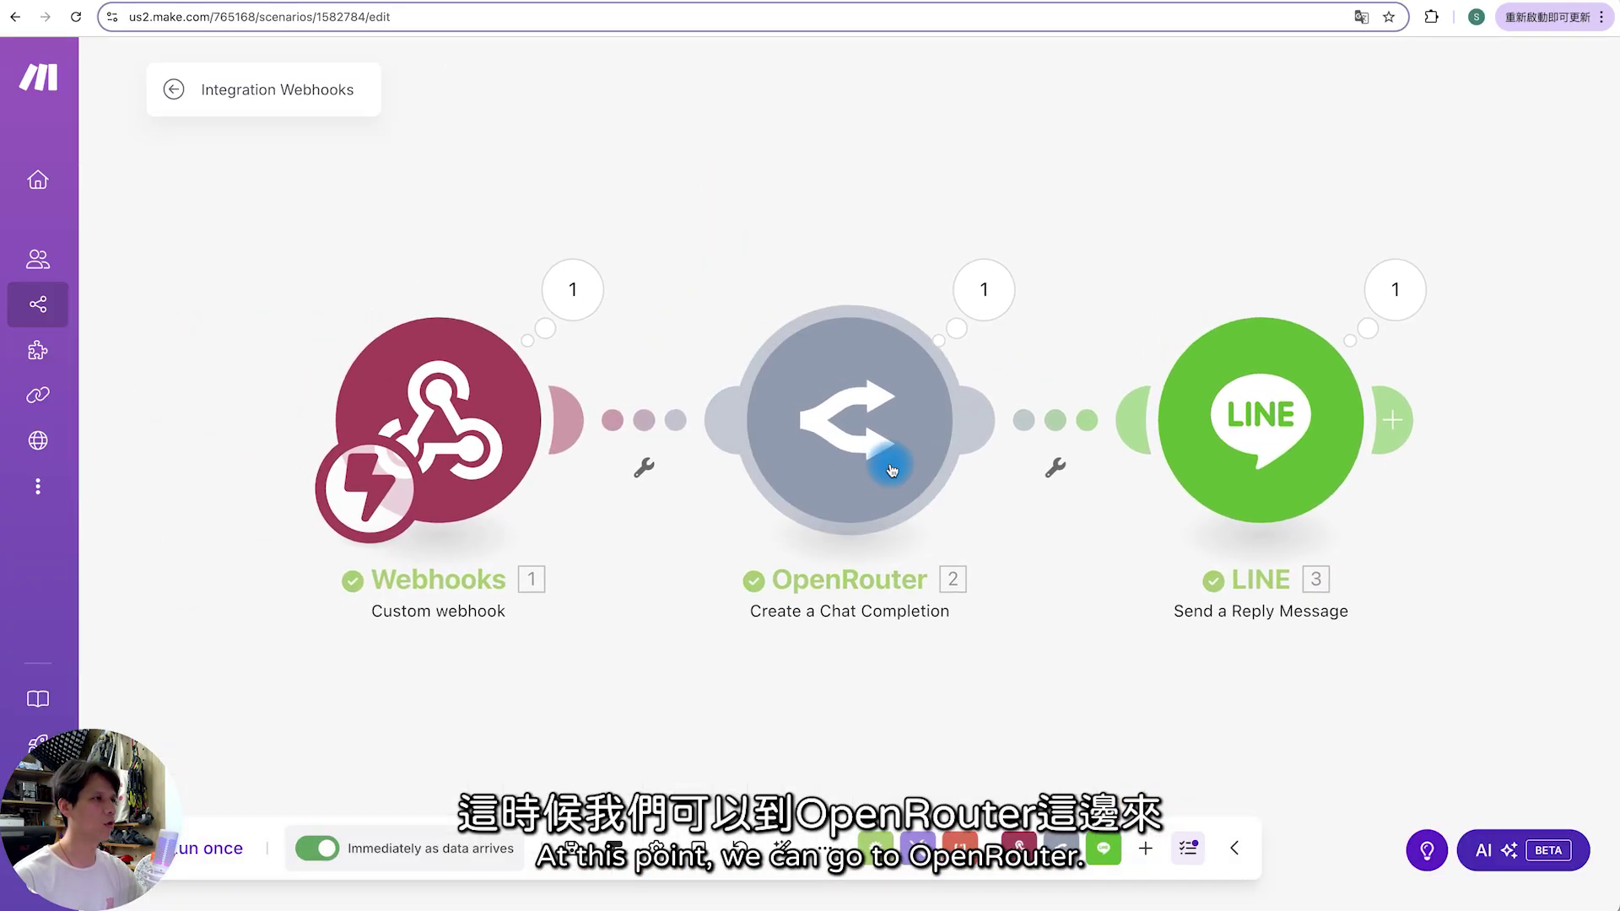
click(855, 440)
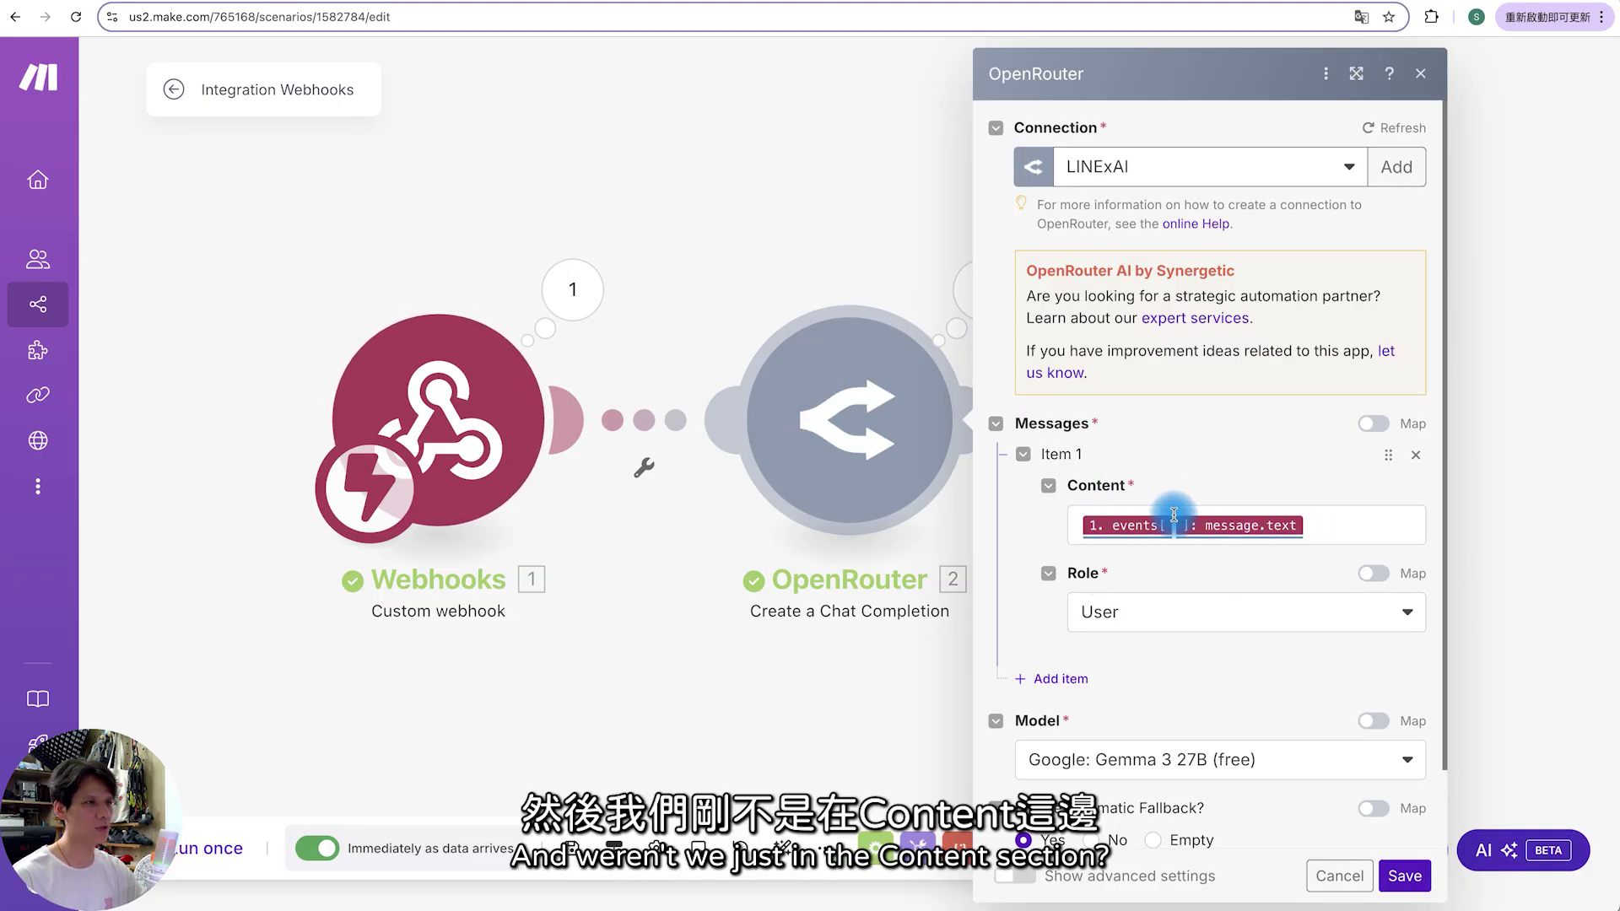
click(1333, 524)
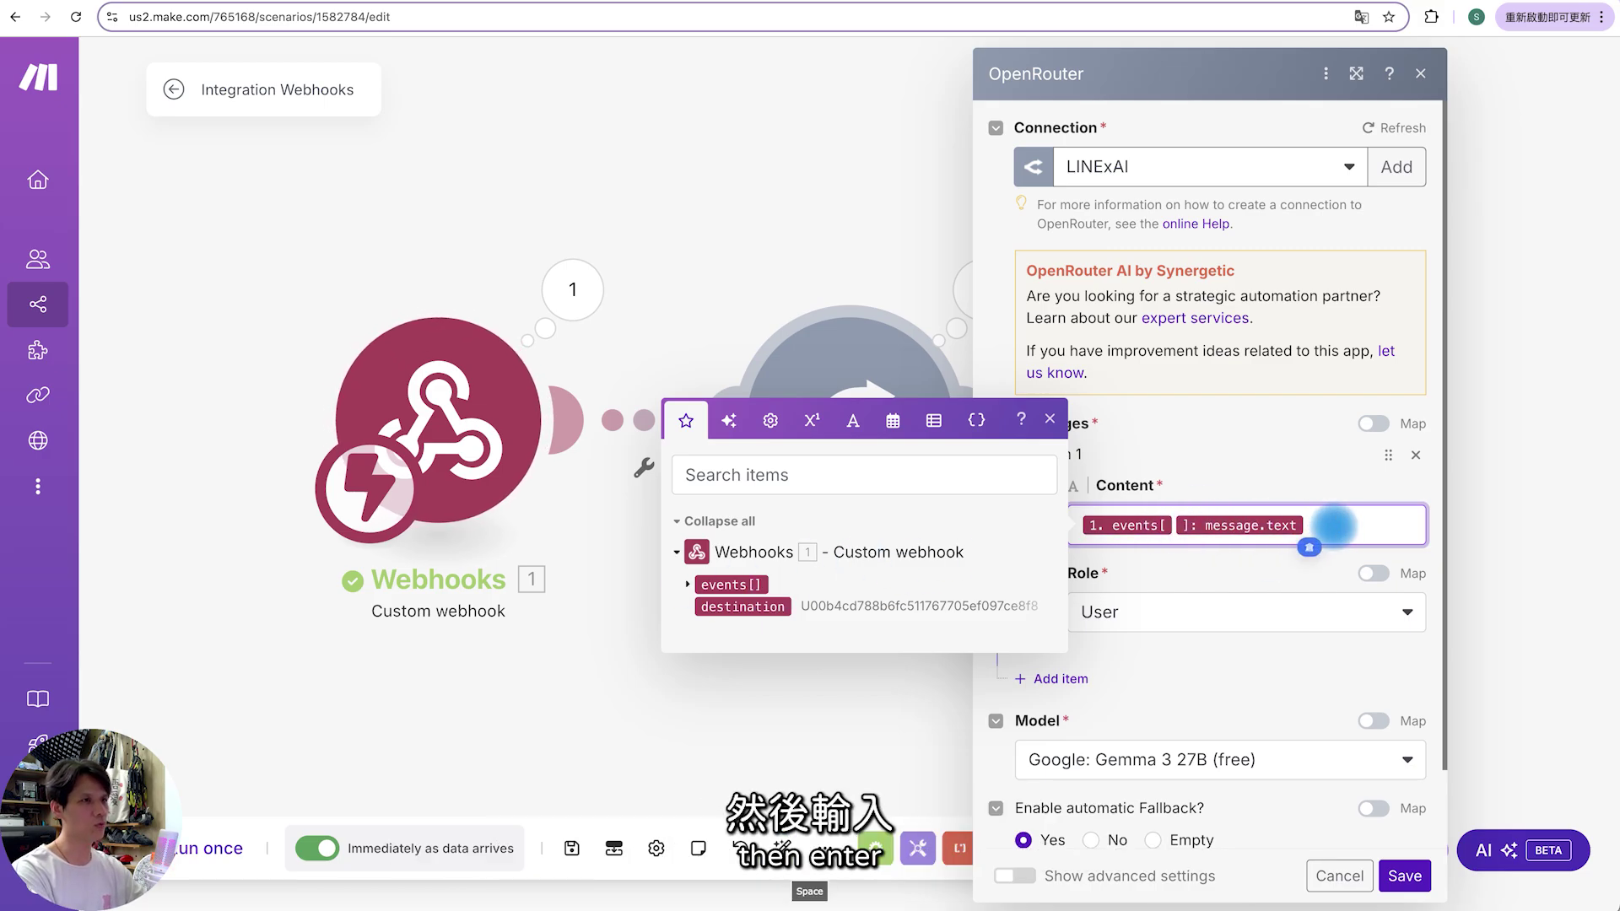
text(你是友善的回應機器人，可以適當的加入一些表情符號，回覆可以活潑一點，不要加任何 markdown 或 html 語法在裡面，像是 * # 這類符號都不要。)
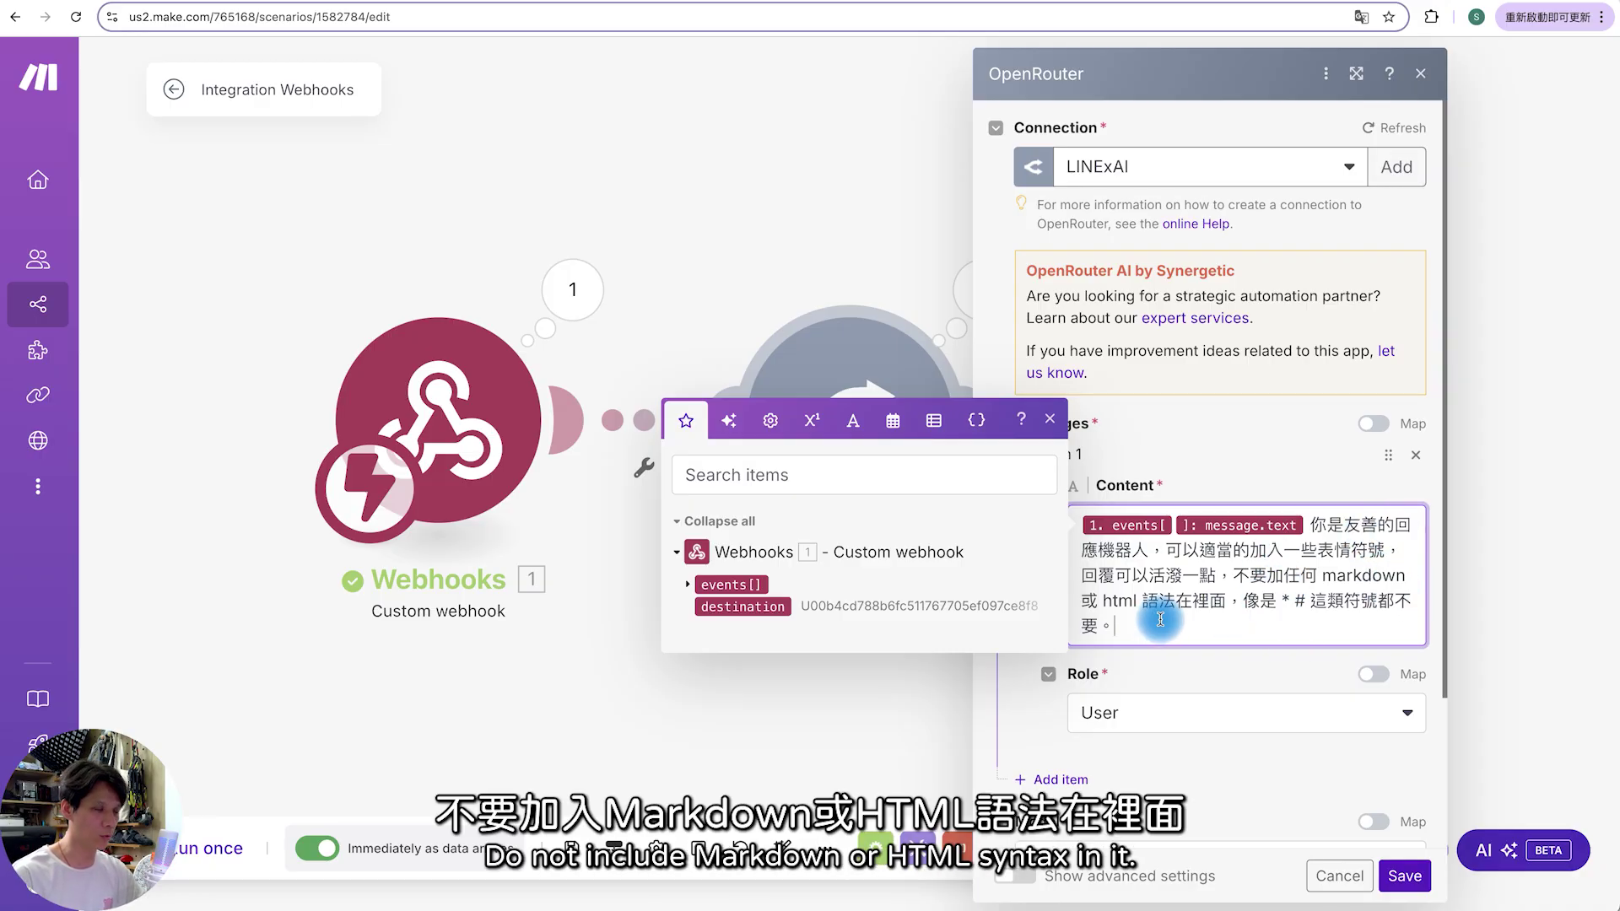
click(1274, 600)
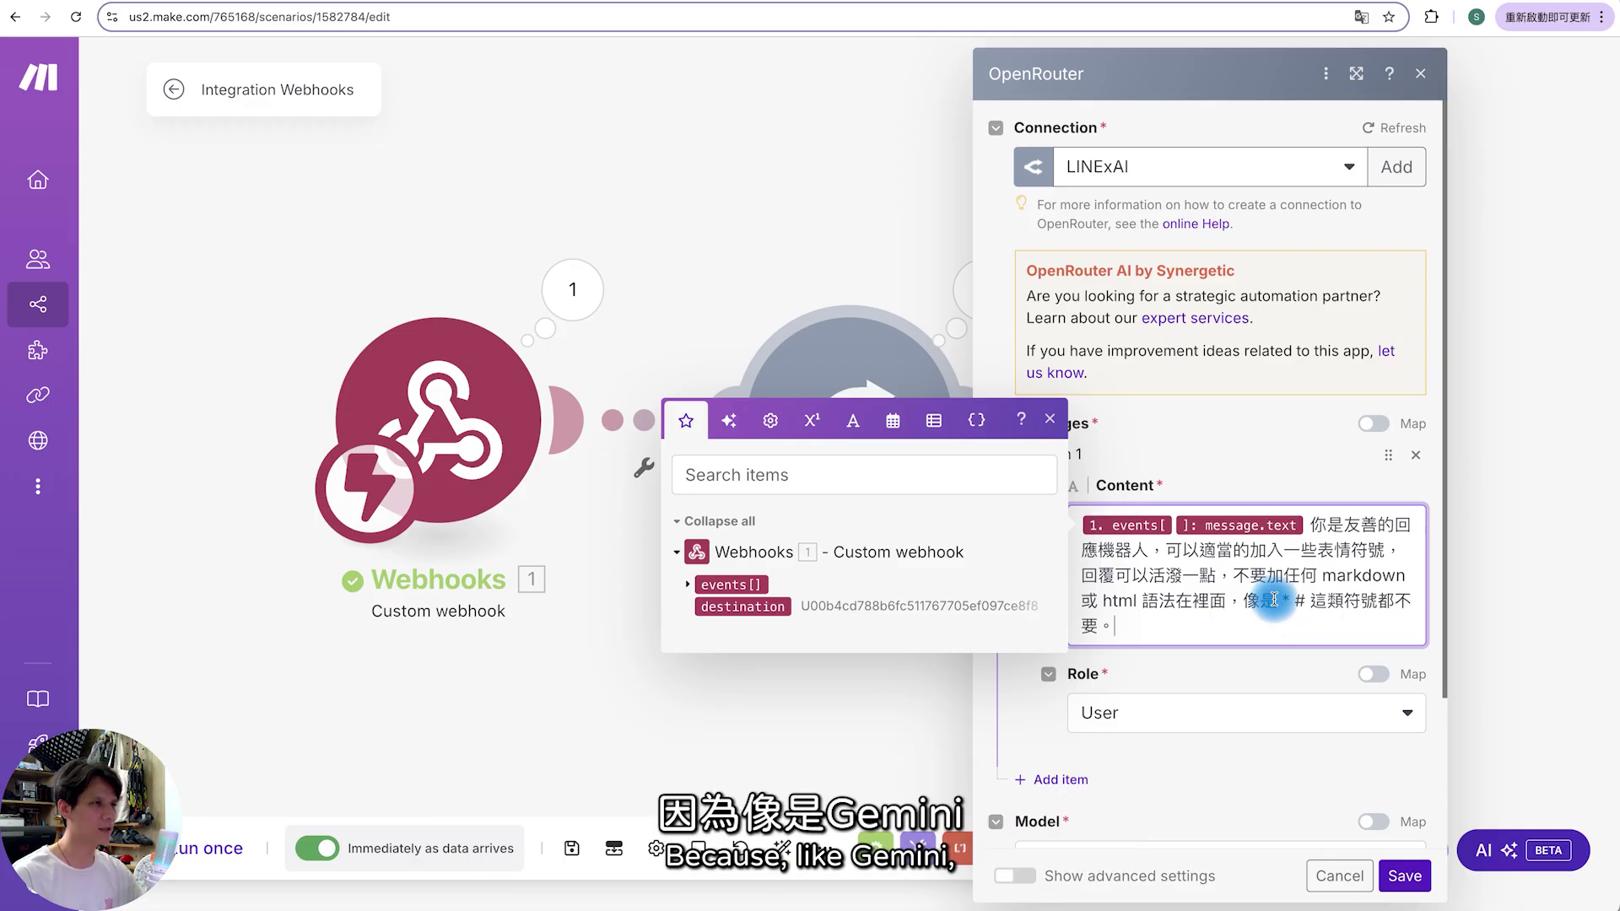
click(1253, 597)
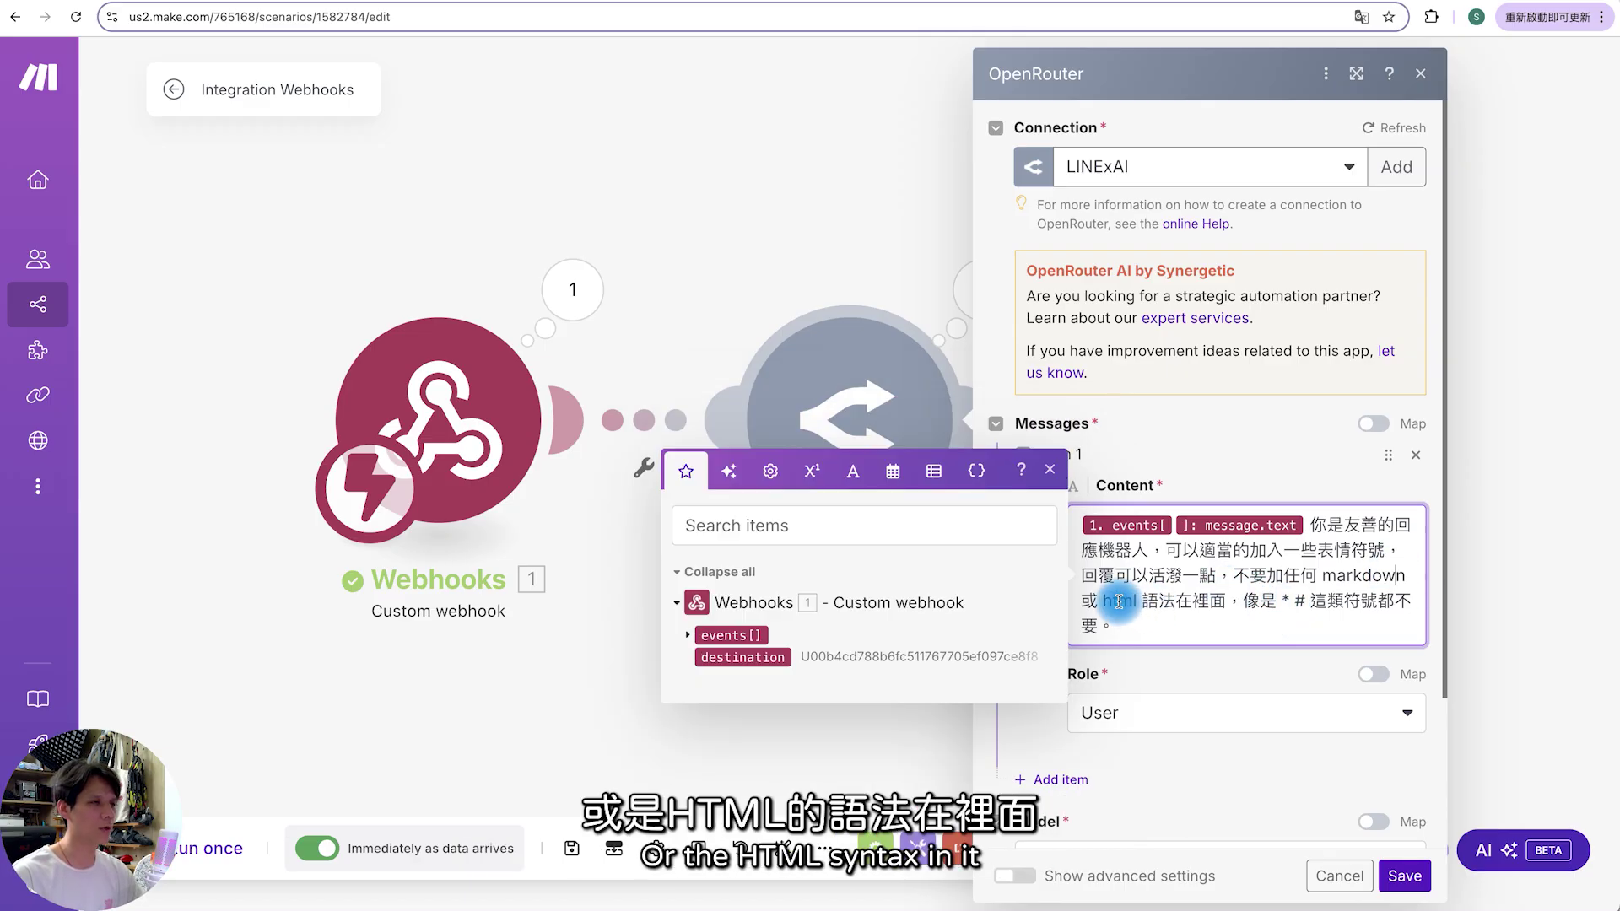
click(1228, 606)
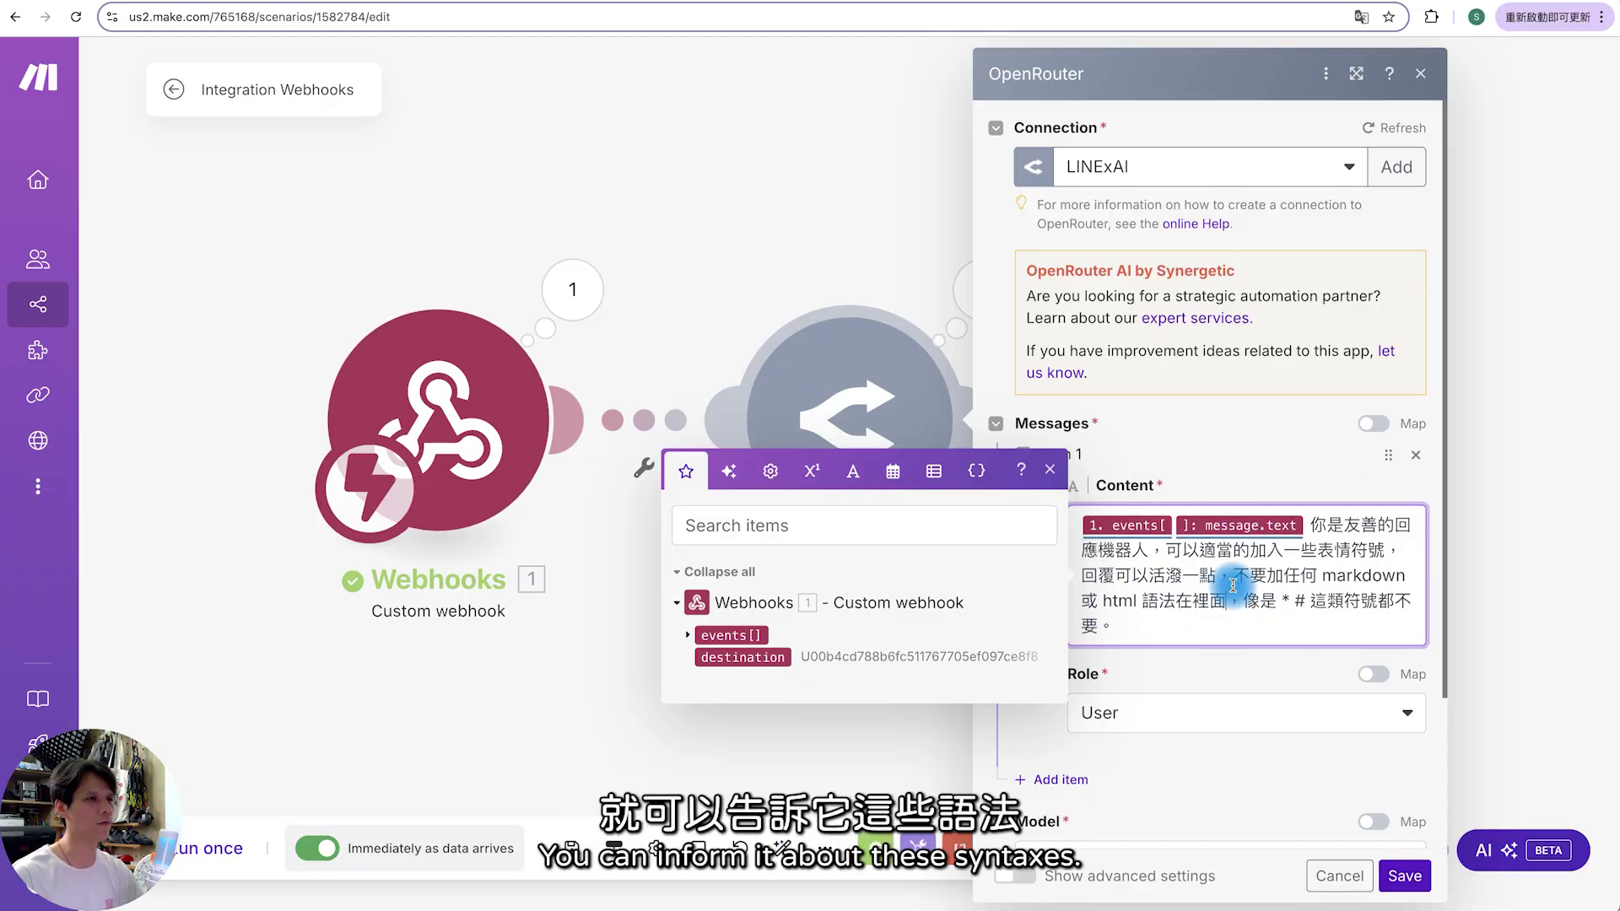
click(1402, 875)
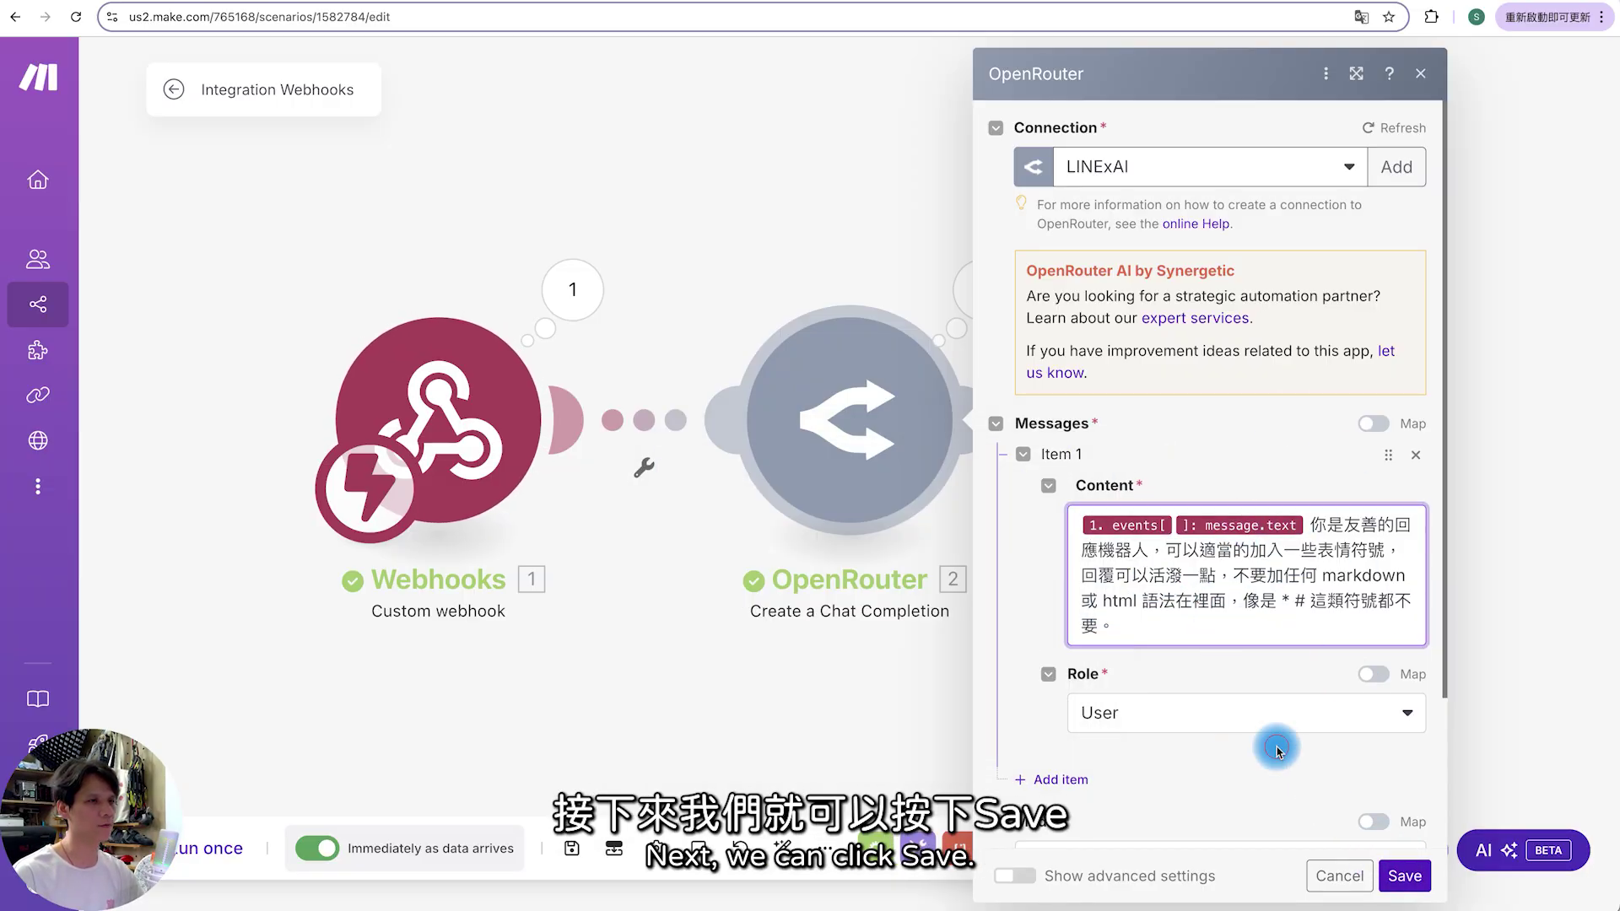
click(172, 90)
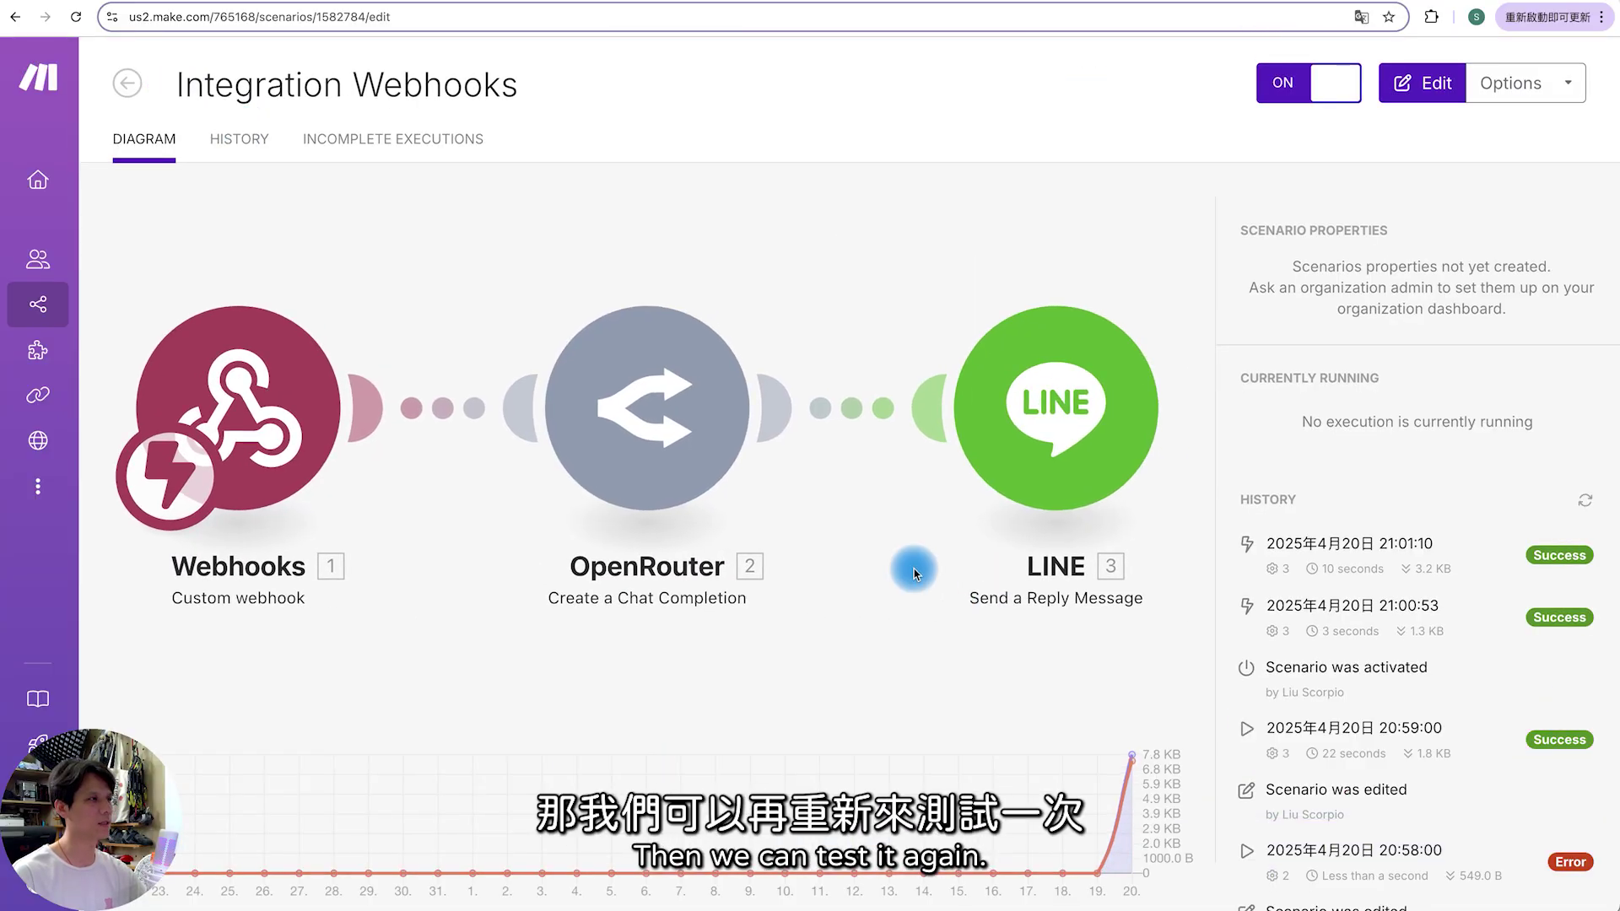
- Switch to the LINE chat and read the bot's new reply to 股票有沒有推薦，台股
key(super+Tab)
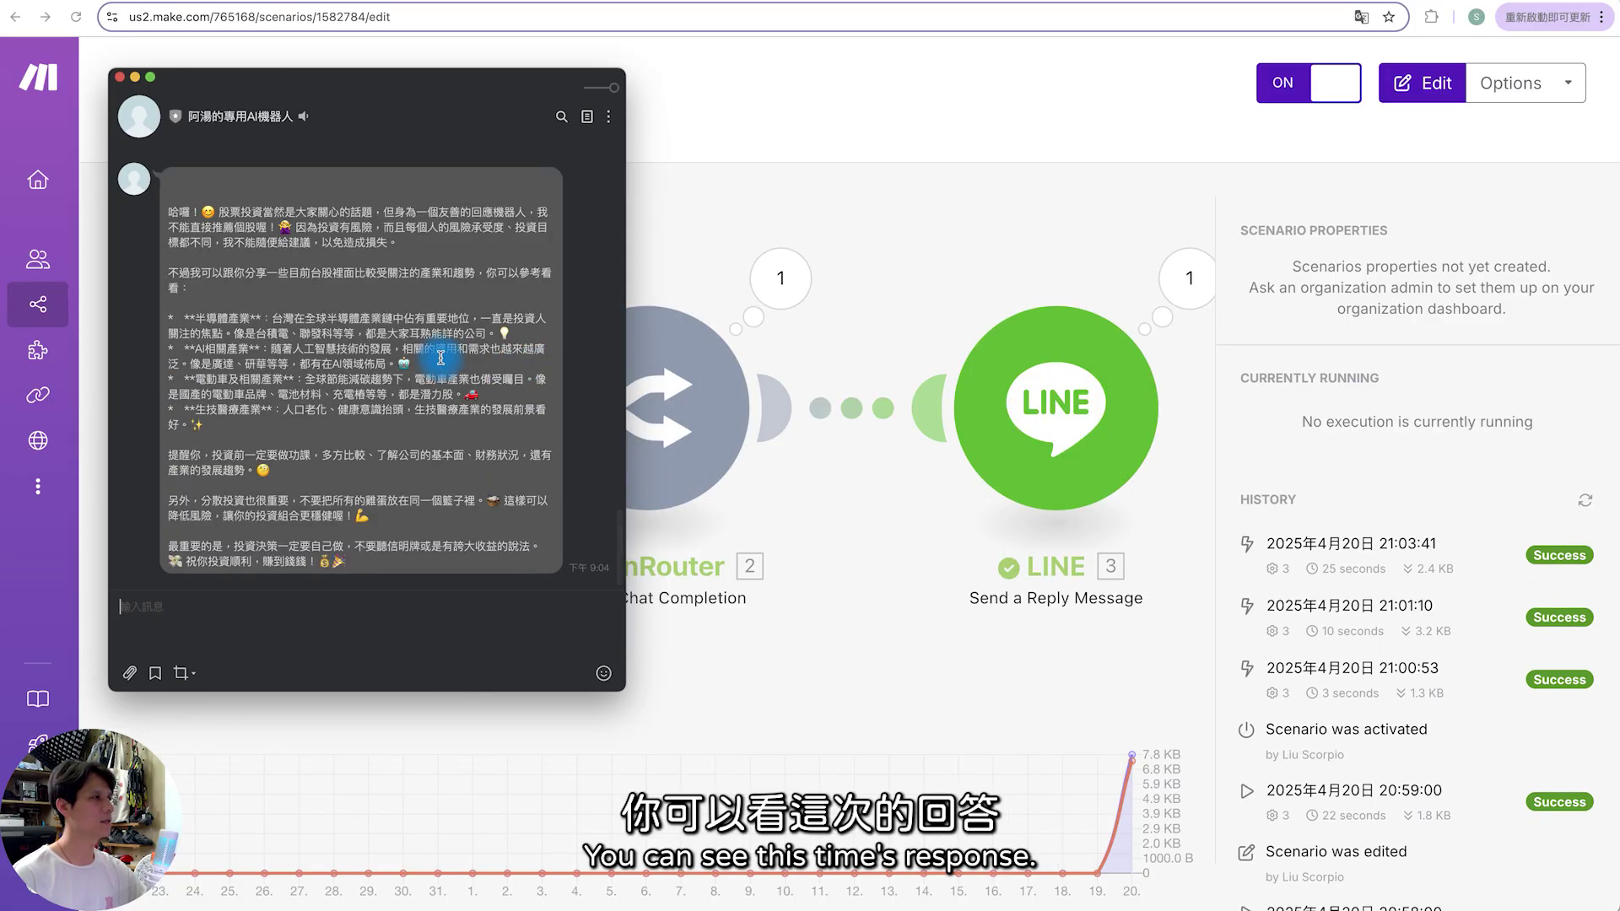
scroll(340, 272, up, 2)
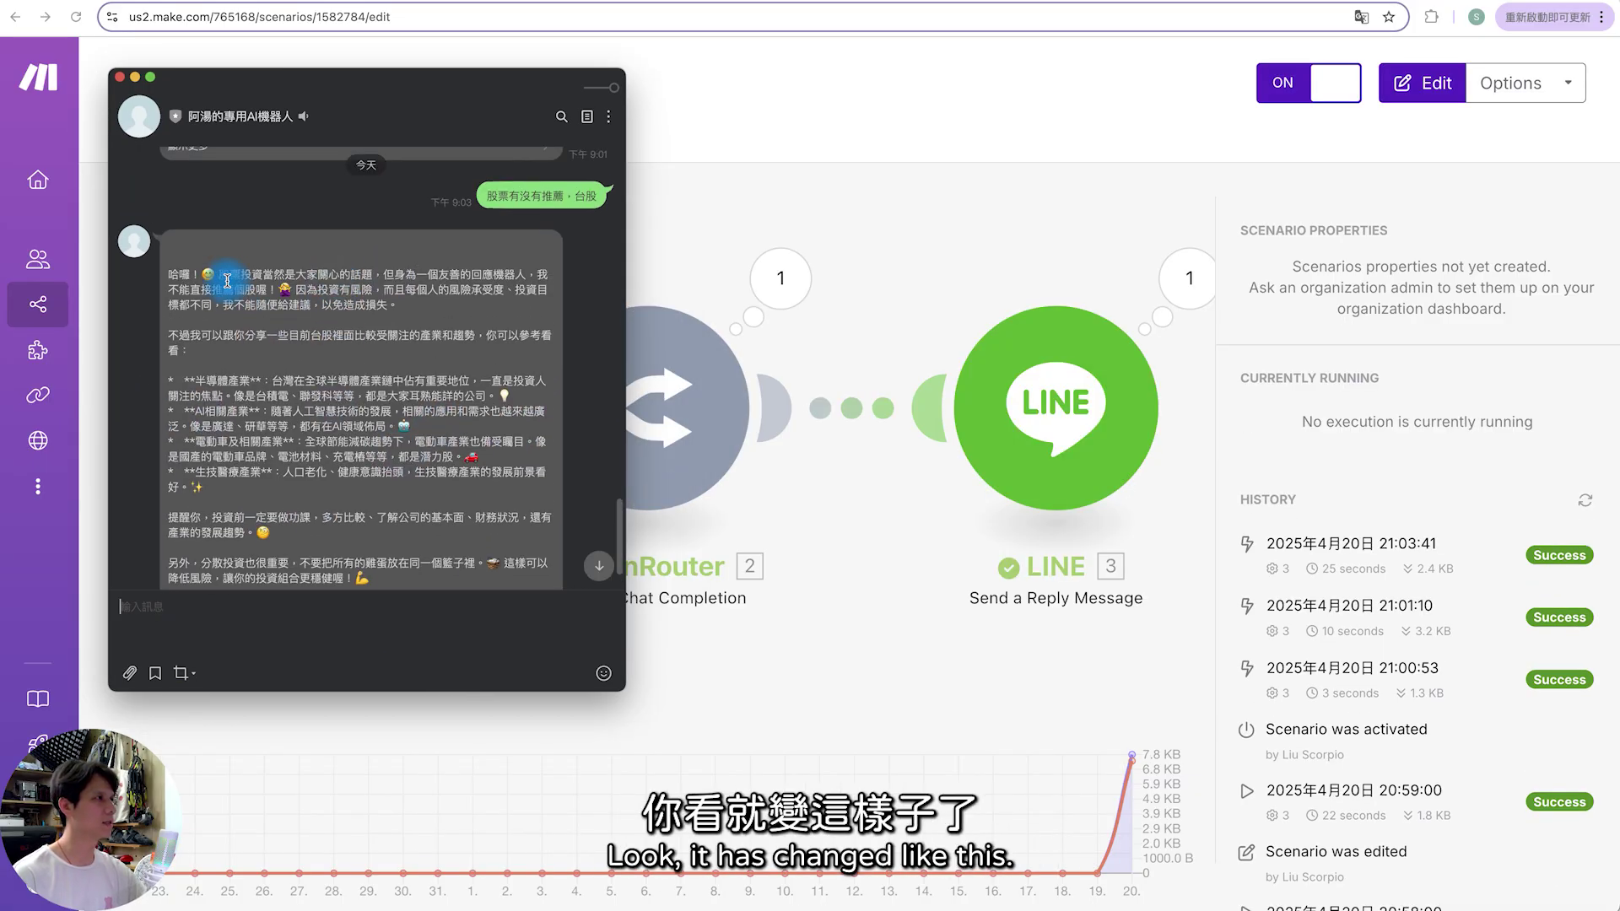
scroll(228, 264, down, 2)
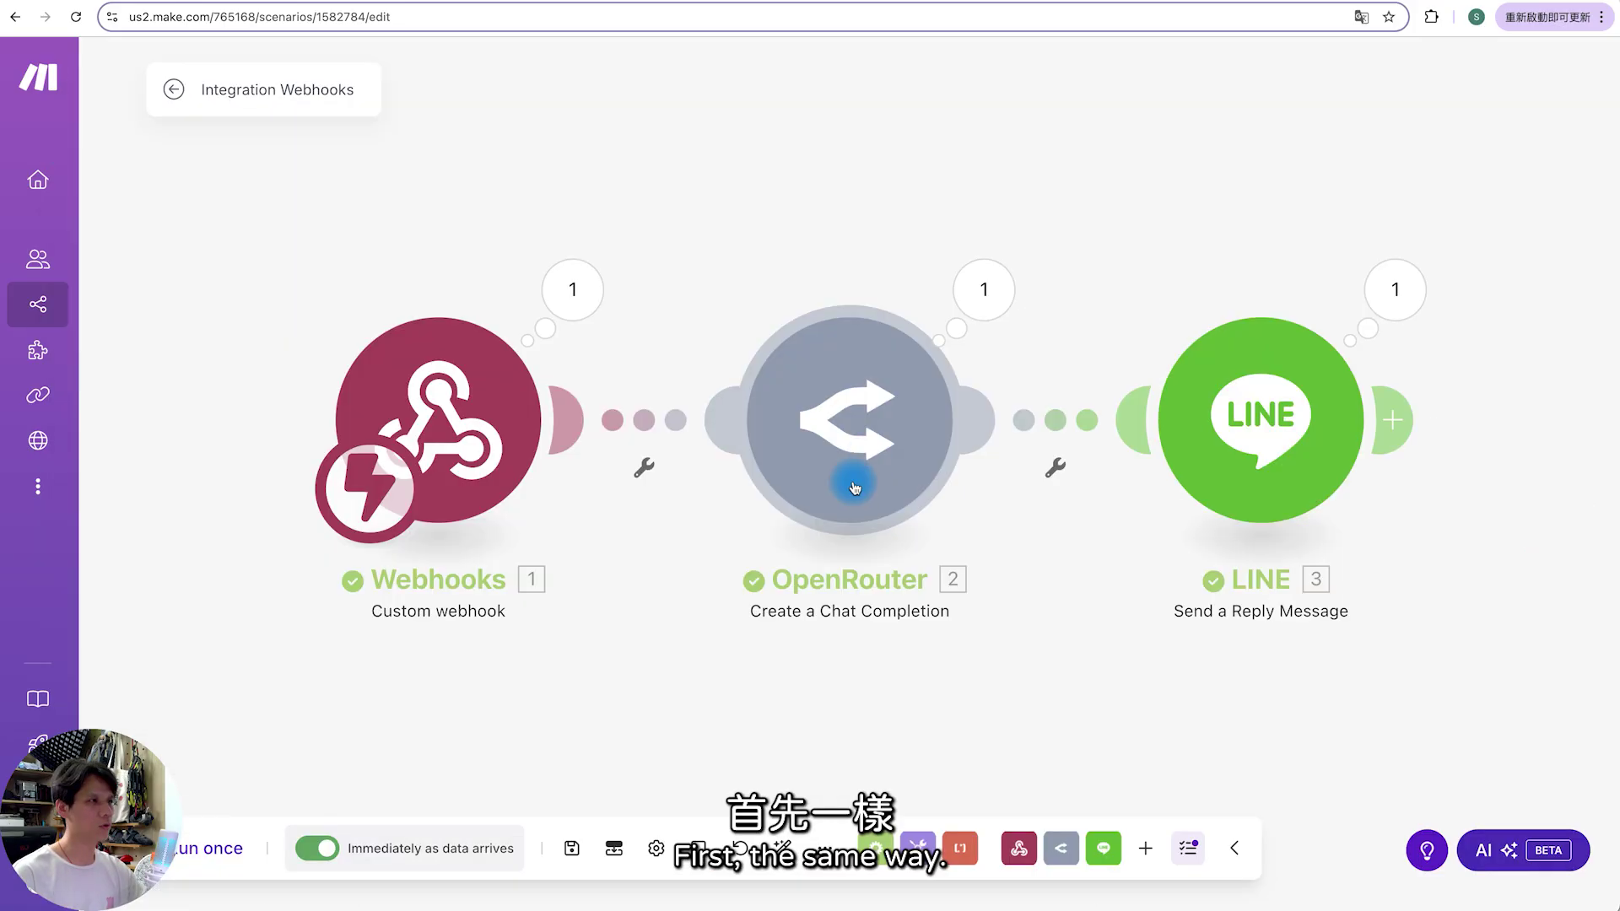
click(878, 438)
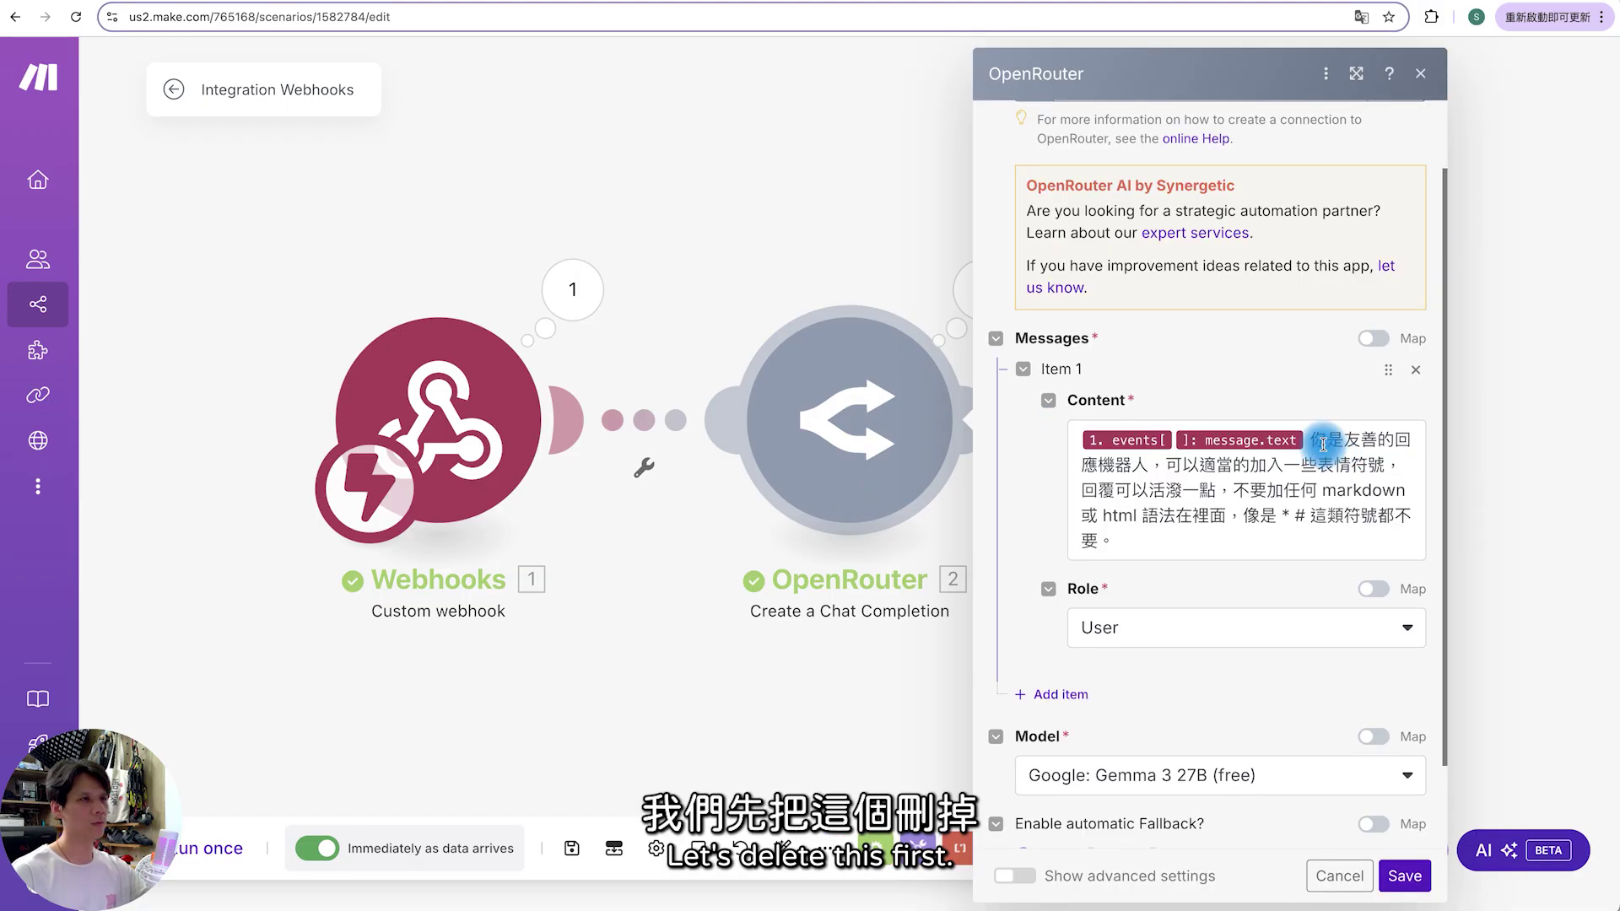
click(1313, 439)
drag(1310, 442, 1378, 545)
key(BackSpace)
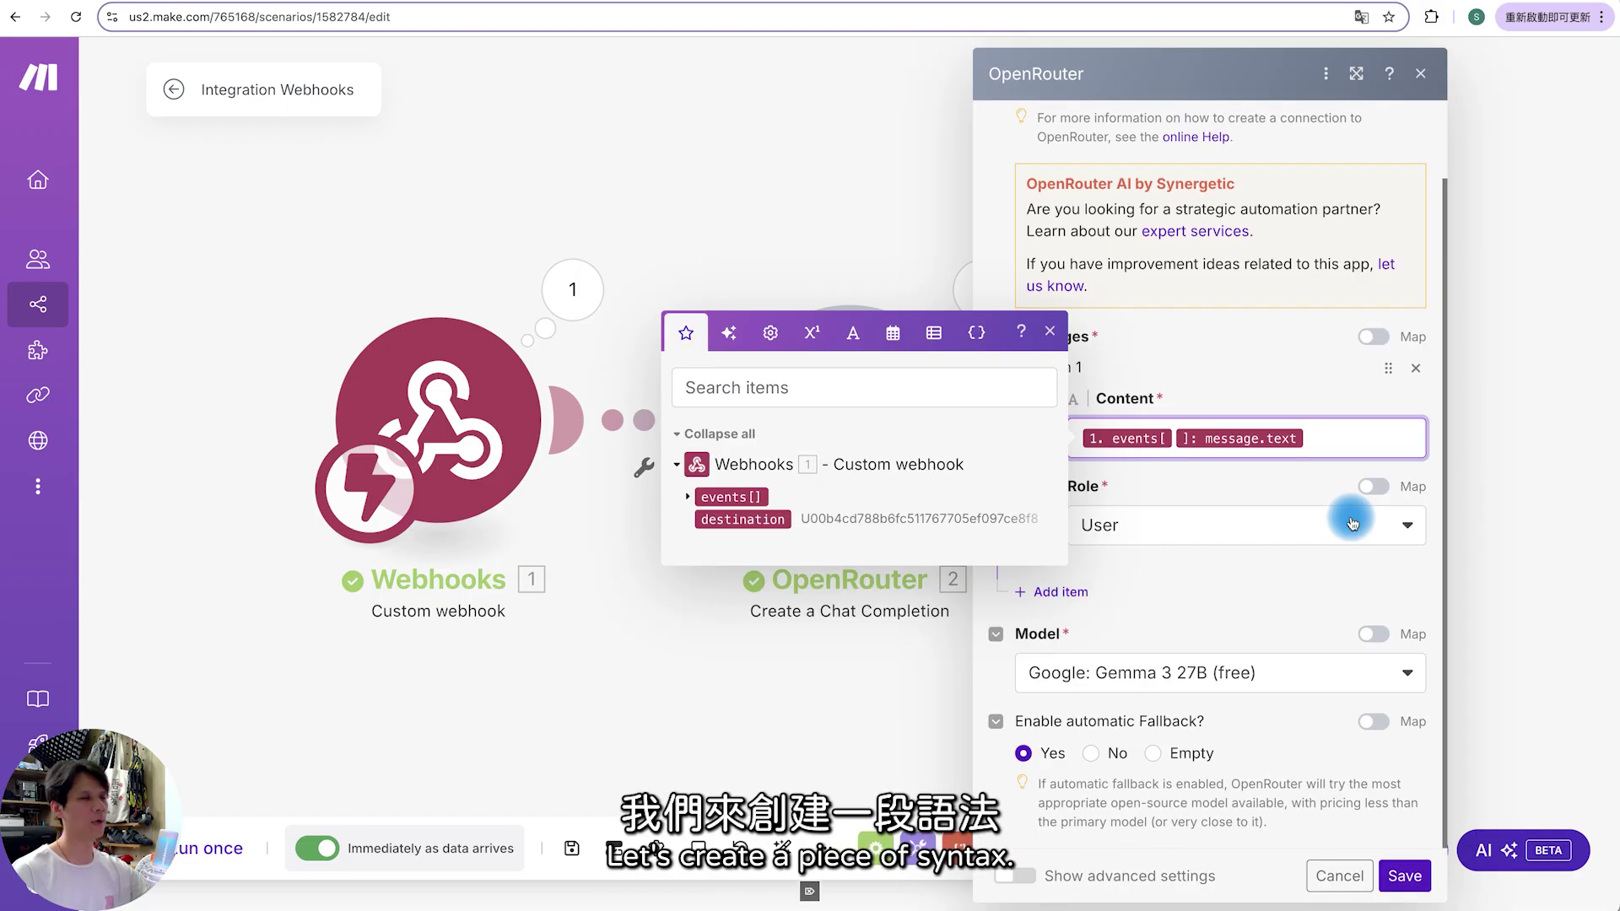
text(你是非常友善的客服，你只能回覆這個網頁上找的到的資訊（https://help.line.me/line/?lang=zh-tw），可以適當加入一些表情符號，如果有詢問了這網頁沒有答案的相關問題，你就友善的拒絕他，回覆語言依據對方傳送的語言來回覆，如果真的無法回答，可以告訴他真人客服會在 09:00~17:00 之間回覆，請留言問題，很快就會有專人回覆你之類的話。)
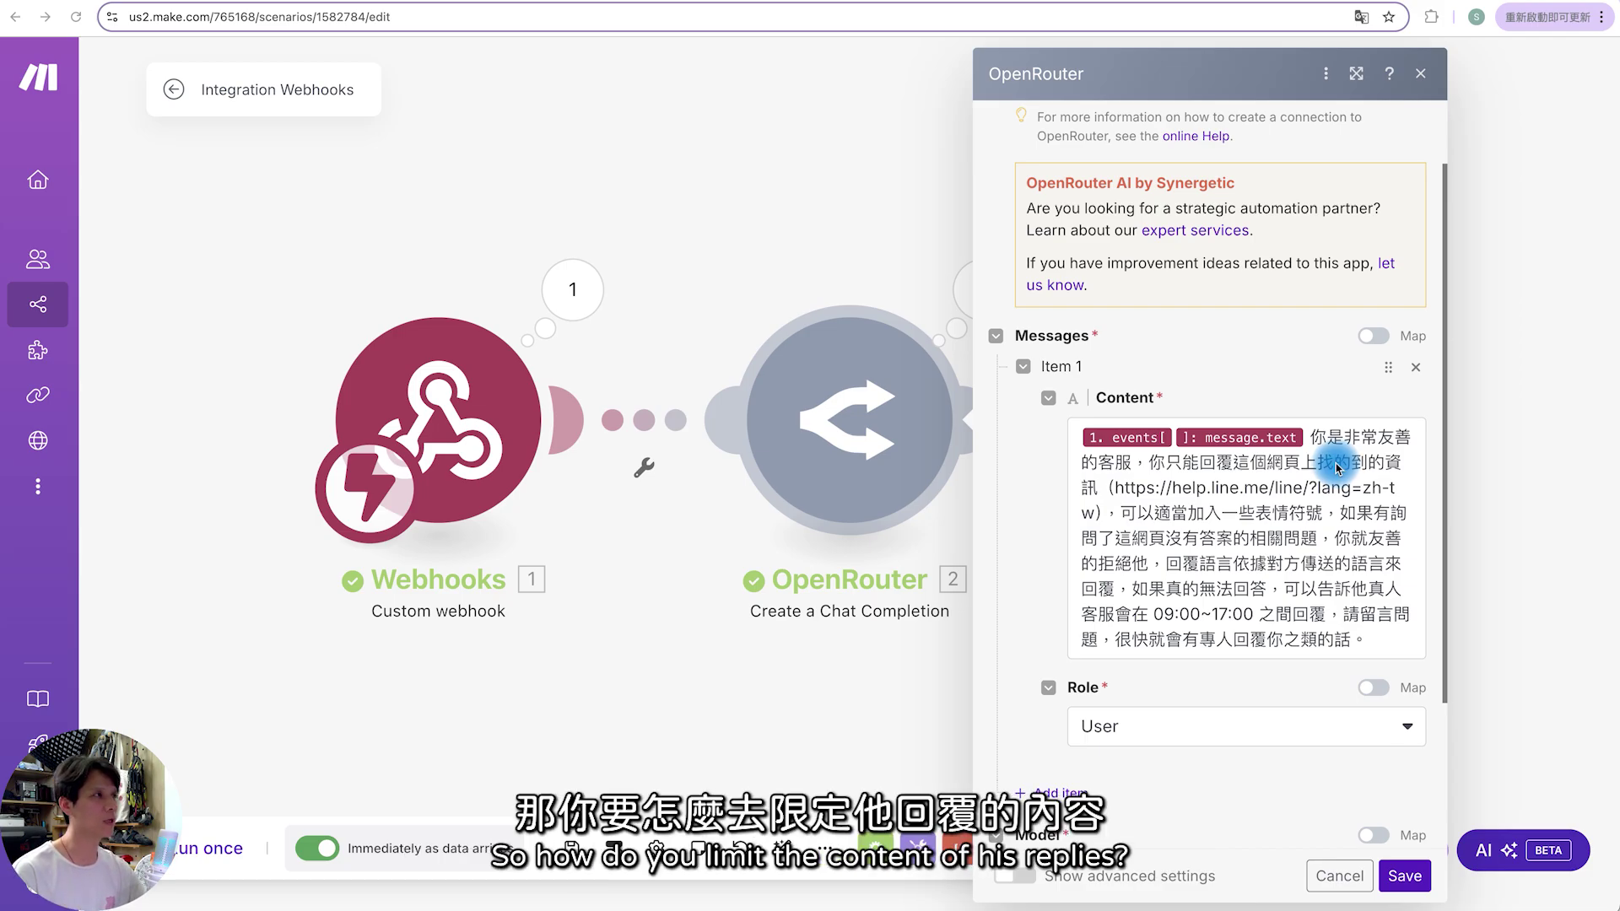
click(1328, 462)
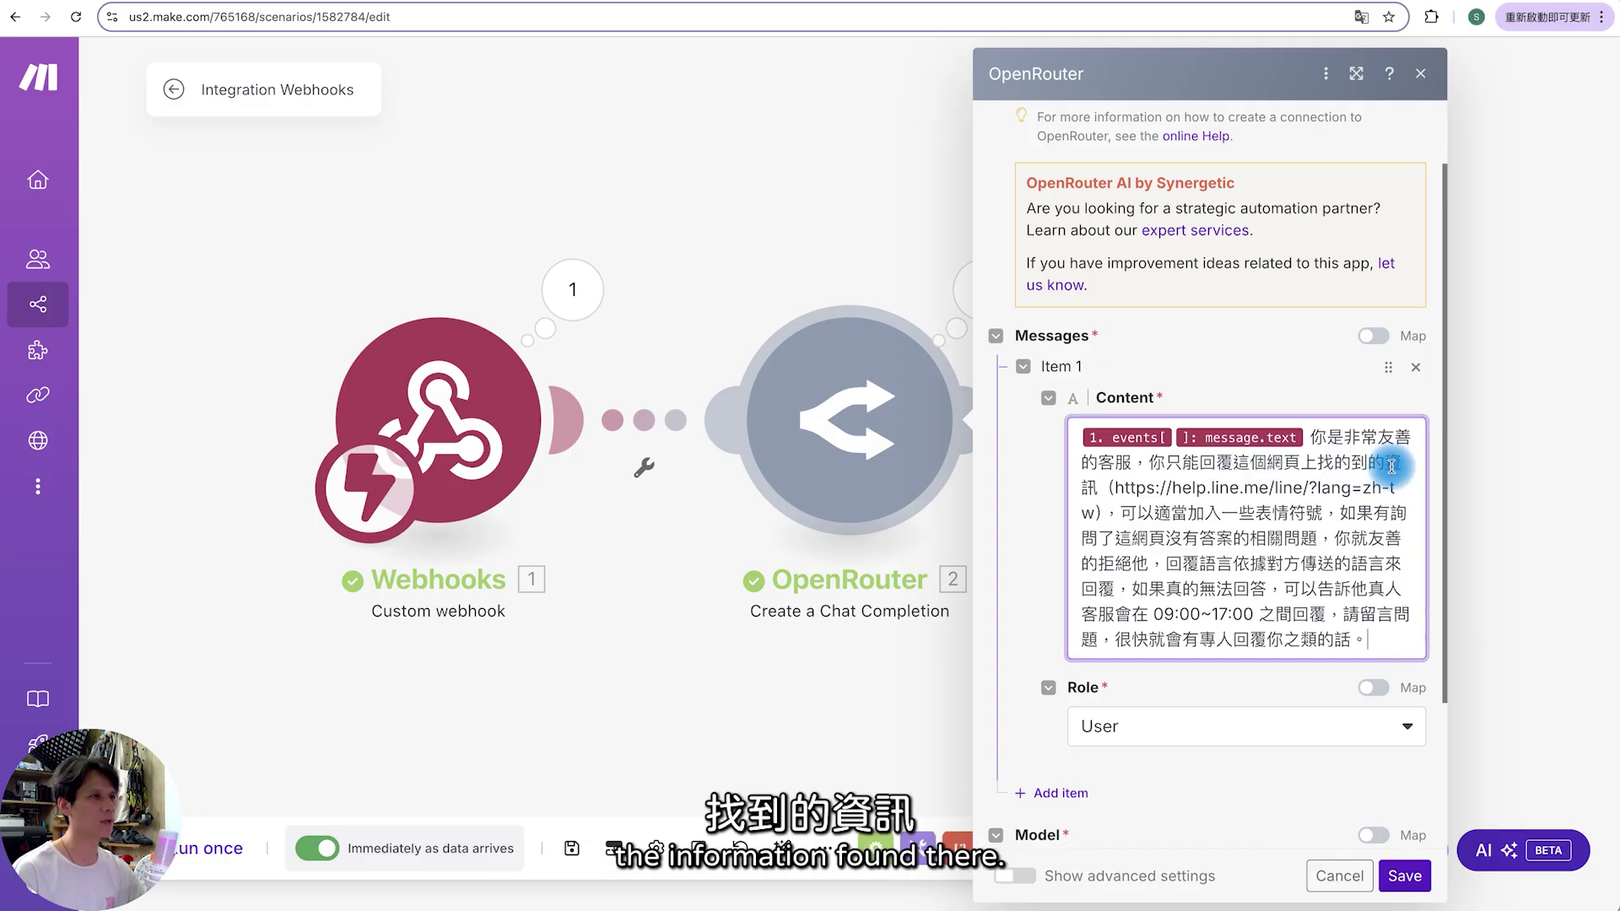
drag(1149, 464, 1112, 510)
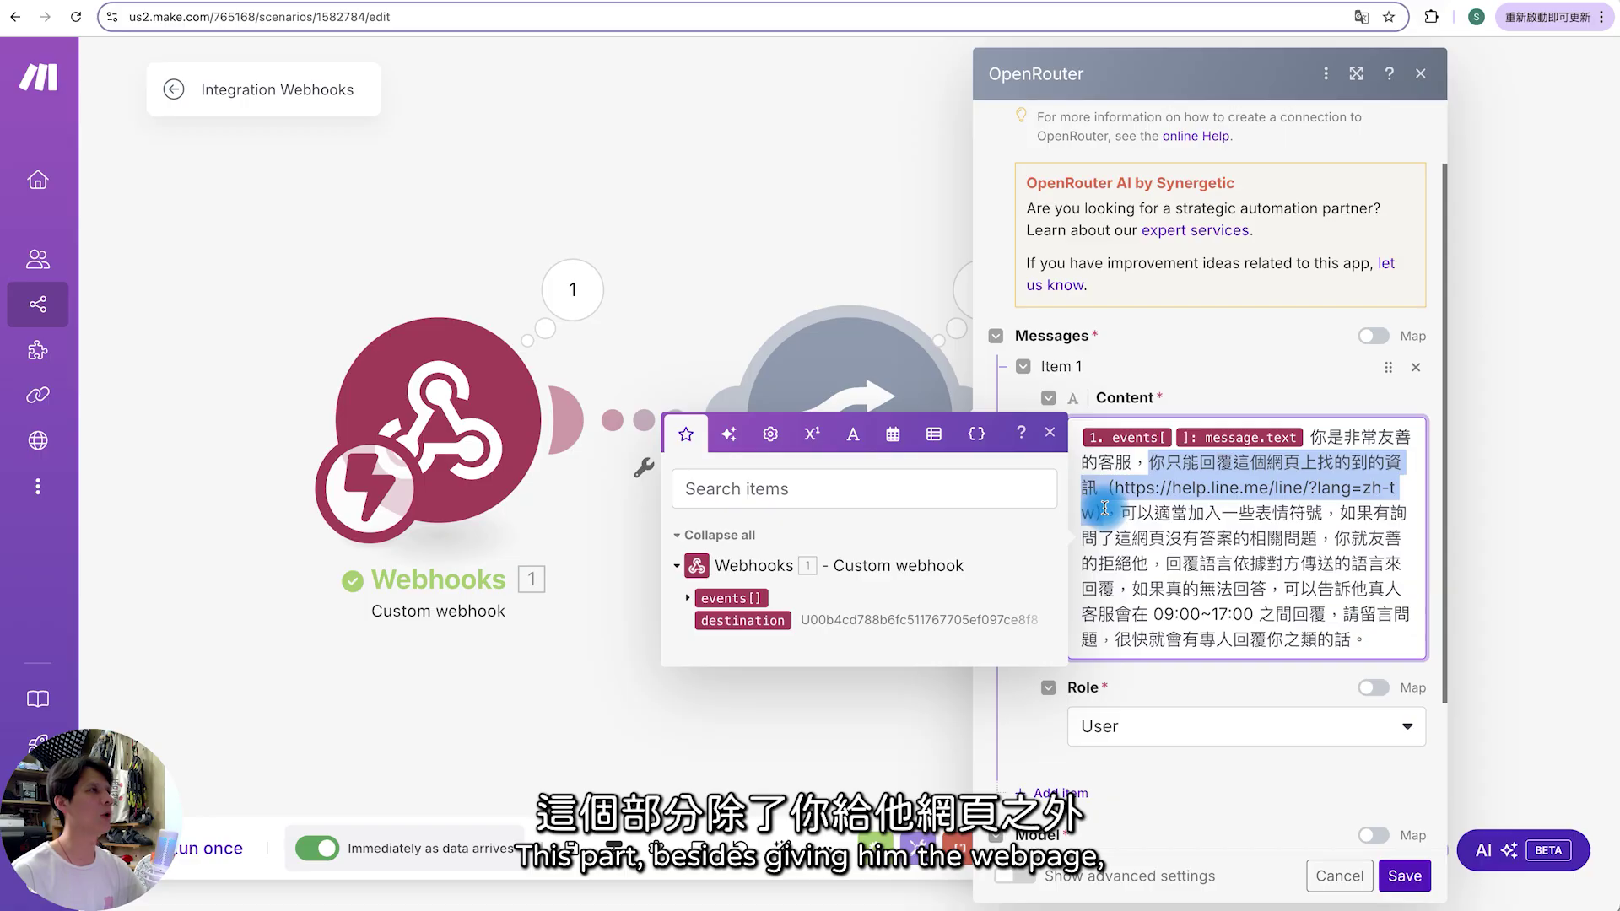
click(1216, 483)
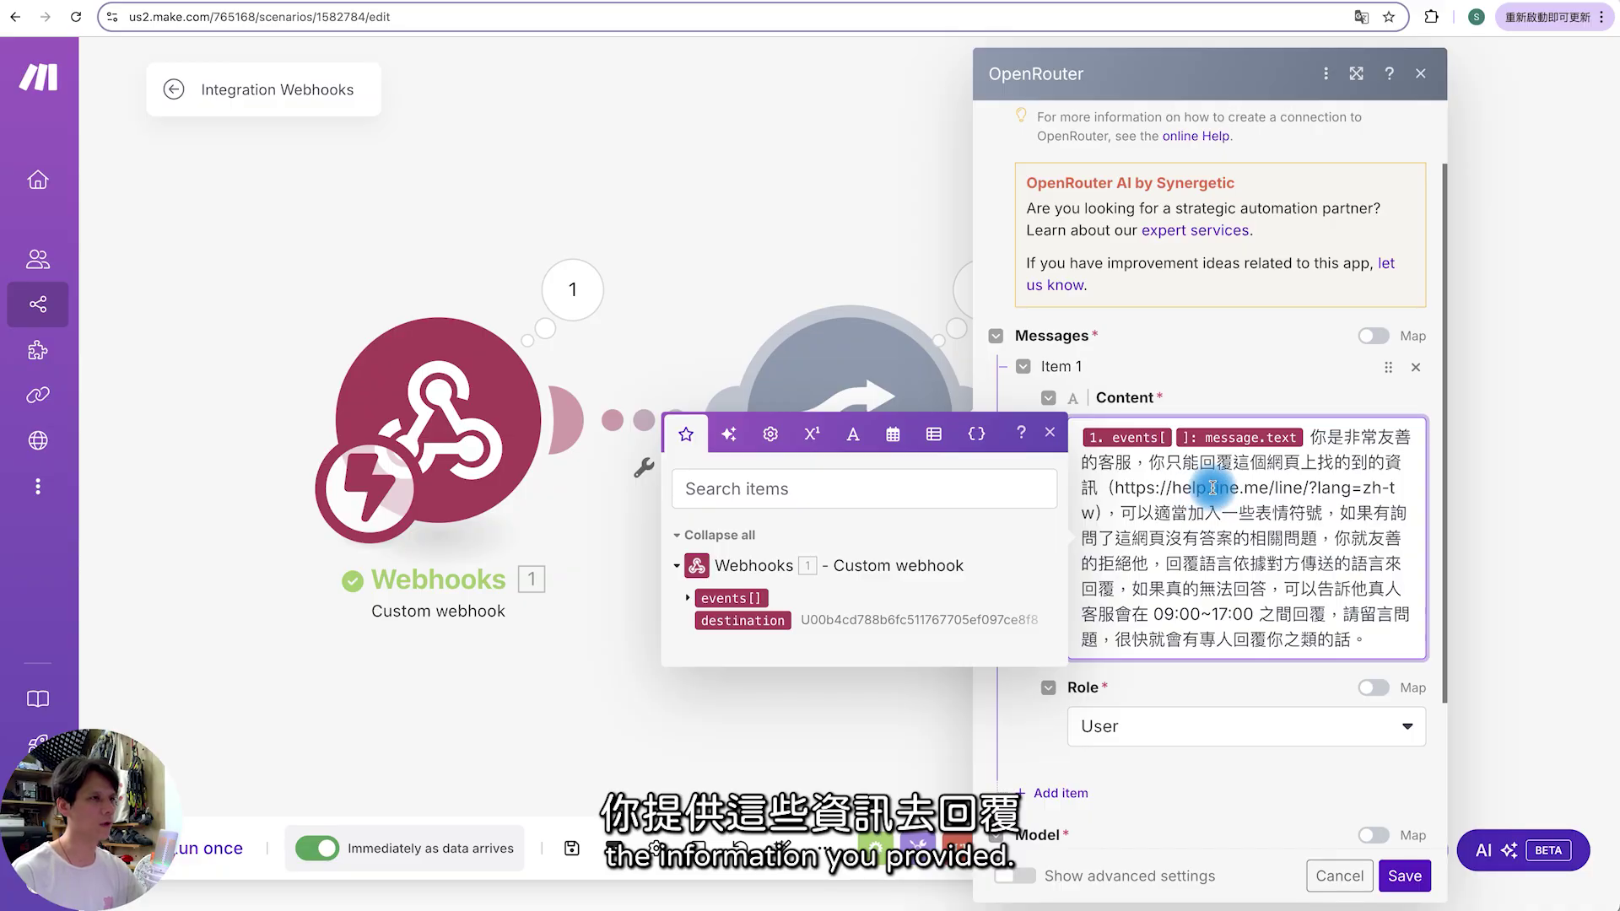
click(1307, 562)
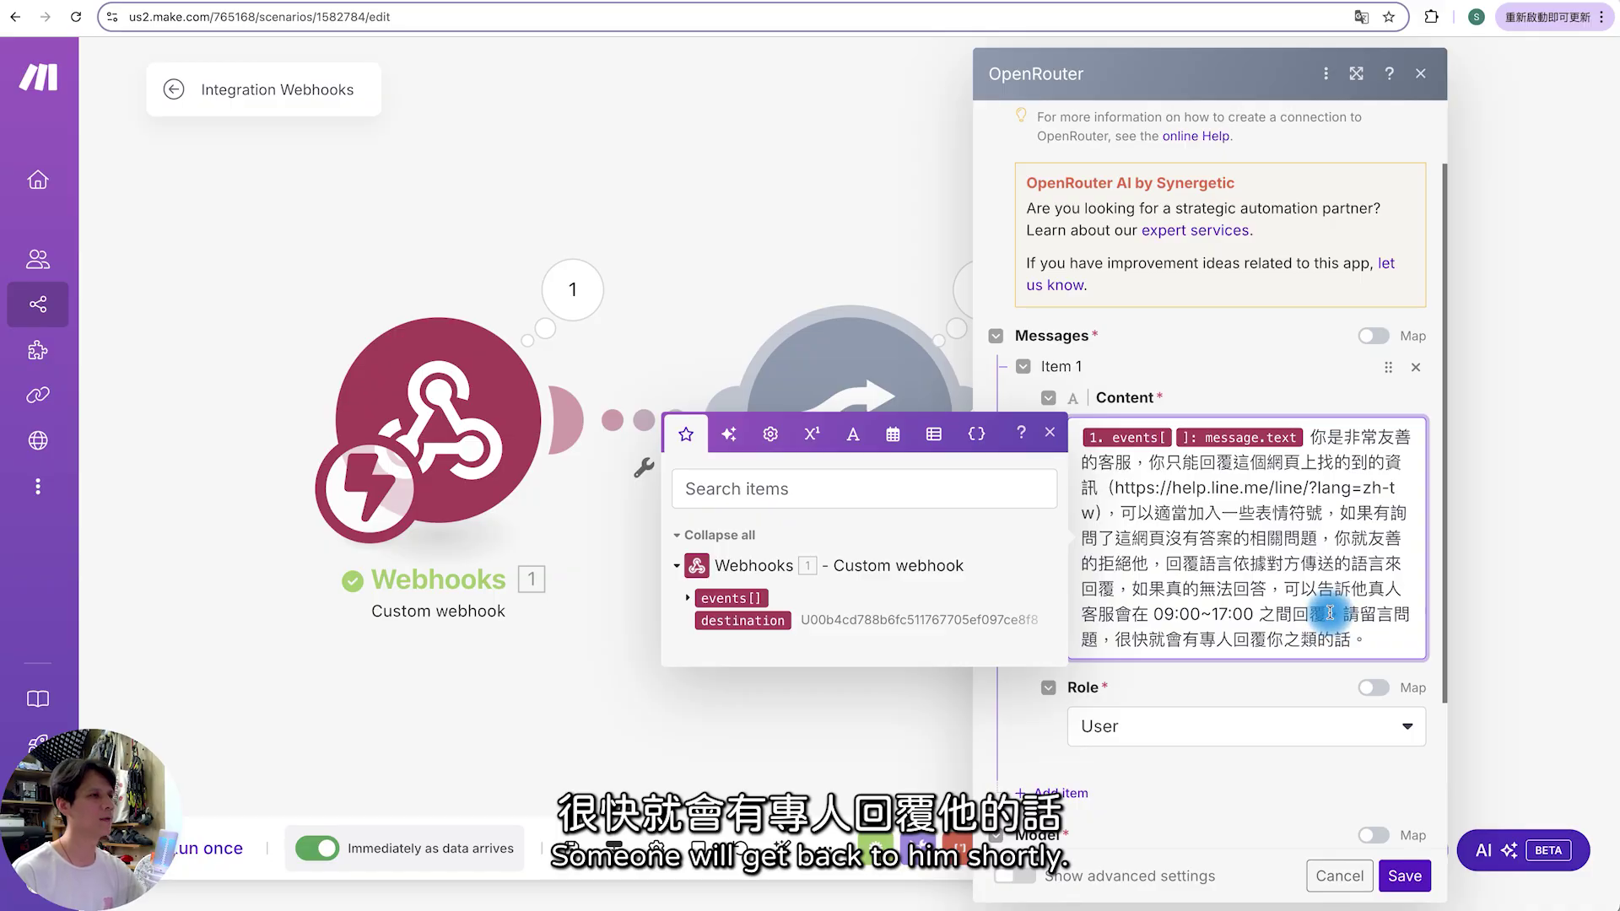
key(Escape)
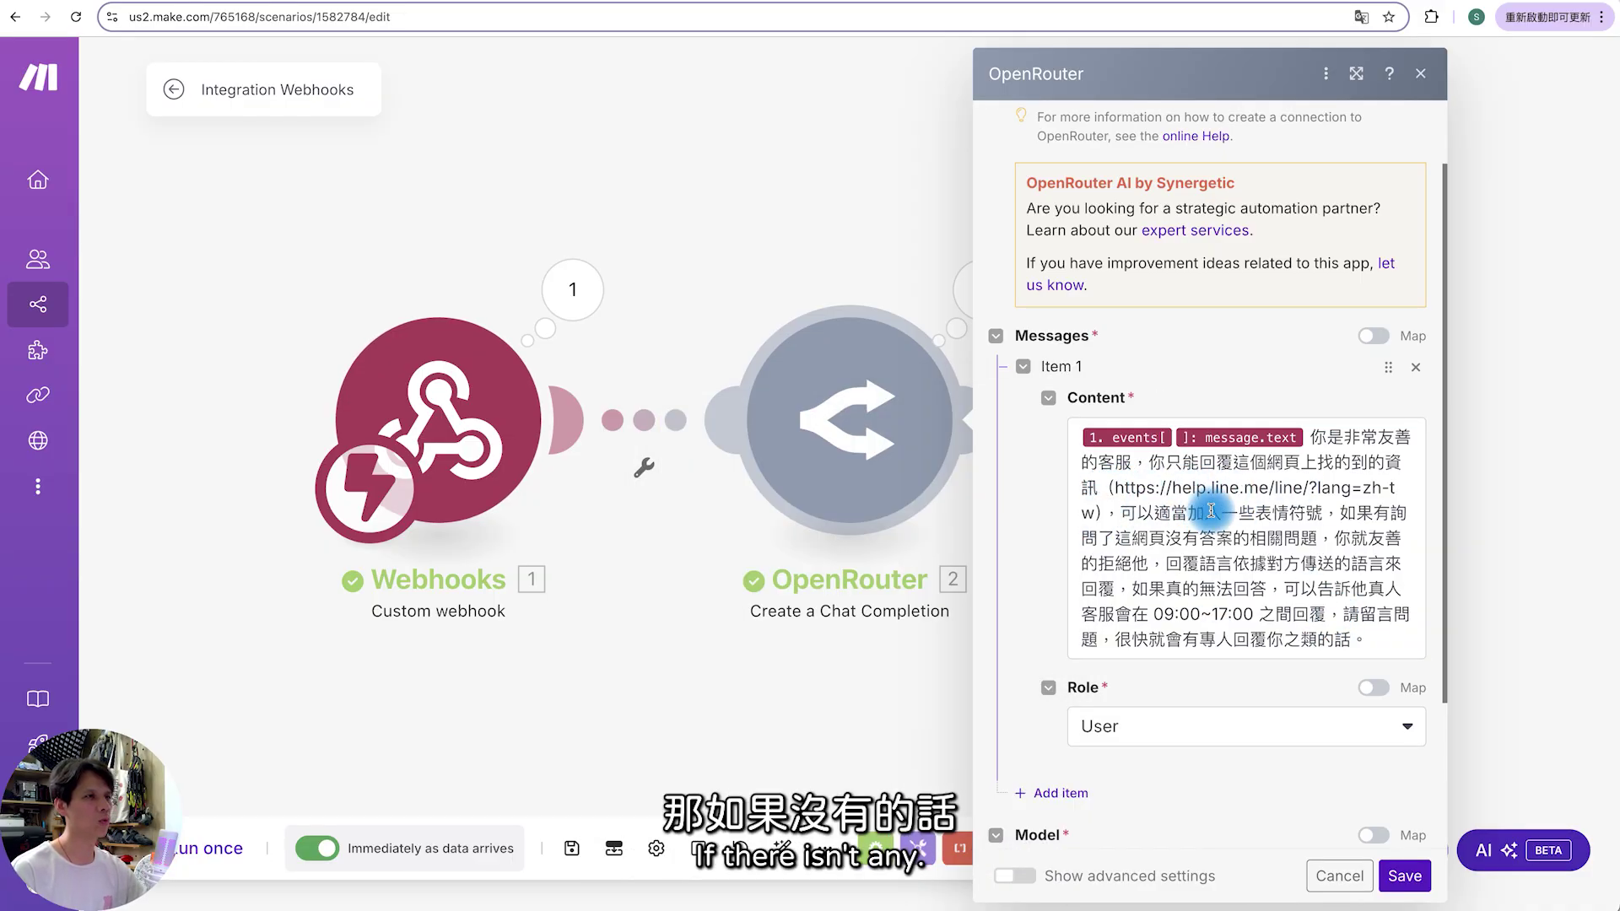
- Save the OpenRouter module and the scenario, and return to the scenario overview to make sure it is switched on
click(1404, 877)
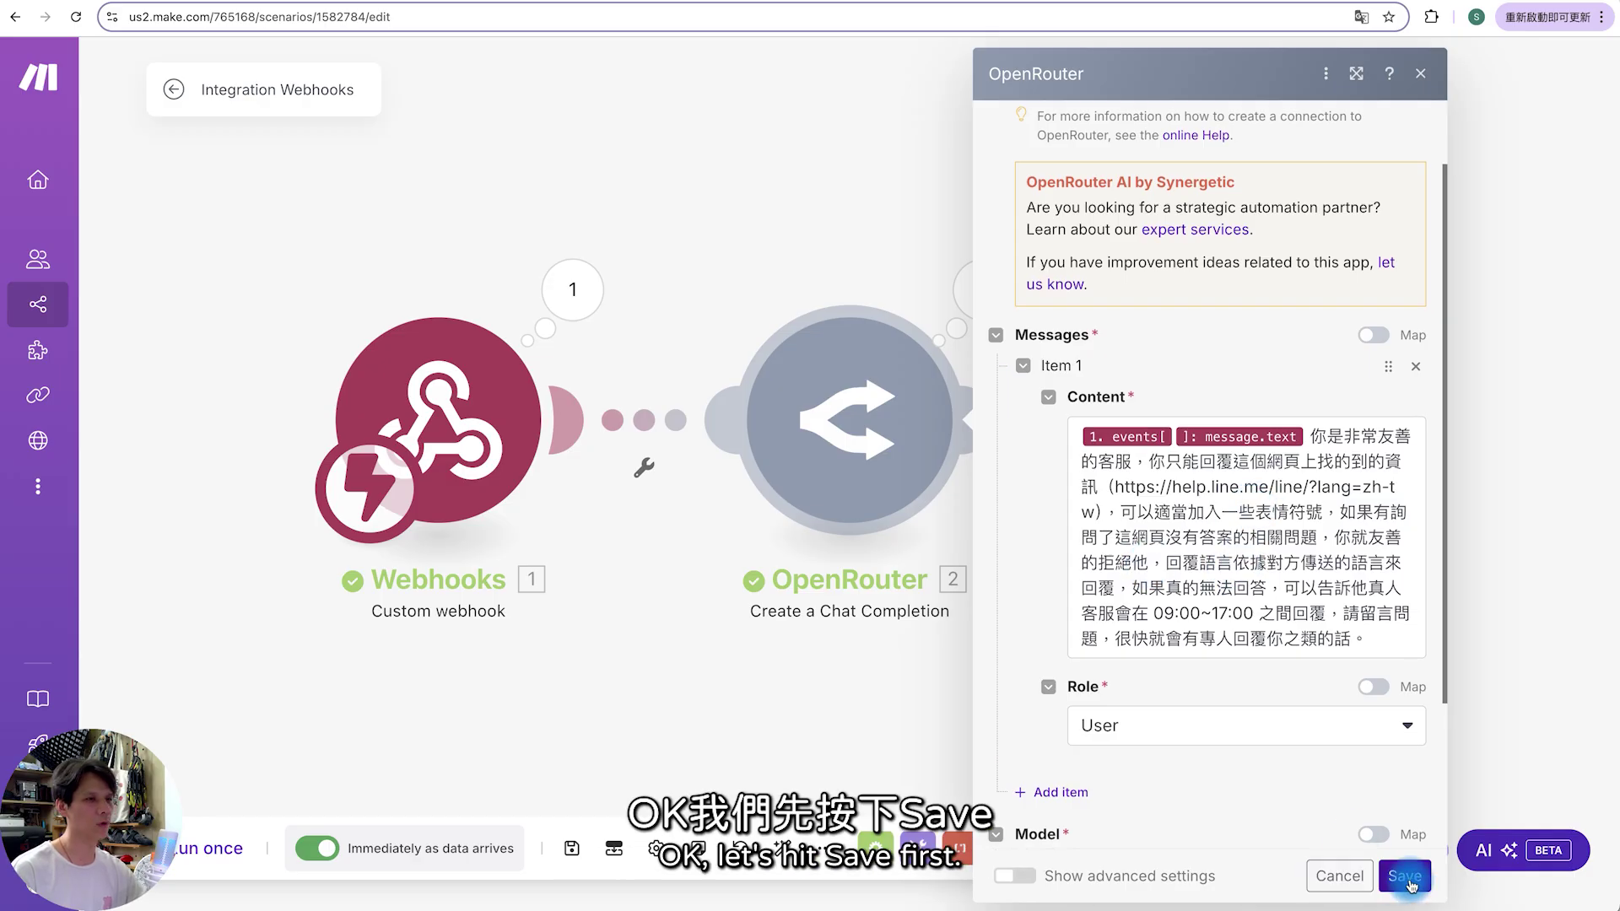
click(572, 848)
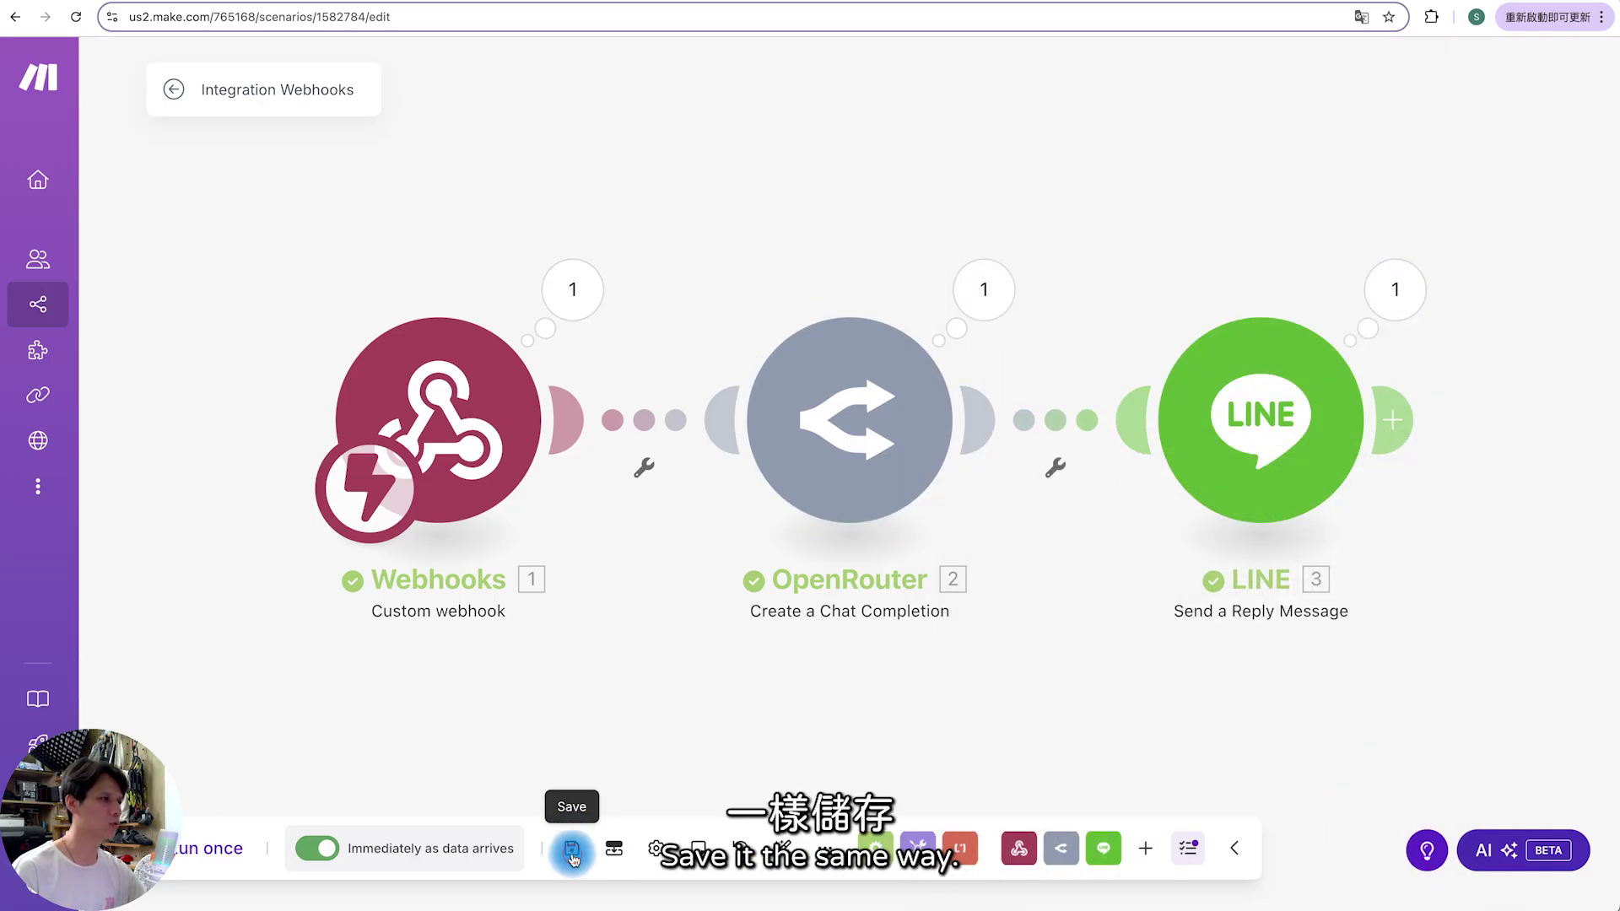
click(176, 91)
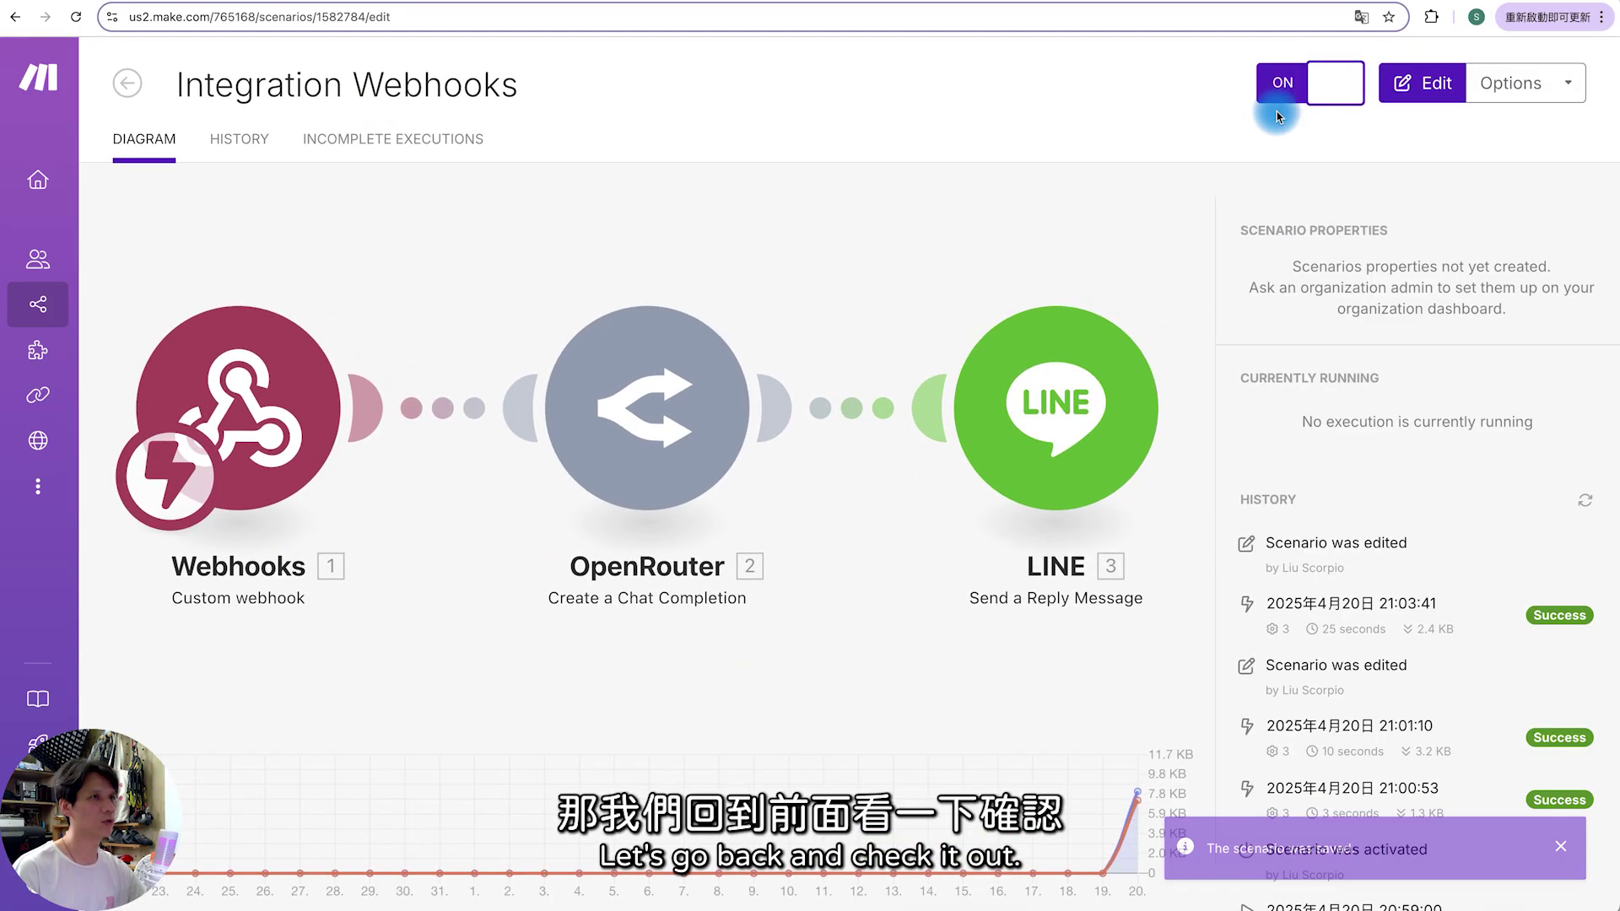
click(1299, 83)
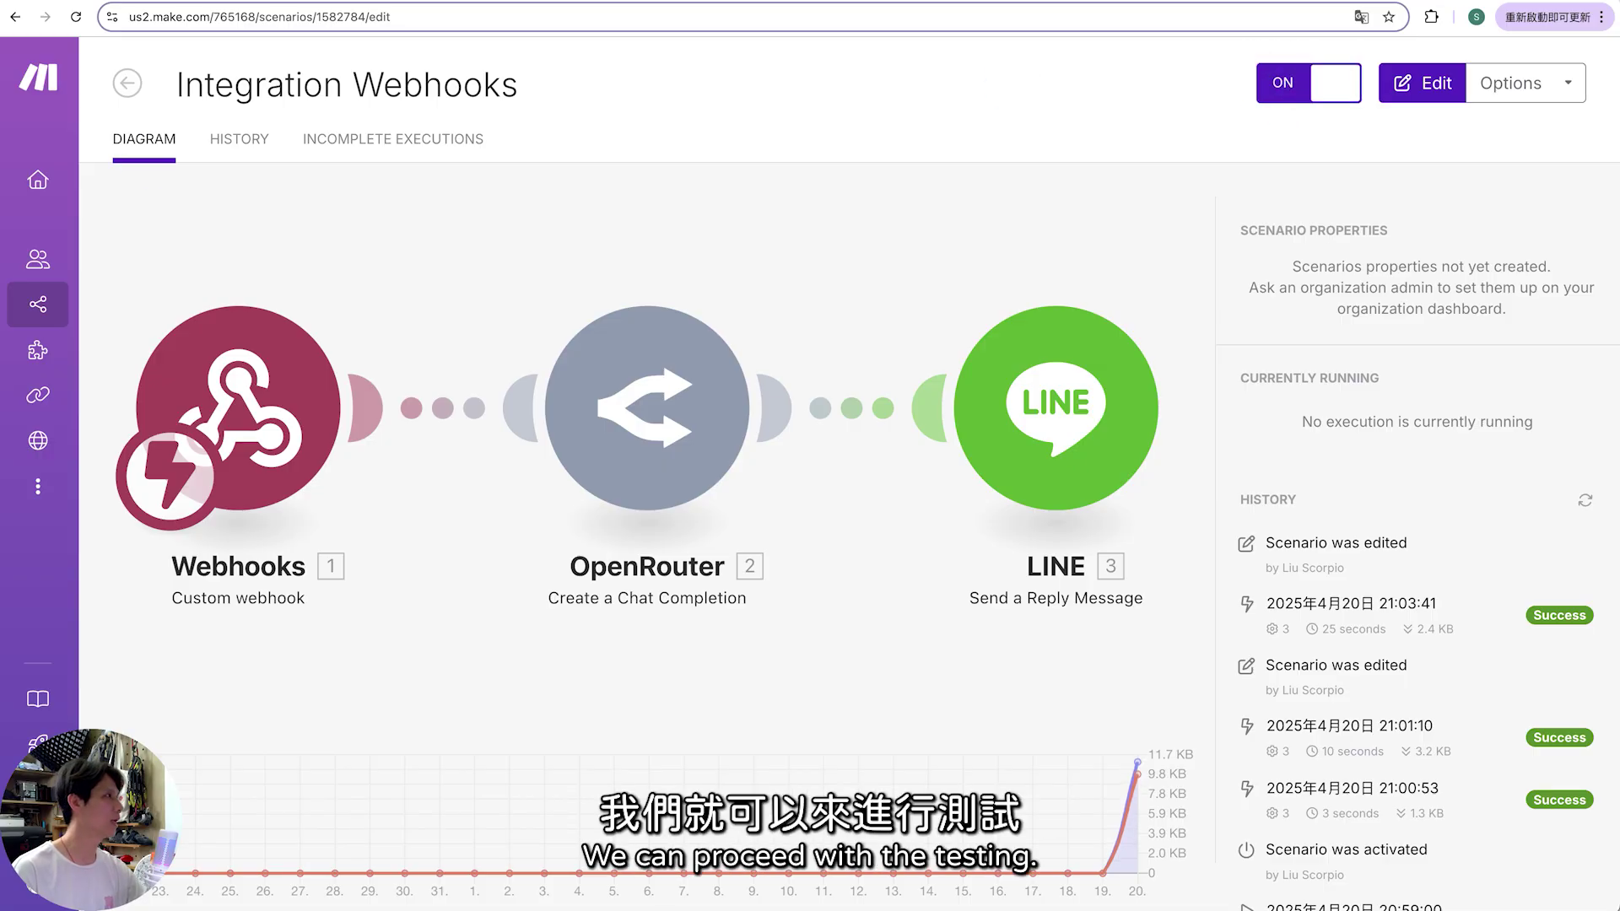
- Switch to the LINE chat and send the bot the earlier question 股票有沒有推薦，台股 again, reusing the previously sent message
key(super+Tab)
drag(377, 45, 374, 80)
click(425, 594)
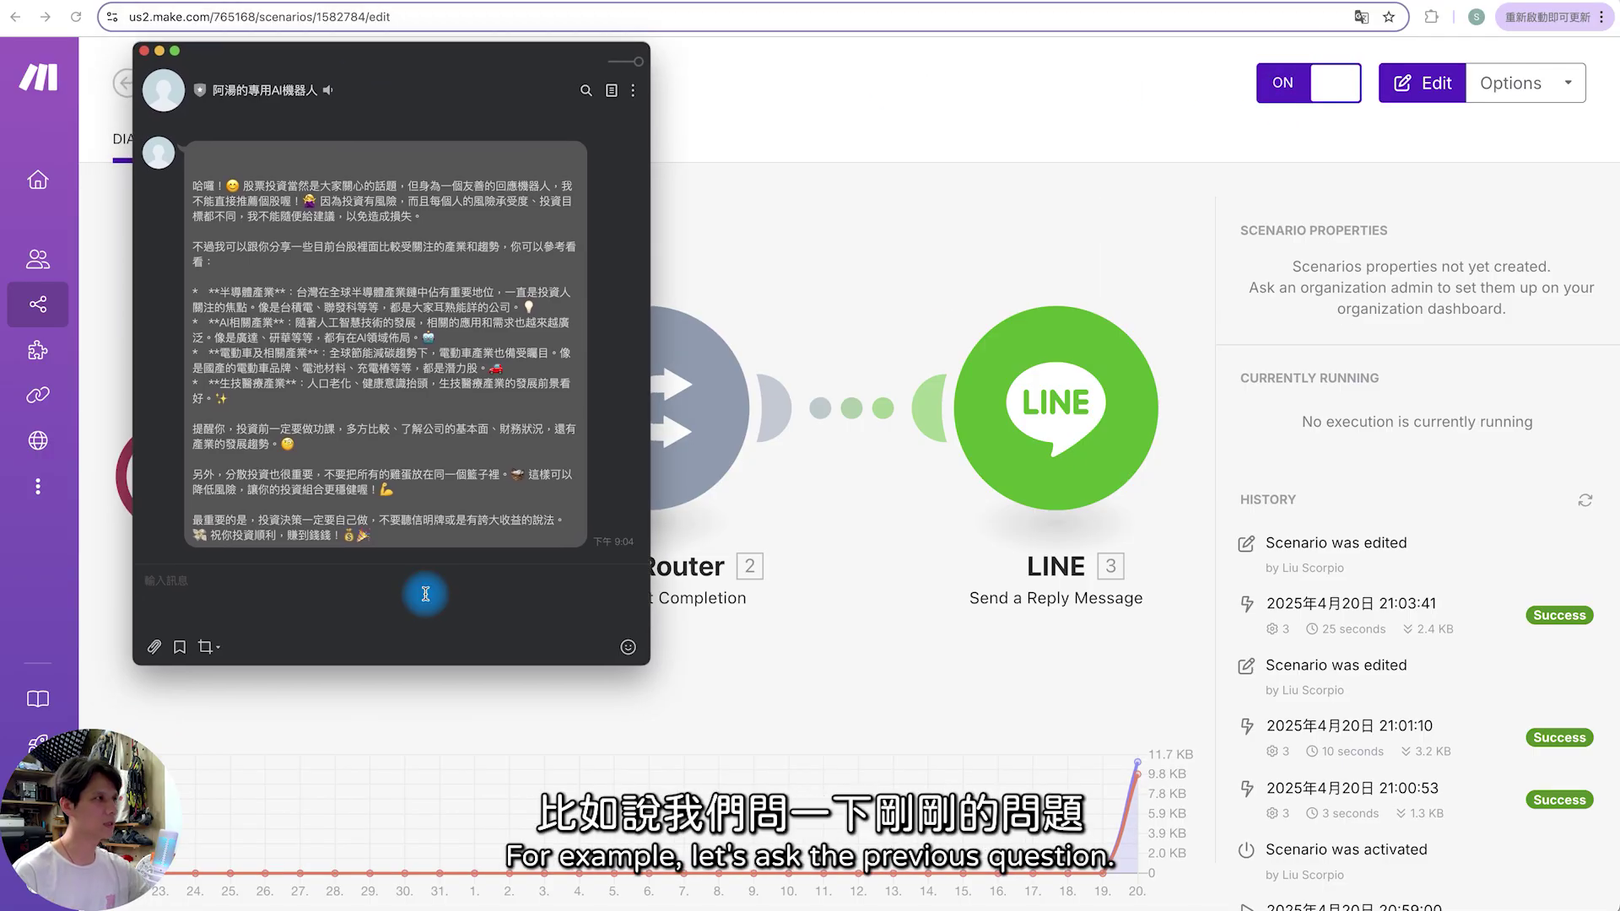
scroll(435, 473, up, 5)
drag(563, 278, 510, 278)
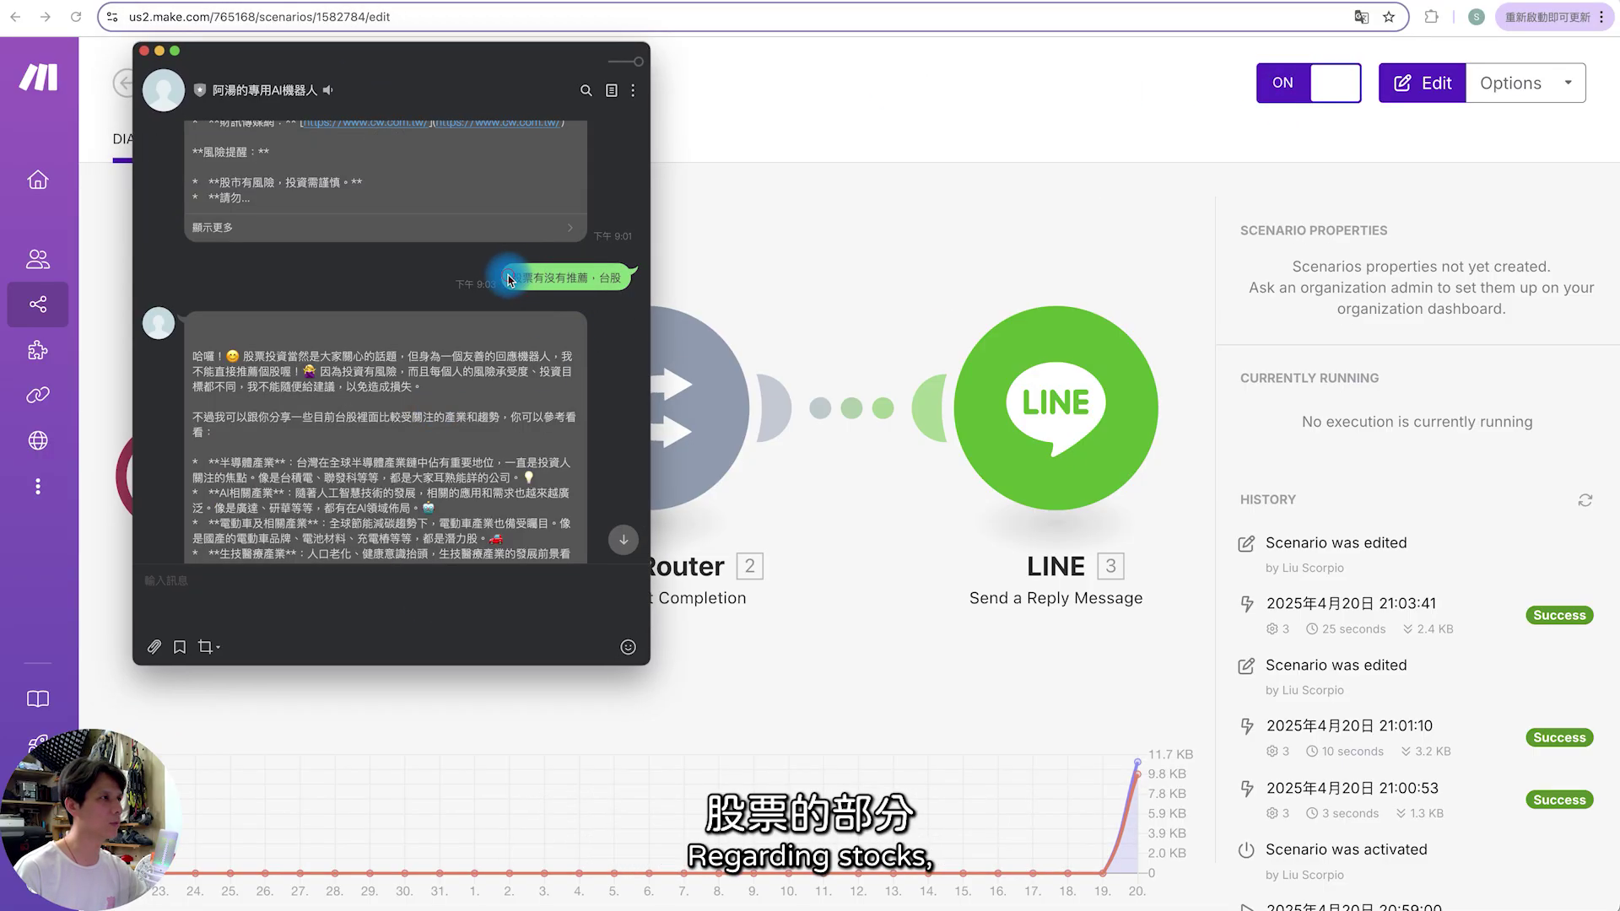
scroll(560, 472, down, 4)
click(500, 604)
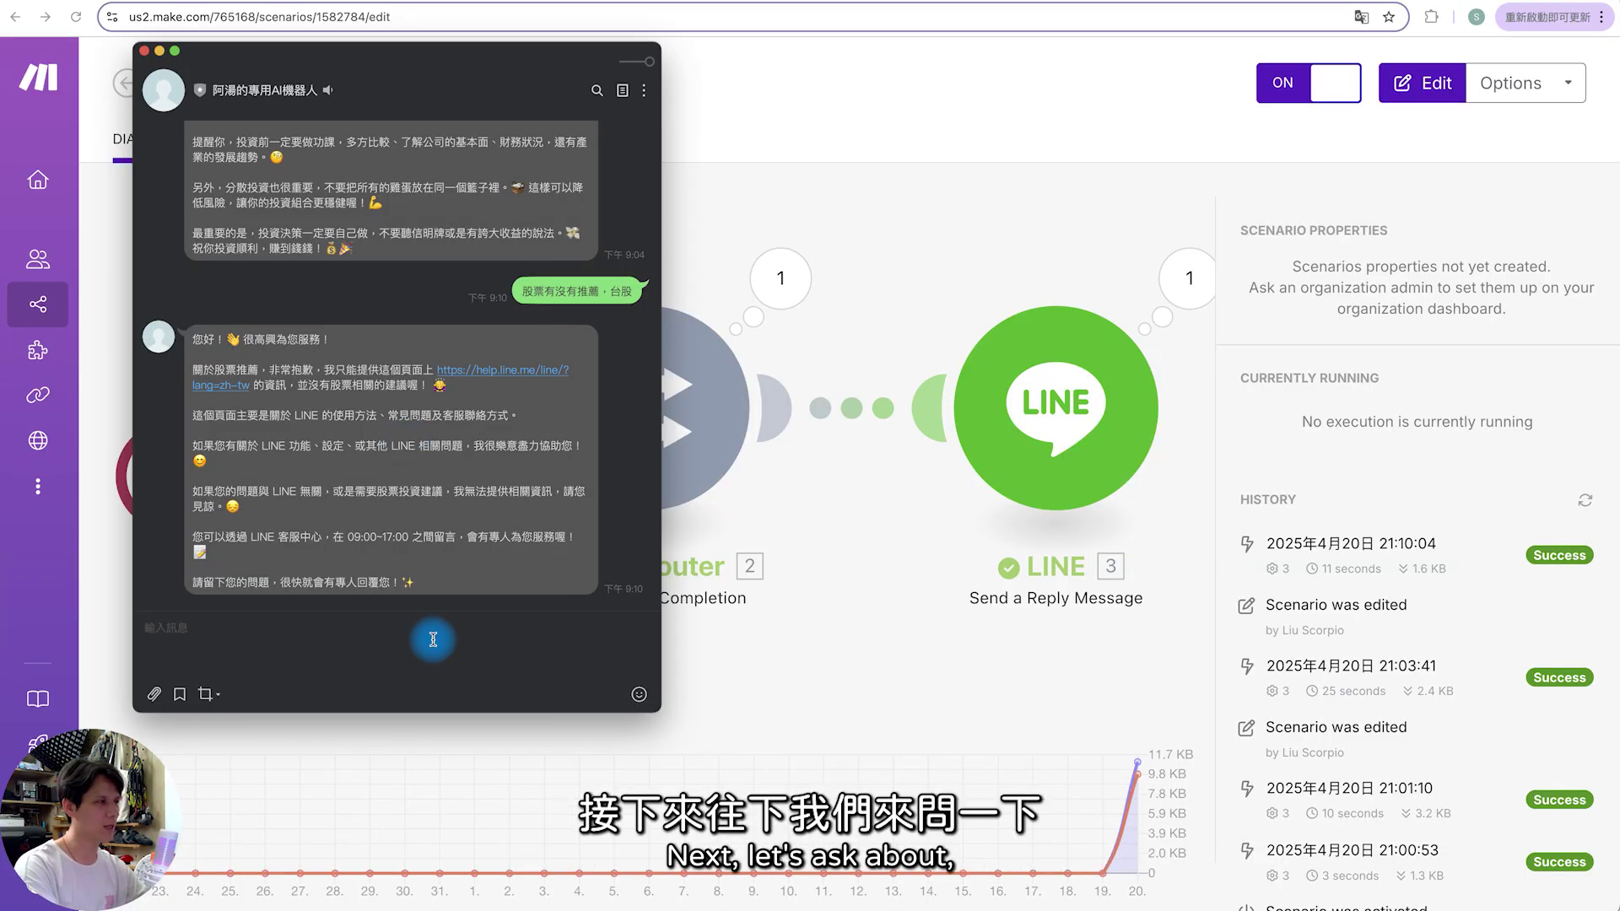
- Ask the bot a LINE support question: LINE 要怎麼轉移聊天訊息到不同手機上
text(LINE 要怎麼轉移聊天訊息到不同手機上)
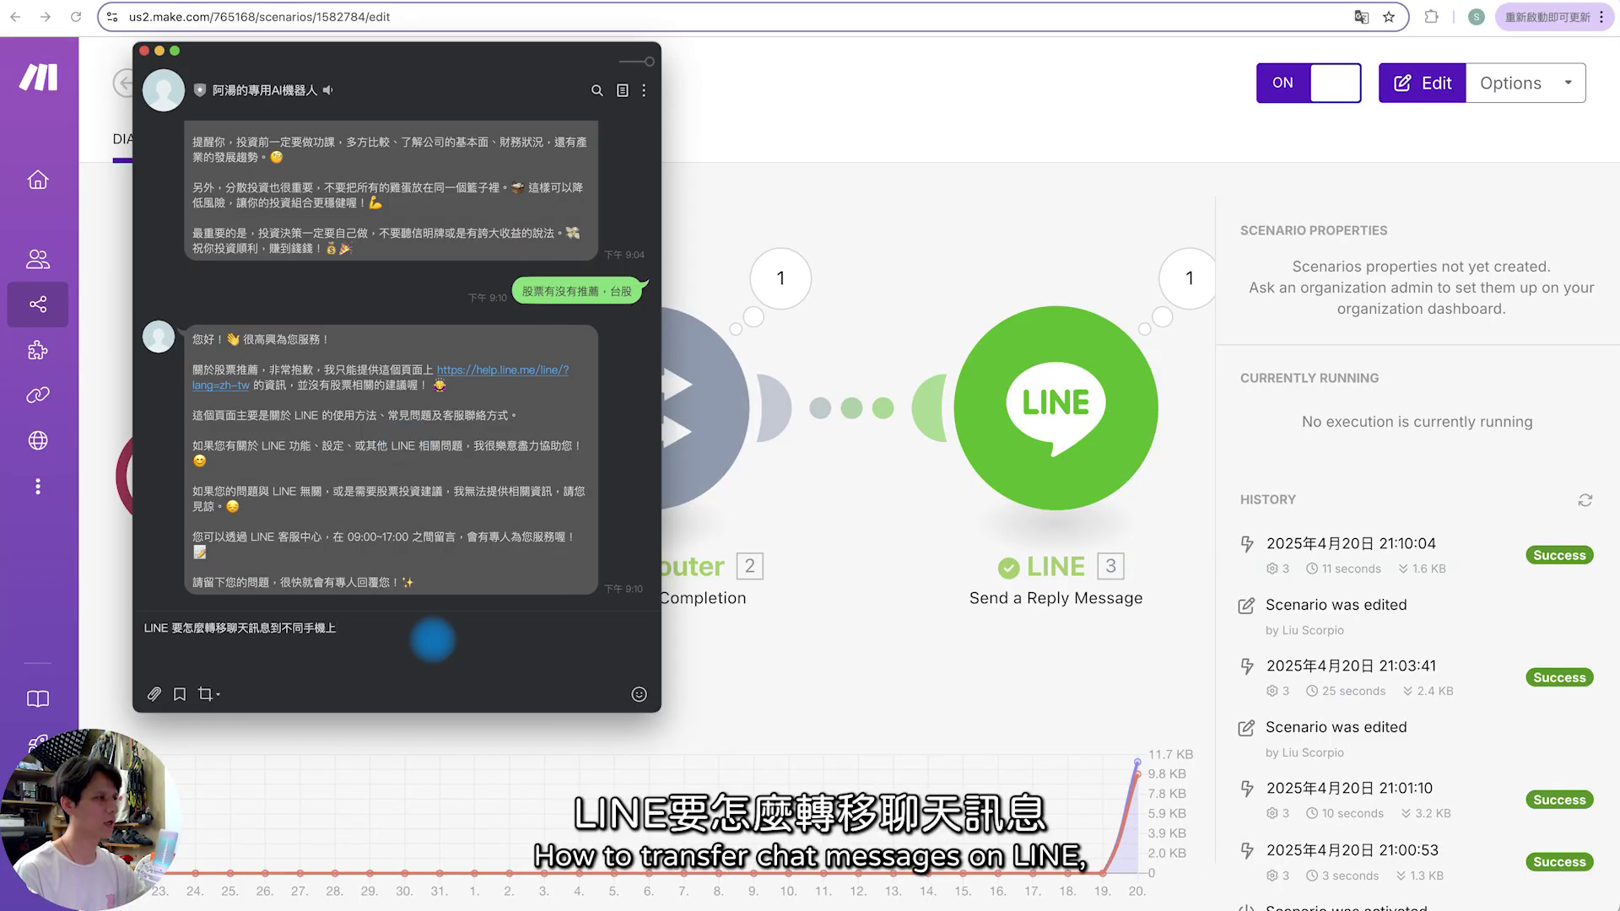
key(Return)
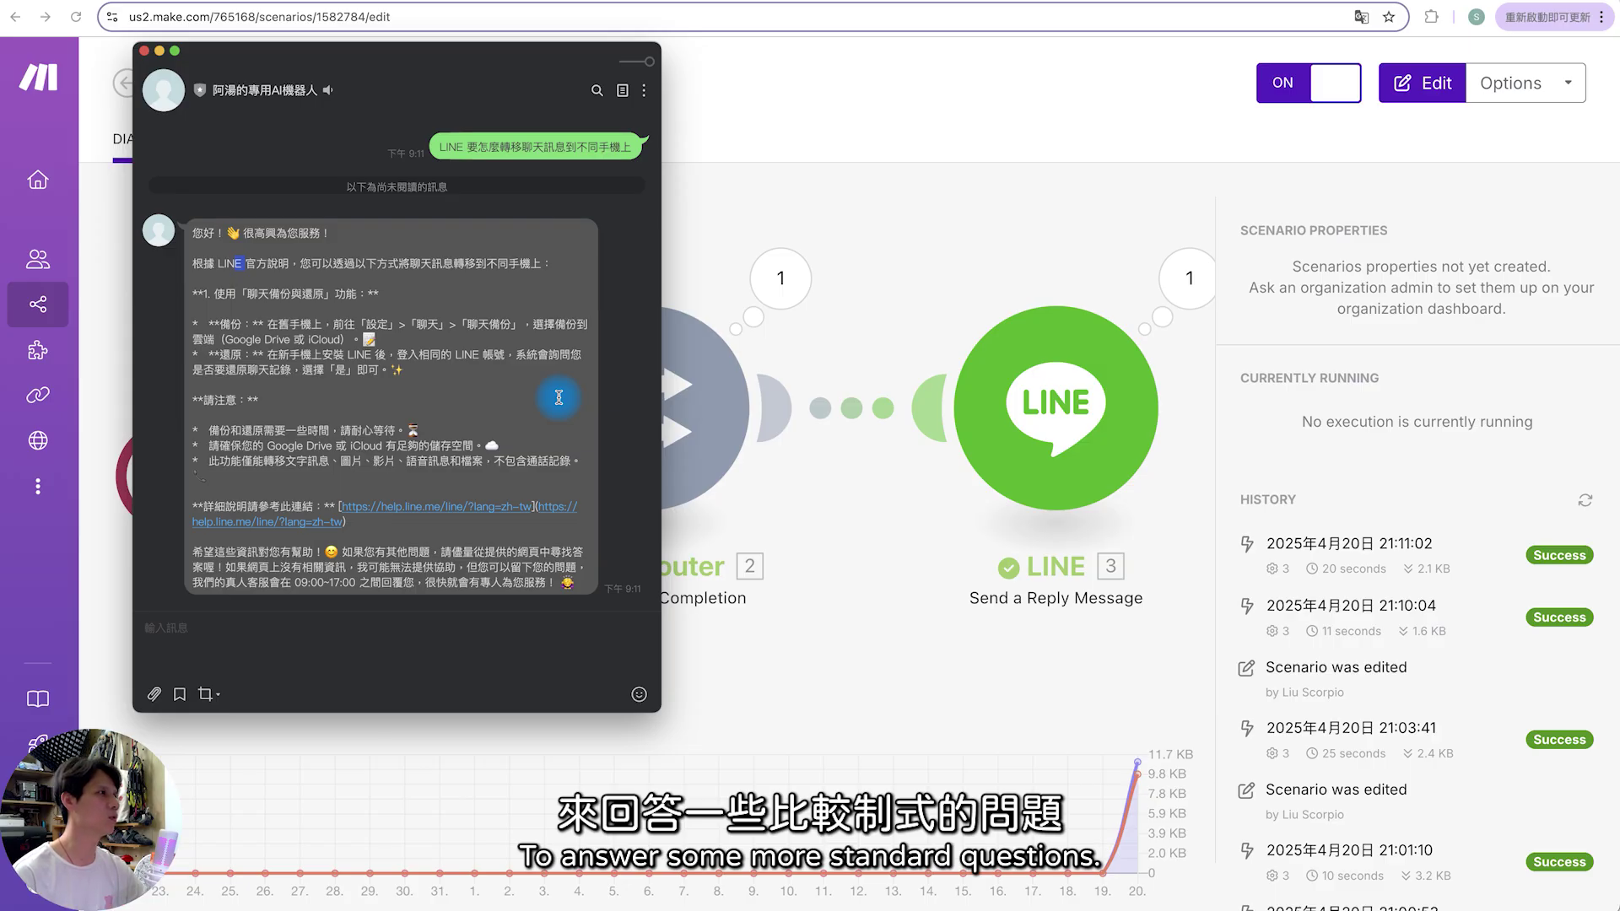
- Put away the LINE chat window and return to the Integration Webhooks scenario overview in Make
click(972, 302)
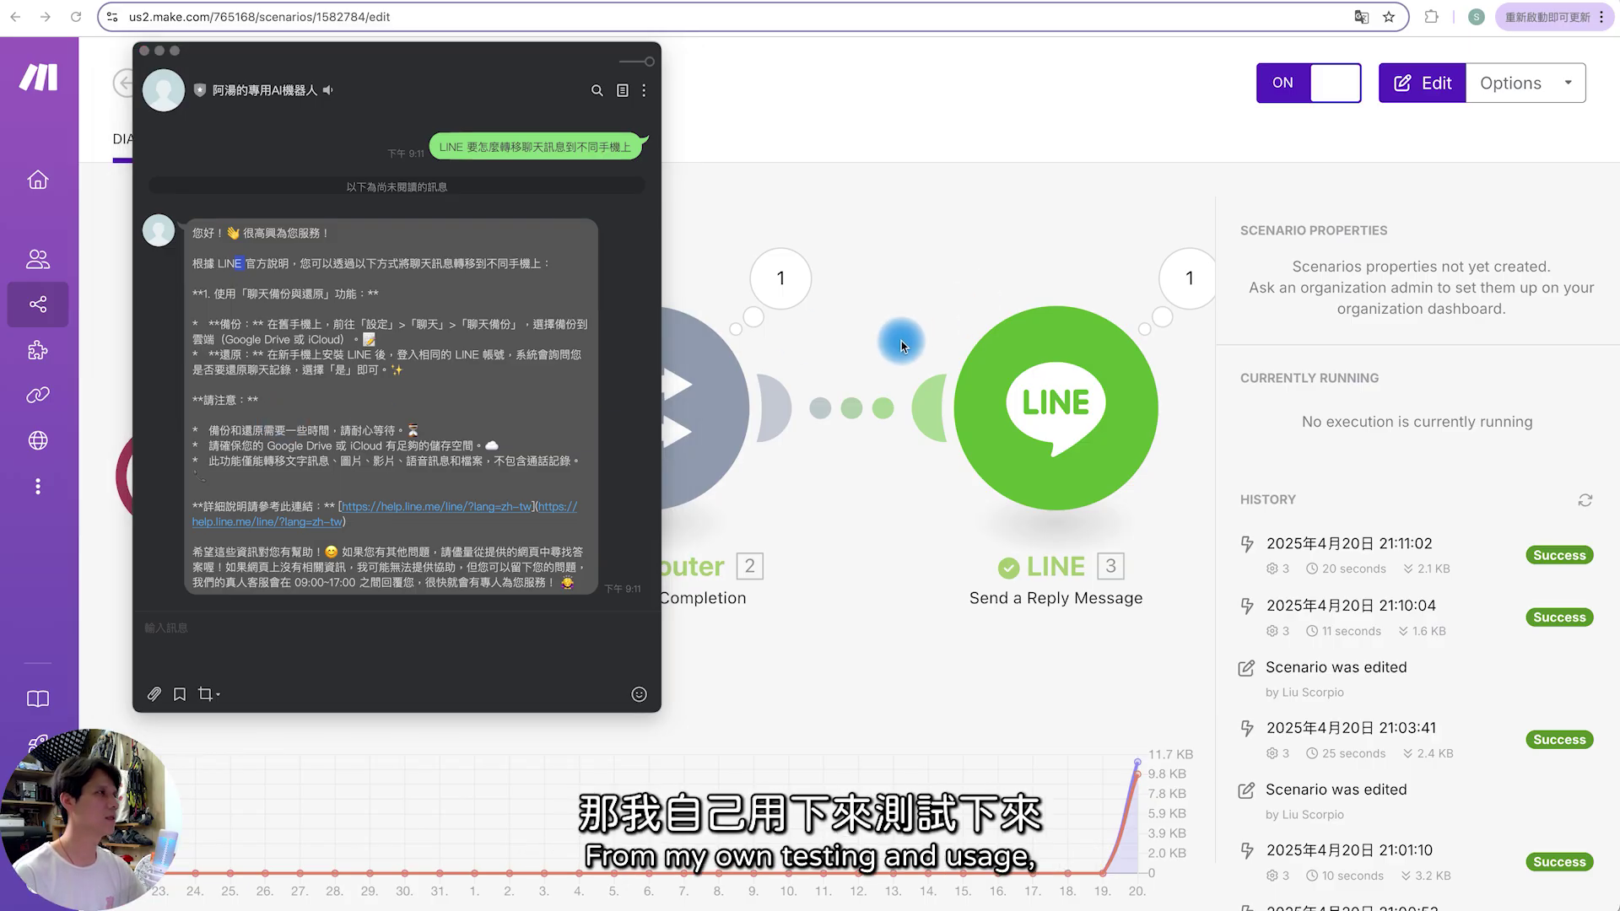
drag(470, 61, 406, 100)
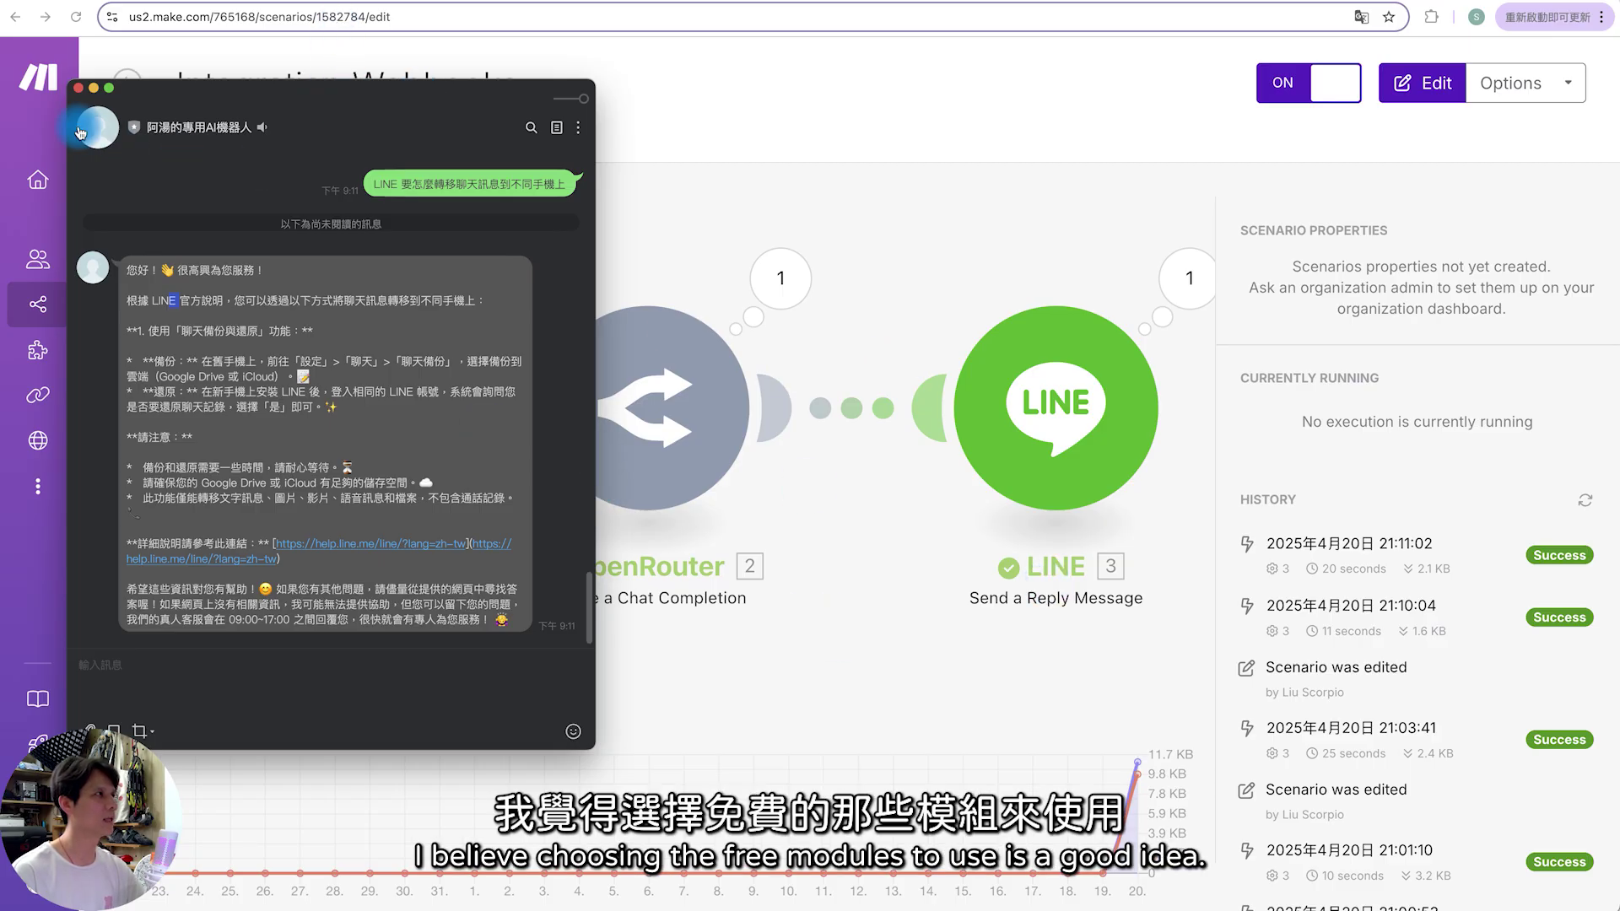
click(82, 90)
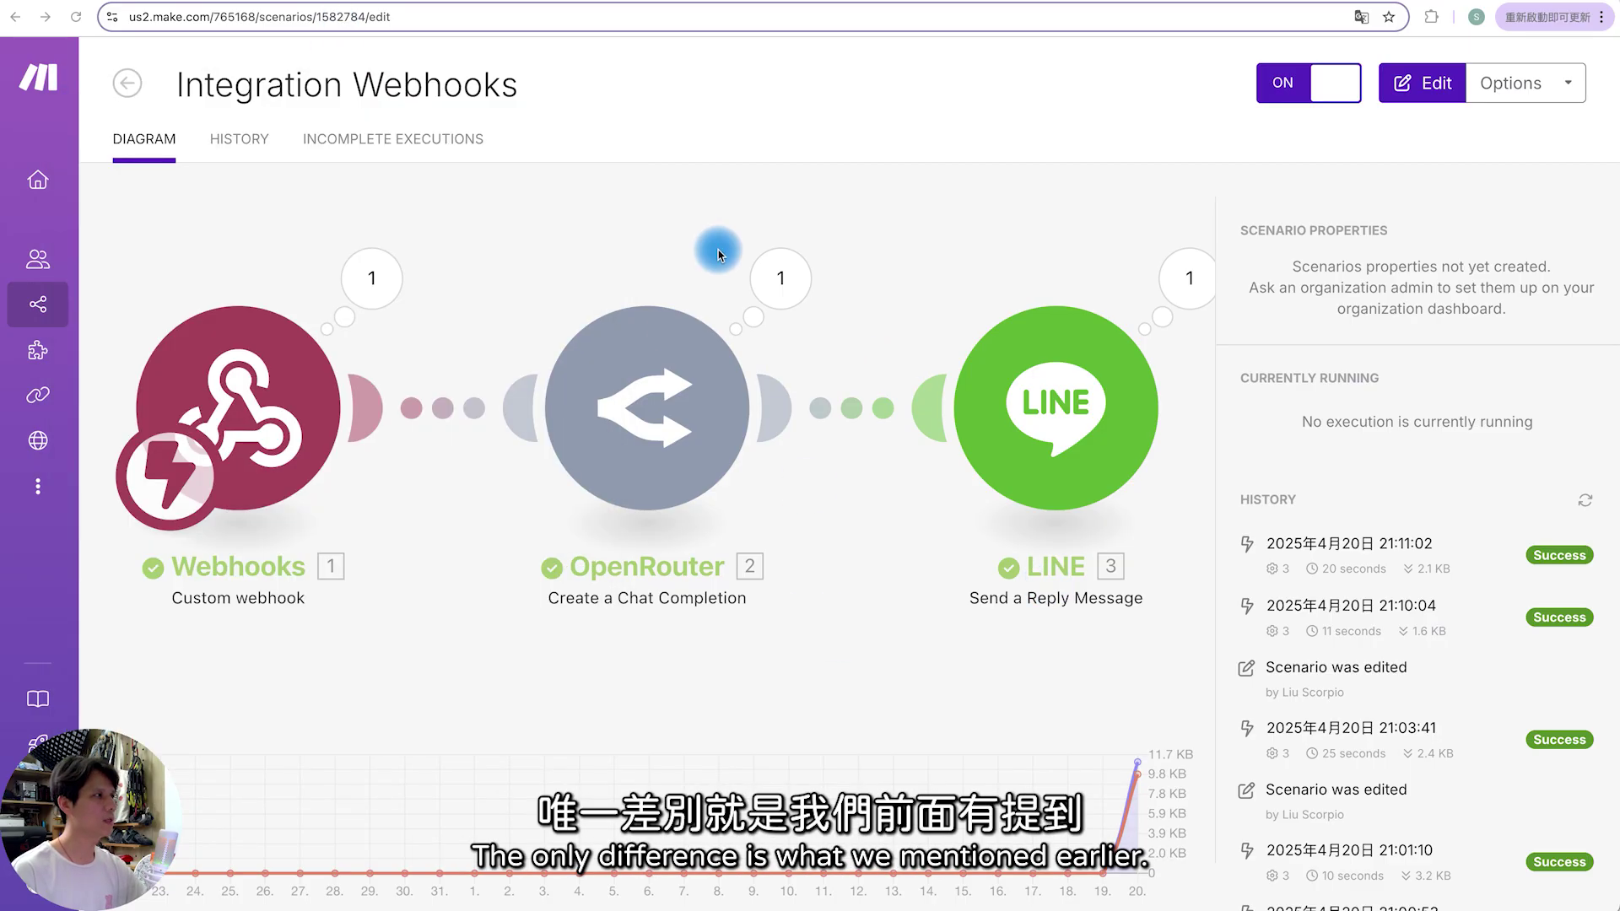